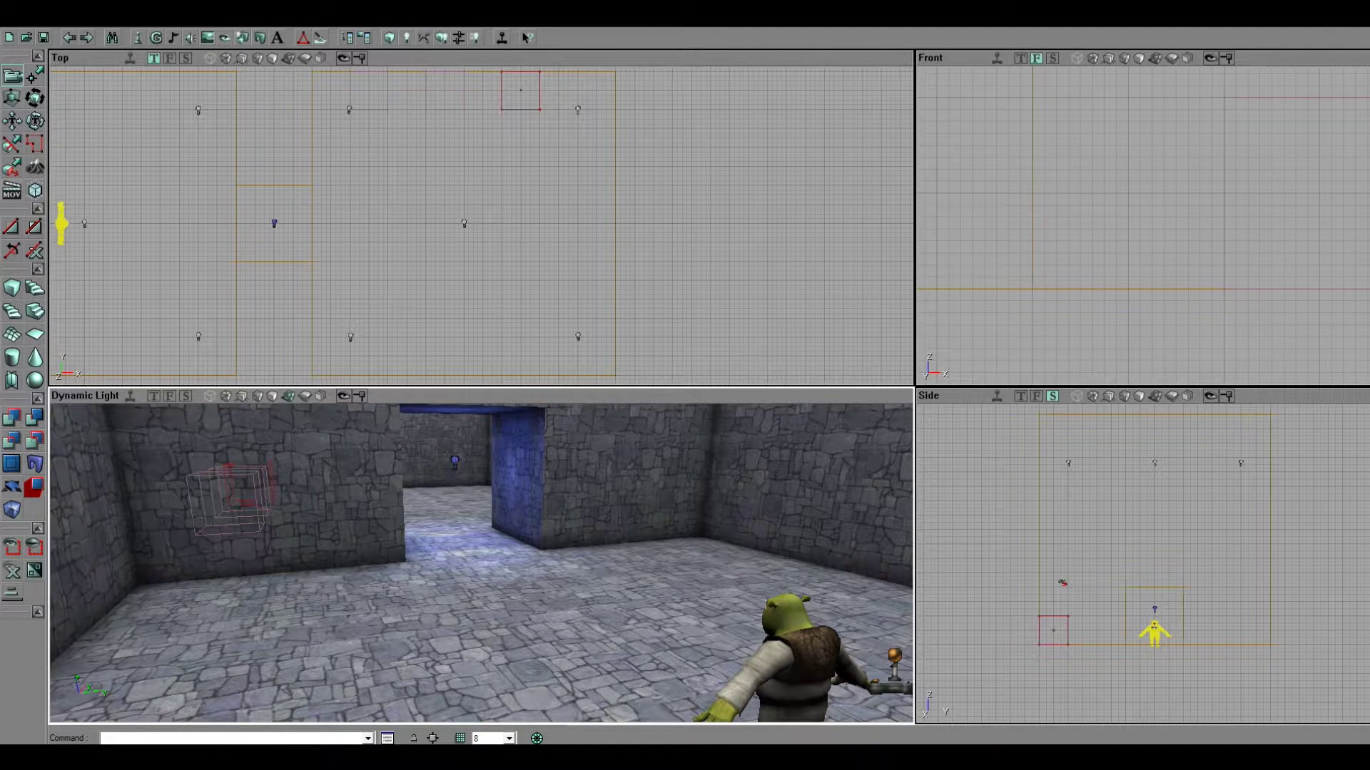
Step: Place the stump_jump_1 static mesh from the 1_Shreks_Swamp_SM package on the floor of the stone room
left_click(260, 38)
right_click_drag(756, 328, 778, 264)
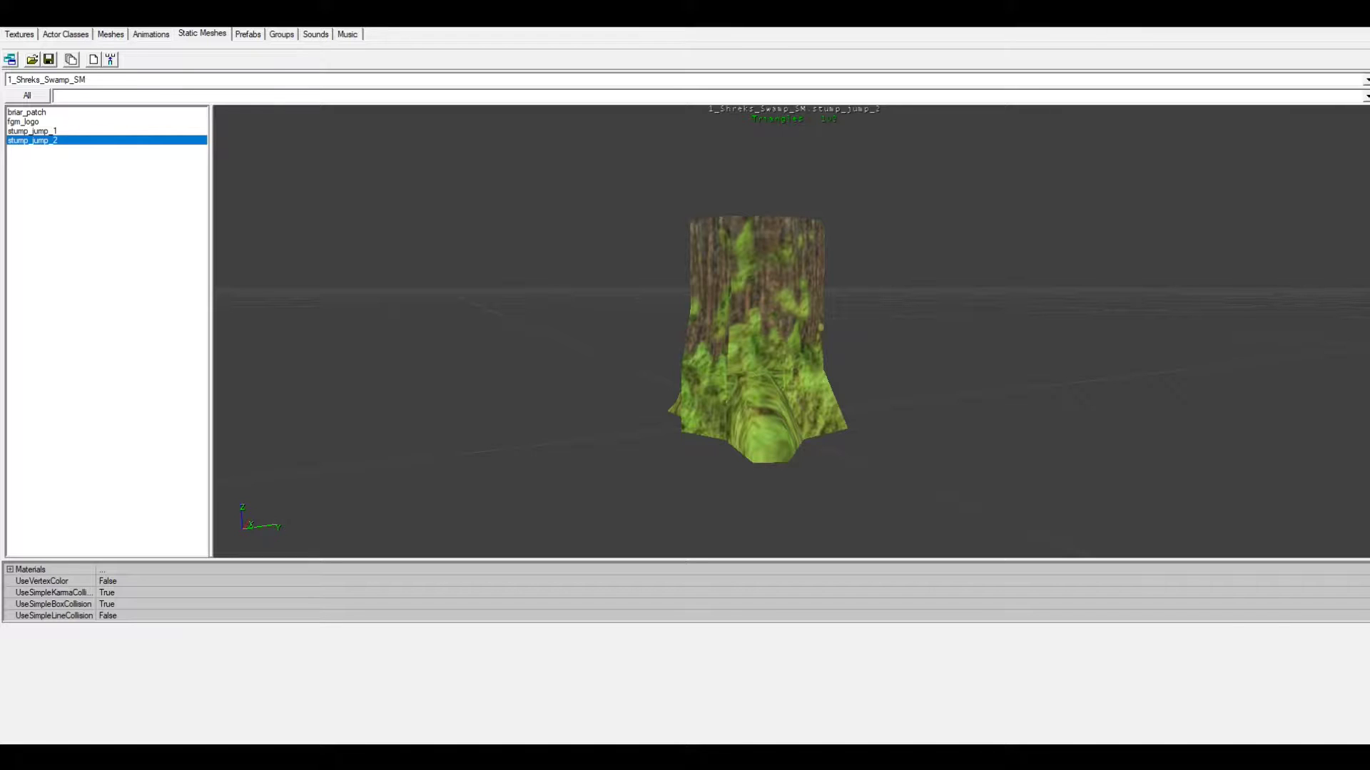
left_click(32, 131)
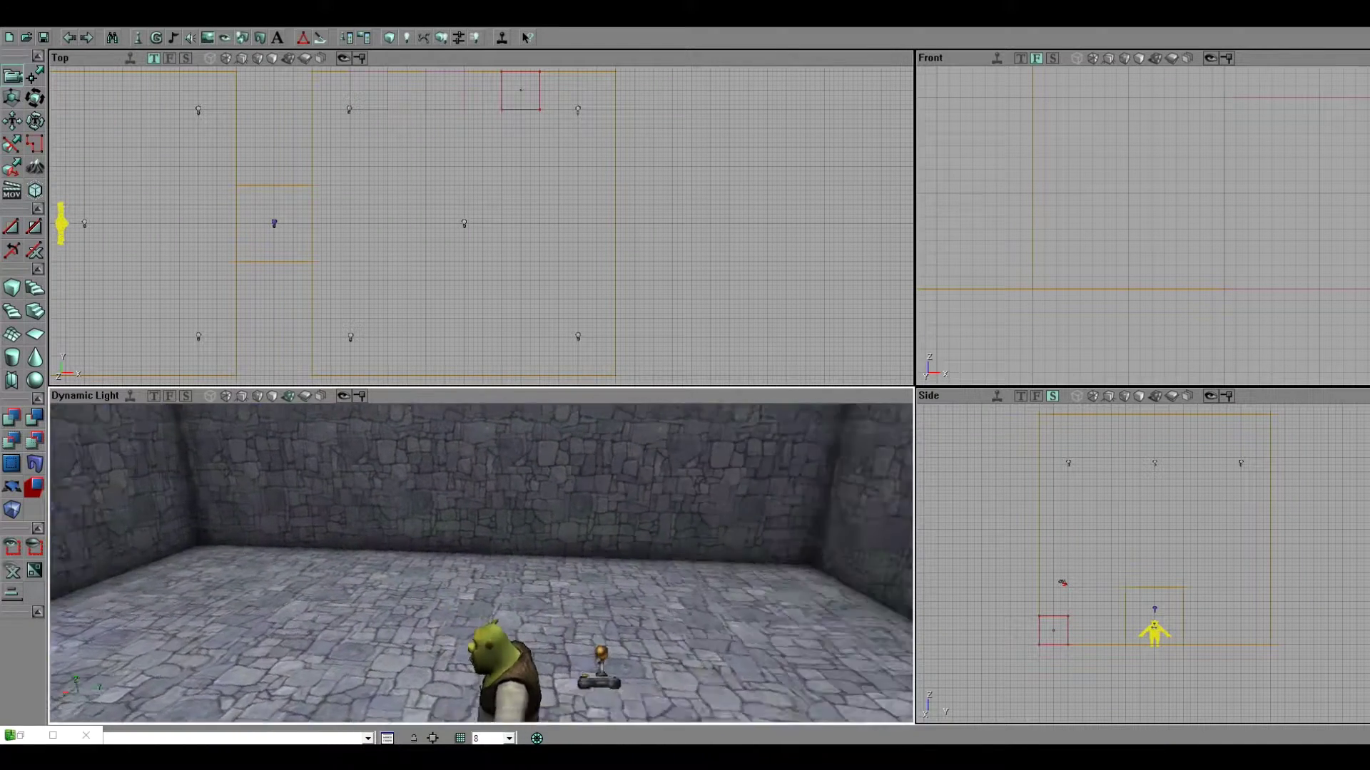
right_click_drag(482, 564, 242, 560)
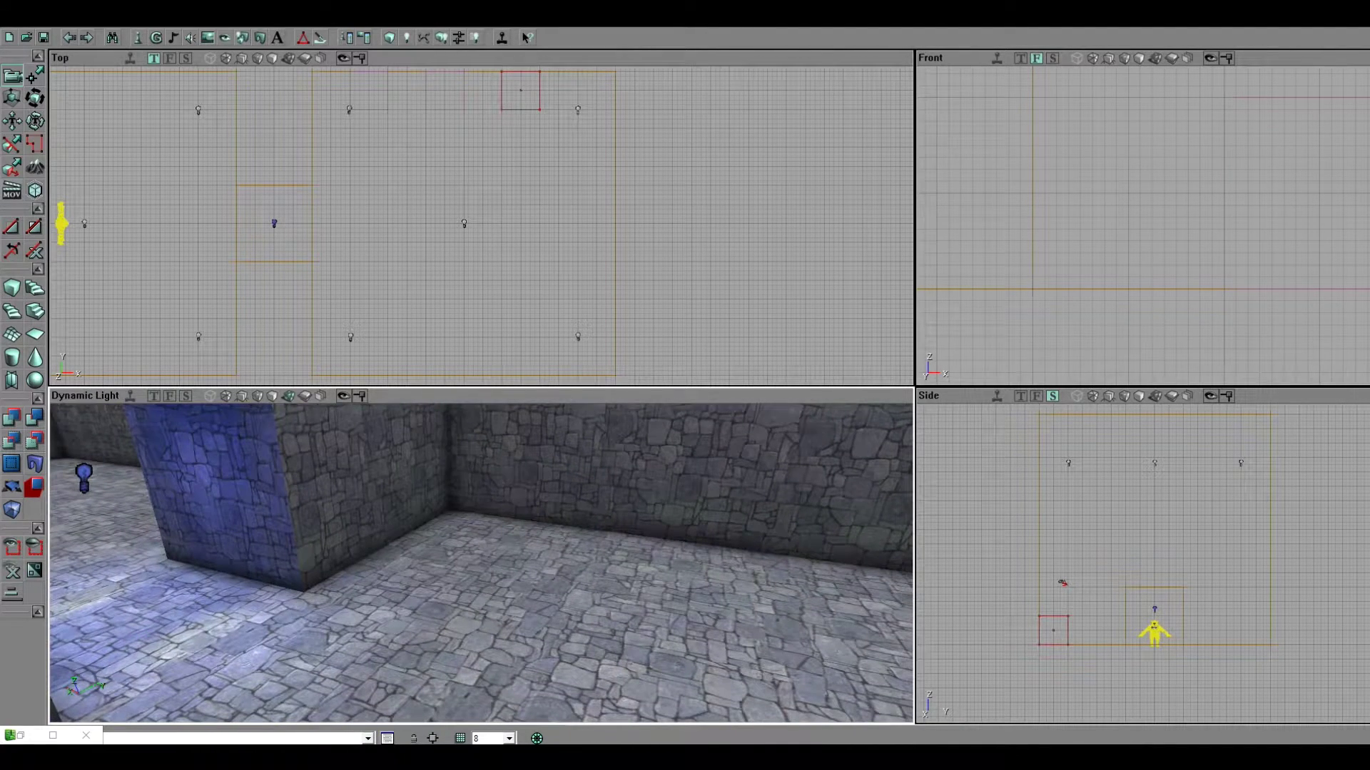
right_click(491, 559)
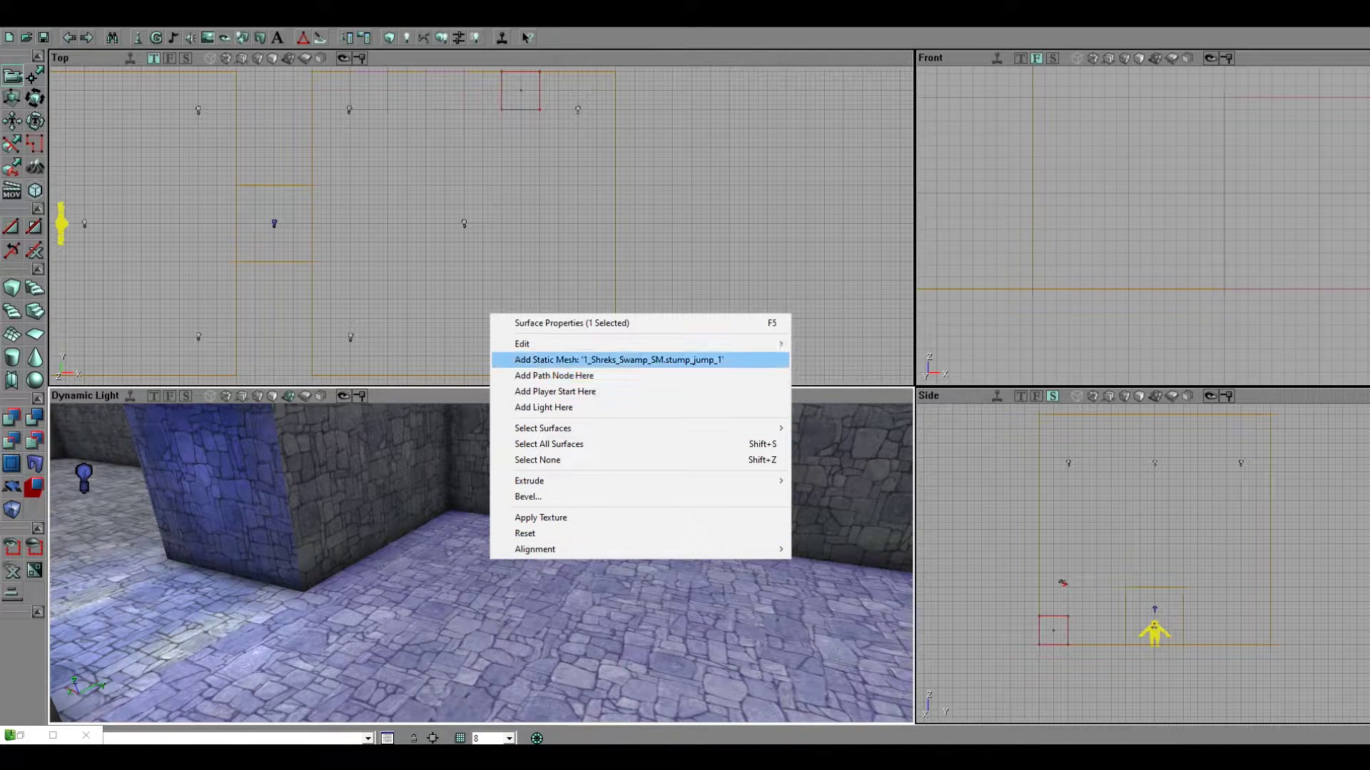
left_click(619, 359)
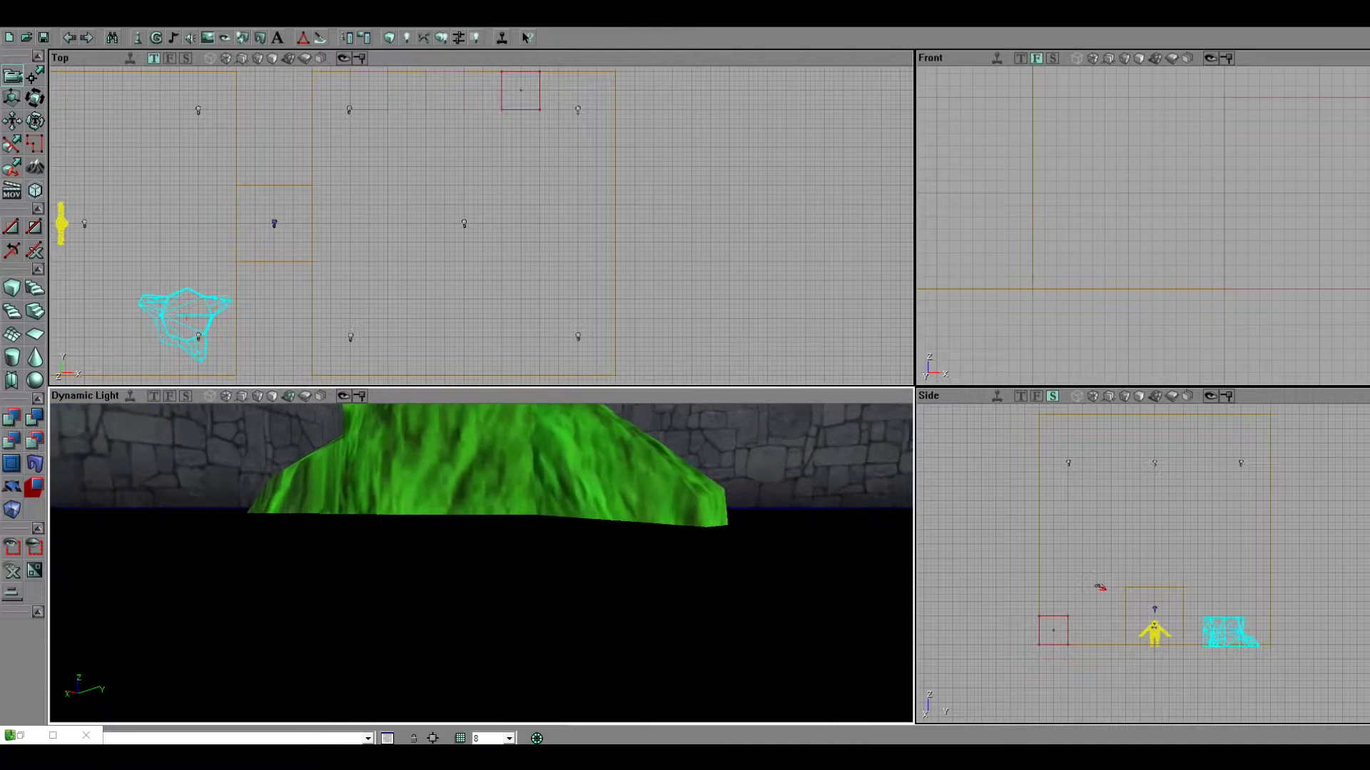
Step: Move the short stump closer to the room's side wall, near the corner on the doorway side
left_click_drag(481, 564, 450, 510)
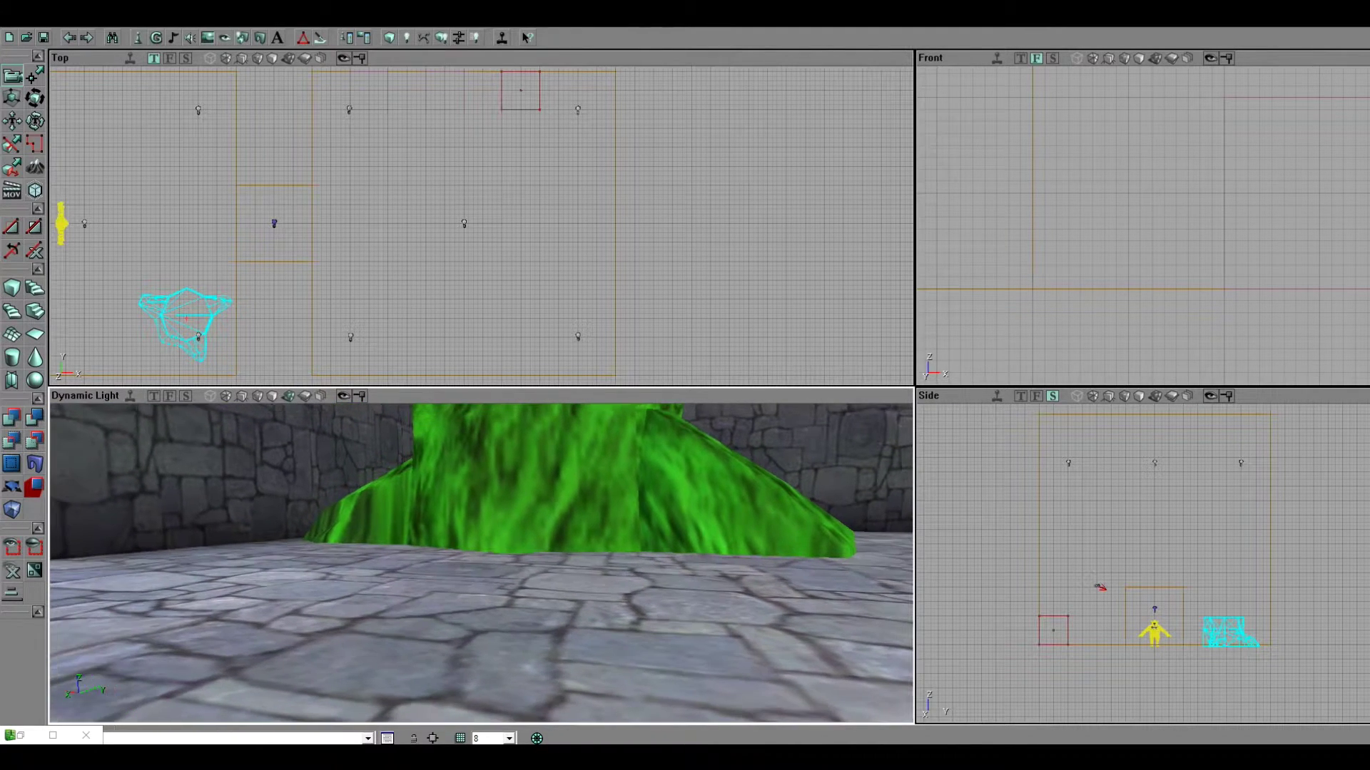
mouse_move(481, 563)
left_mouse_down()
mouse_move(463, 610)
mouse_move(492, 539)
mouse_move(474, 574)
mouse_move(478, 550)
mouse_move(449, 557)
mouse_move(503, 560)
mouse_move(506, 542)
mouse_move(510, 588)
mouse_move(510, 557)
left_mouse_up()
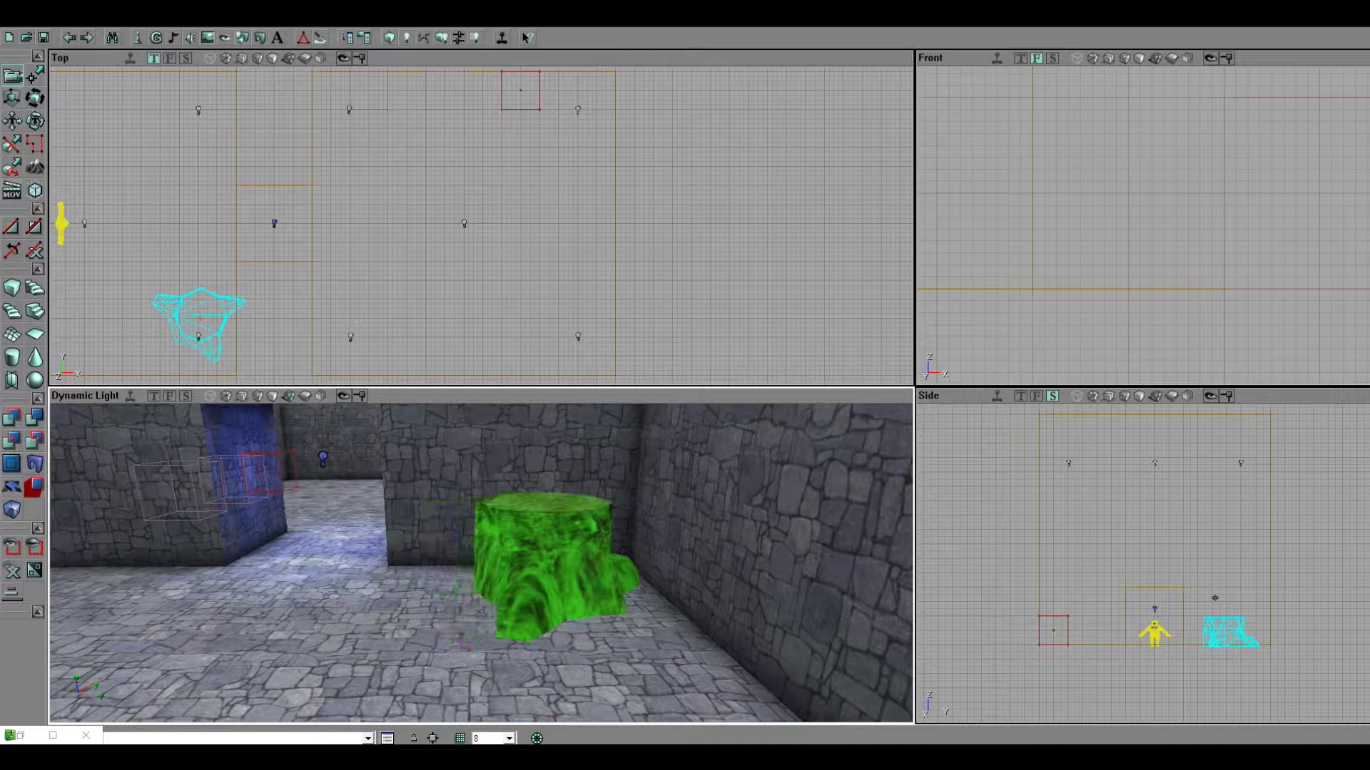
right_click_drag(481, 563, 506, 564, "ctrl")
right_click_drag(507, 564, 499, 582)
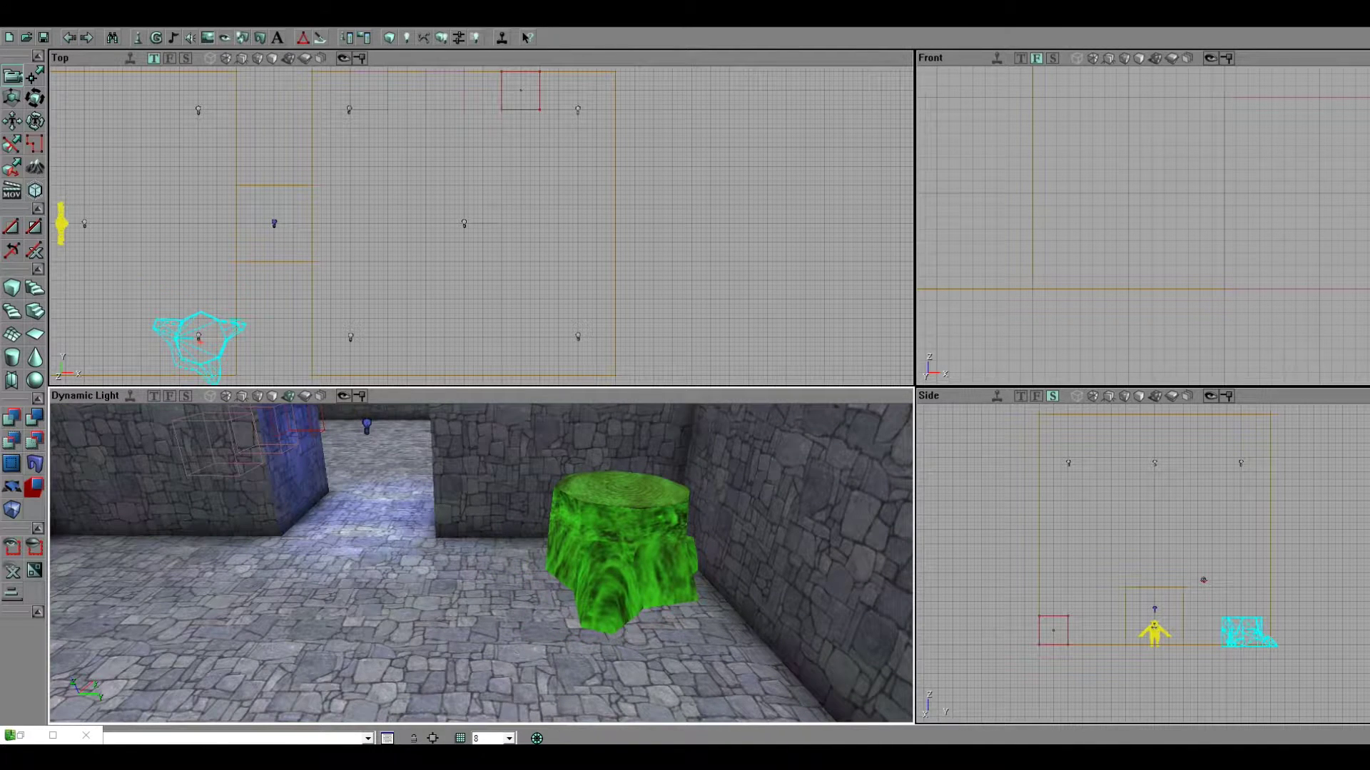
Step: Add the stump_jump_2 static mesh to the floor near the short stump
left_click(259, 38)
key("alt+Tab")
right_click(414, 597)
left_click(500, 391)
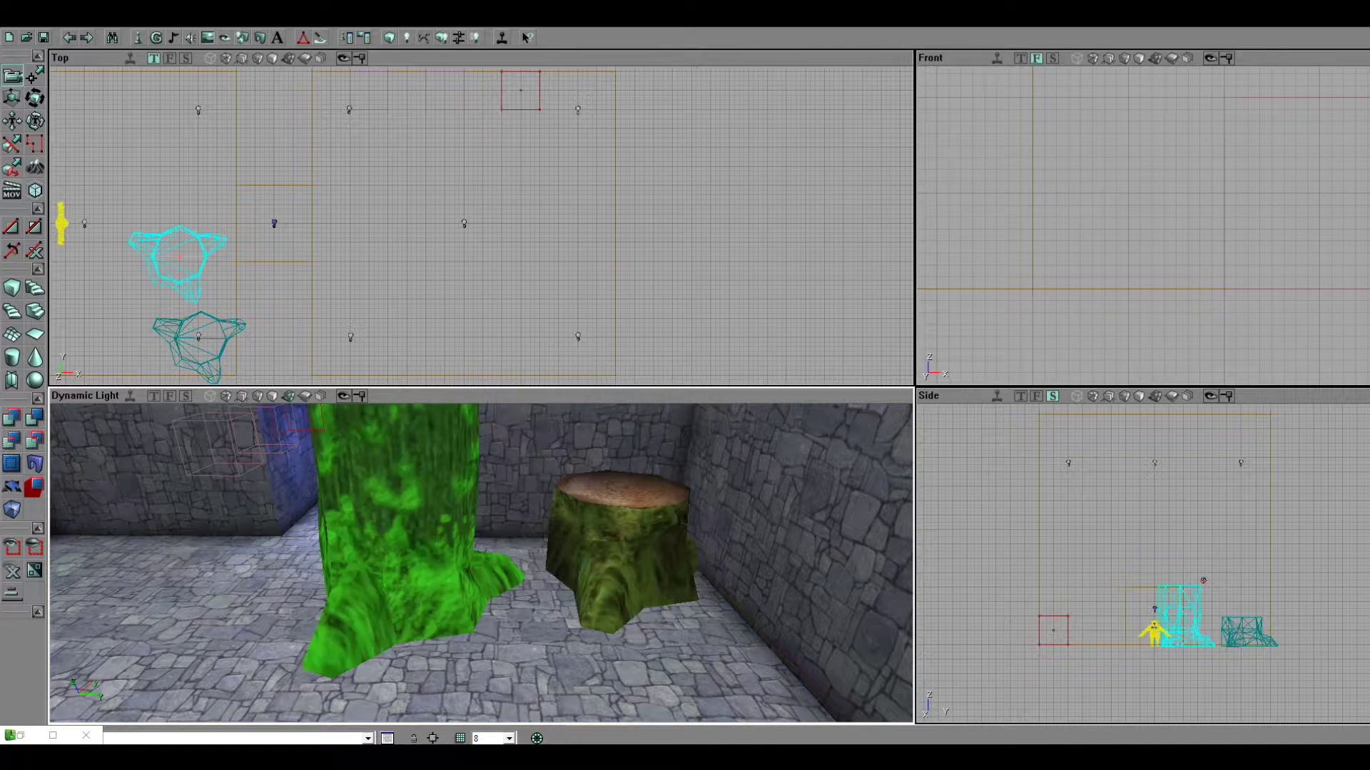
left_click_drag(481, 564, 482, 521)
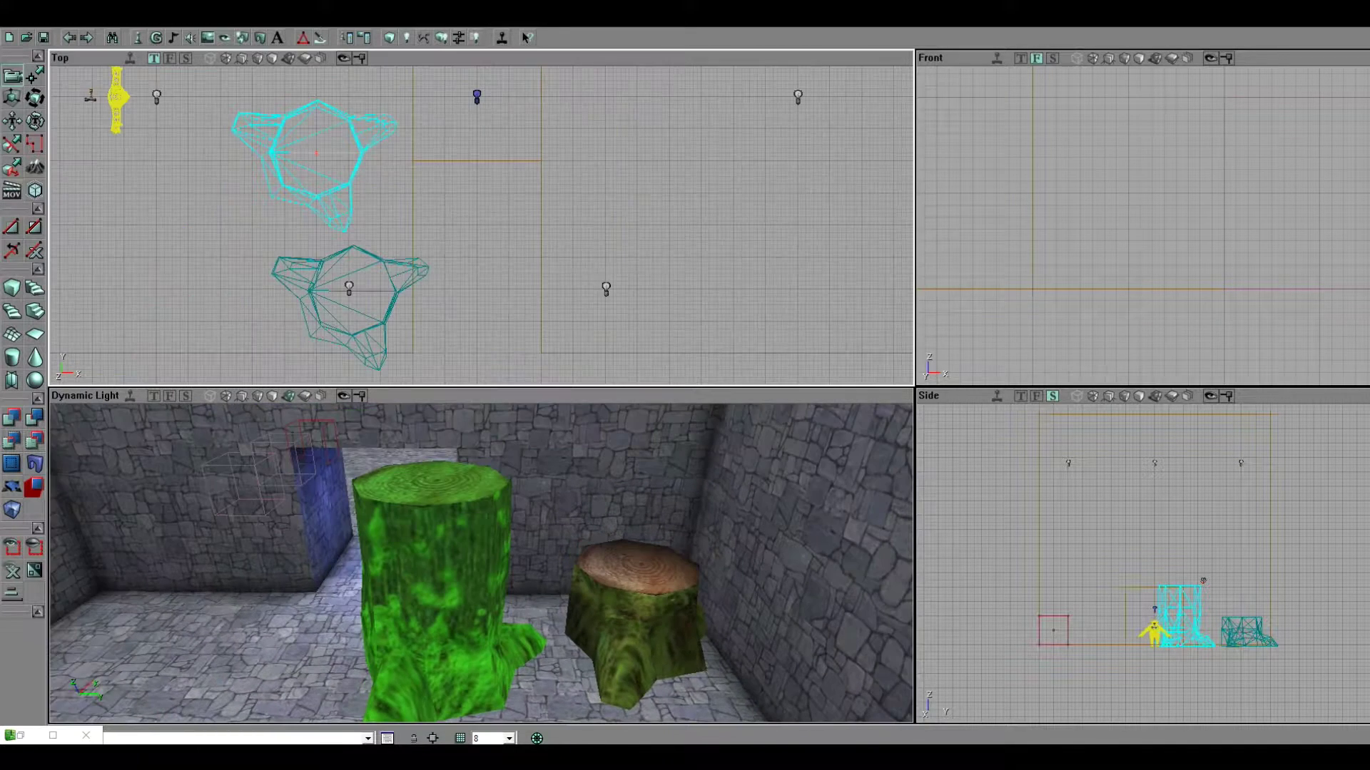
Step: Rotate the tall stump and move it beside the short stump along the same wall
right_click_drag(457, 214, 506, 214, "ctrl")
mouse_move(300, 173)
left_mouse_down("ctrl")
mouse_move(248, 213)
mouse_move(291, 195)
left_mouse_up("ctrl")
left_click_drag(290, 195, 325, 187, "ctrl")
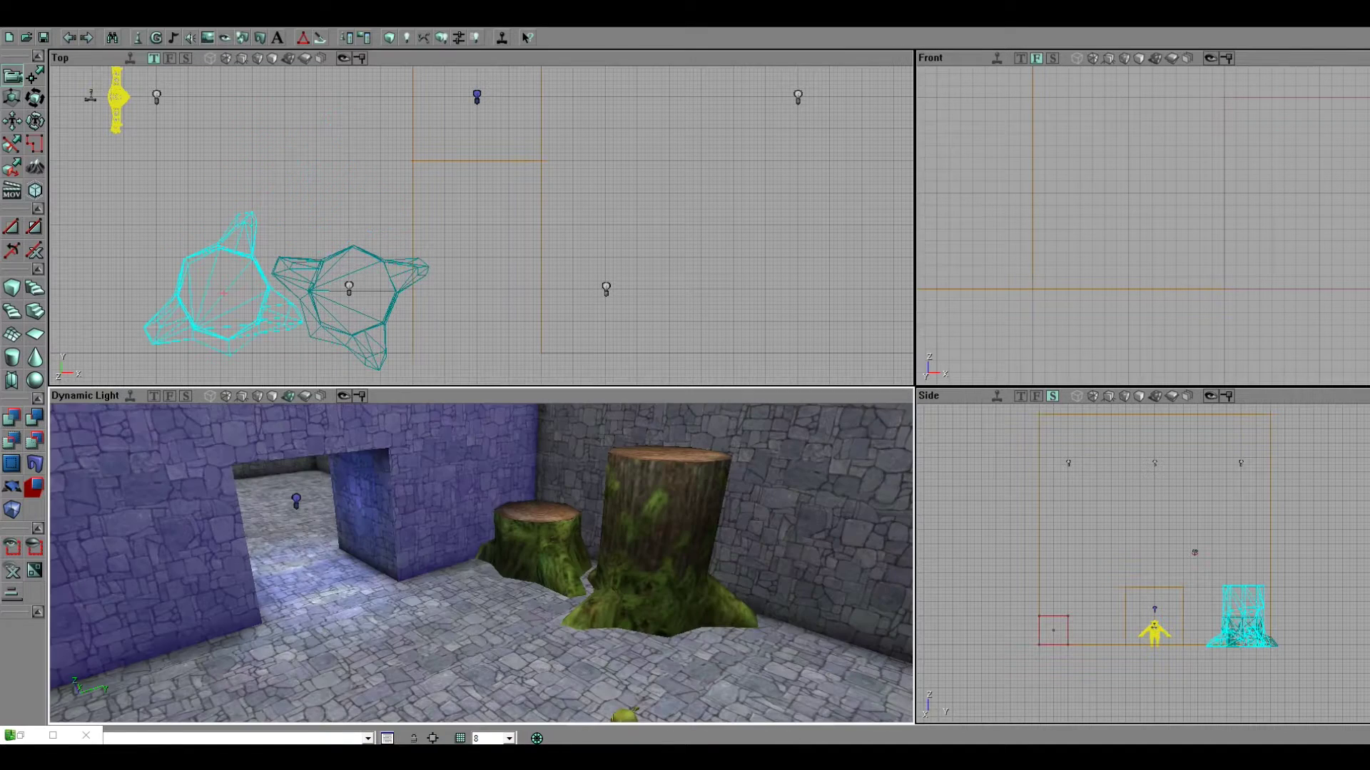
Step: Examine the two stumps standing side by side against the wall
left_click(463, 485)
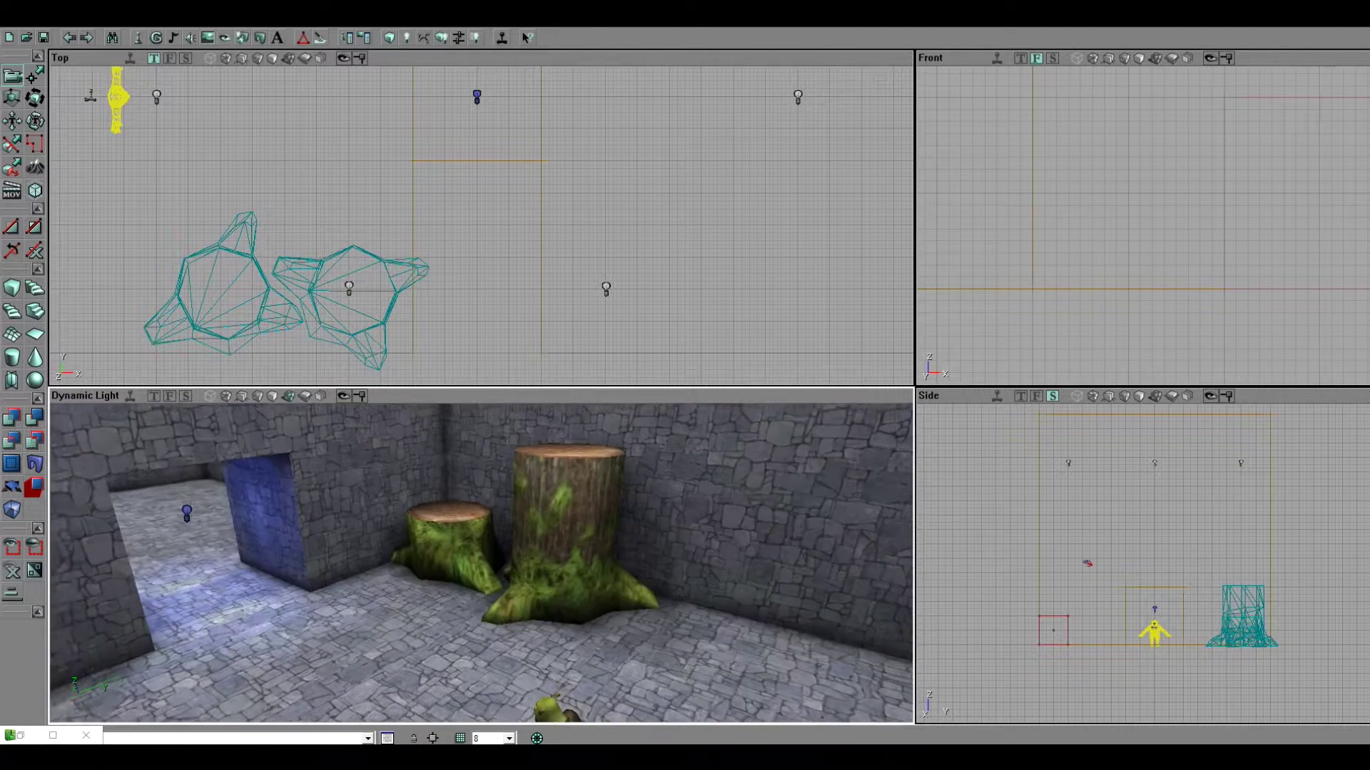
mouse_move(481, 564)
right_mouse_down()
mouse_move(506, 560)
mouse_move(489, 589)
mouse_move(497, 549)
right_mouse_up()
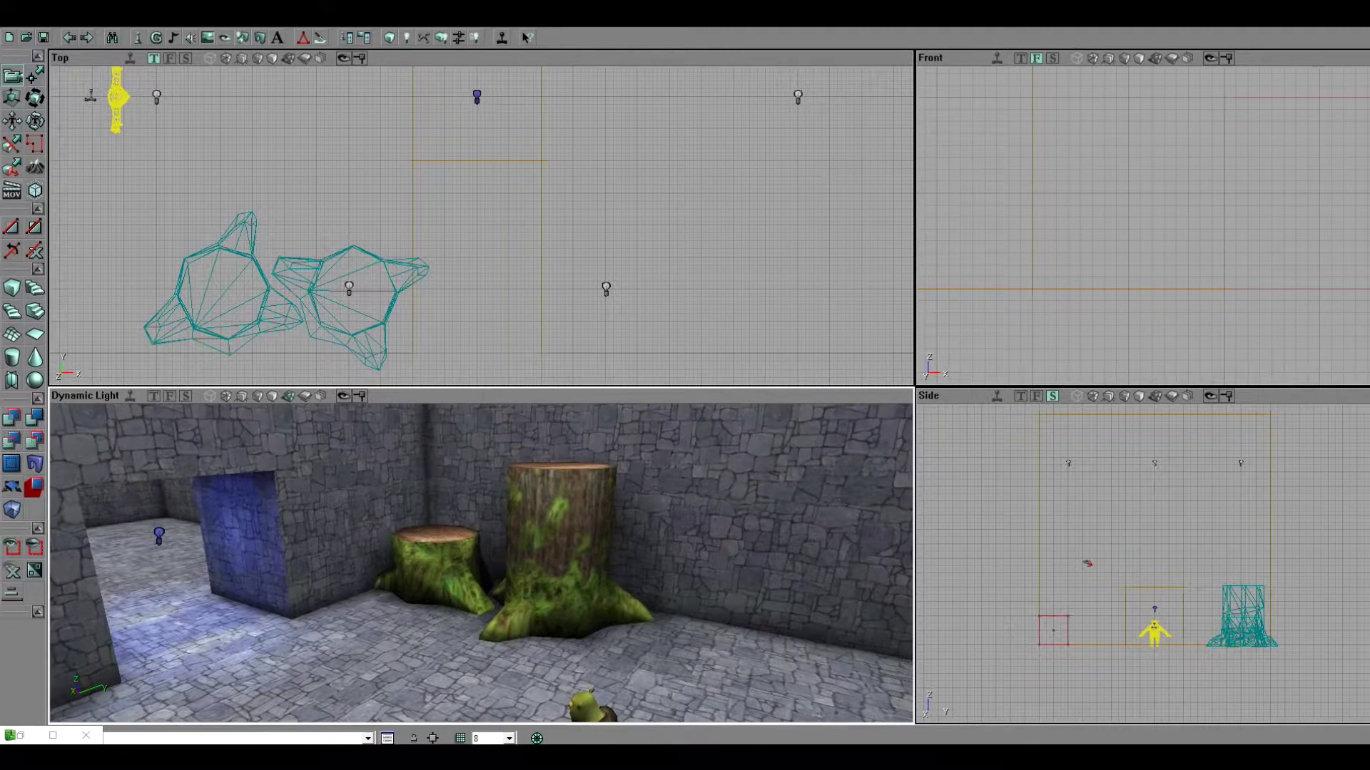
left_click_drag(481, 564, 486, 535)
right_click_drag(485, 535, 442, 571)
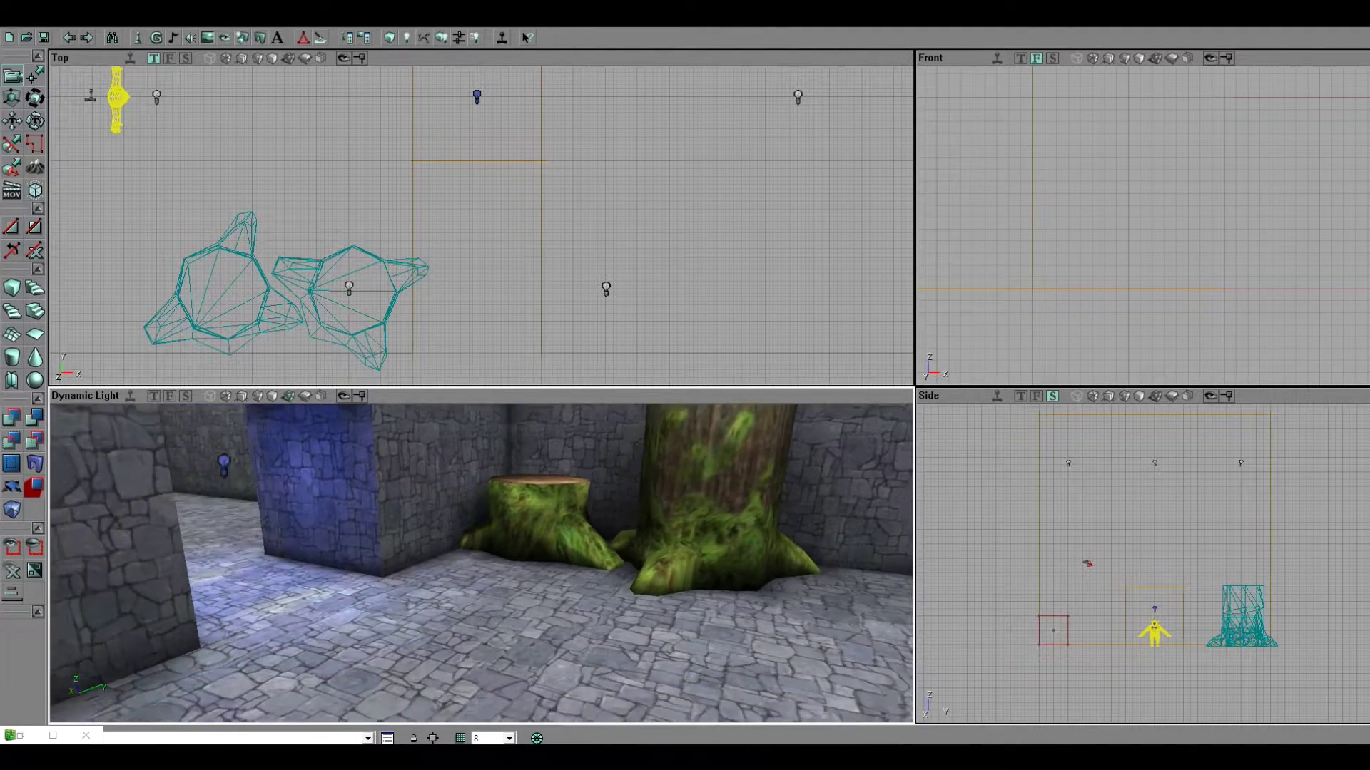
left_click_drag(442, 571, 475, 524)
mouse_move(474, 524)
right_mouse_down()
mouse_move(474, 496)
mouse_move(469, 532)
right_mouse_up()
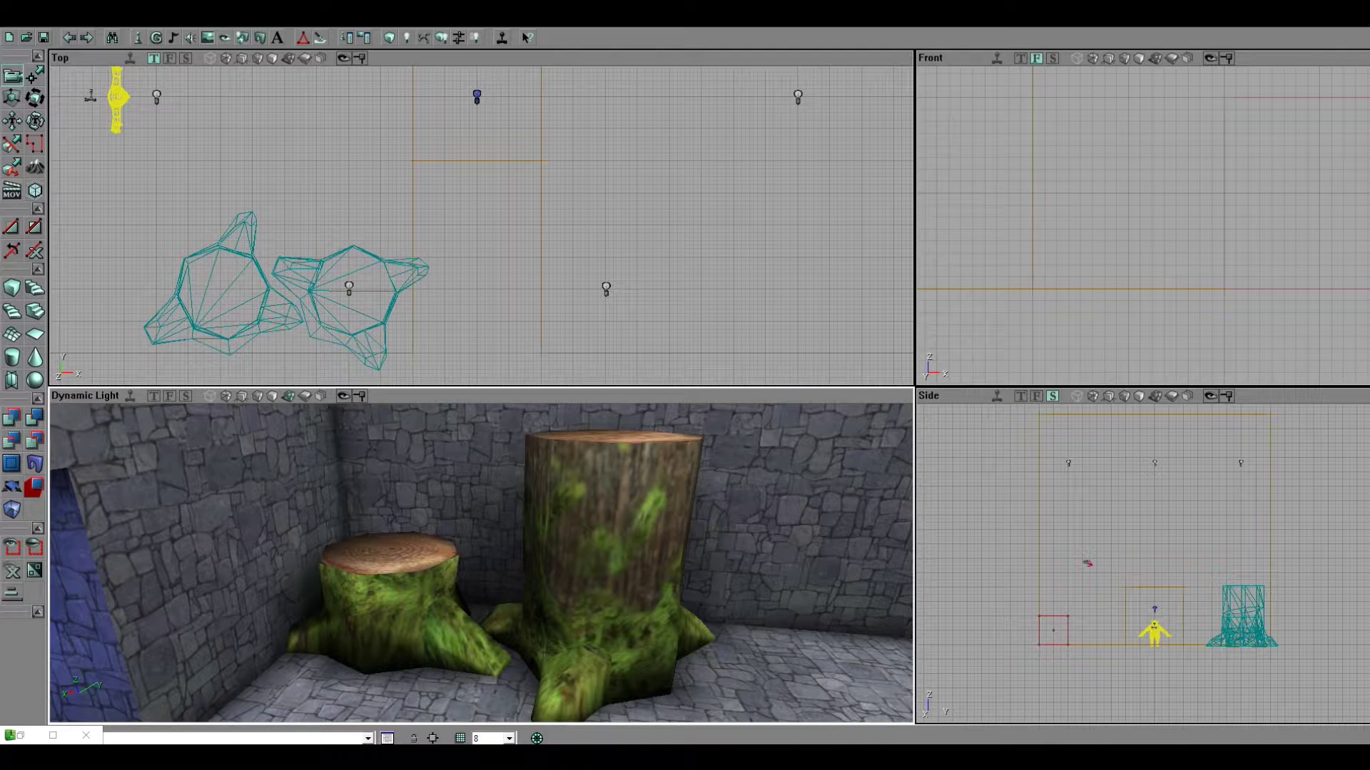
right_click_drag(481, 564, 428, 599)
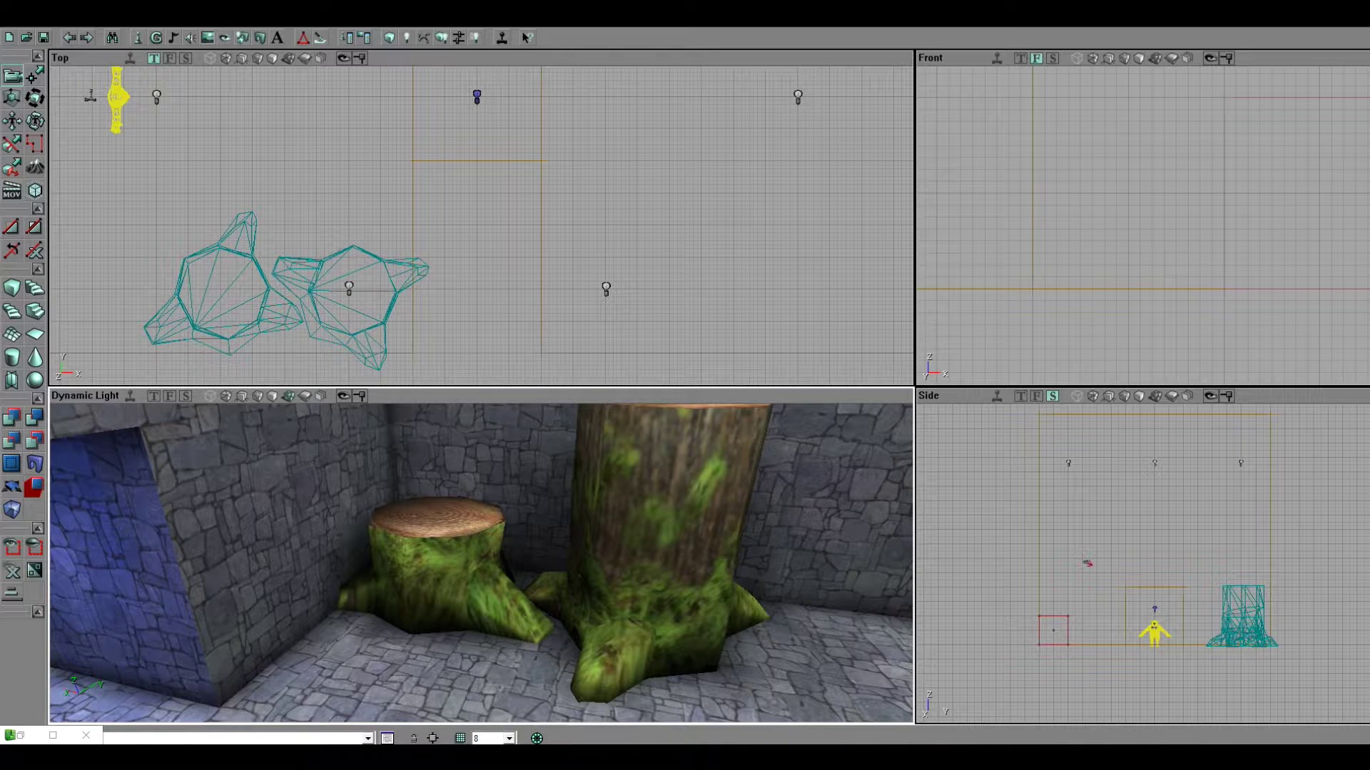
Step: Select both stumps and set their advanced property bIsMountable to True
right_click_drag(656, 570, 660, 515)
left_click(657, 571)
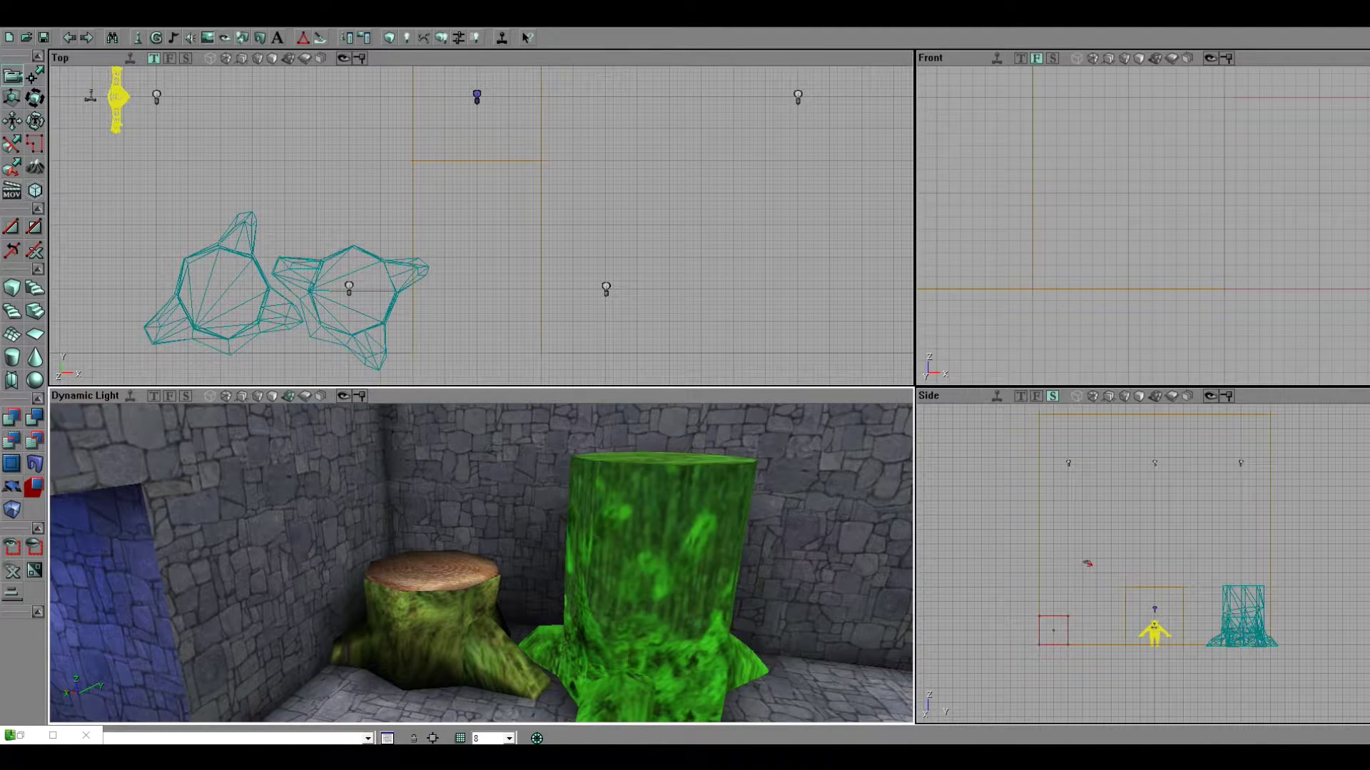
left_click(436, 621, "ctrl")
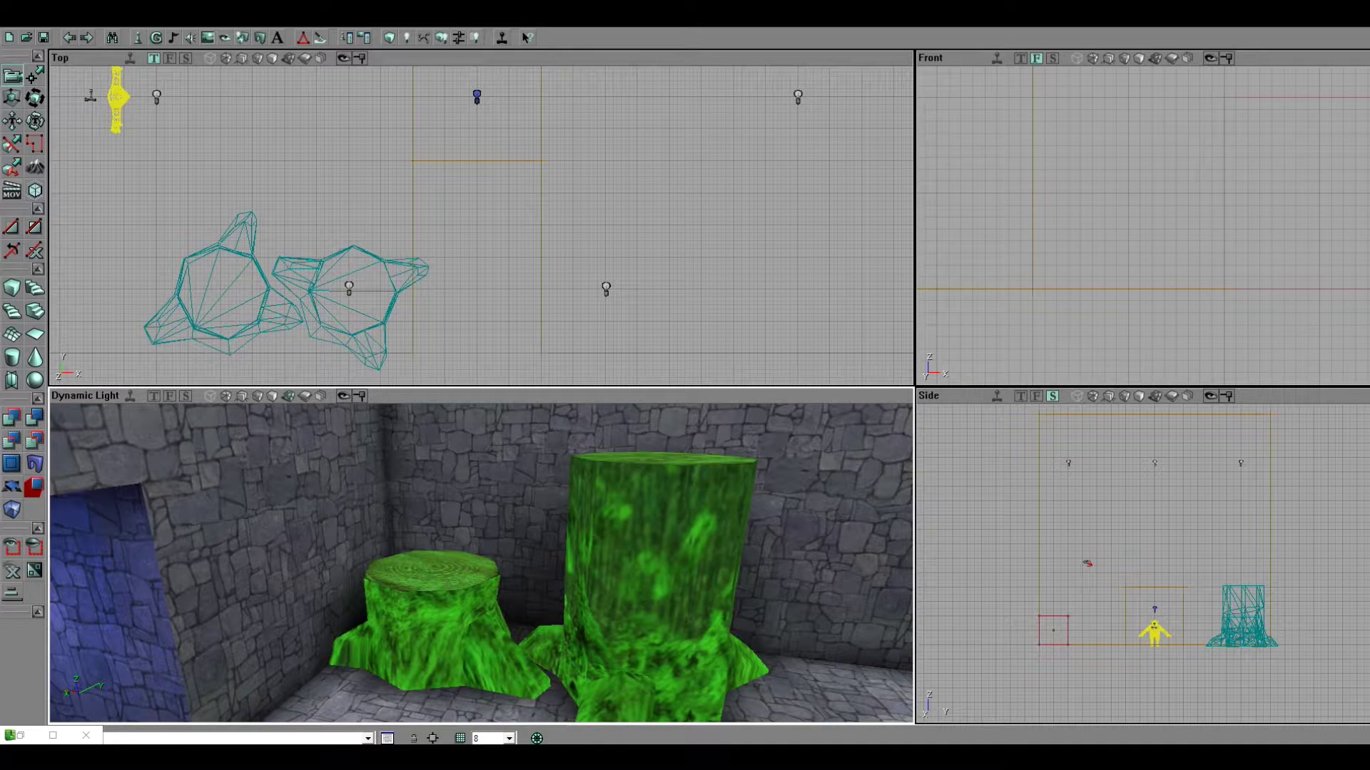
right_click(466, 120)
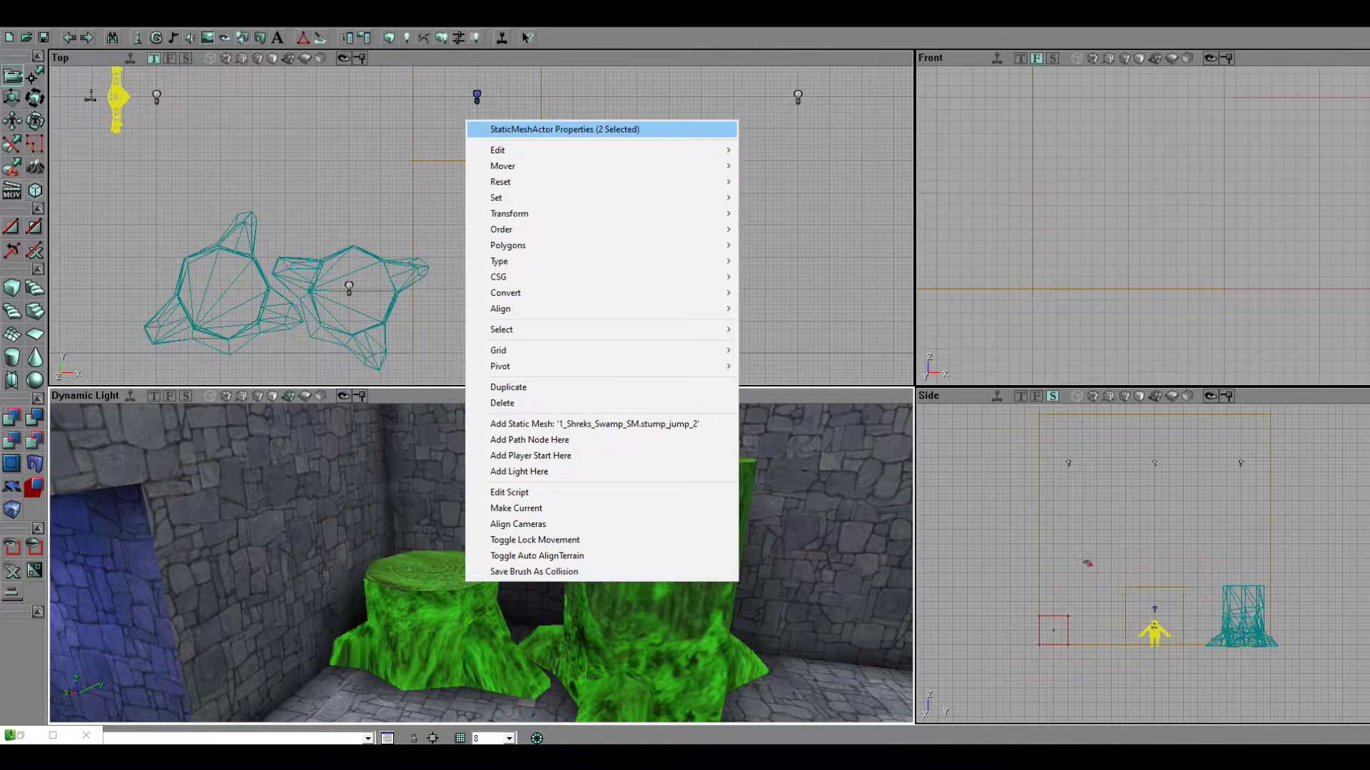
left_click(565, 130)
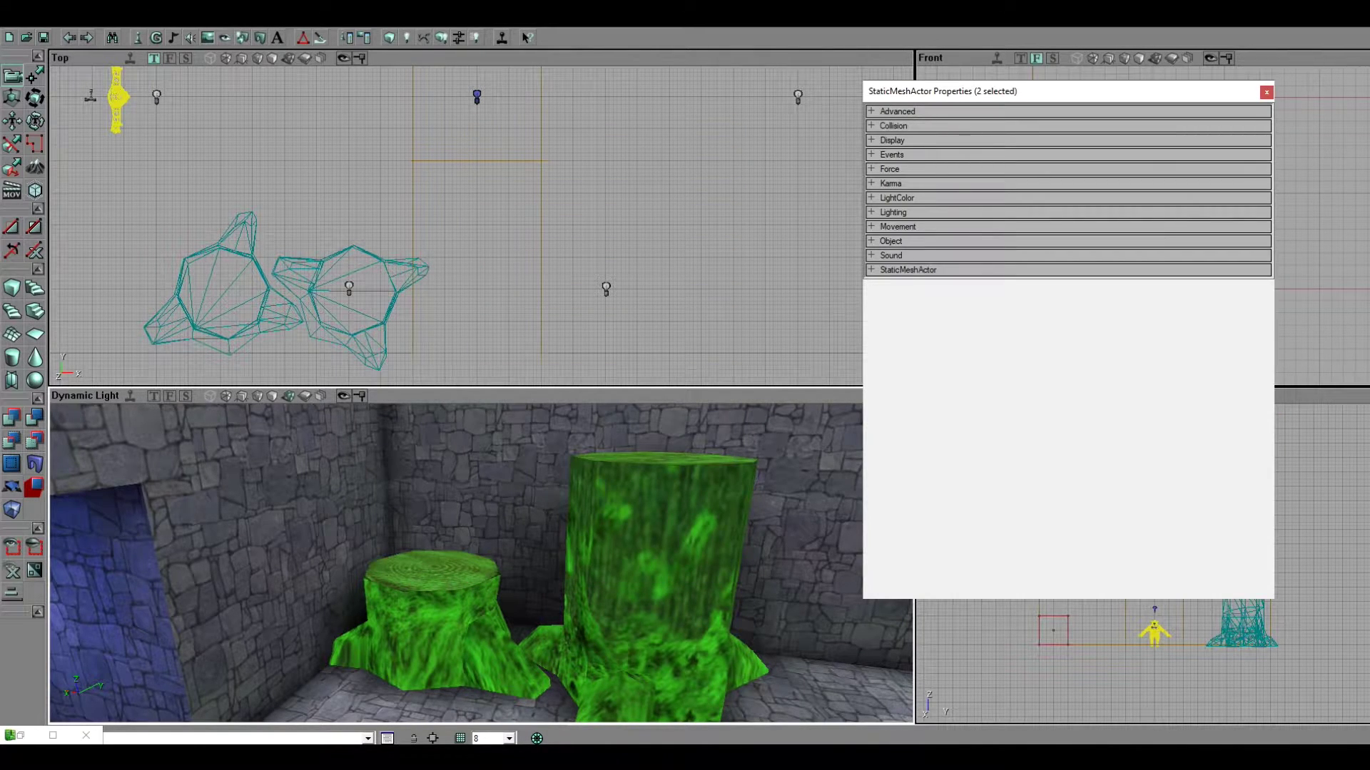
left_click(897, 111)
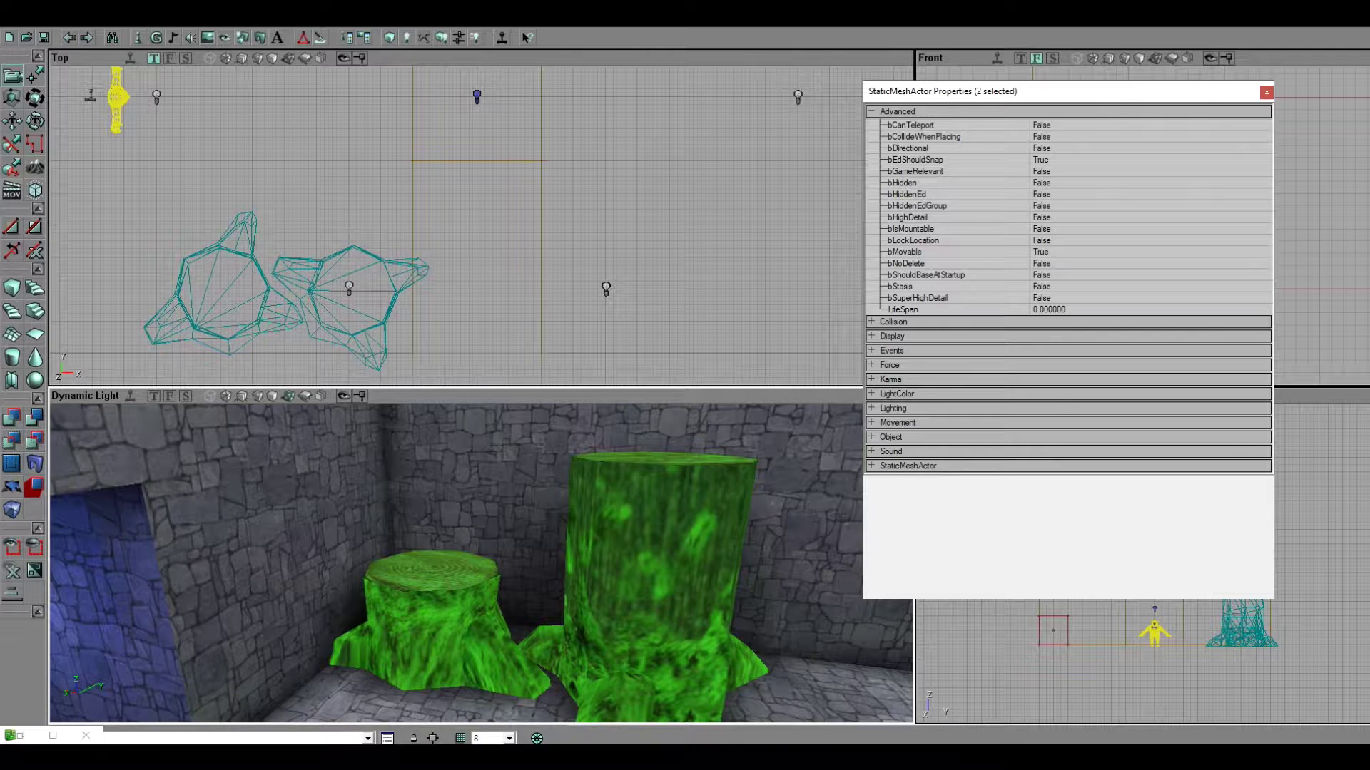
double_click(911, 229)
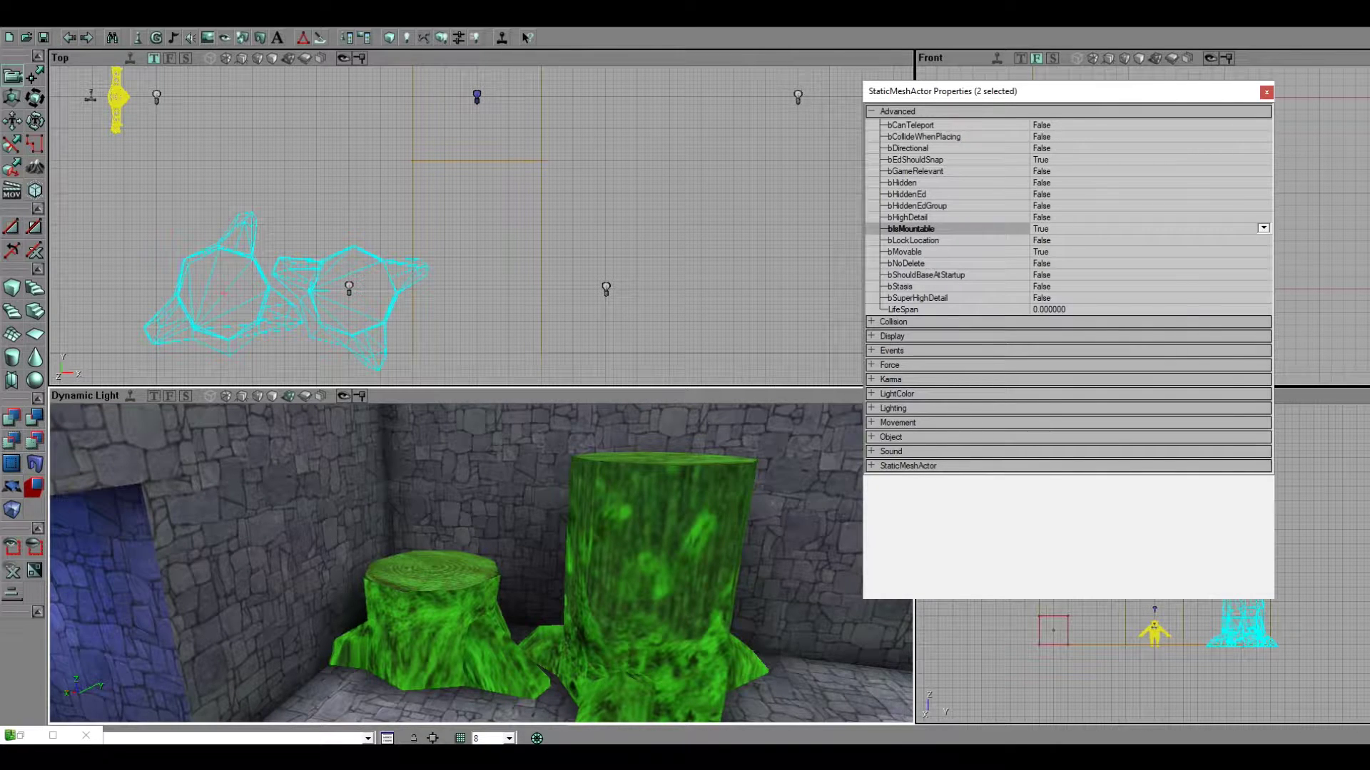
left_click(1266, 92)
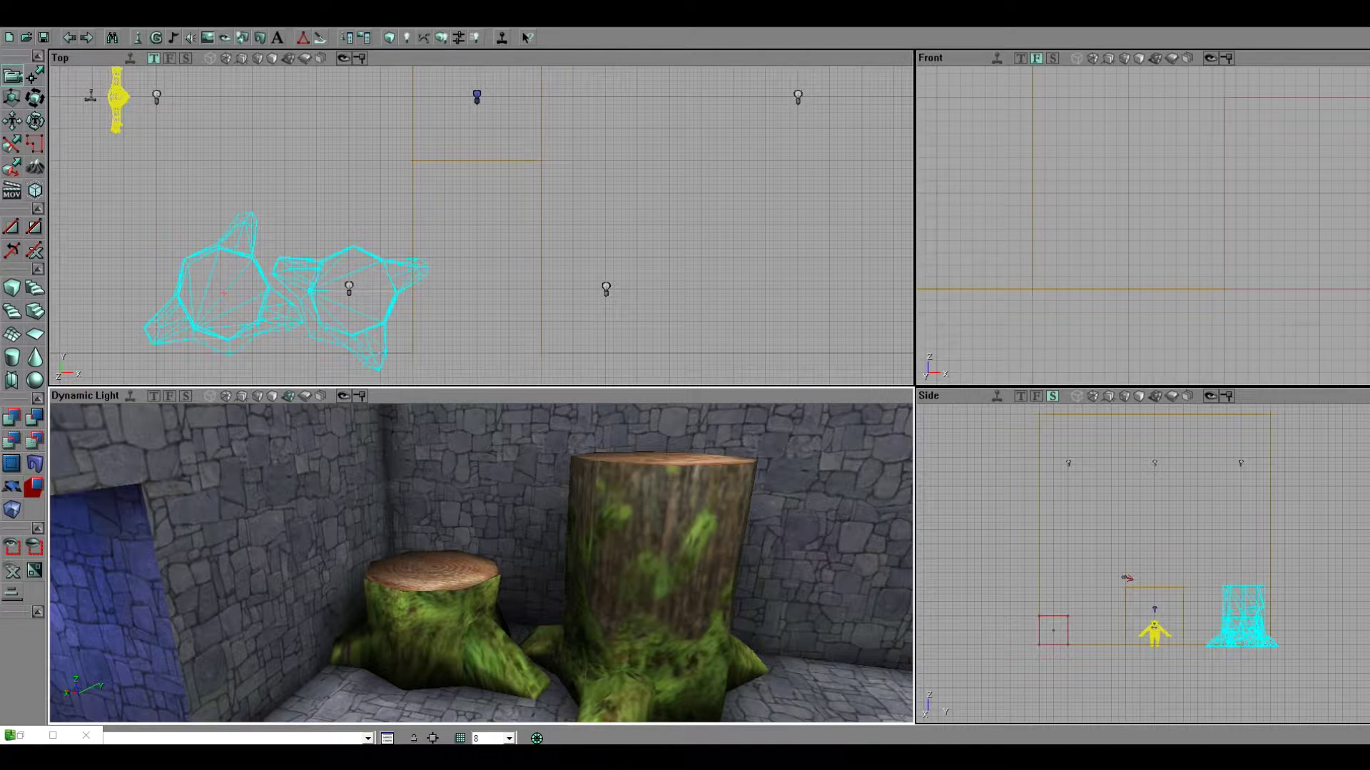
Step: Build a cube builder brush with height, width and breadth of 256
right_click_drag(481, 563, 486, 602)
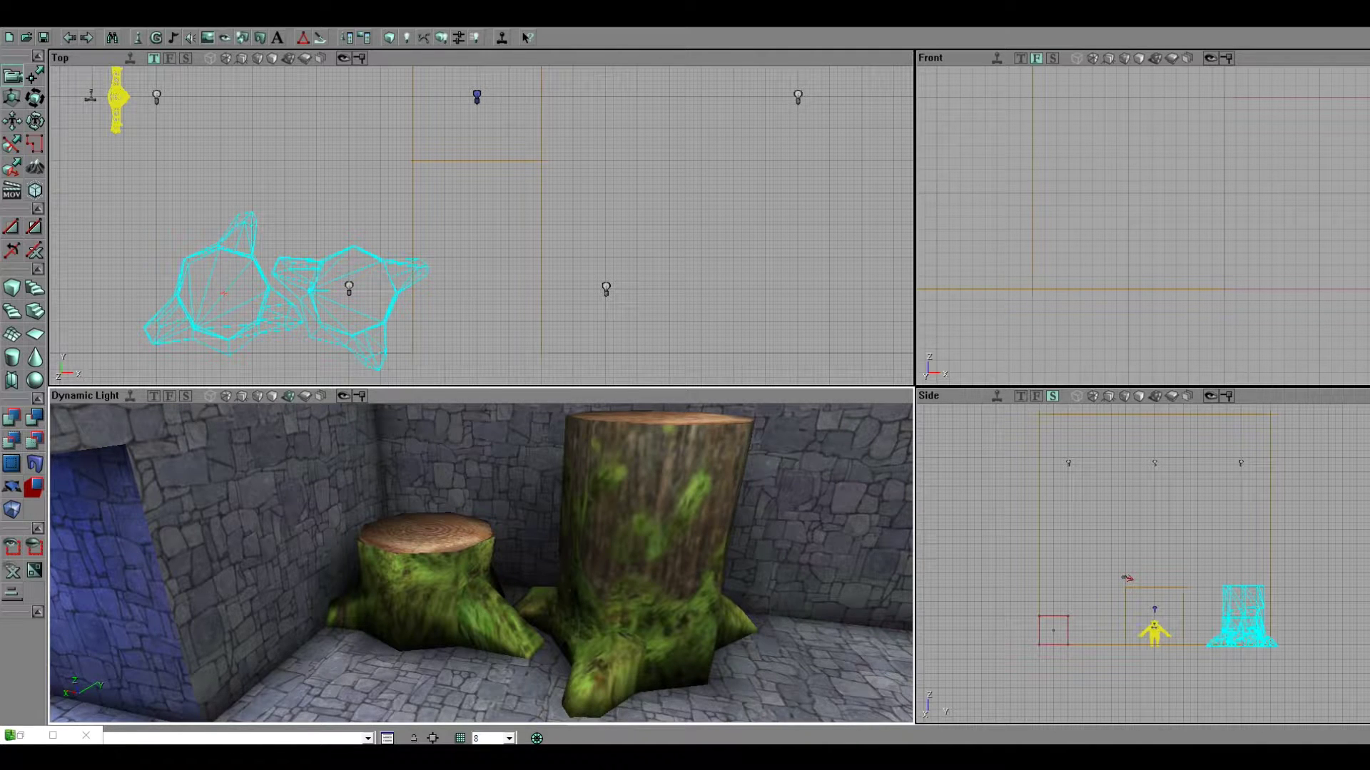
right_click_drag(482, 563, 582, 549)
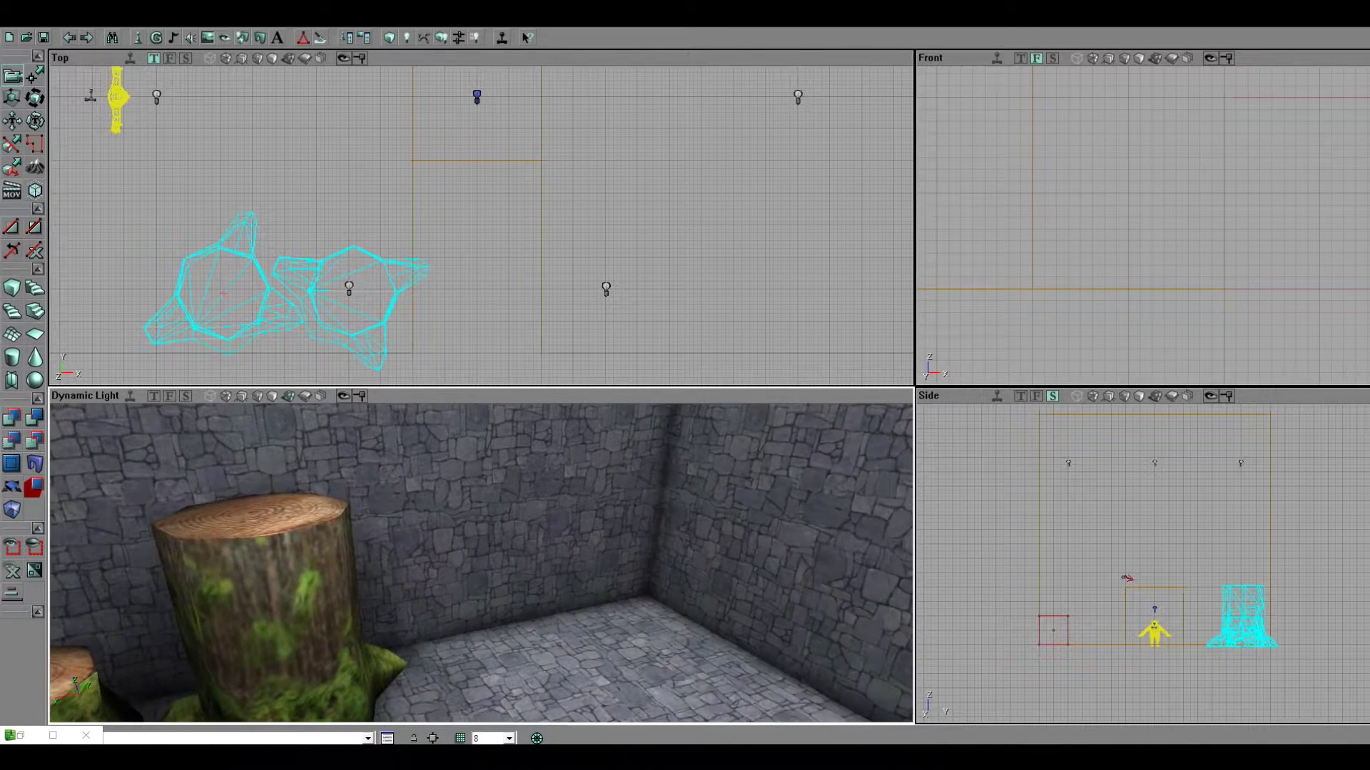
right_click(12, 287)
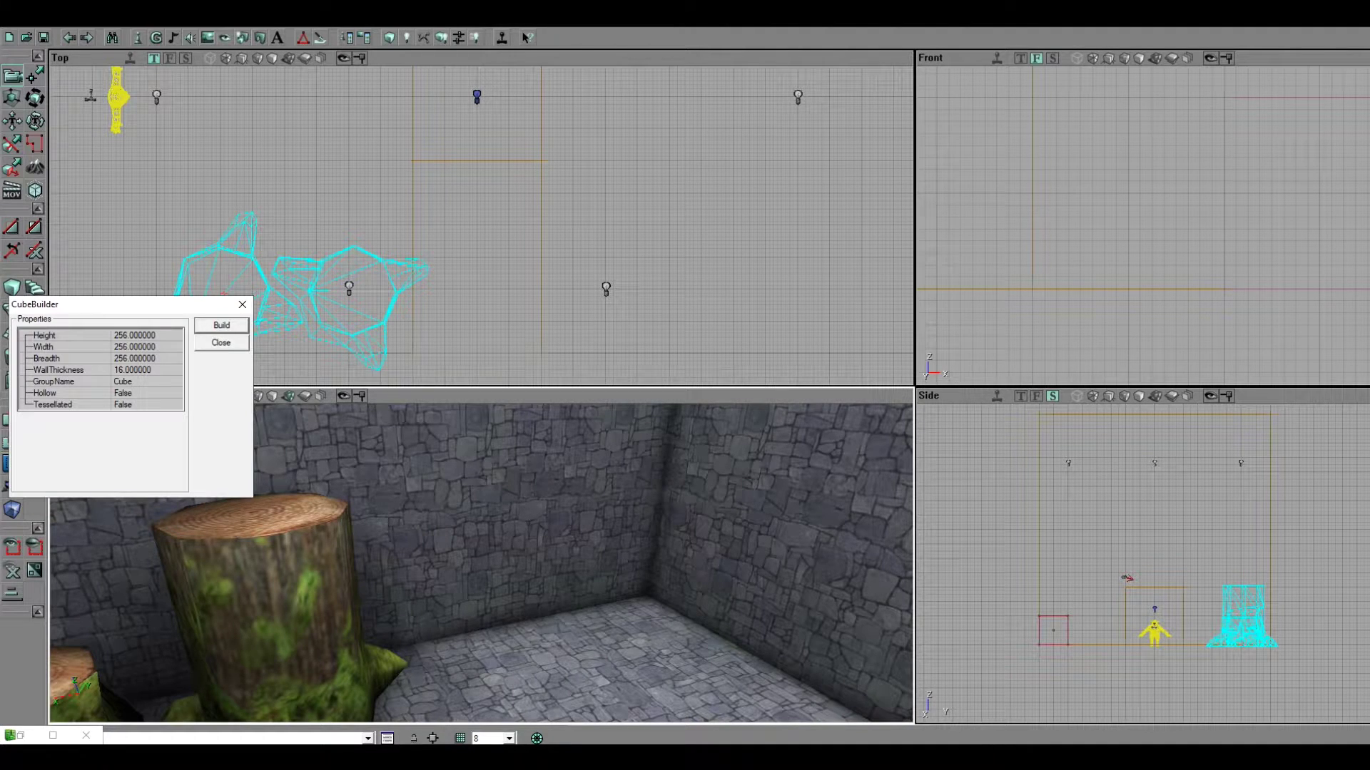
left_click(221, 325)
left_click(221, 343)
Step: Move the cube brush into the stump room's empty corner beside the doorway and add it as solid geometry
scroll(481, 226, "down", 6)
mouse_move(481, 225)
right_mouse_down()
mouse_move(492, 363)
mouse_move(457, 346)
right_mouse_up()
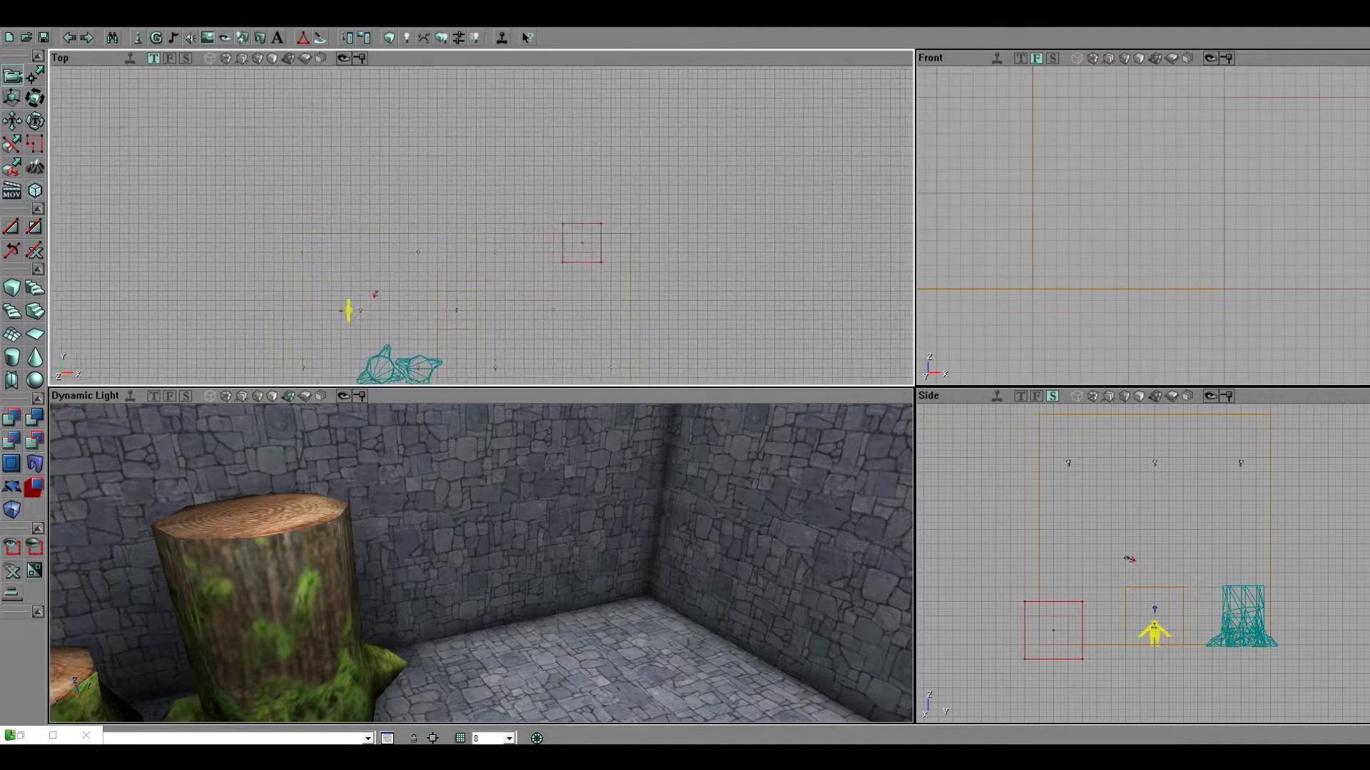
scroll(481, 224, "up", 2)
left_click(610, 247)
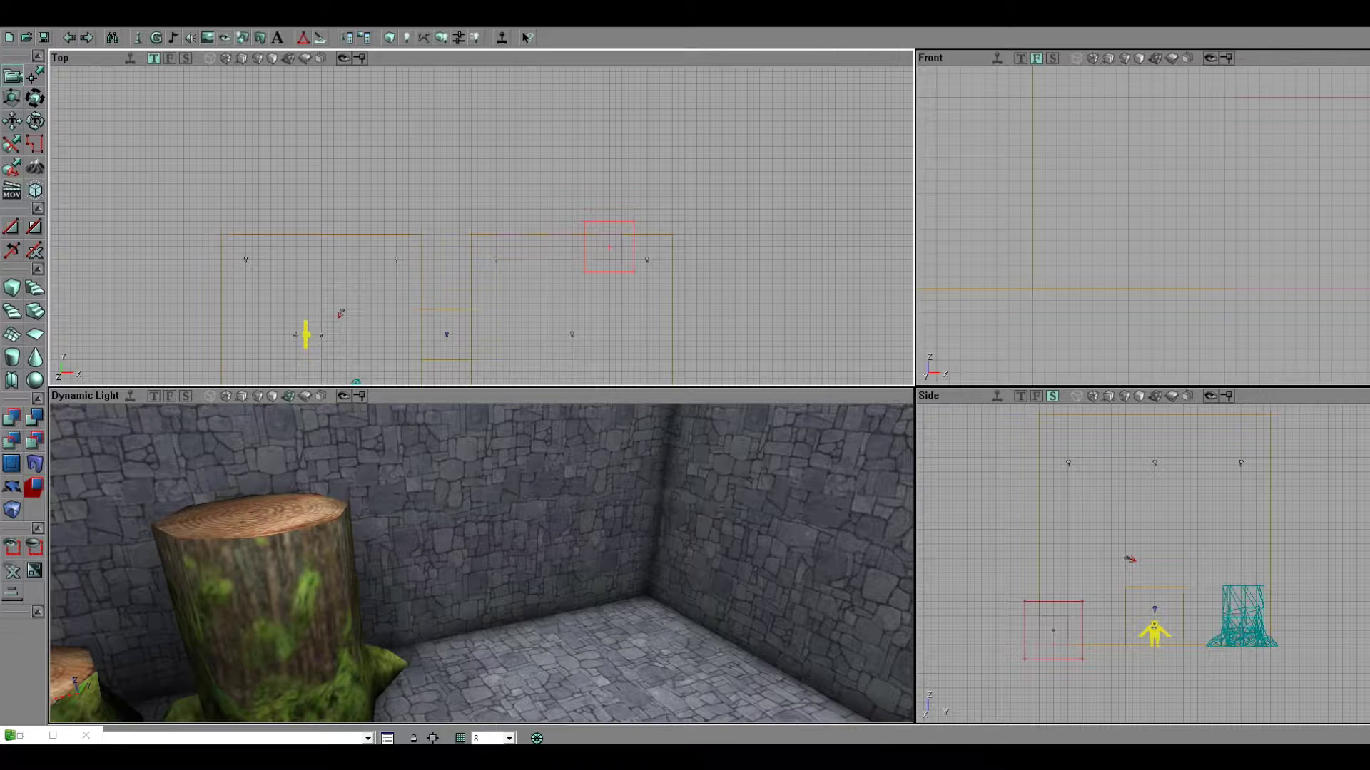
mouse_move(609, 246)
left_mouse_down()
mouse_move(457, 199)
mouse_move(280, 225)
mouse_move(242, 216)
left_mouse_up()
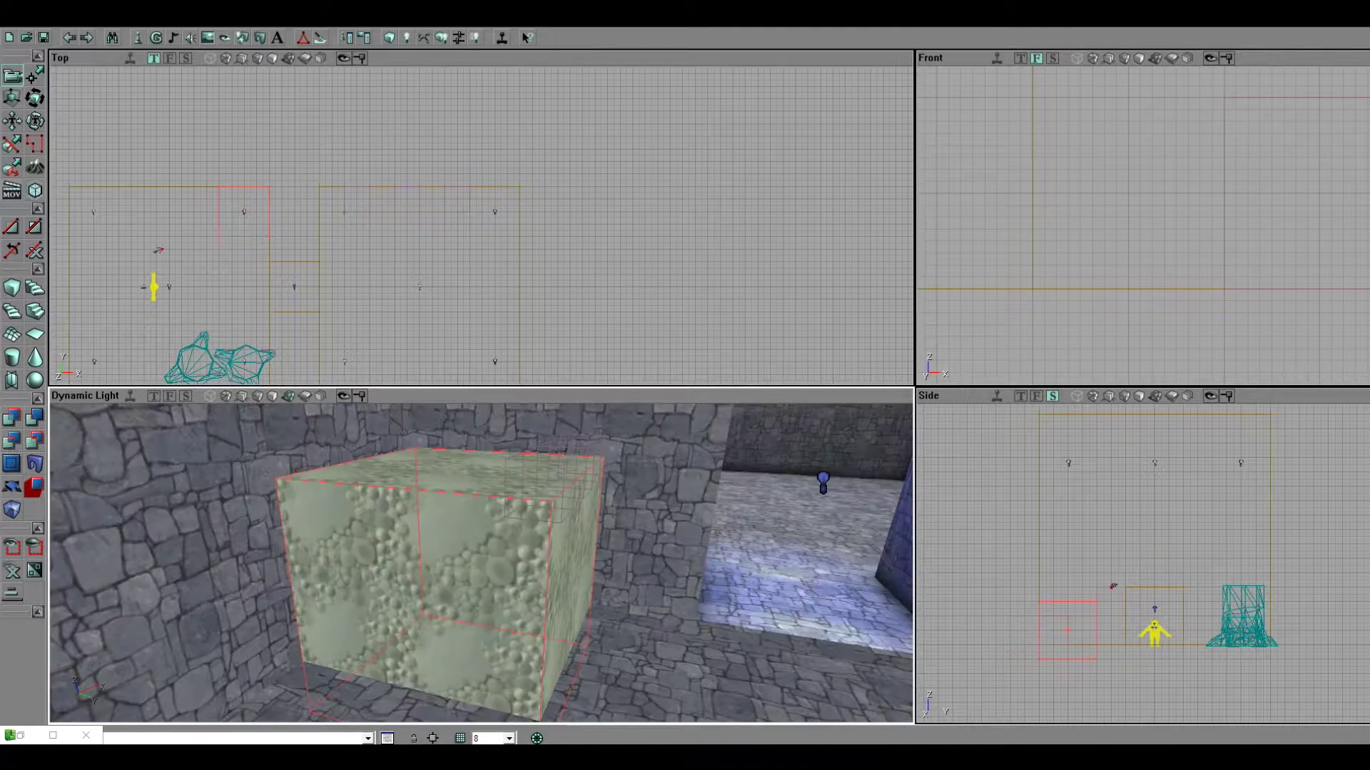
Step: Apply the potion_lab_floor texture to the new cube's surfaces and realign it
left_click(422, 585)
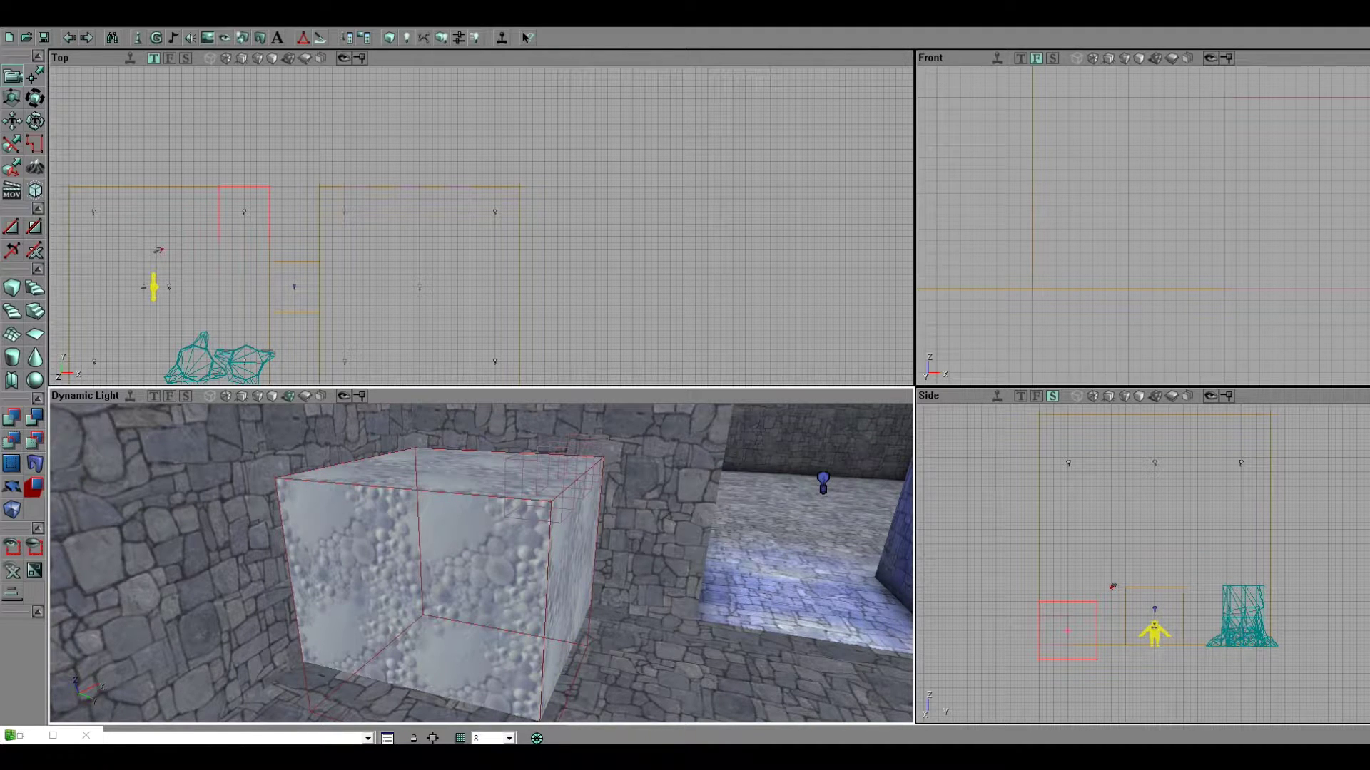
left_click(52, 735)
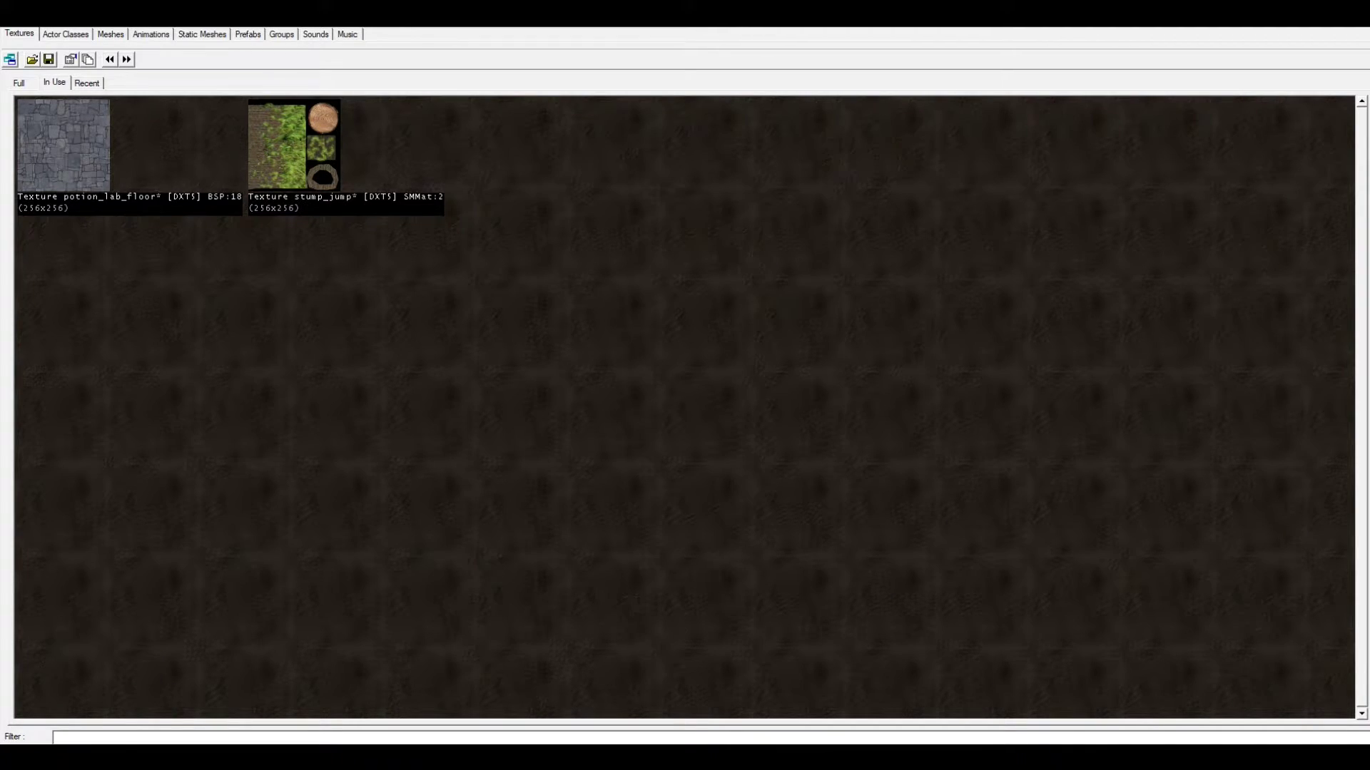
left_click(64, 145)
left_click(1288, 10)
right_click(476, 533)
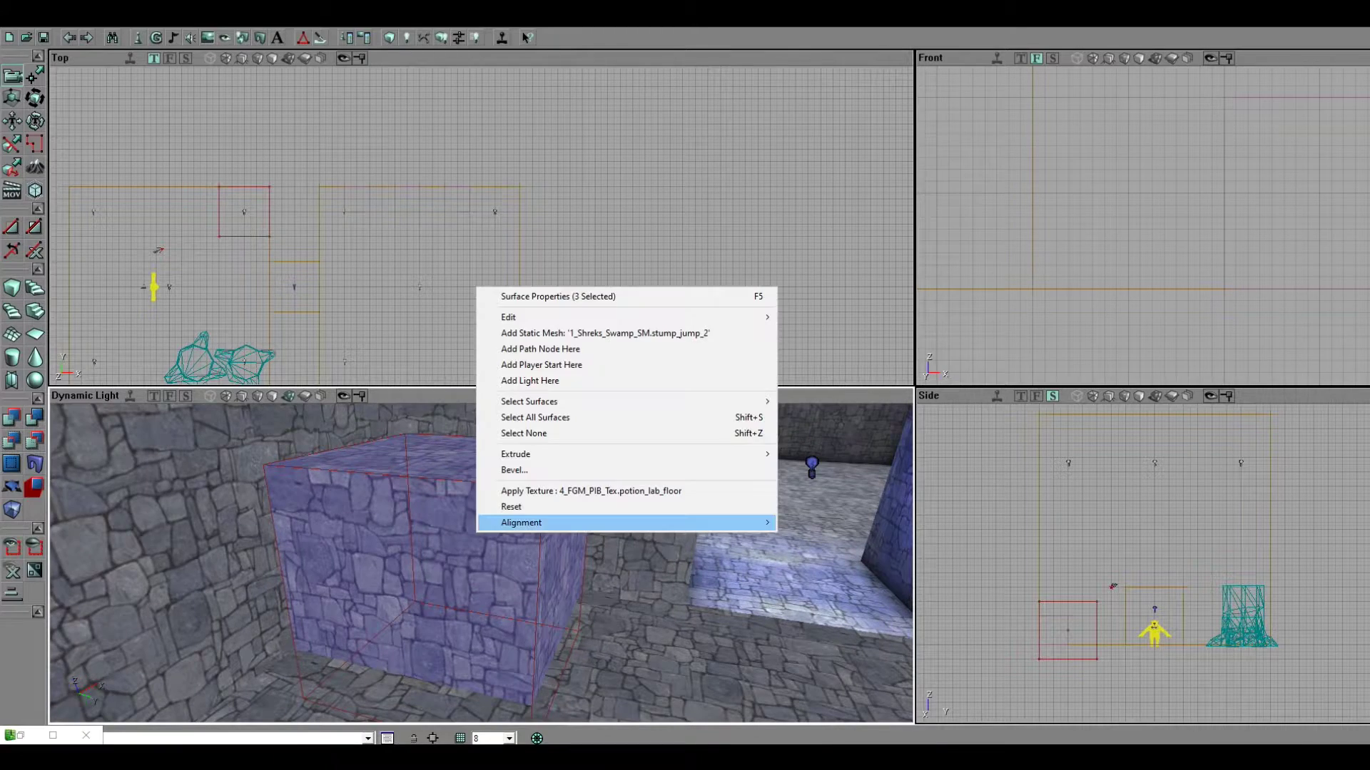
mouse_move(522, 523)
left_click(806, 586)
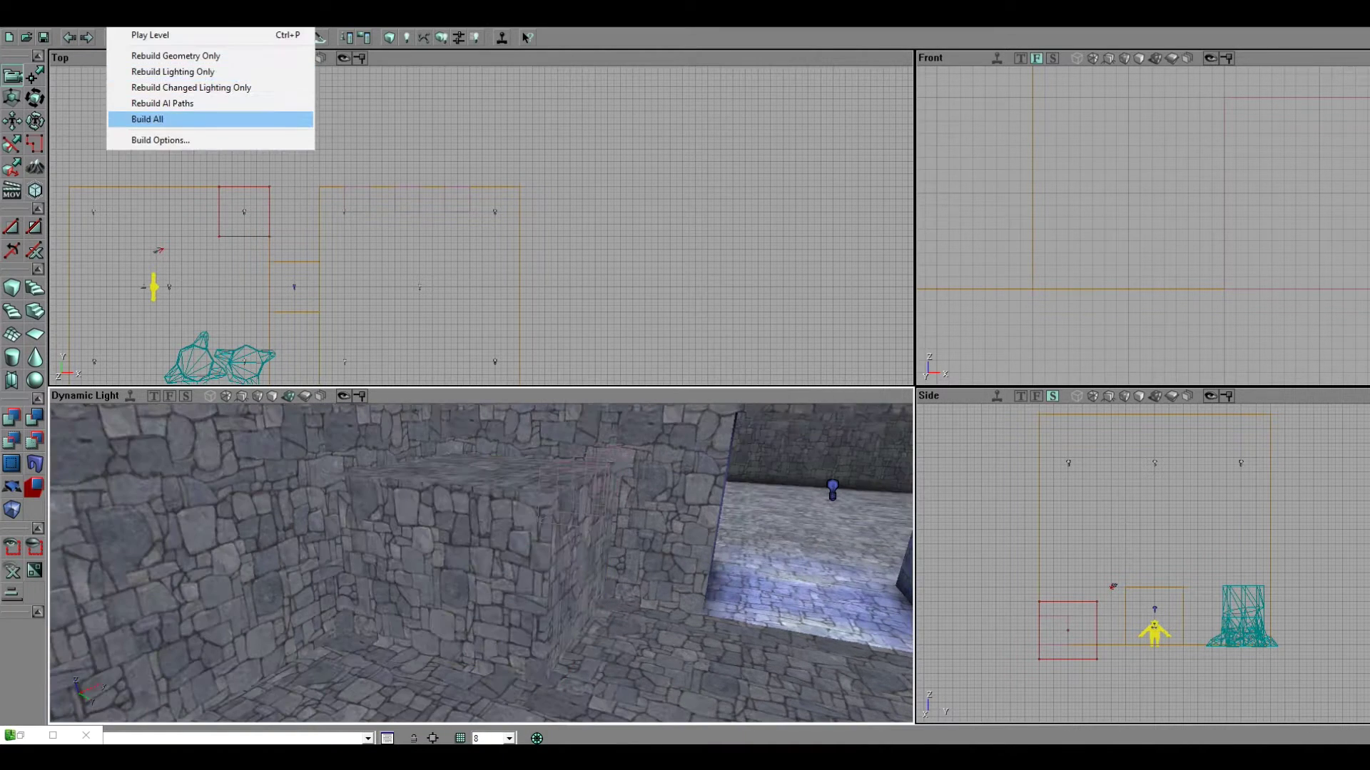
Step: Rebuild the whole level with Build All and check the textured cube beside the doorway
left_click(148, 119)
left_click_drag(481, 563, 481, 607)
right_click_drag(482, 606, 481, 578)
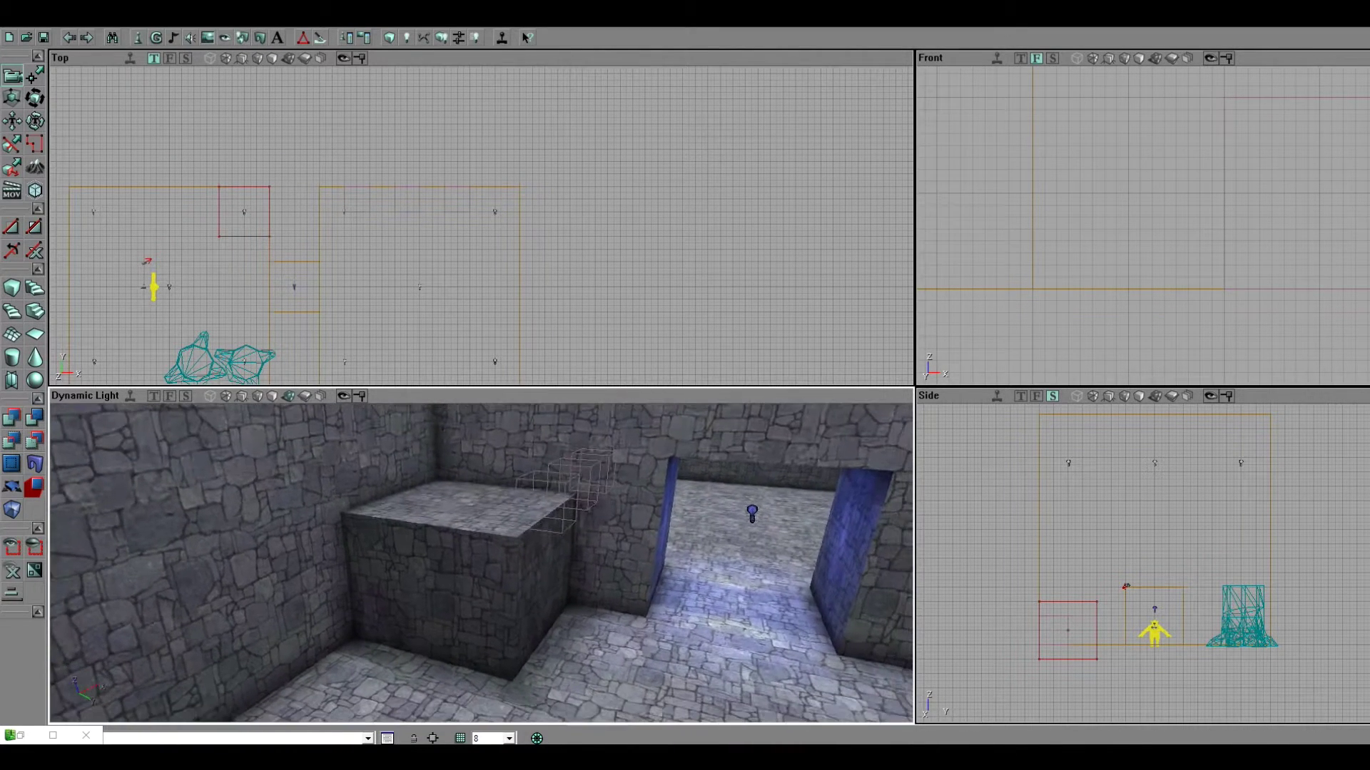
left_click_drag(517, 564, 532, 563)
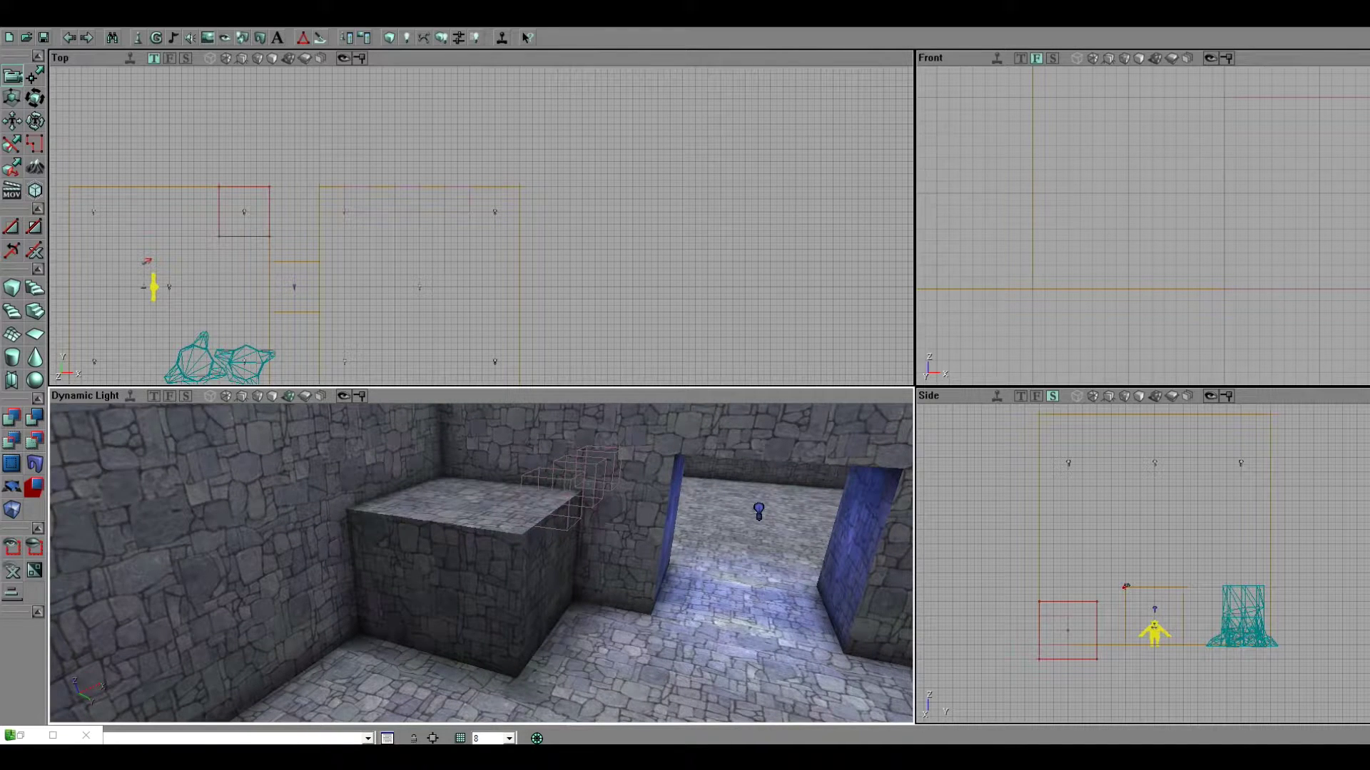
Step: Examine the surface properties of the cube block's front face, including the texture alignment options
key("b")
left_click(473, 553)
right_click(474, 553)
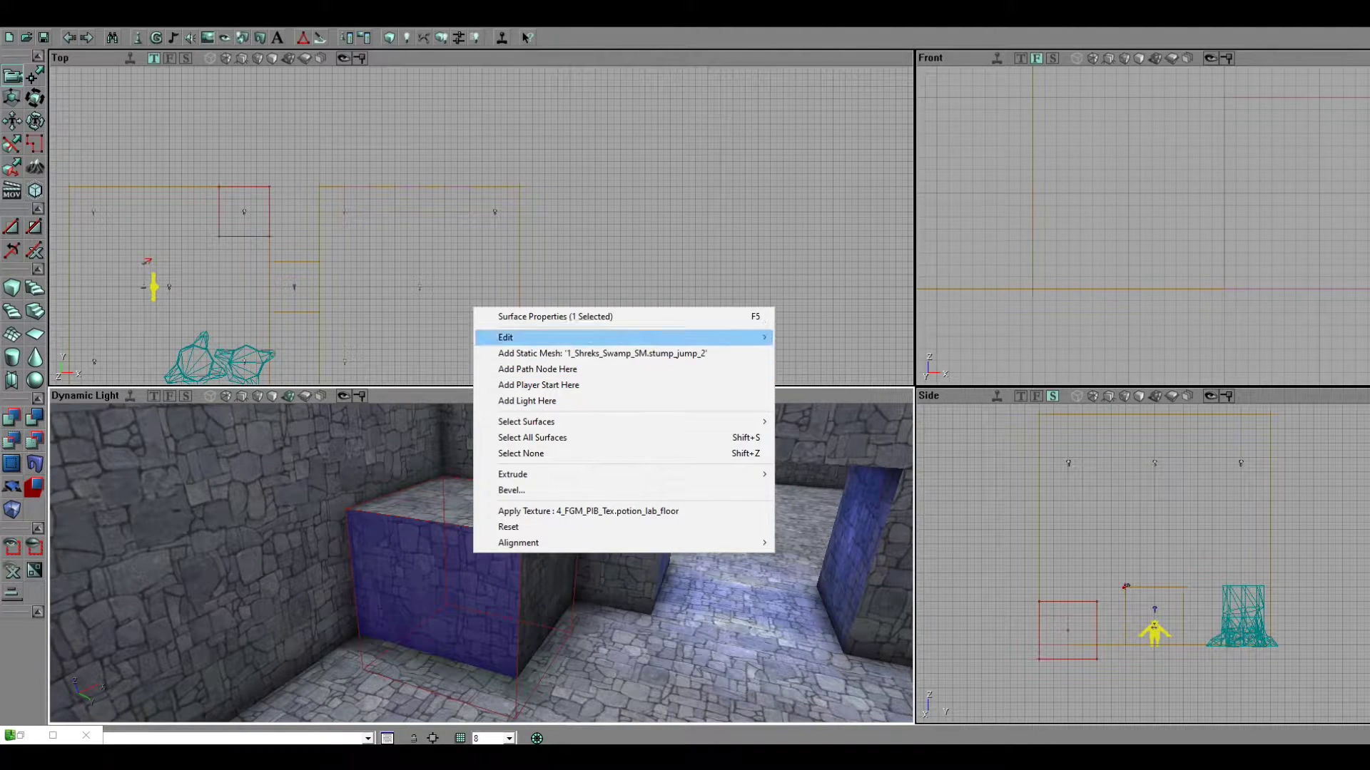
left_click(555, 316)
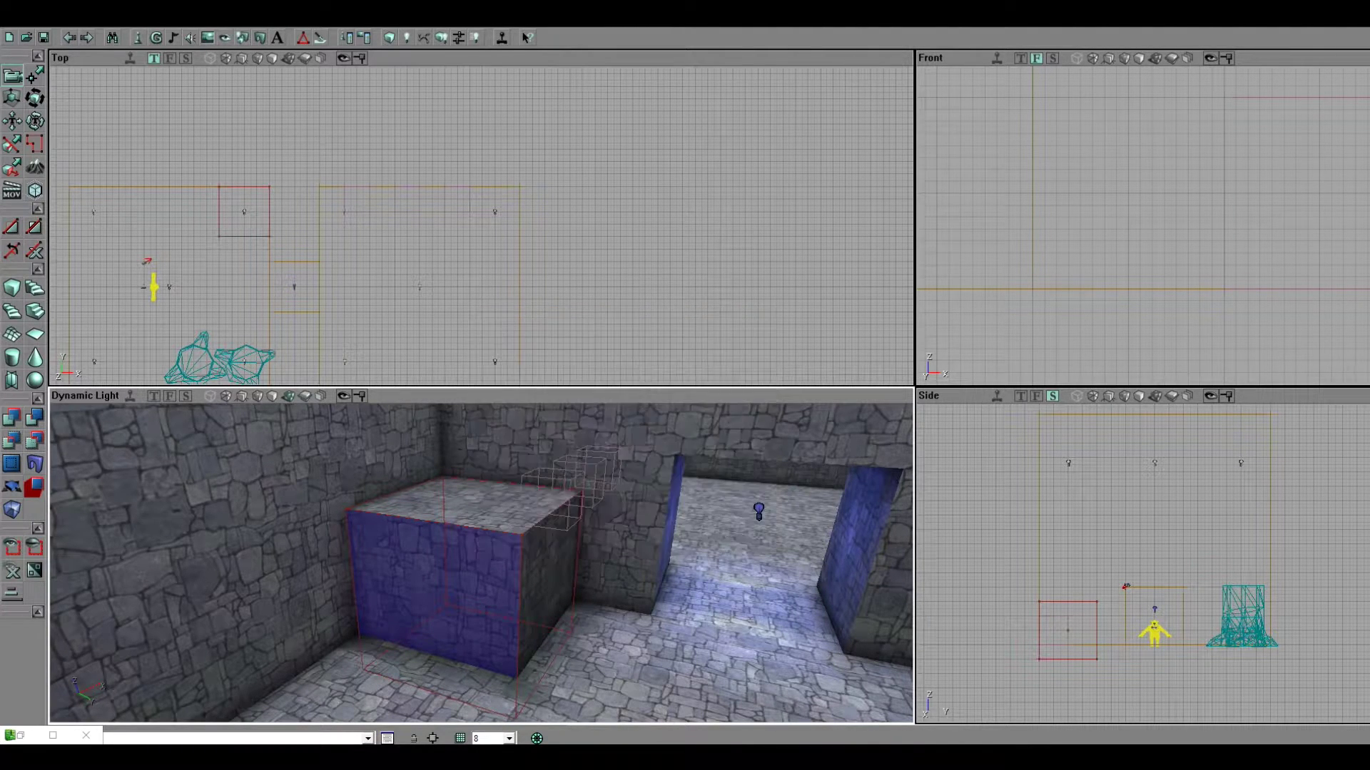
left_click(59, 18)
left_click(111, 17)
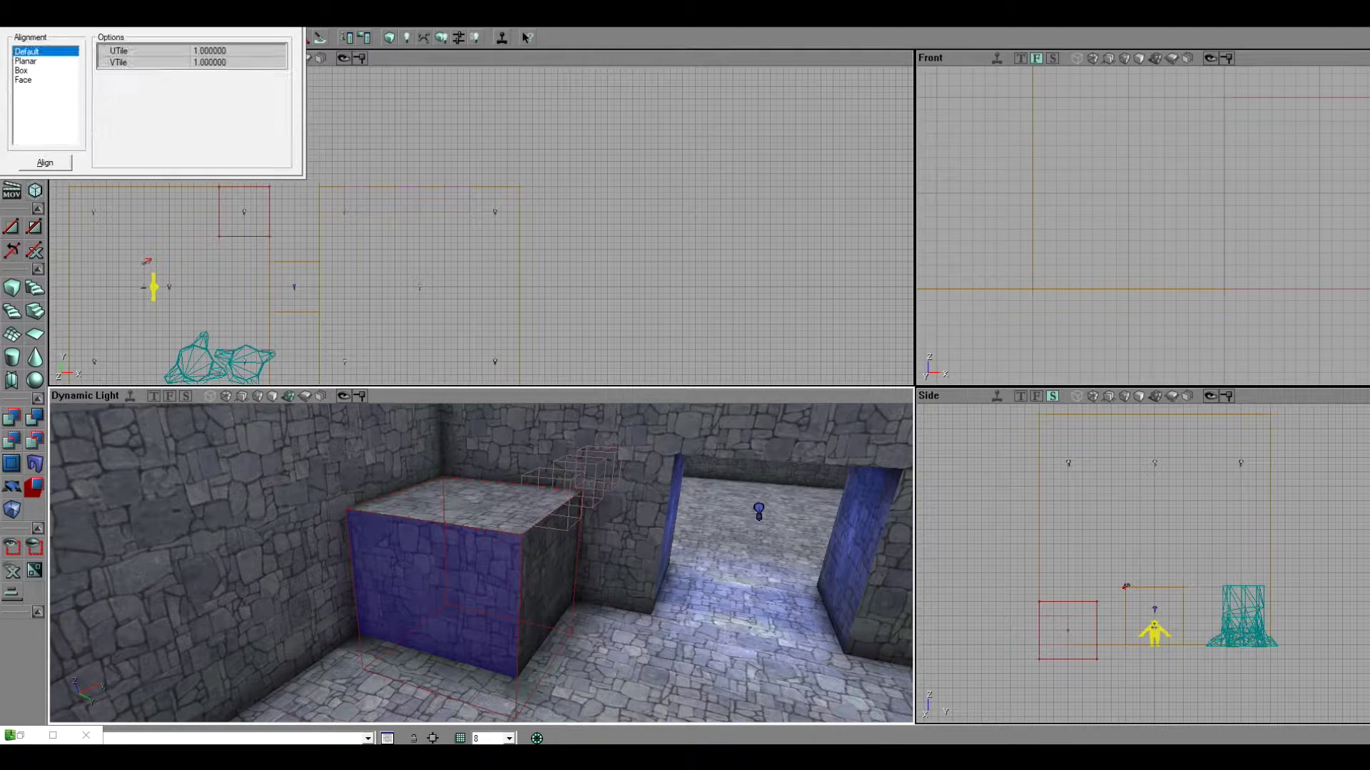
left_click_drag(143, 0, 463, 159)
key("ctrl+Tab")
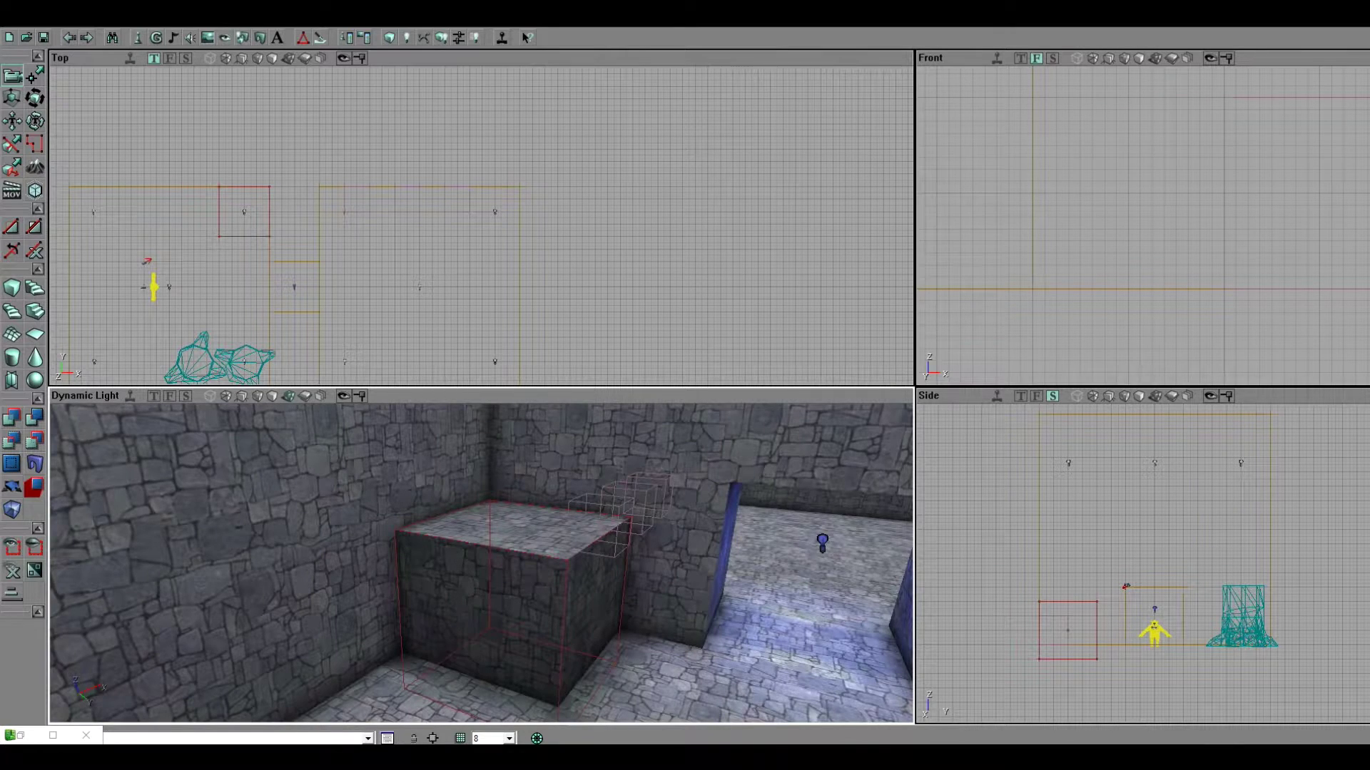
Step: Rebuild the cube builder brush around the block with height, width and breadth of 264
right_click(11, 291)
left_click(129, 335)
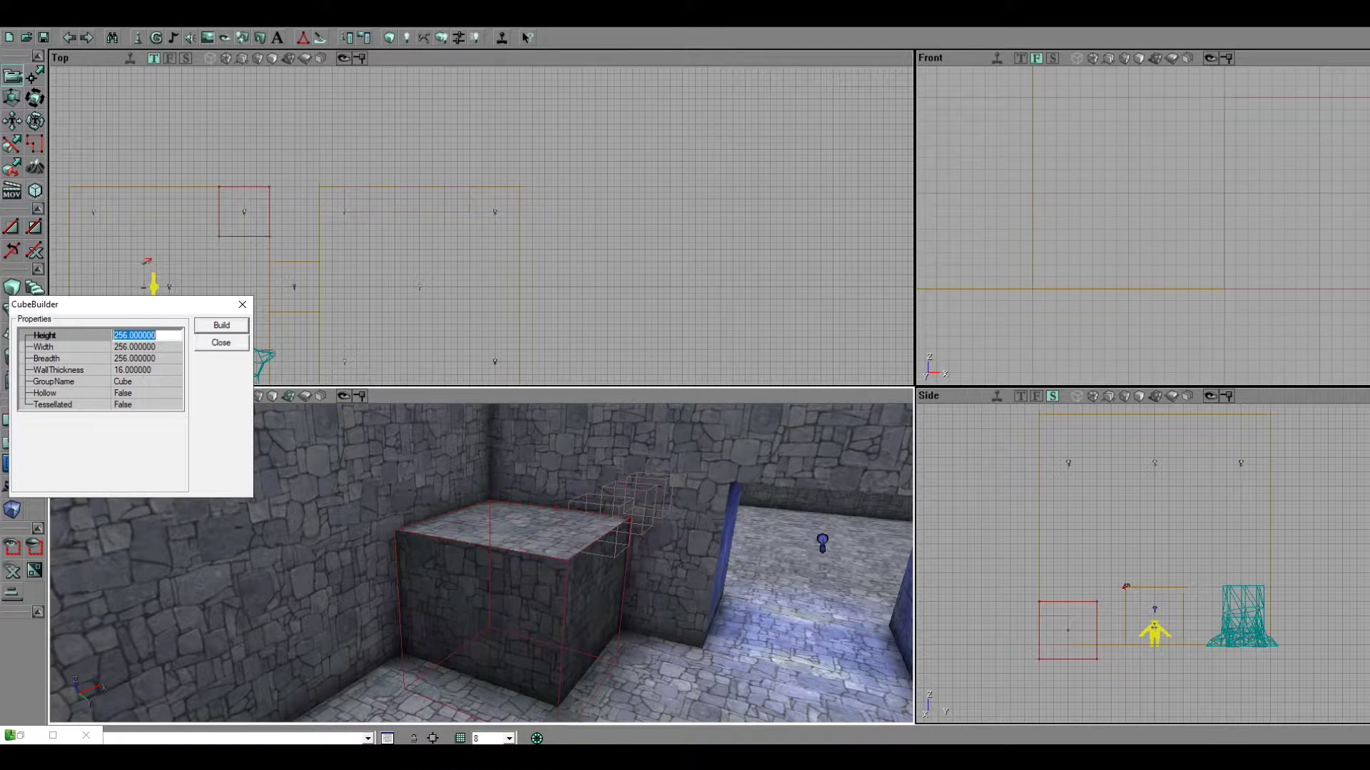
left_click(128, 336)
key("BackSpace")
key("BackSpace")
type("64")
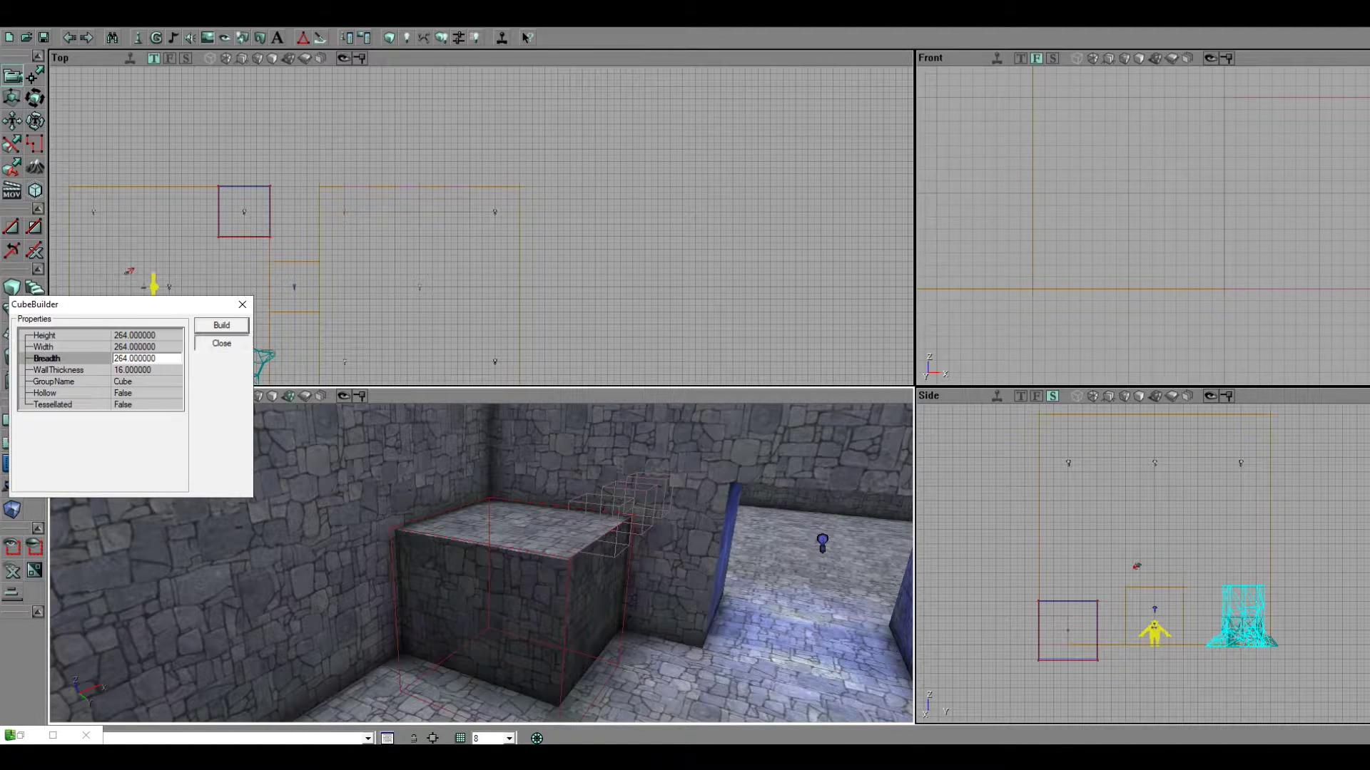
left_click(221, 344)
mouse_move(457, 571)
left_mouse_down()
mouse_move(514, 571)
mouse_move(457, 492)
mouse_move(464, 585)
left_mouse_up()
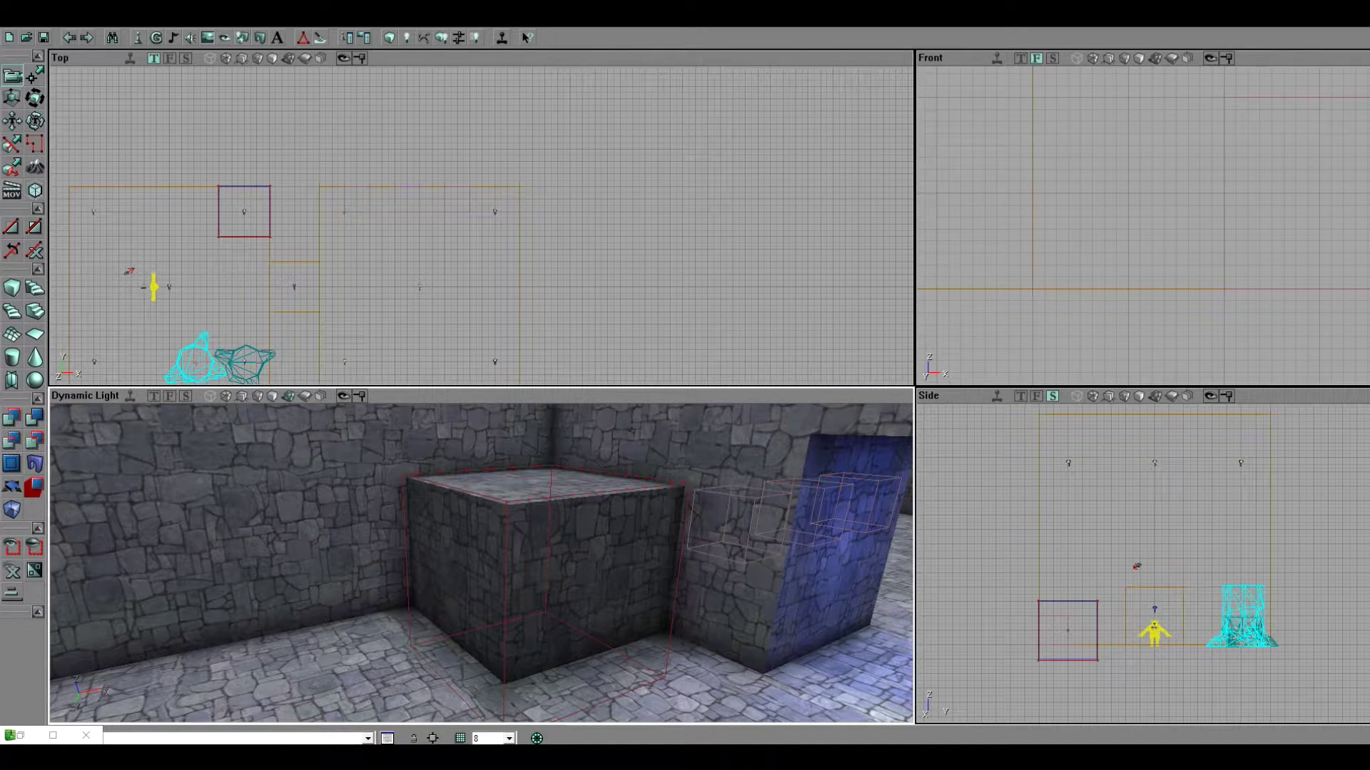
Step: Add a MountVolume around the textured cube block from the enlarged builder brush
right_click(12, 508)
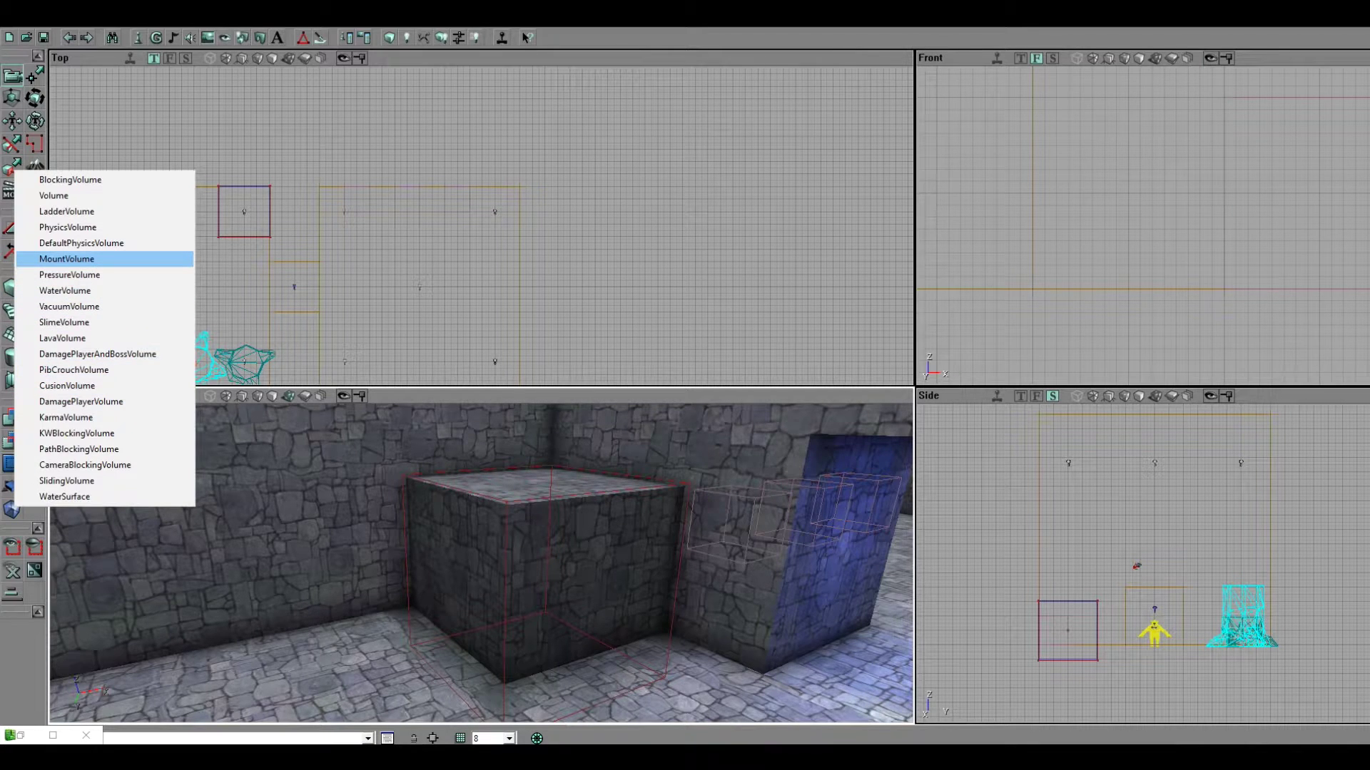
left_click(67, 259)
right_click_drag(482, 563, 499, 543)
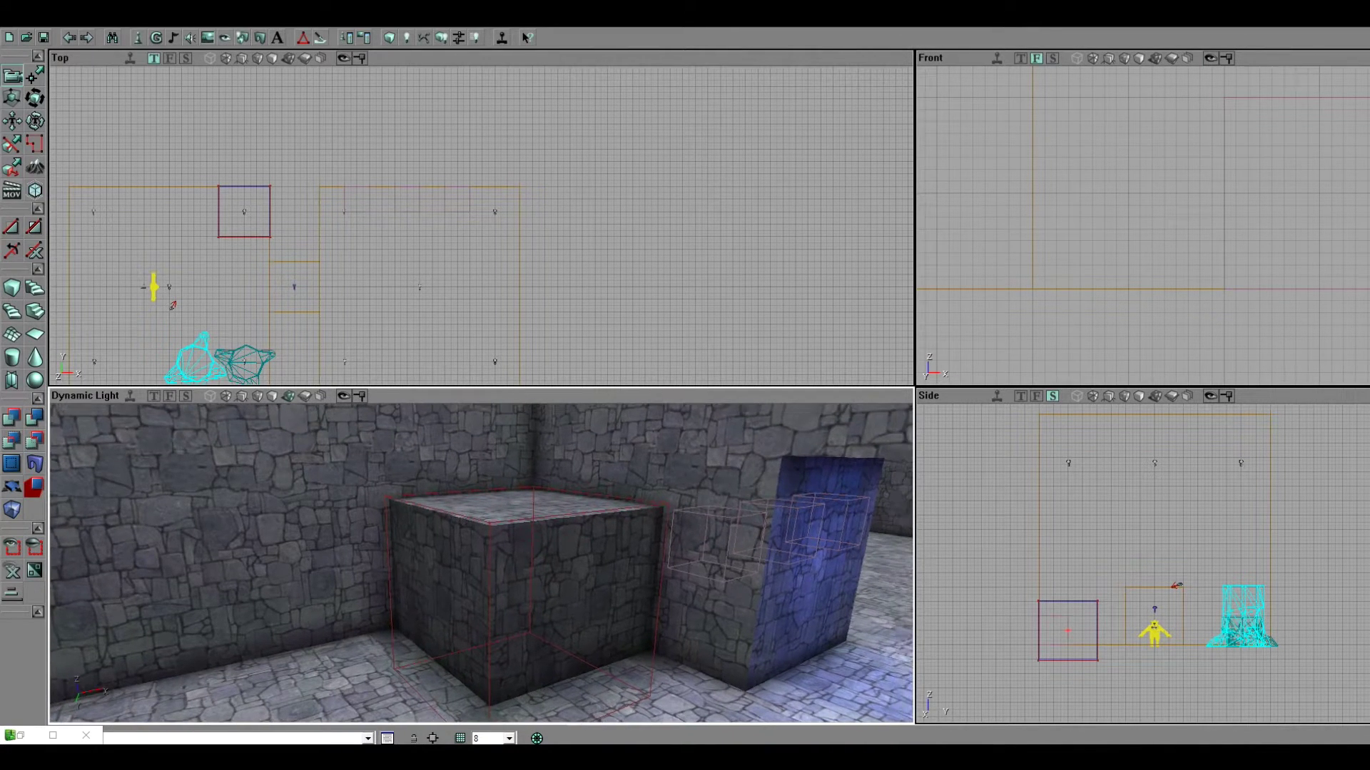
left_click_drag(481, 564, 517, 615)
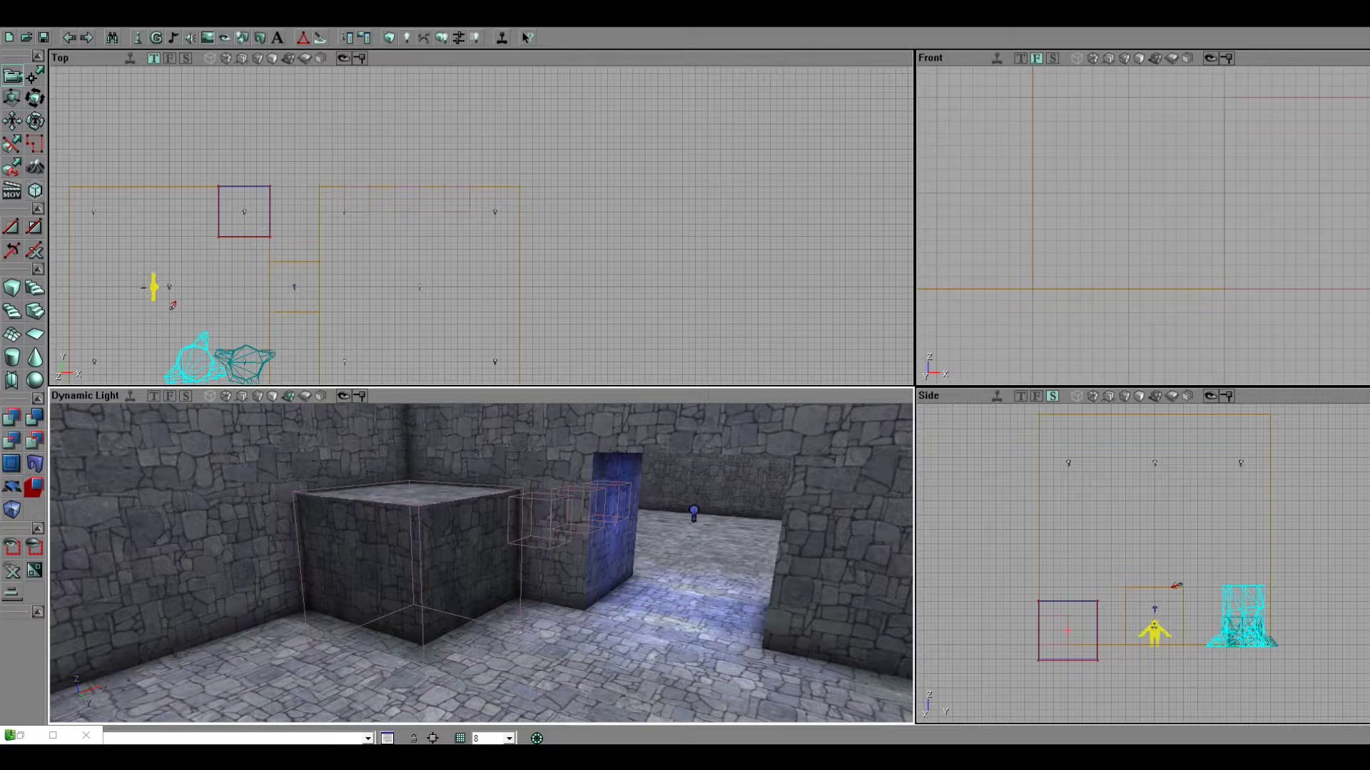
Step: Place an AmbientSound keypoint actor on the floor of the other room and raise it slightly
right_click_drag(482, 563, 625, 574)
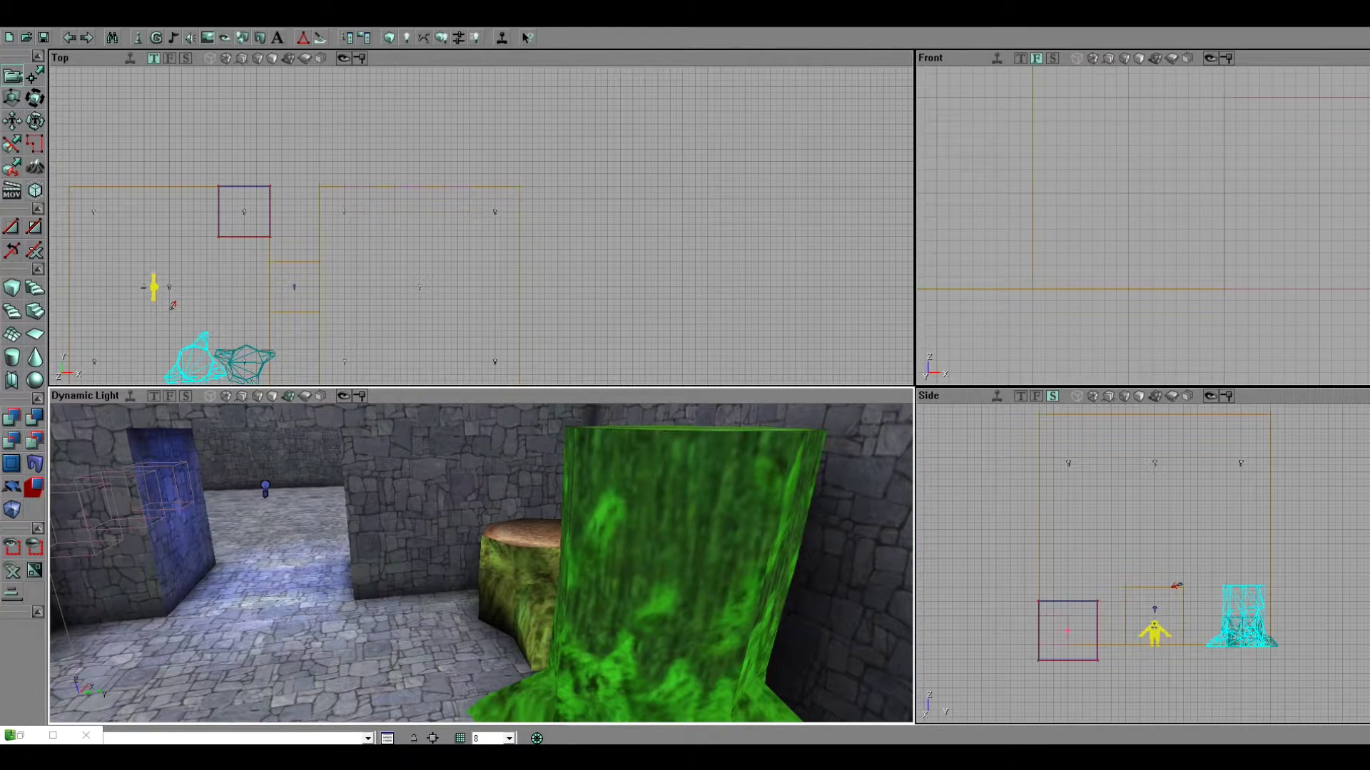
mouse_move(481, 564)
left_mouse_down()
mouse_move(421, 592)
mouse_move(417, 563)
mouse_move(488, 546)
mouse_move(499, 478)
mouse_move(727, 464)
mouse_move(485, 564)
left_mouse_up()
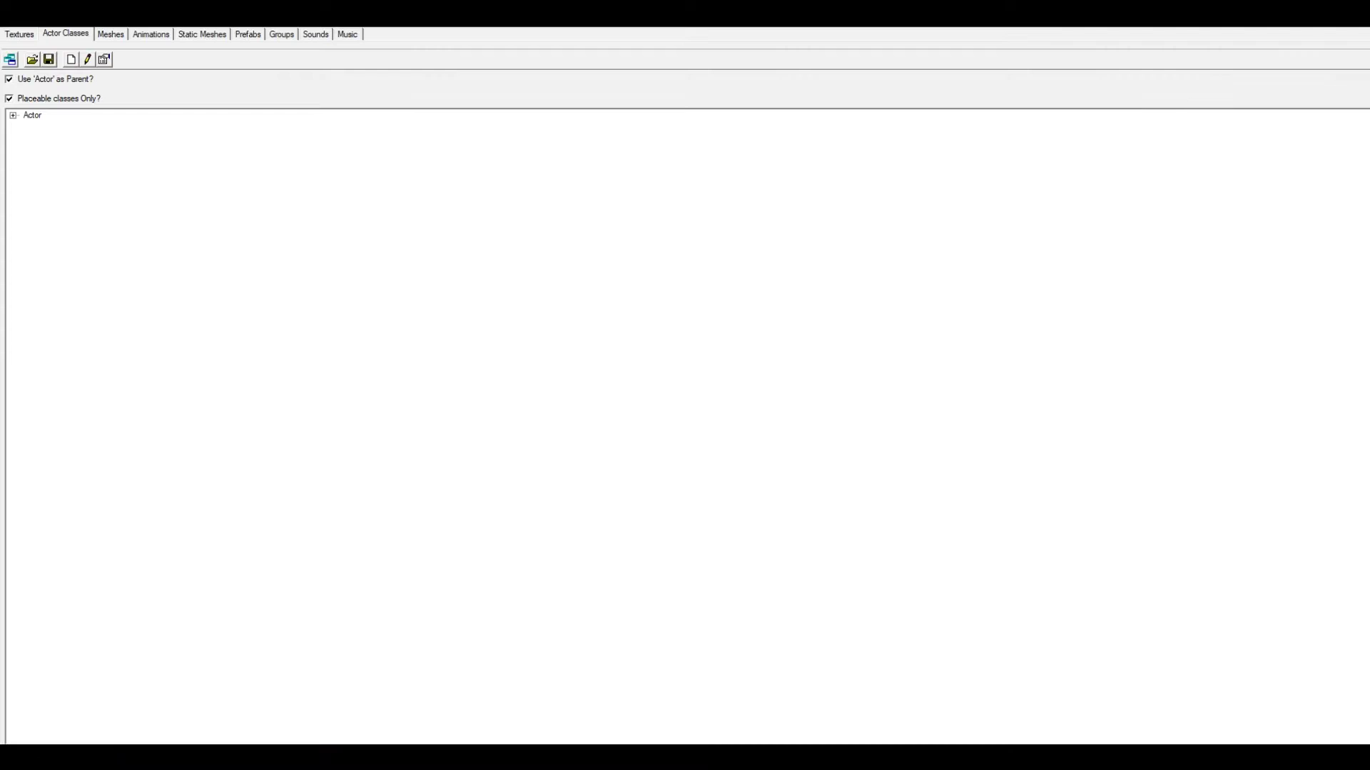
left_click(13, 115)
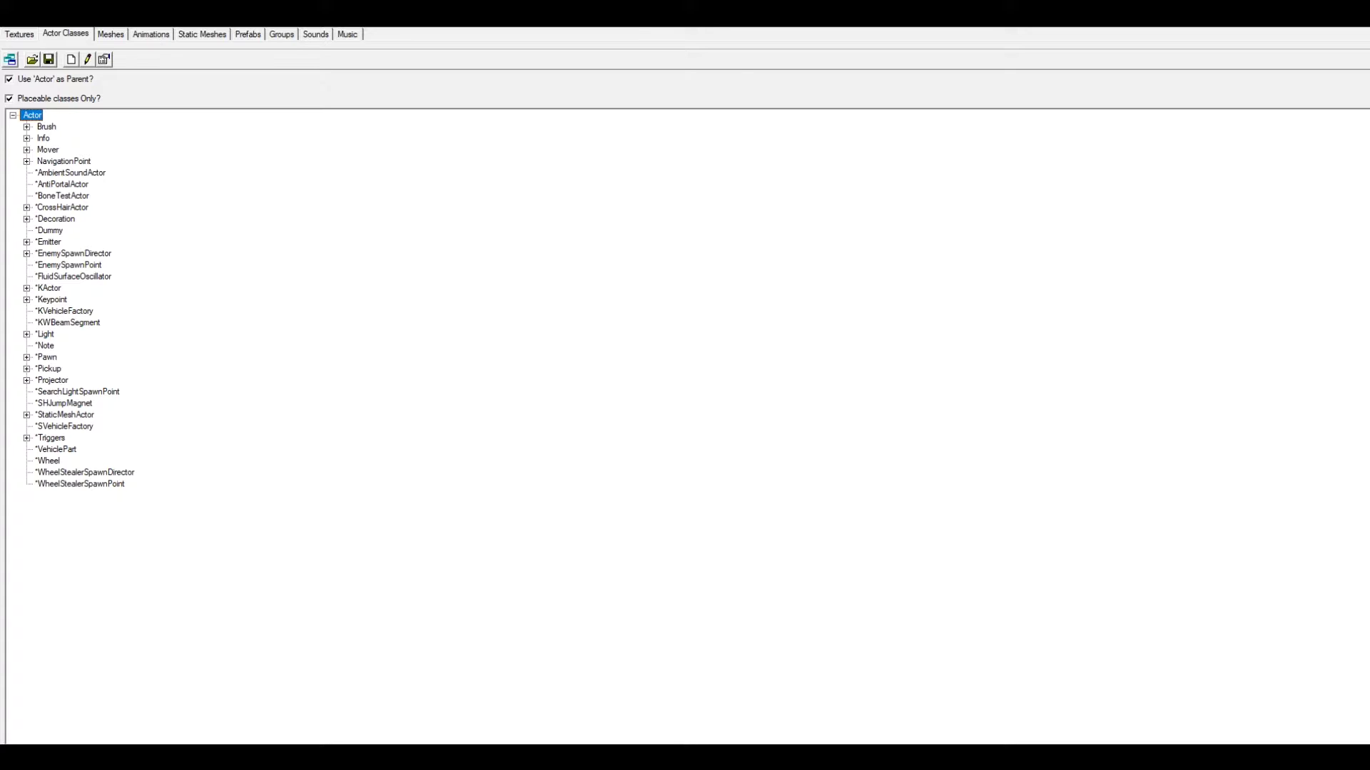
left_click(27, 300)
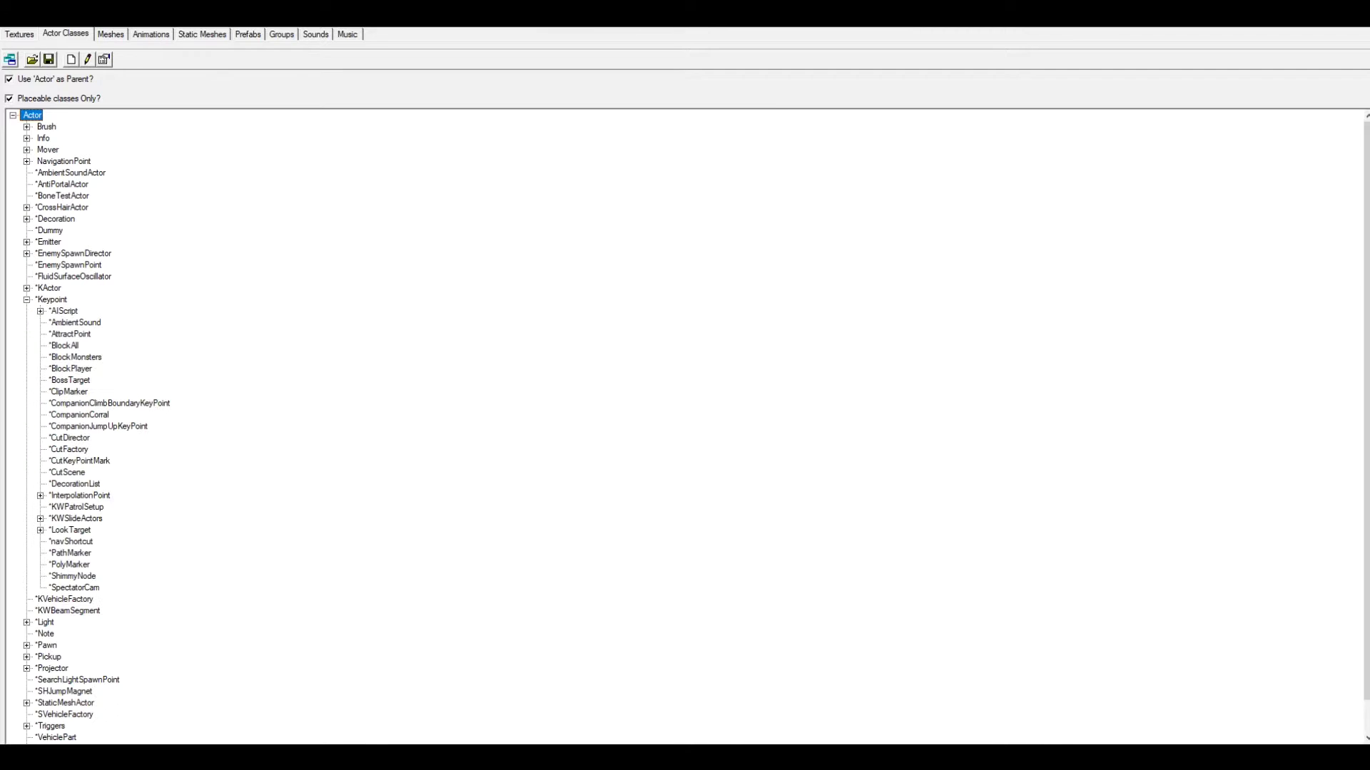
left_click(75, 323)
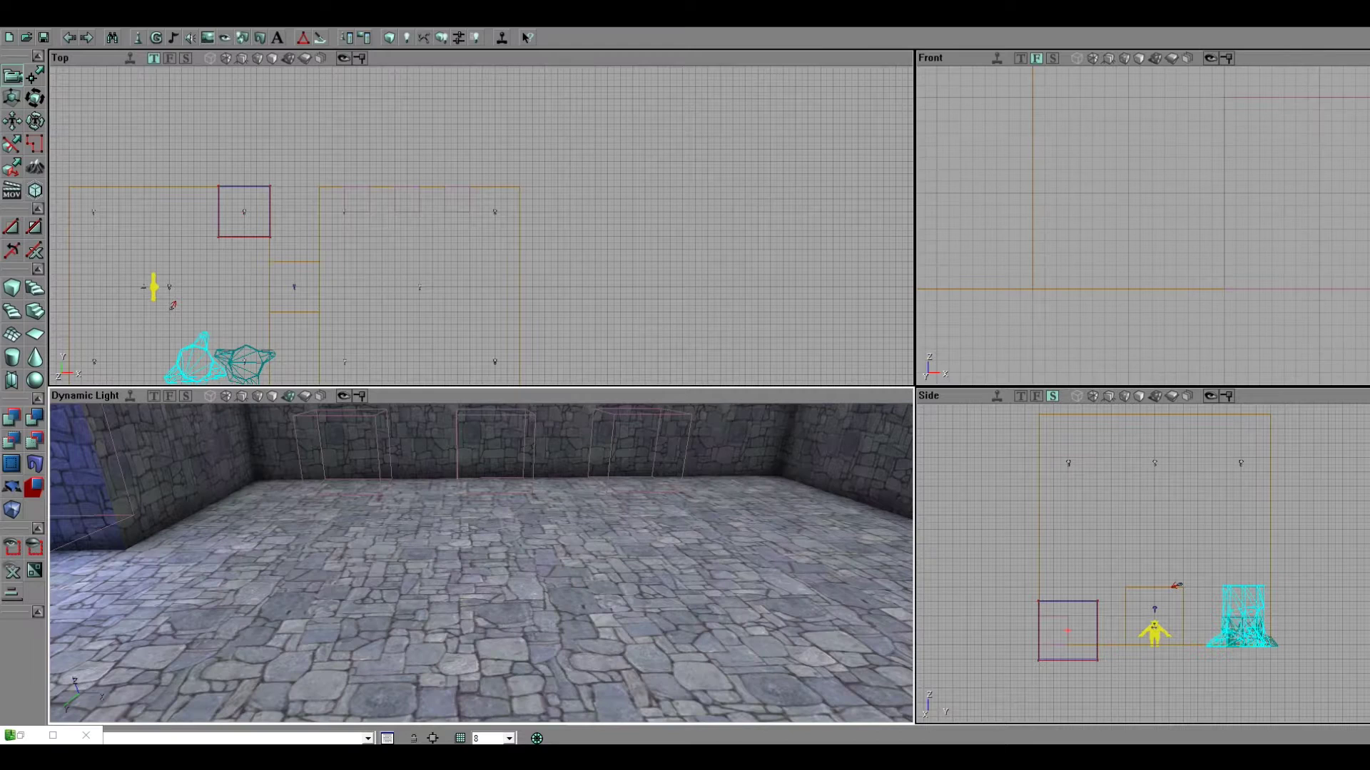
right_click(546, 575)
left_click(611, 345)
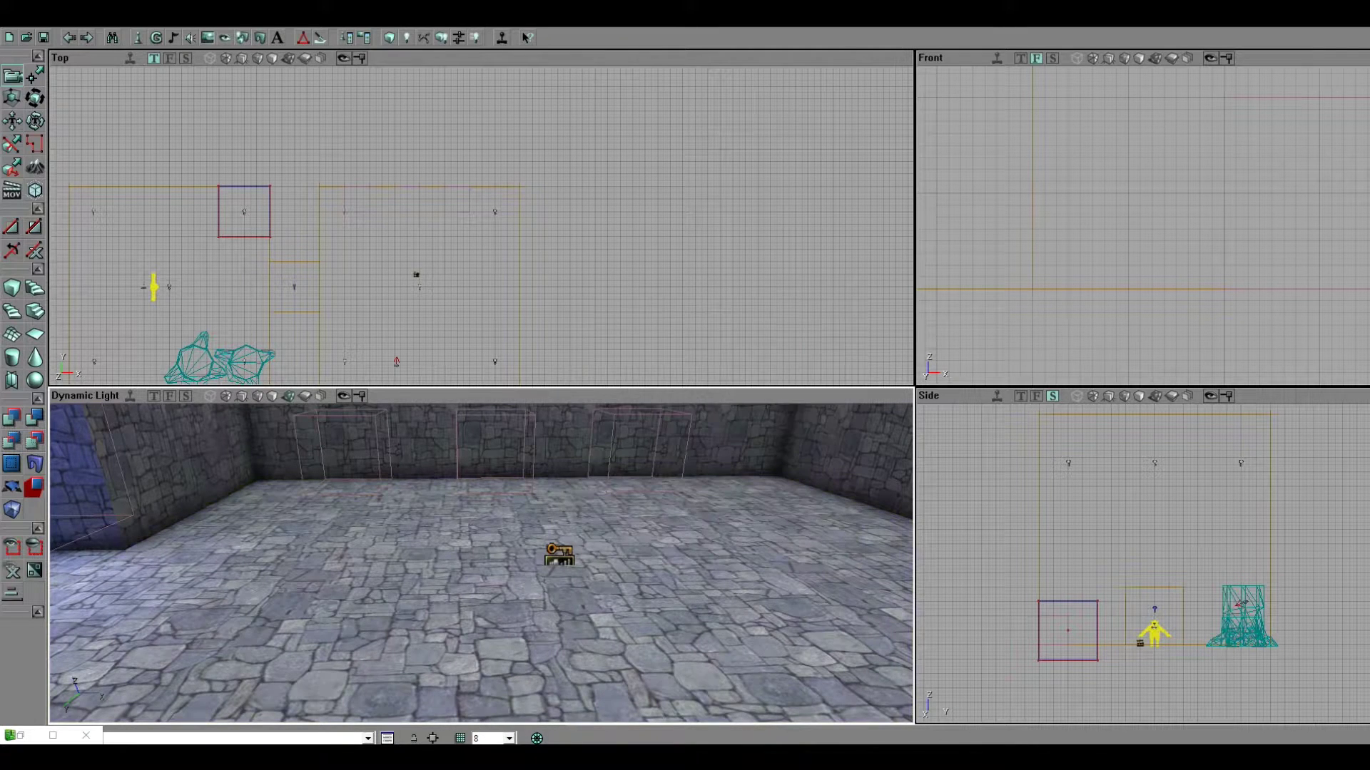
left_click(559, 555)
right_click_drag(559, 555, 586, 498)
left_click_drag(560, 555, 559, 526, "ctrl")
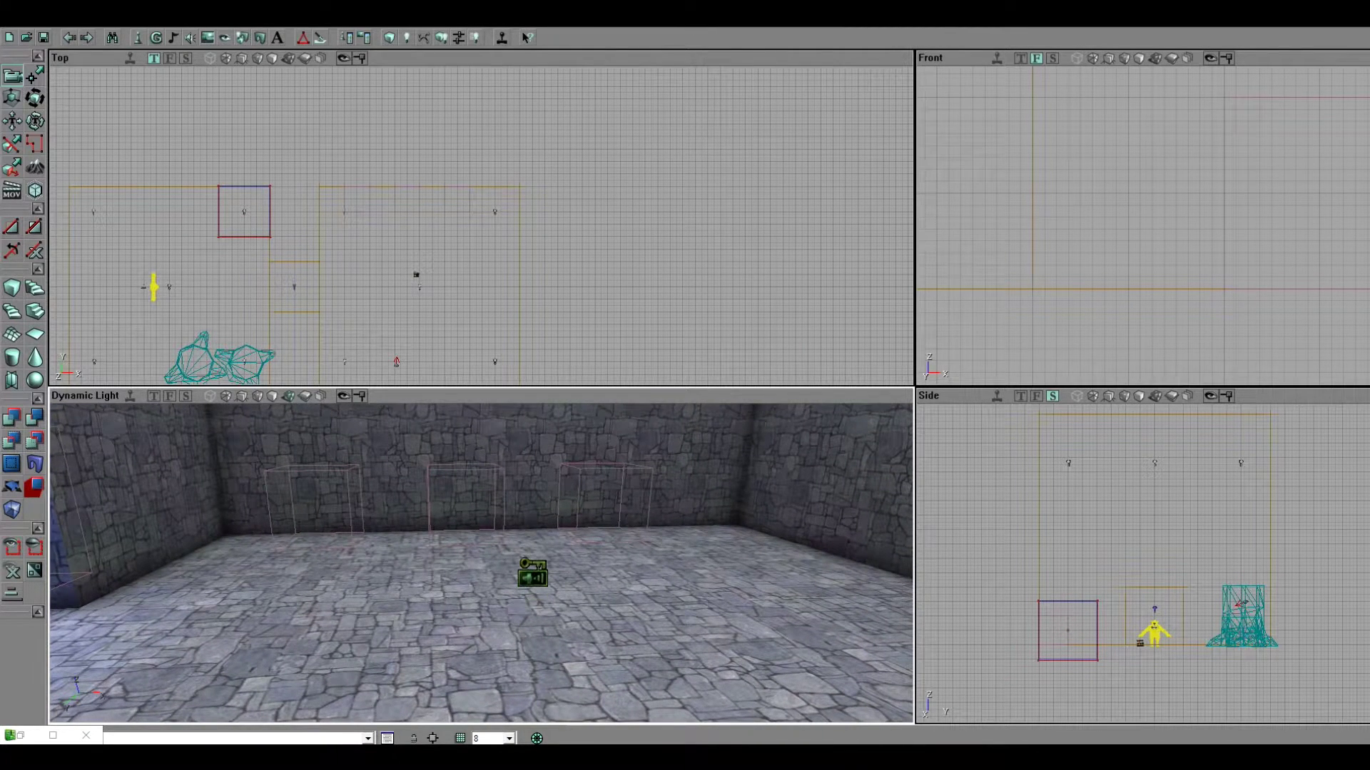
right_click_drag(559, 555, 587, 612)
Step: Assign the FGM_laboratory sound alarm_loop1 as the AmbientSound of the placed sound actor
key("F4")
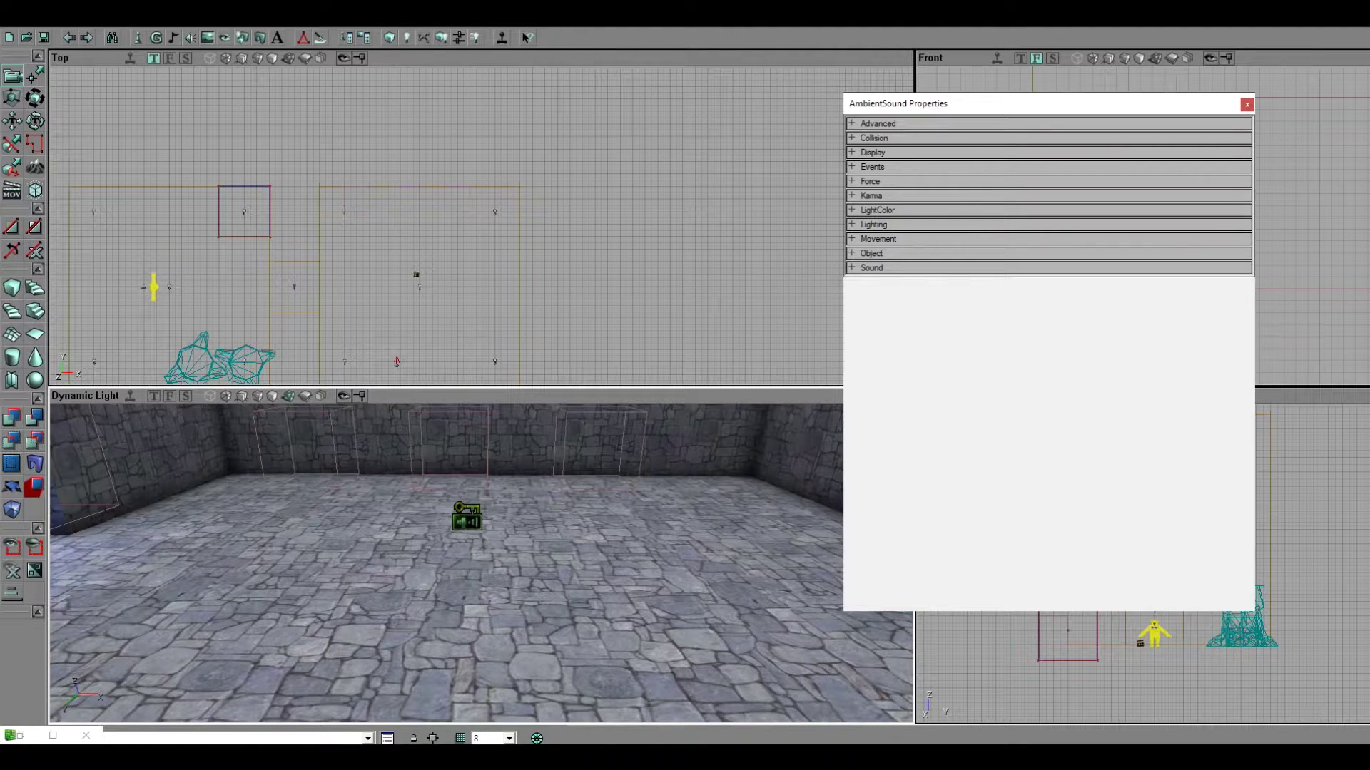
left_click(871, 269)
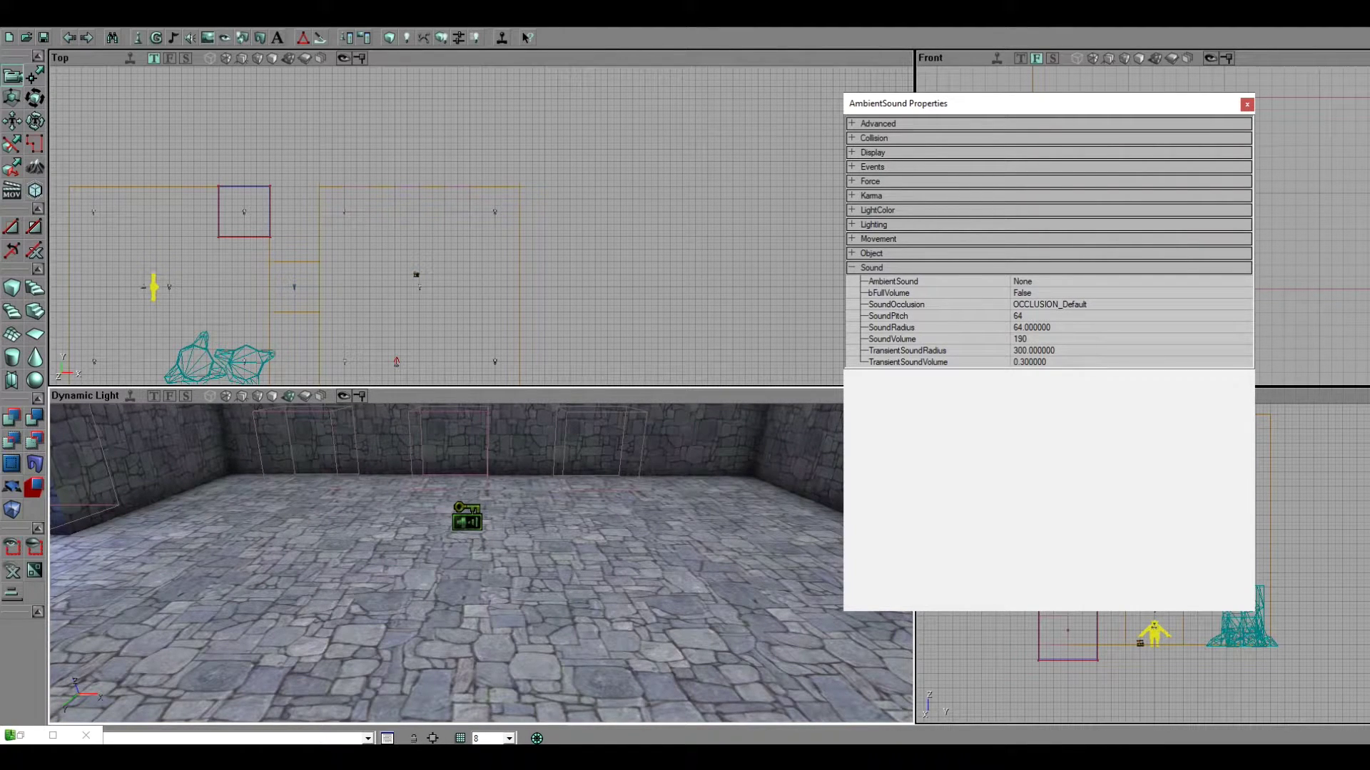
left_click(894, 281)
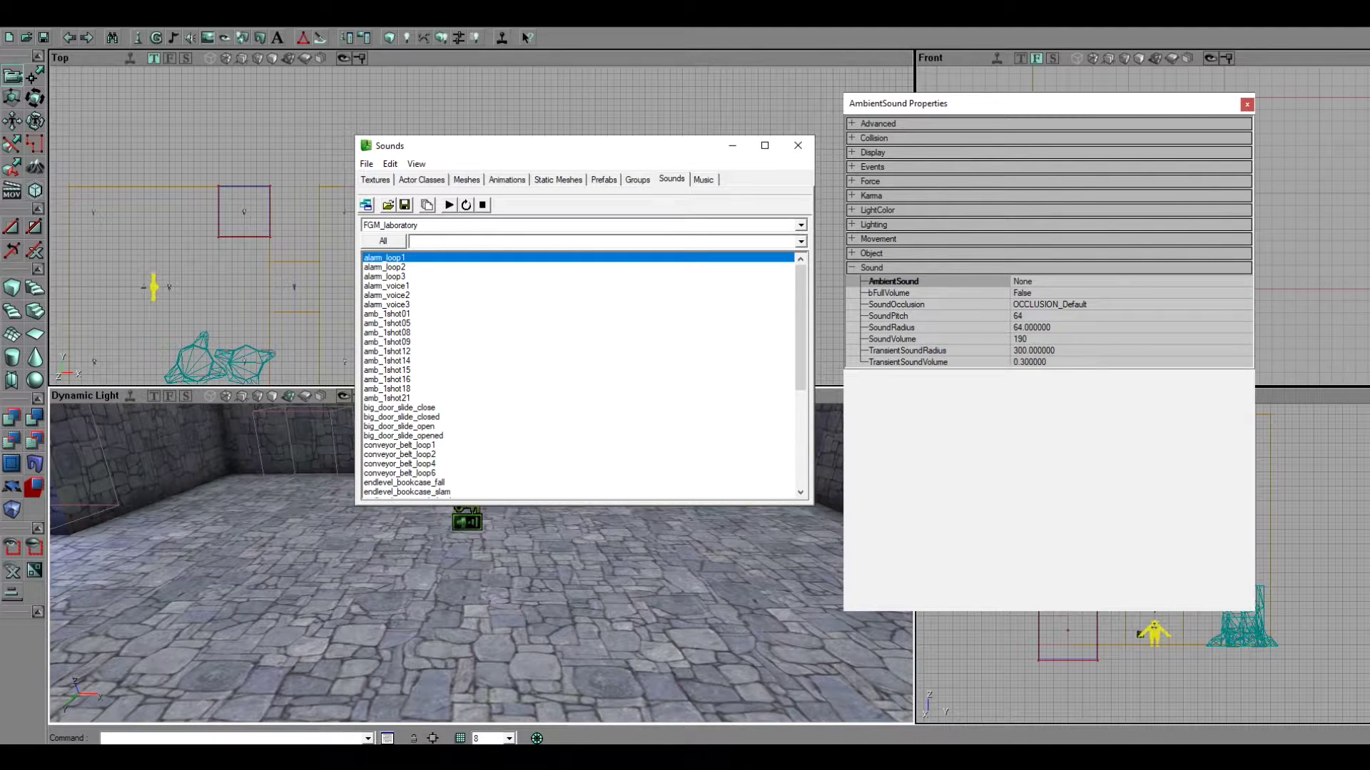
left_click(1022, 281)
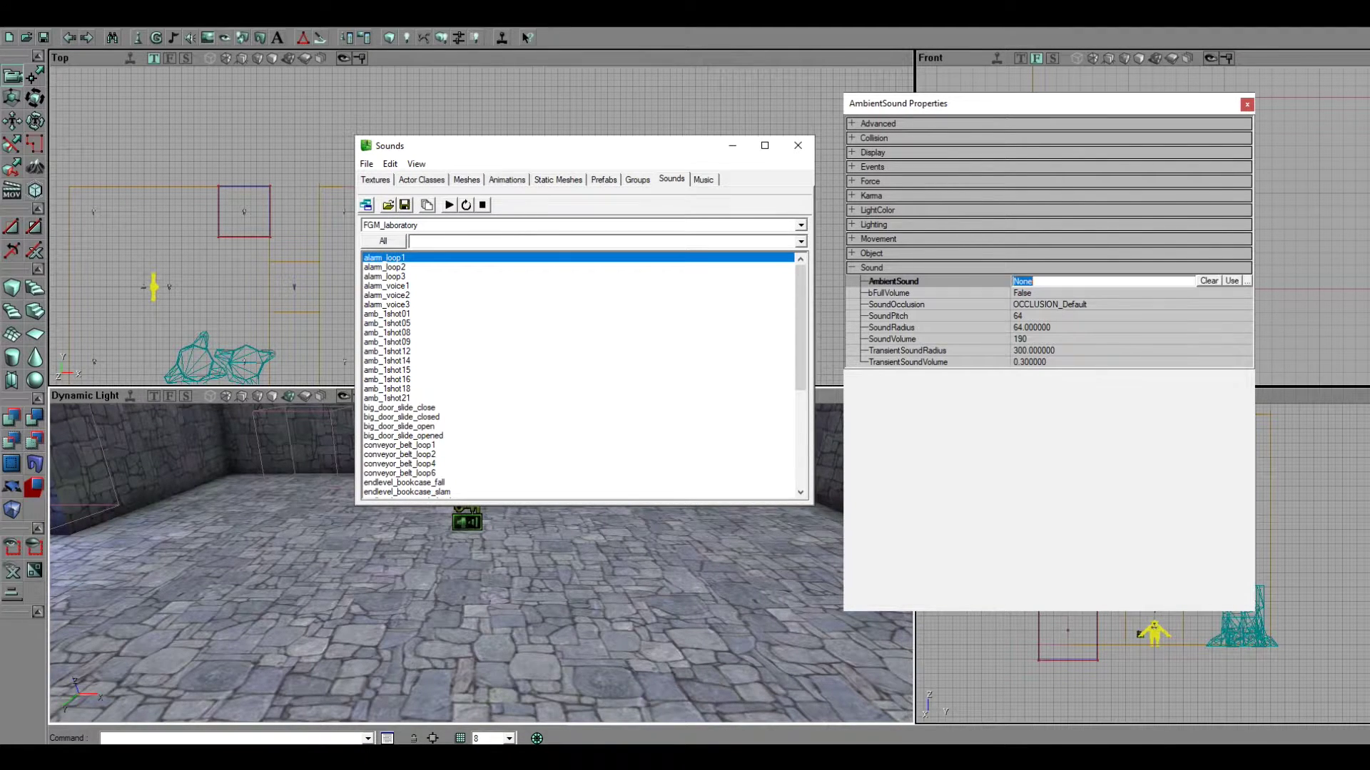
left_click(1232, 281)
left_click(798, 145)
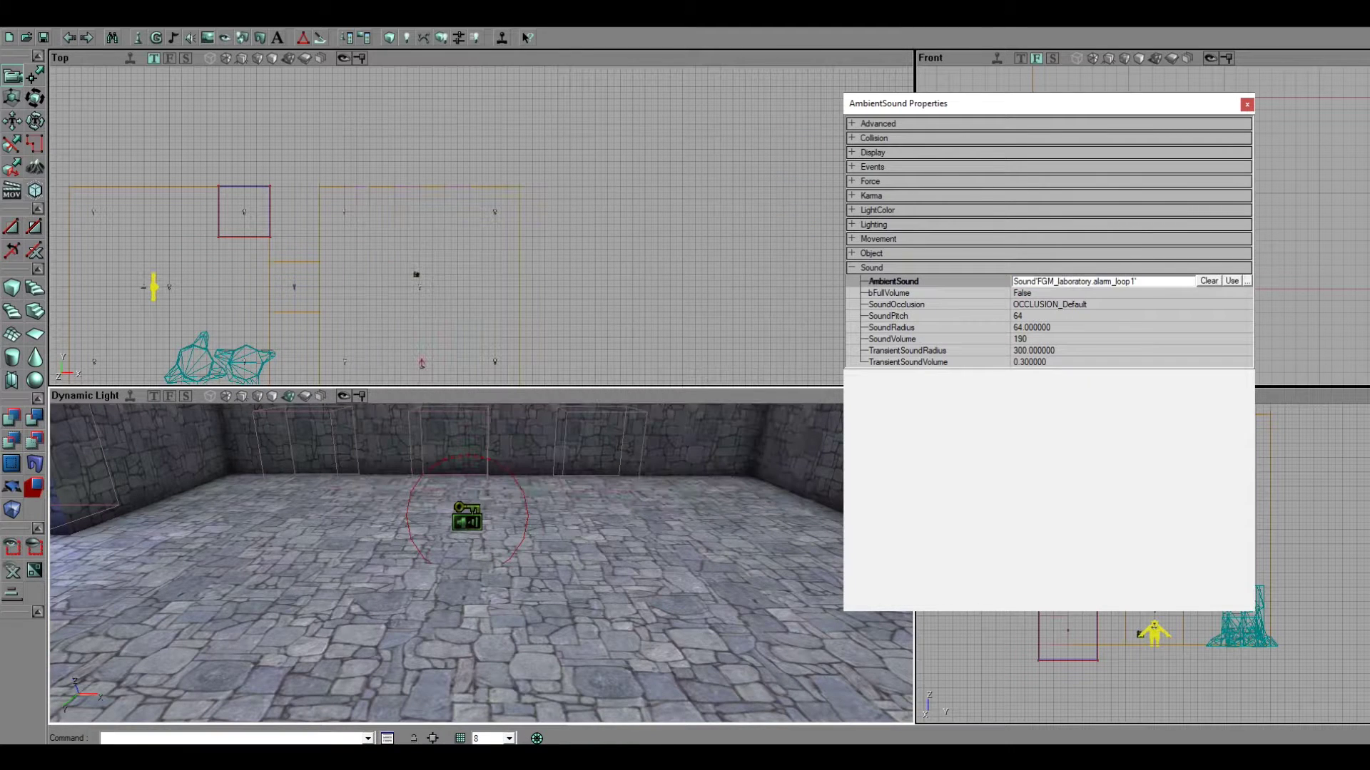
left_click(1246, 104)
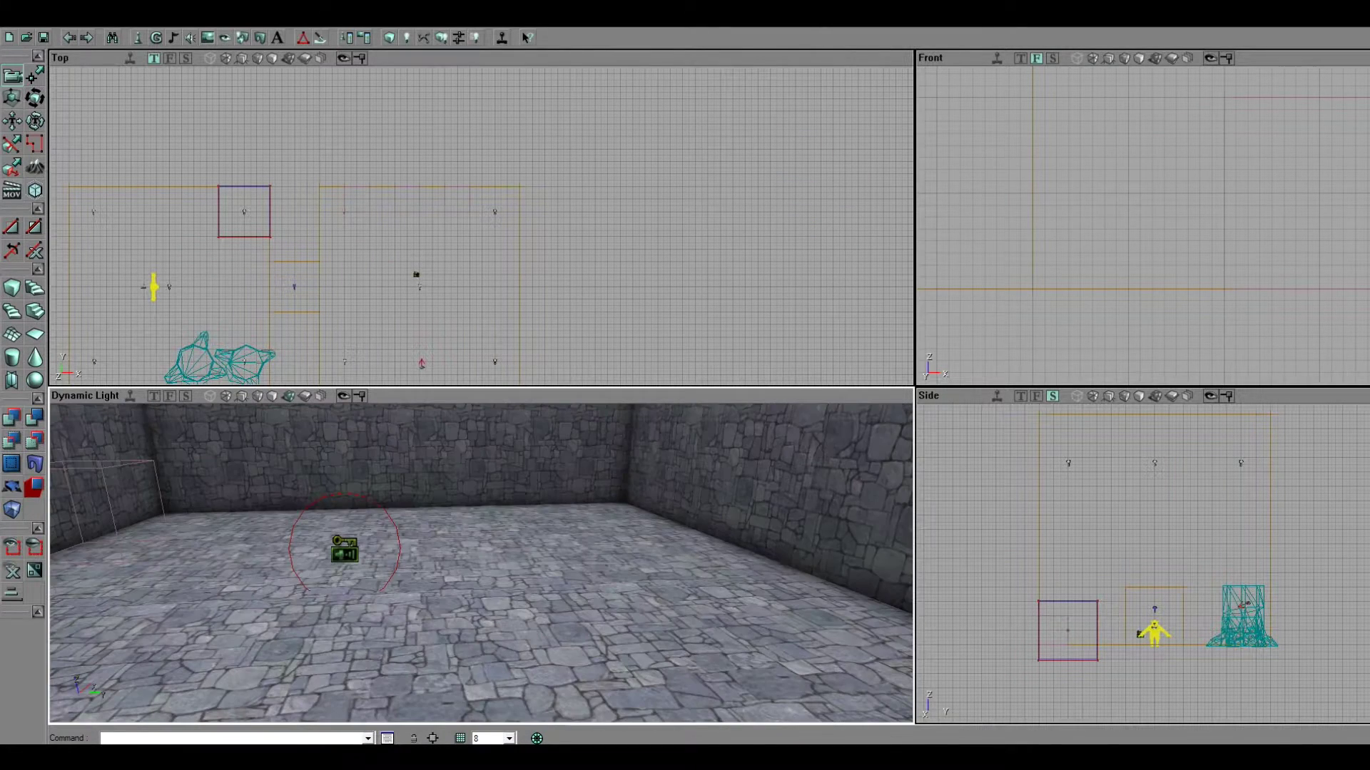
Step: Place an AmbientSoundTrigger actor on the floor beside the ambient sound actor
right_click_drag(482, 564, 440, 558)
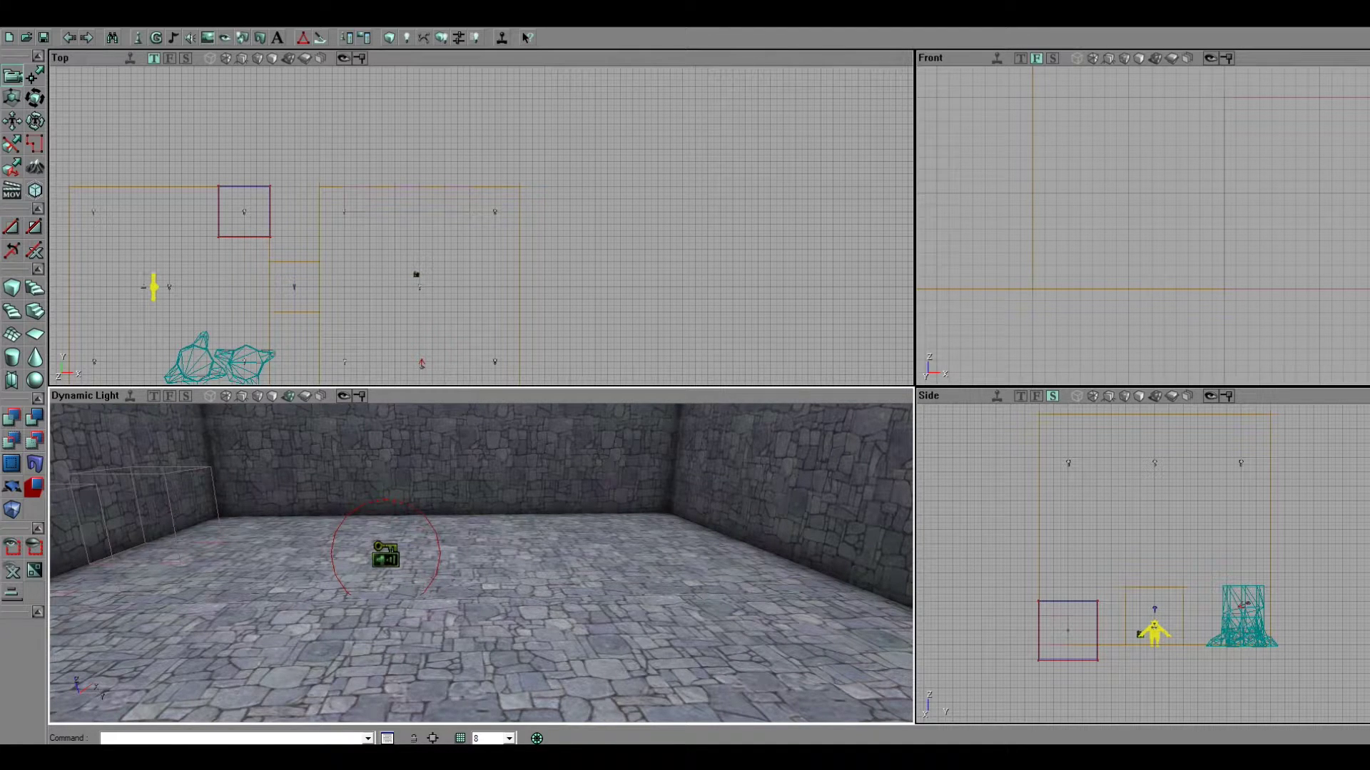
left_click_drag(481, 564, 464, 581)
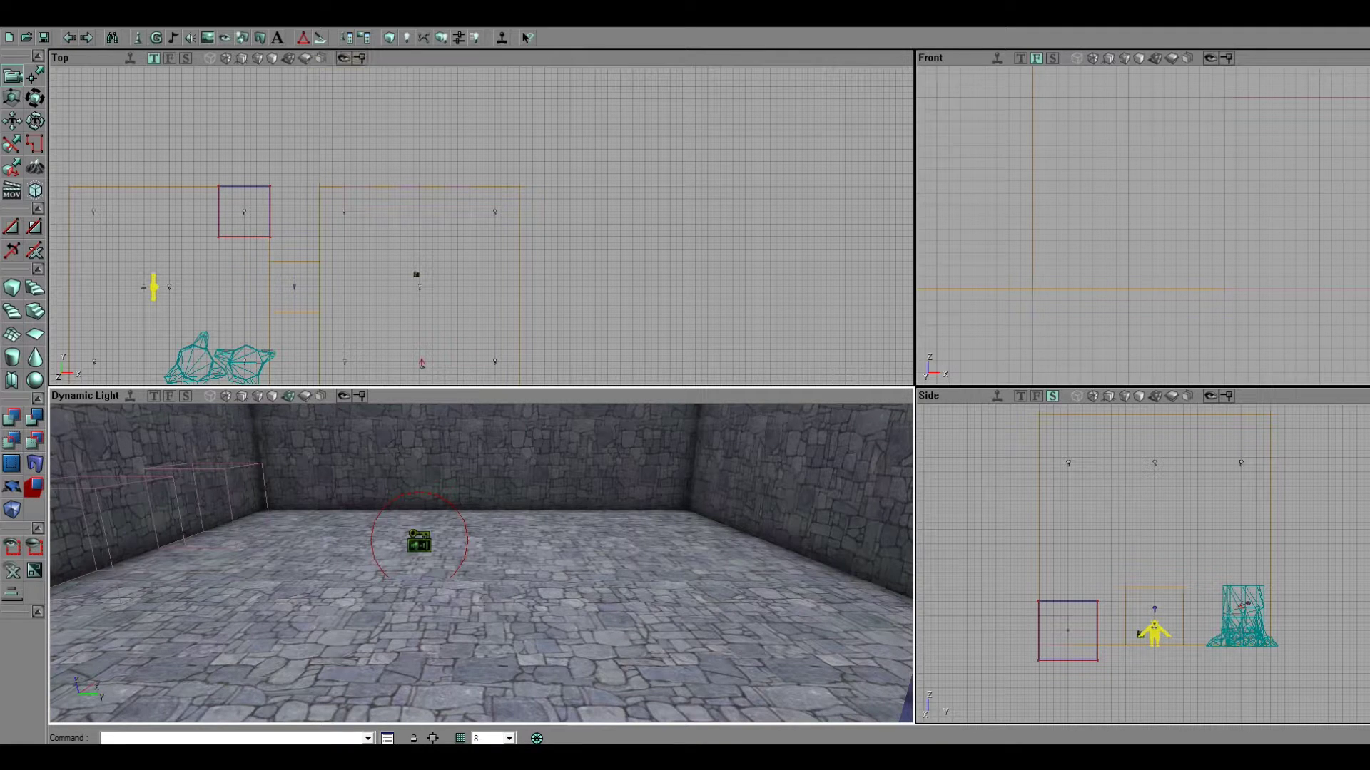
left_click(138, 37)
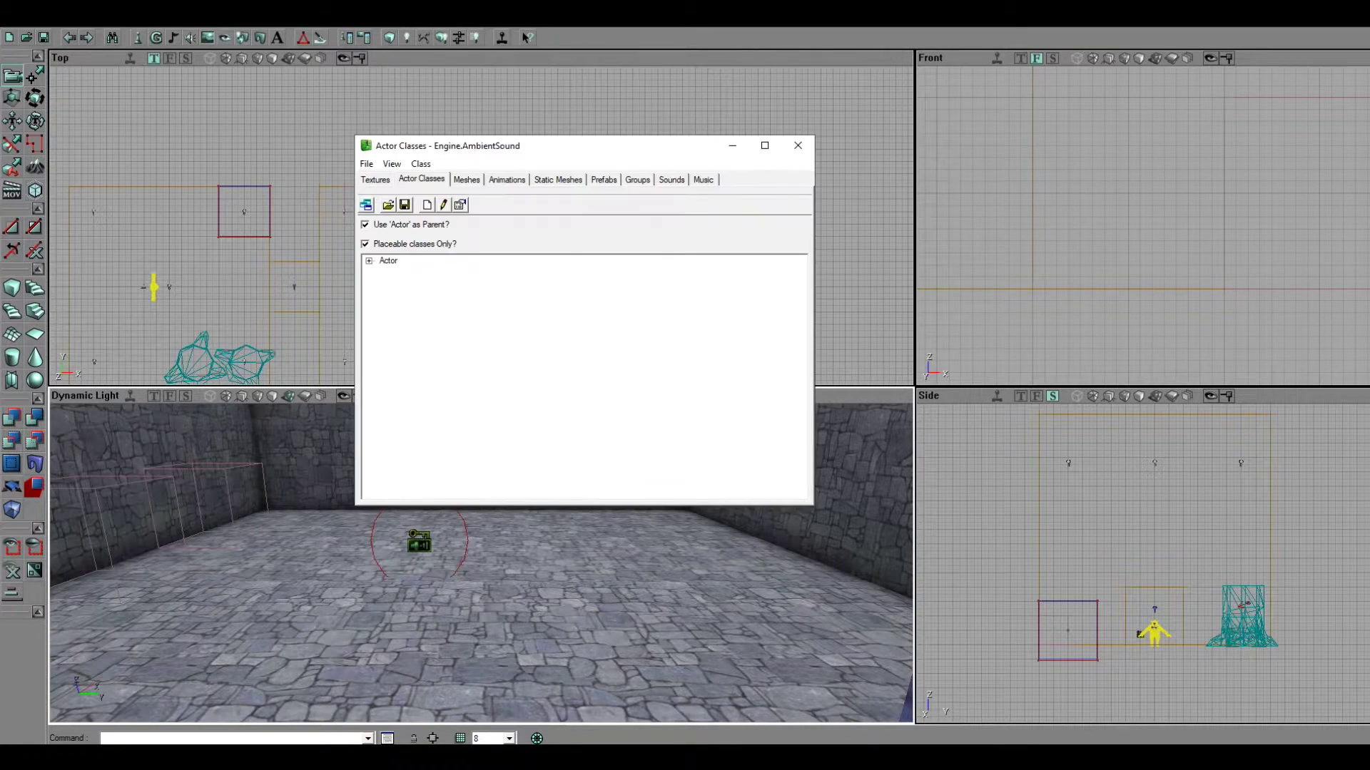
left_click(369, 261)
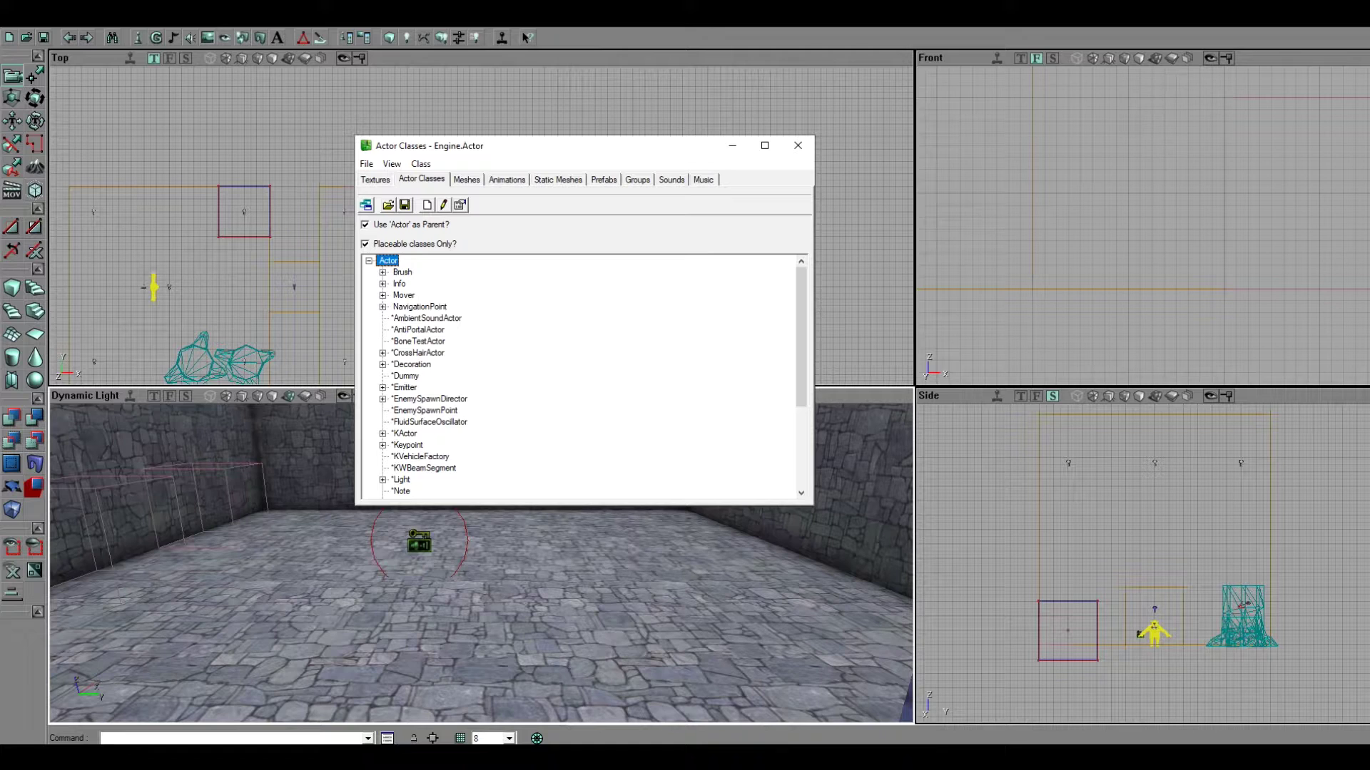
scroll(581, 376, "down", 4)
left_click(383, 445)
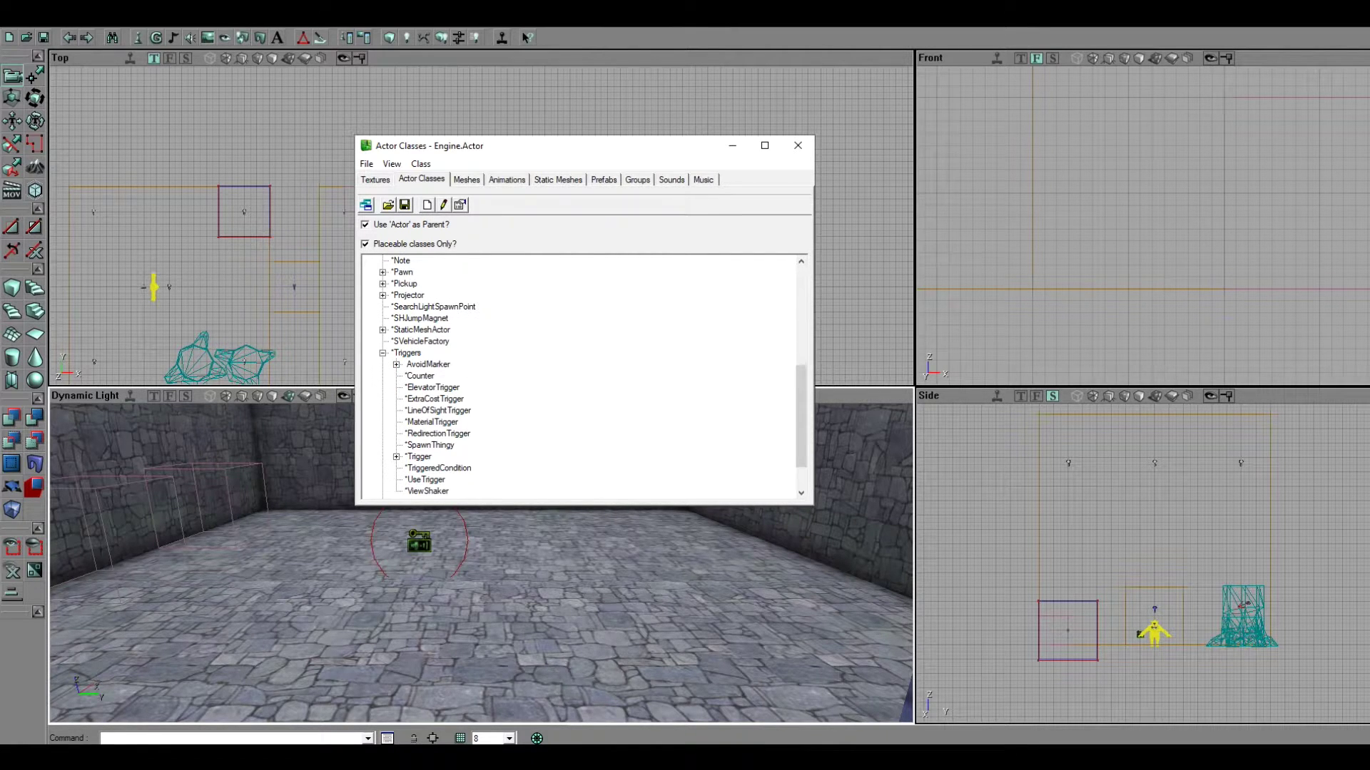
left_click(397, 457)
scroll(581, 376, "down", 2)
scroll(581, 376, "up", 4)
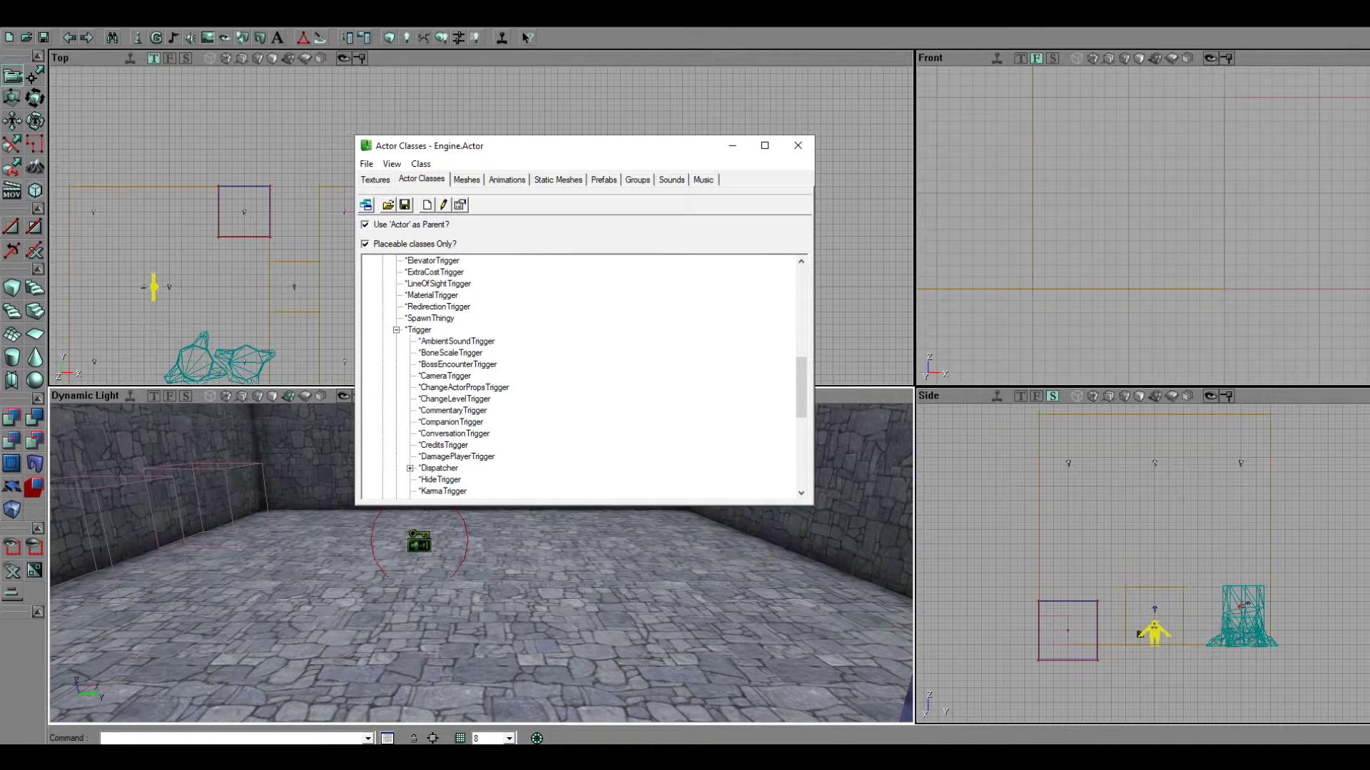
left_click(457, 342)
left_click(733, 145)
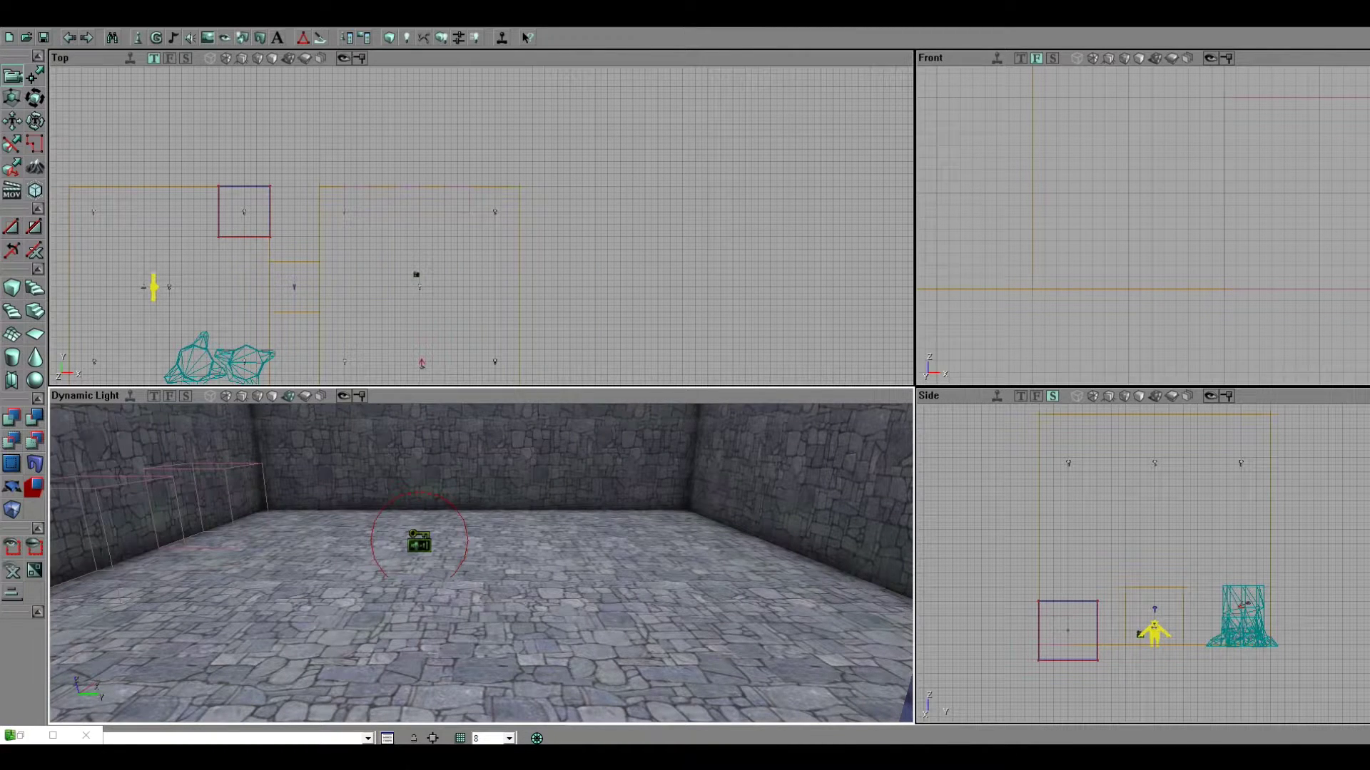
right_click(314, 533)
left_click(565, 356)
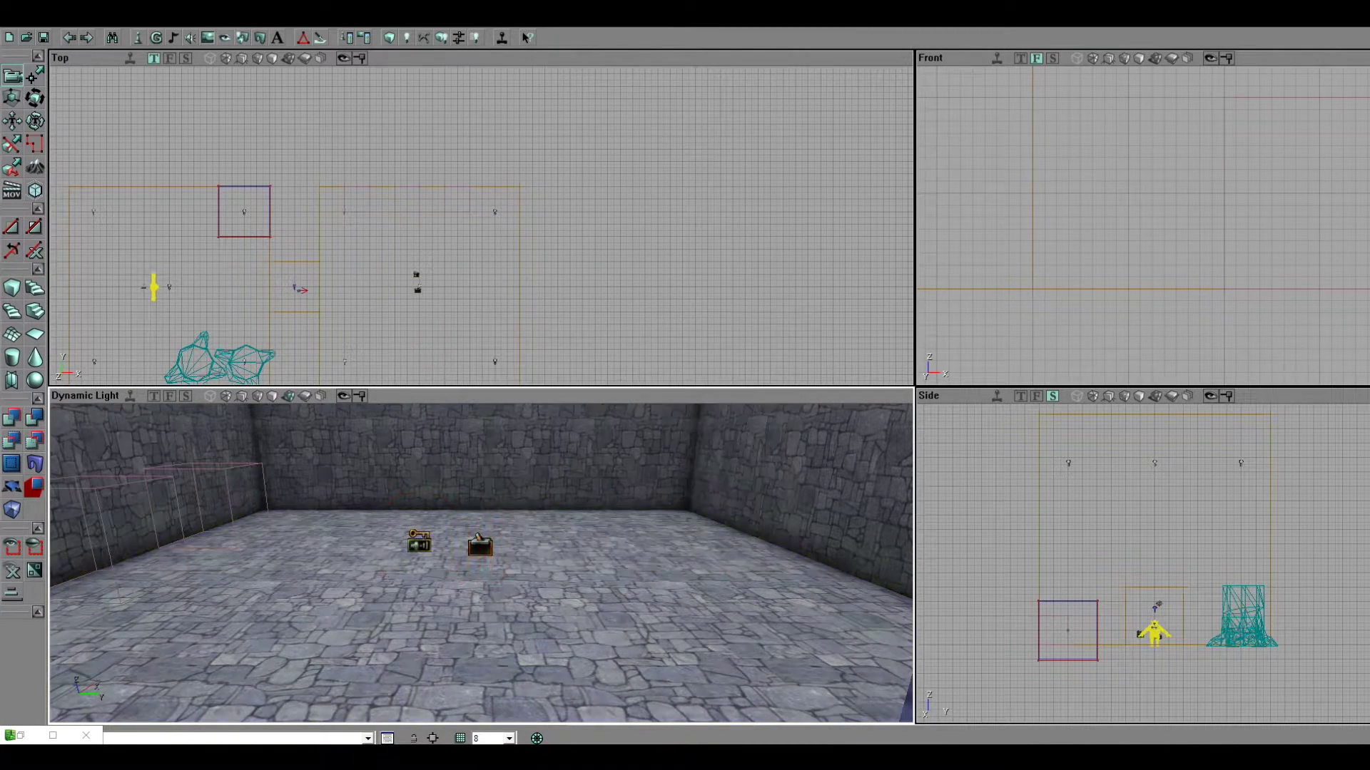
Step: Open the new trigger's collision properties and show actor radii in the Top view
left_click(477, 542)
right_click(480, 546)
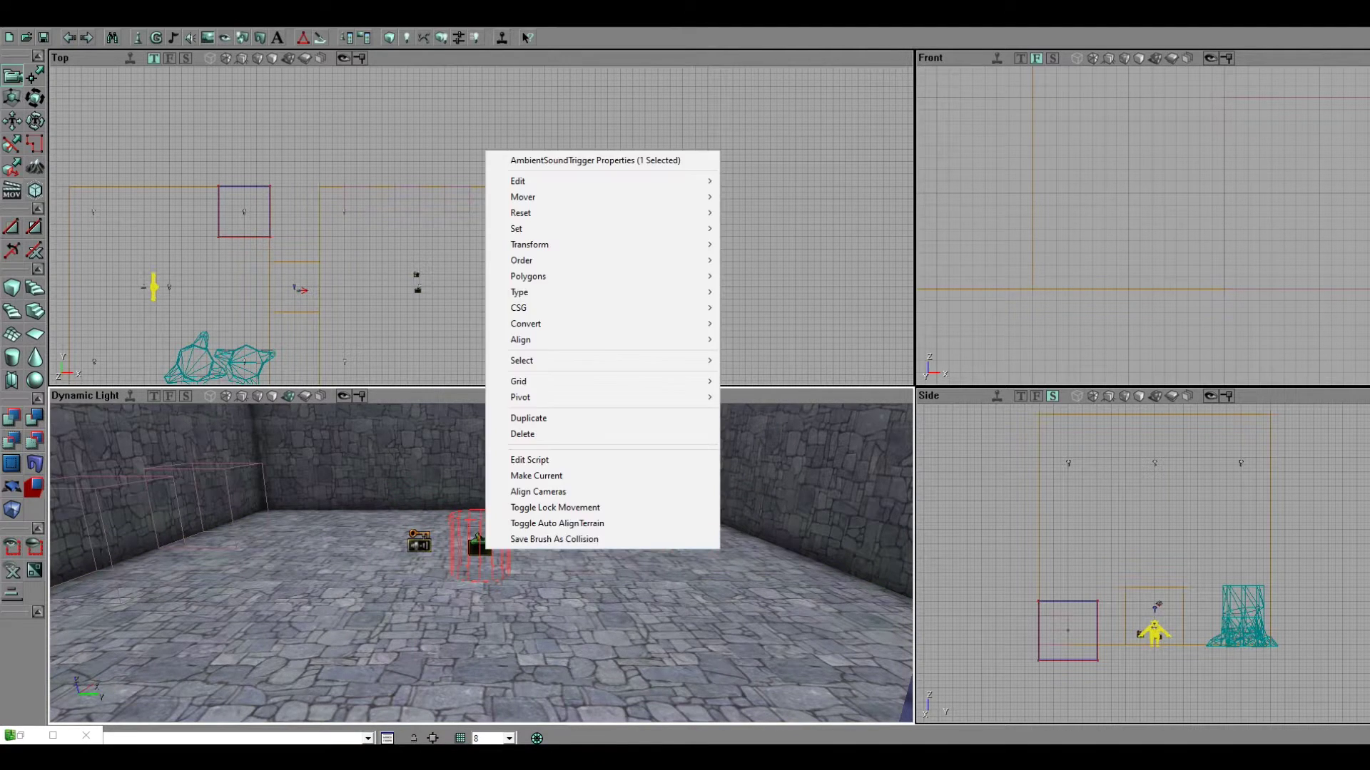
left_click(556, 113)
left_click_drag(428, 275, 486, 210)
scroll(486, 210, "up", 4)
right_click(489, 65)
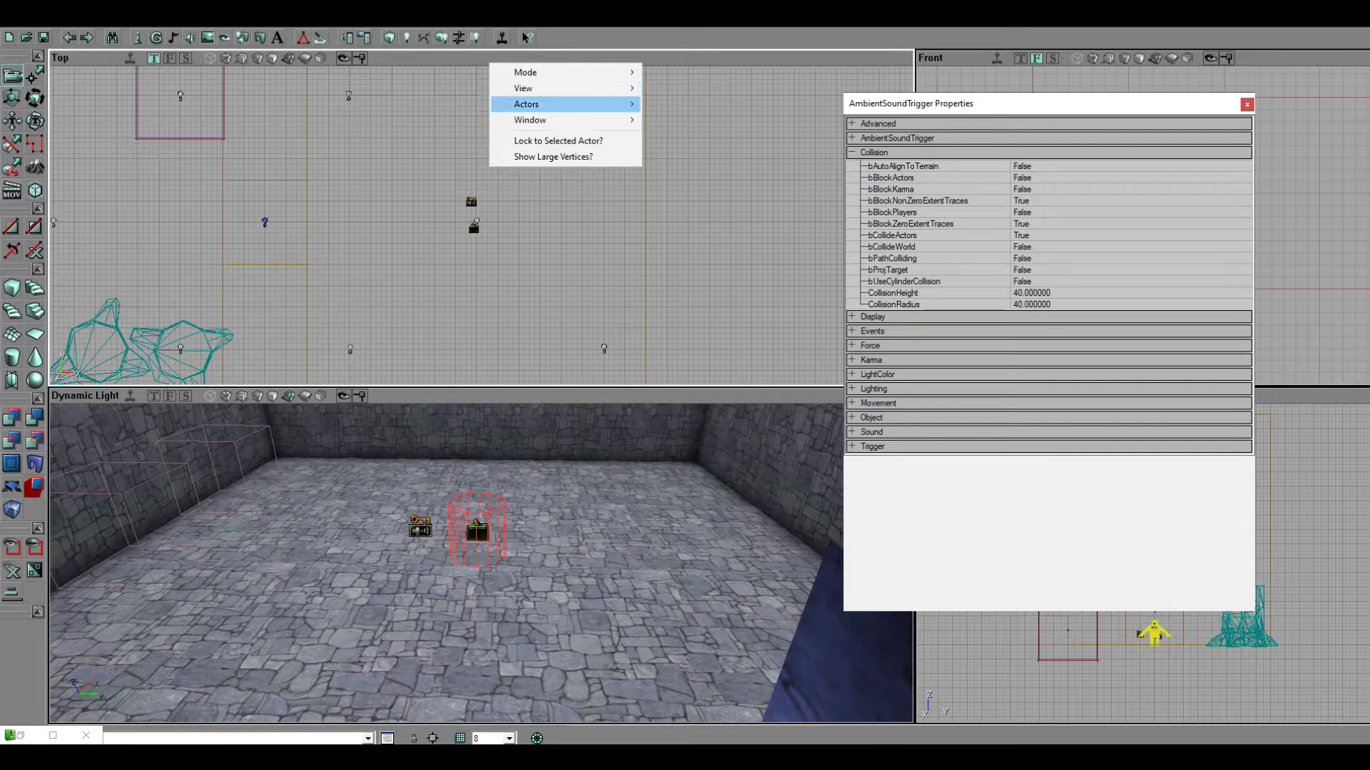
mouse_move(526, 100)
left_click(699, 136)
scroll(446, 225, "down", 3)
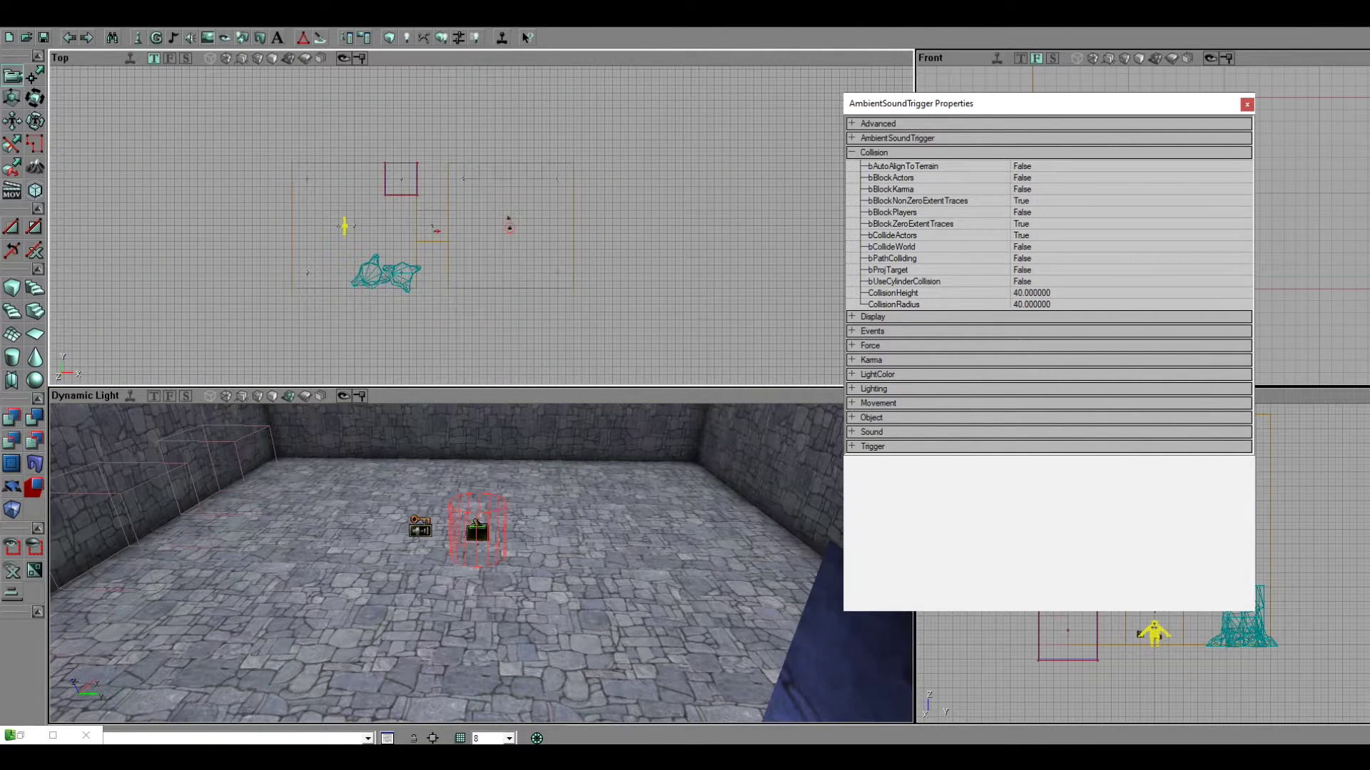
Step: Set the ambient sound trigger's CollisionHeight to 500 and its CollisionRadius to 750
left_click(1032, 294)
type("500")
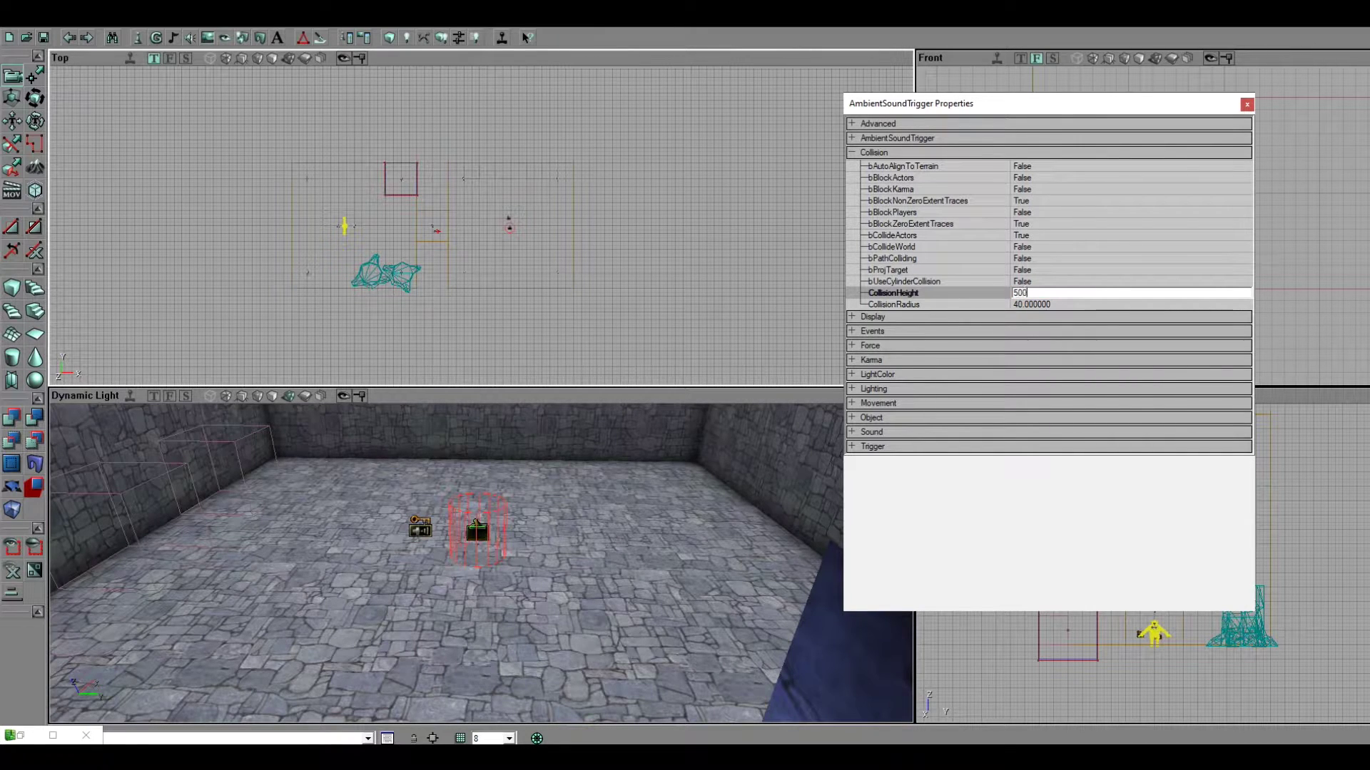
key("Return")
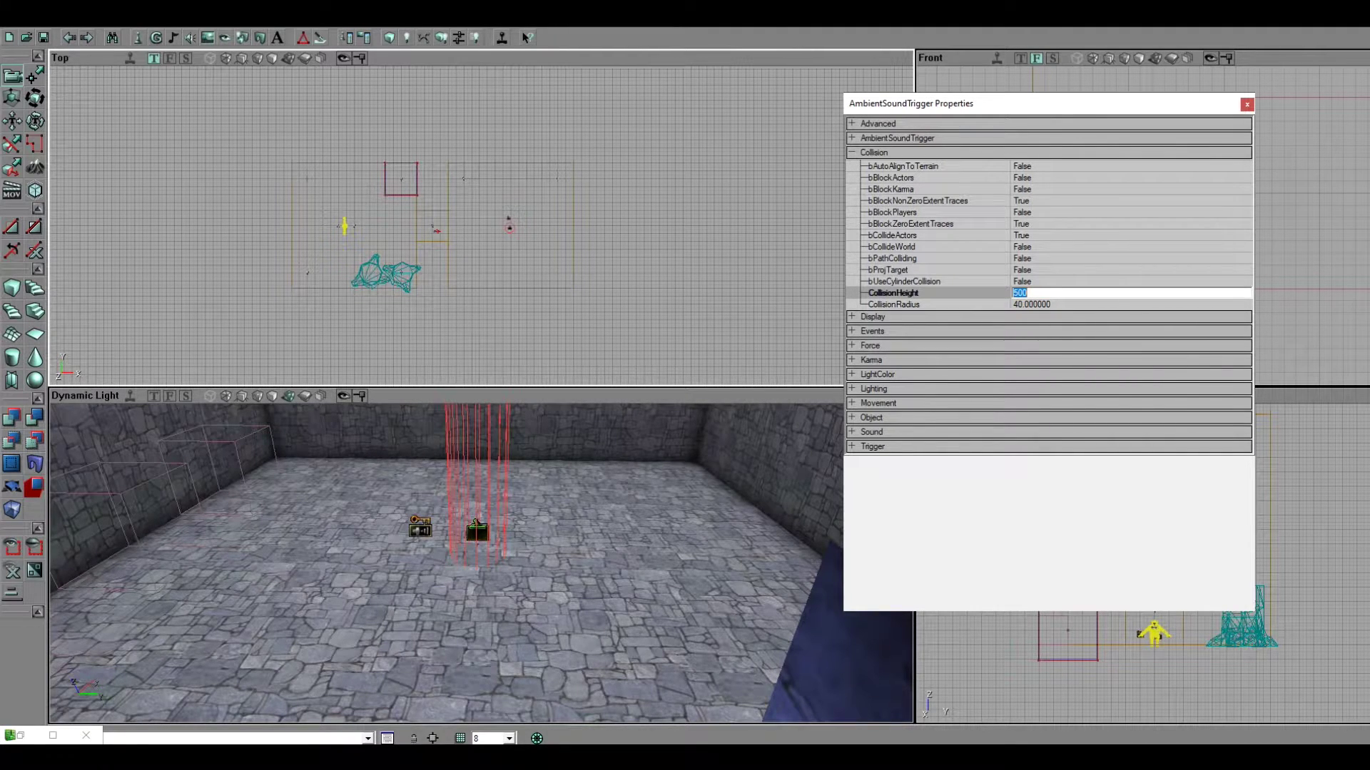
left_click(1031, 305)
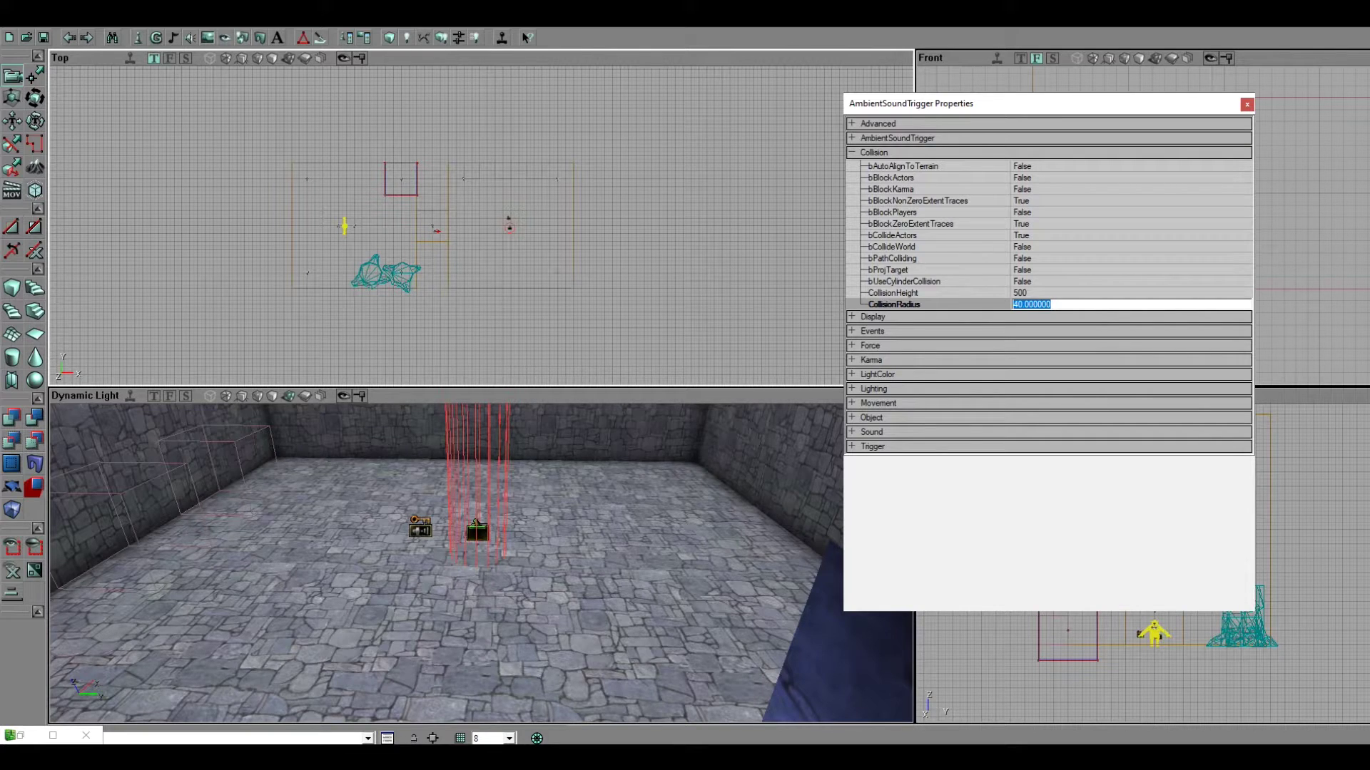
type("500")
key("Return")
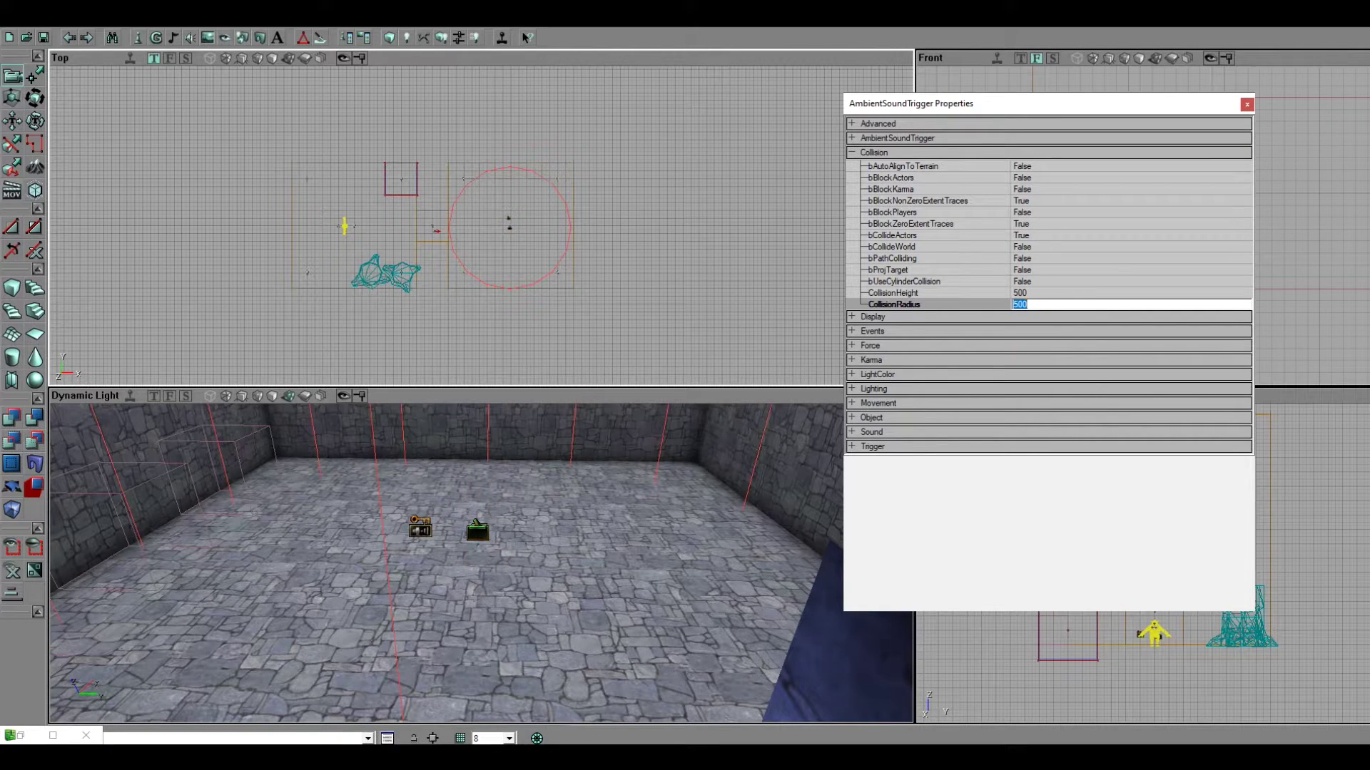
type("750")
key("Return")
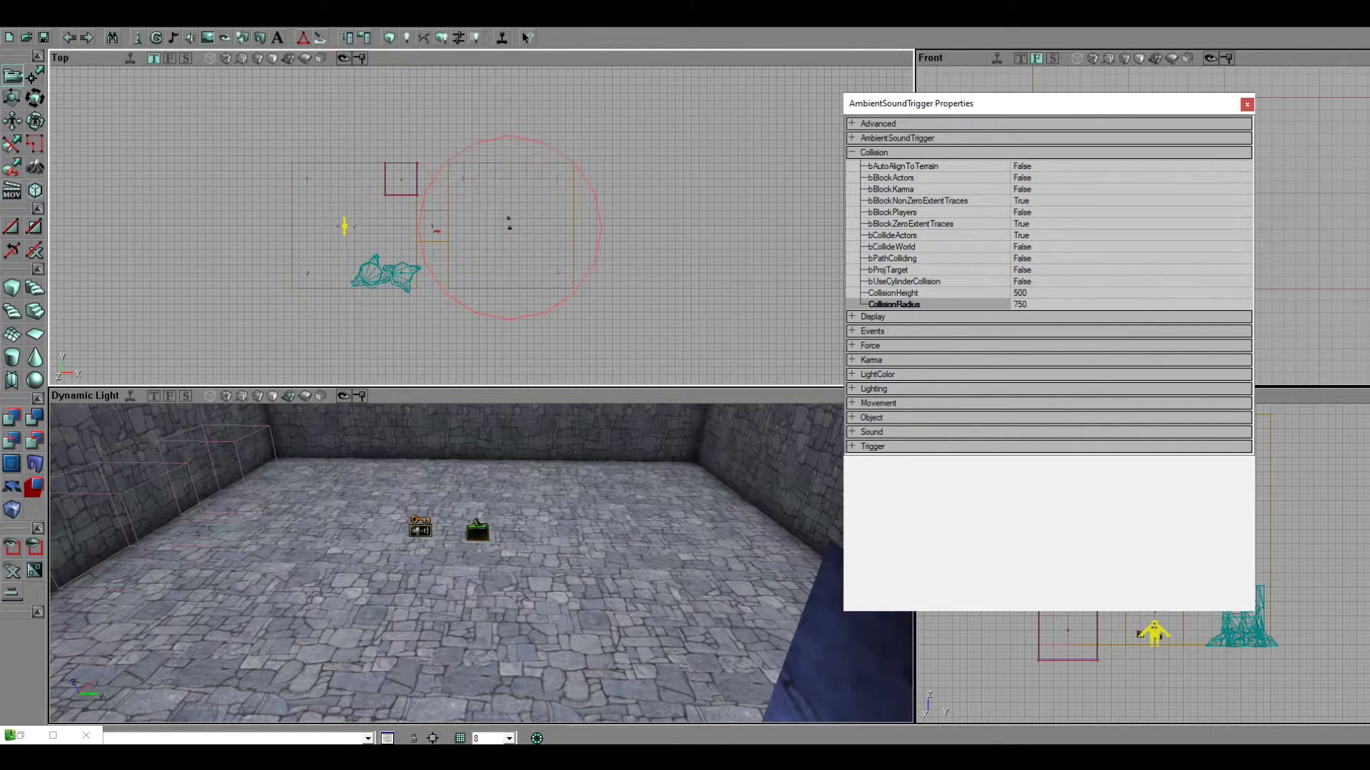
Step: Nudge the trigger slightly in the Top view and check its radius at the doorway between the rooms
scroll(481, 226, "up", 2)
left_click_drag(485, 263, 486, 262, "ctrl")
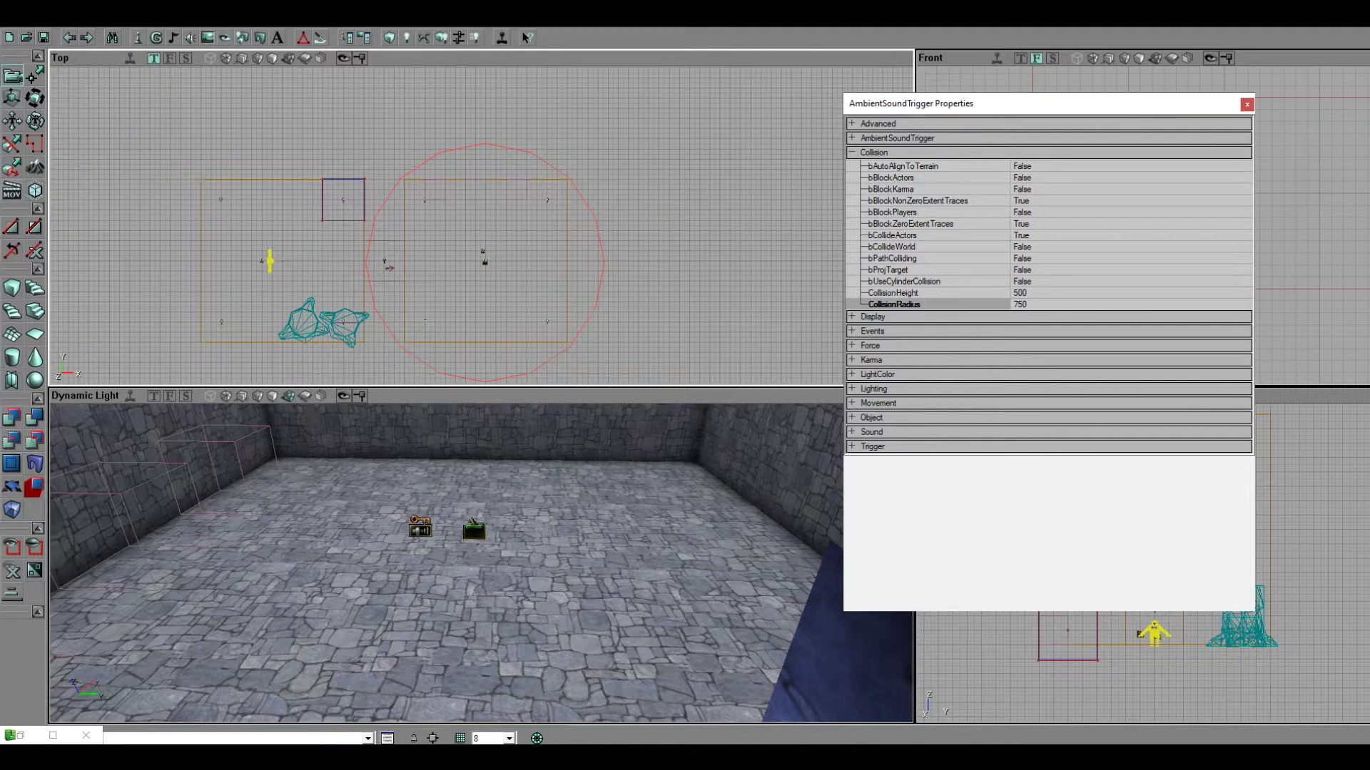
left_click_drag(481, 542, 481, 628)
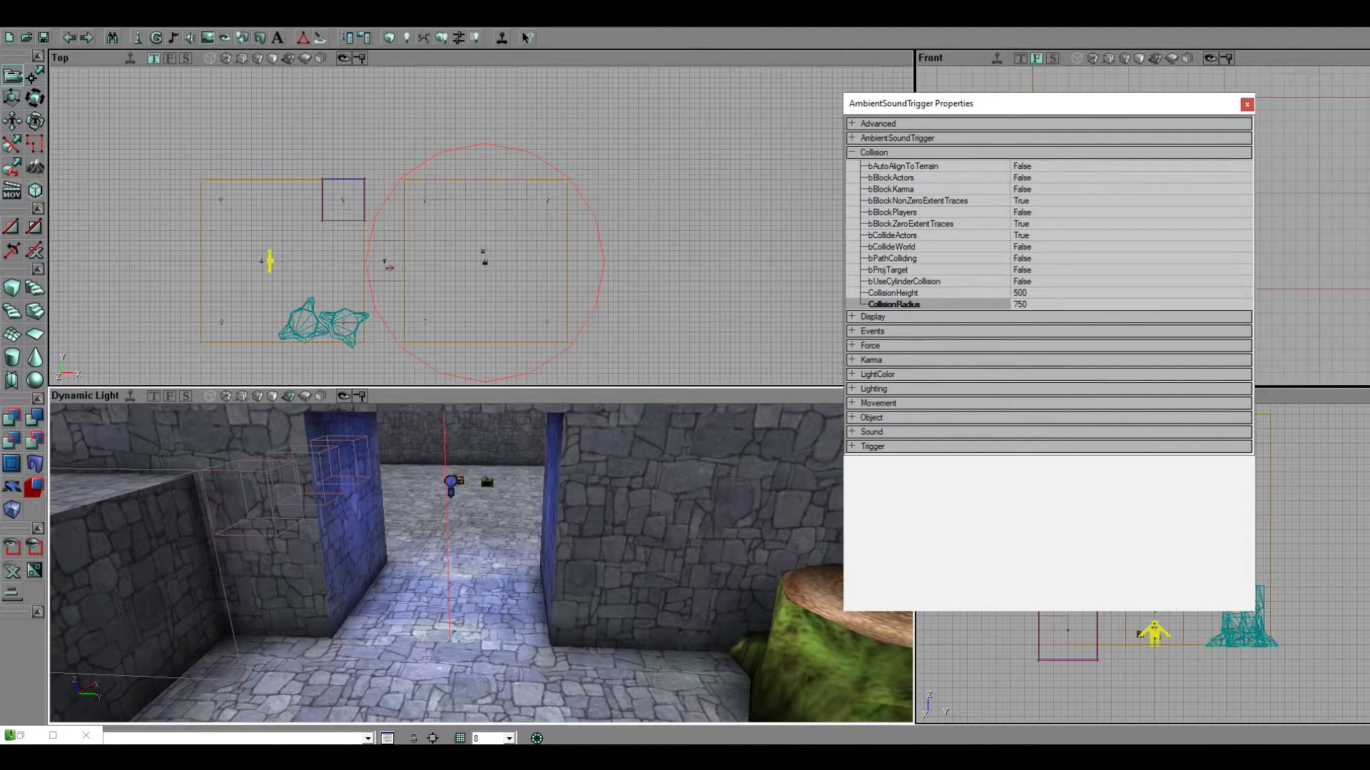
Step: Expand the trigger's snd list in its AmbientSoundTrigger properties and bring up the sound browser
left_click(874, 152)
left_click(897, 139)
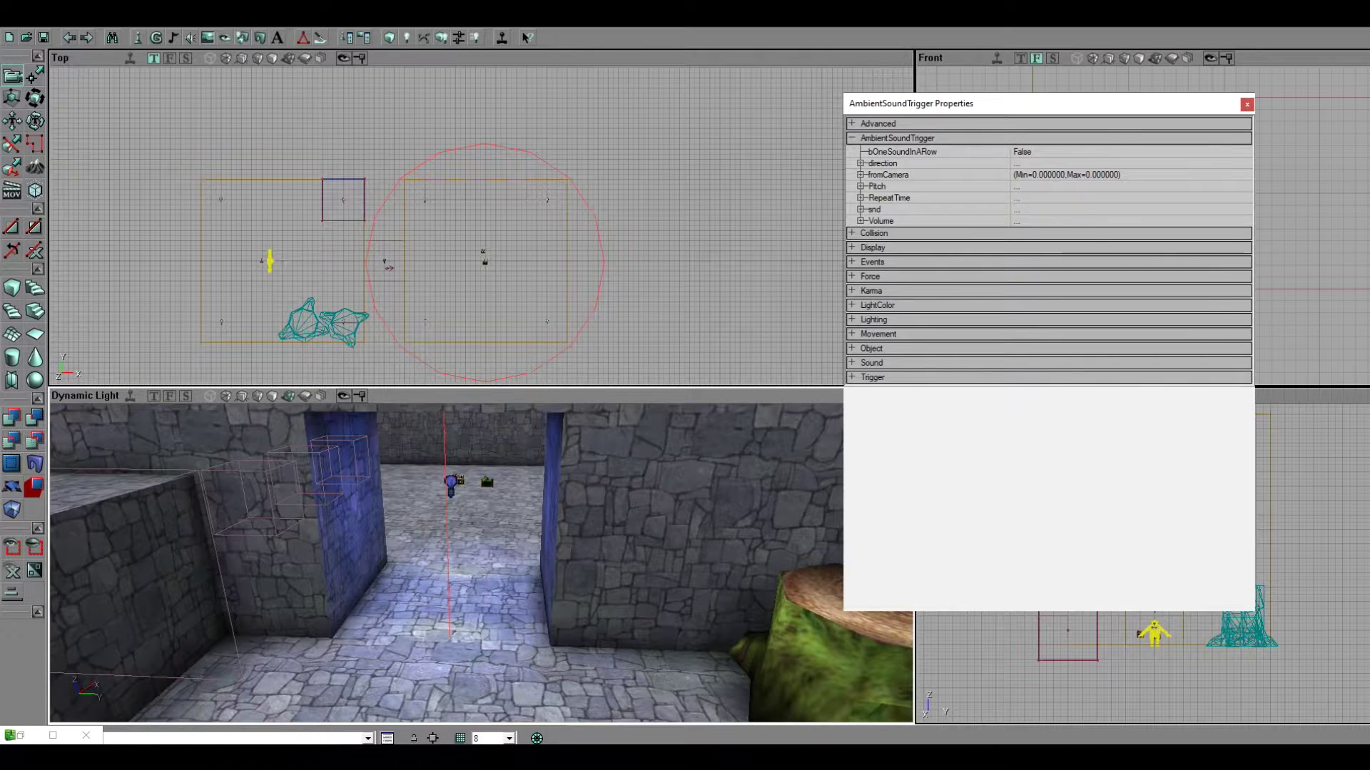
left_click(875, 210)
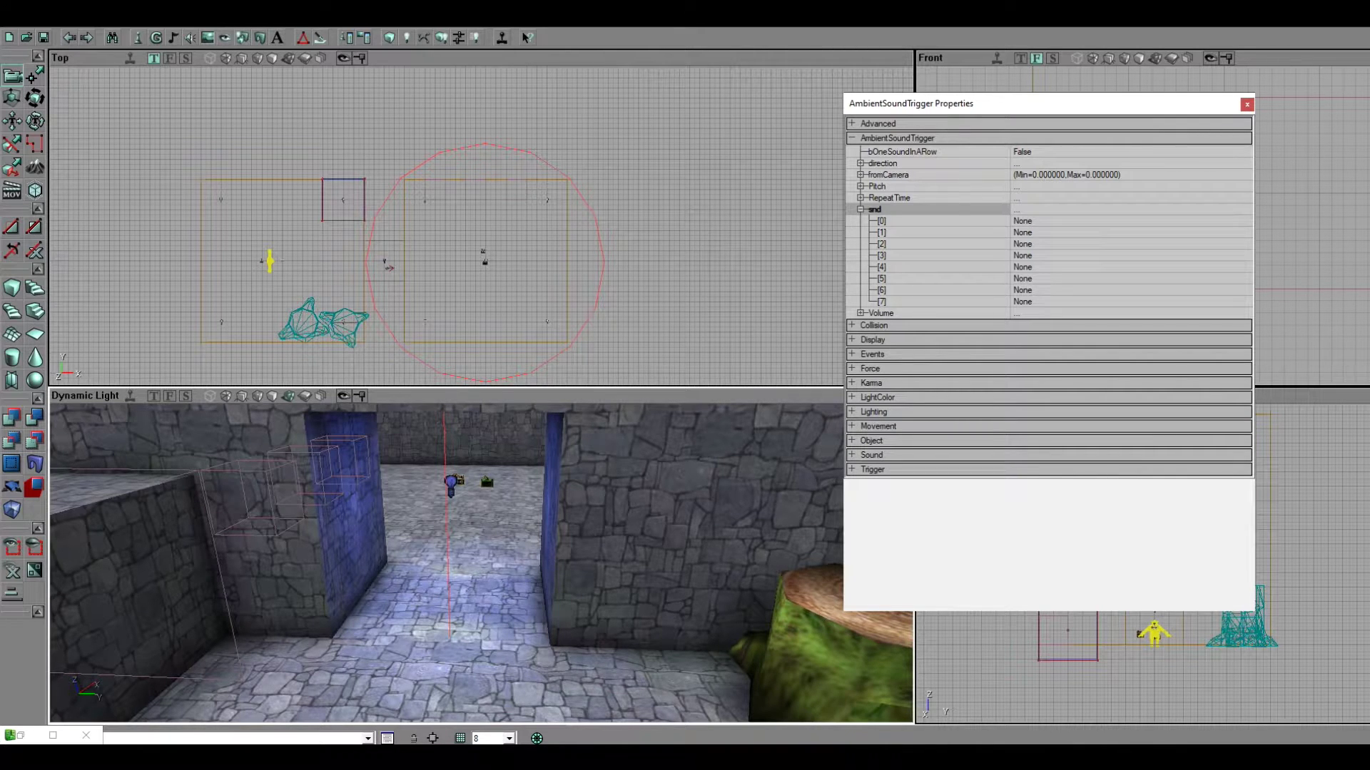
left_click(21, 736)
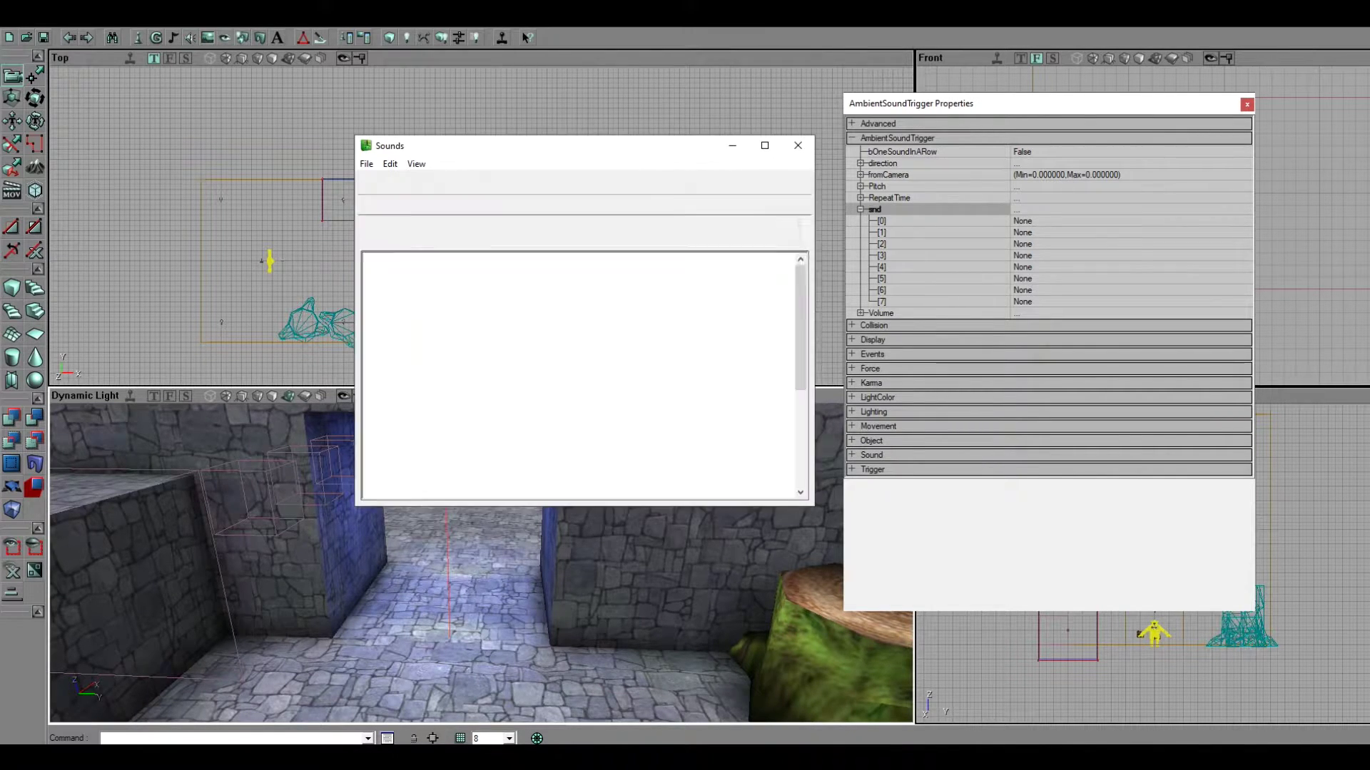
Step: Look through the amb_bird1shot sounds in the Hamlet package
scroll(582, 226, "down", 1)
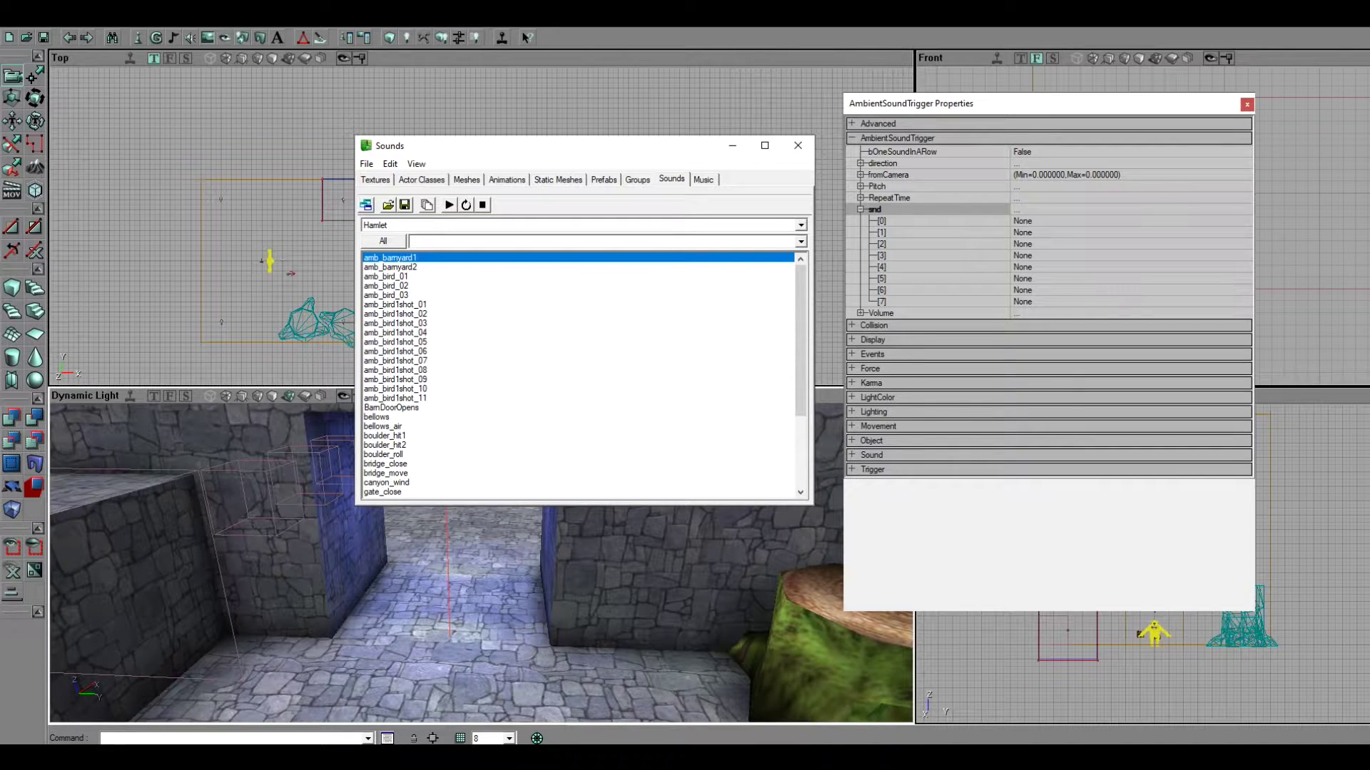
scroll(578, 375, "down", 2)
scroll(578, 374, "up", 2)
left_click(399, 305)
left_click(400, 333)
key("Down")
key("Down")
key("Down")
key("Down")
key("Down")
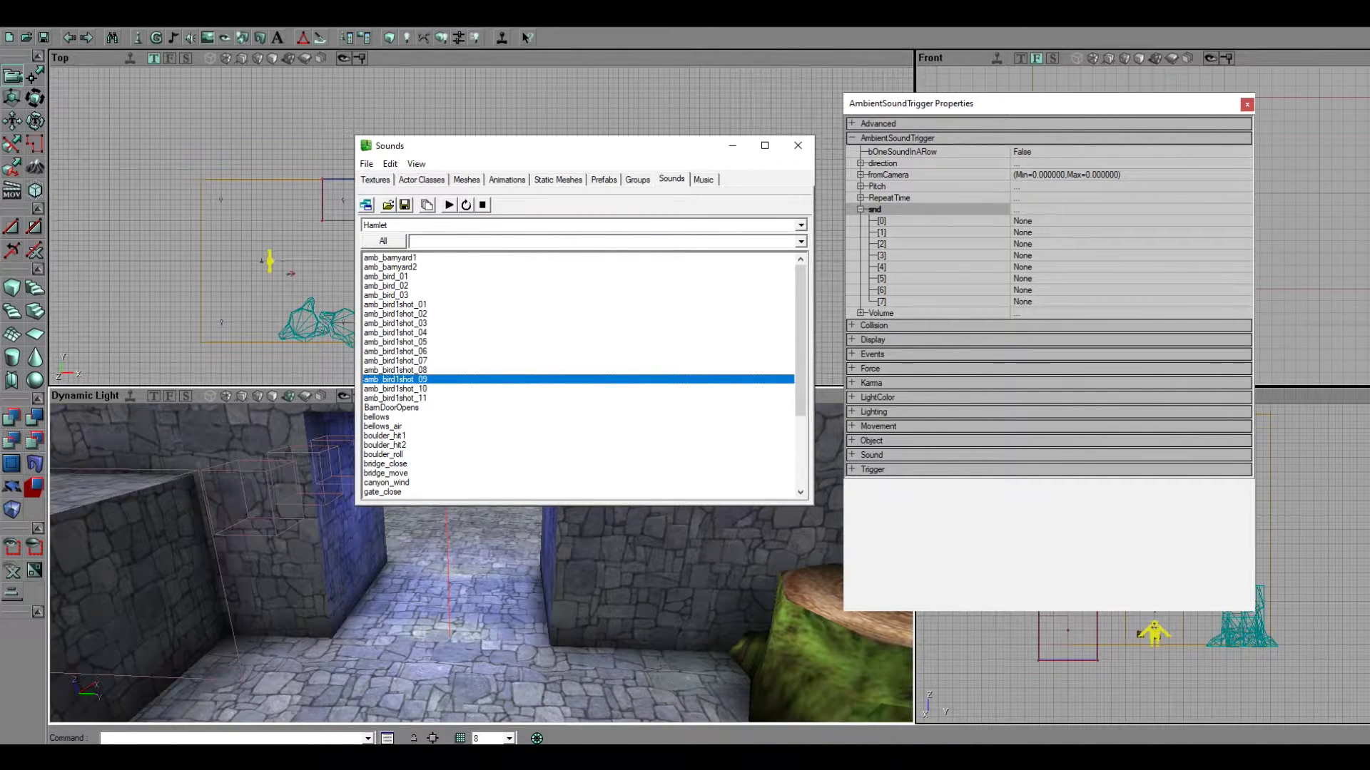
Step: Assign the Hamlet sound amb_bird1shot_01 to slot 0 of the trigger's snd list
key("Up")
key("Up")
key("Up")
key("Up")
key("Up")
key("Up")
key("Up")
key("Up")
left_click(1023, 221)
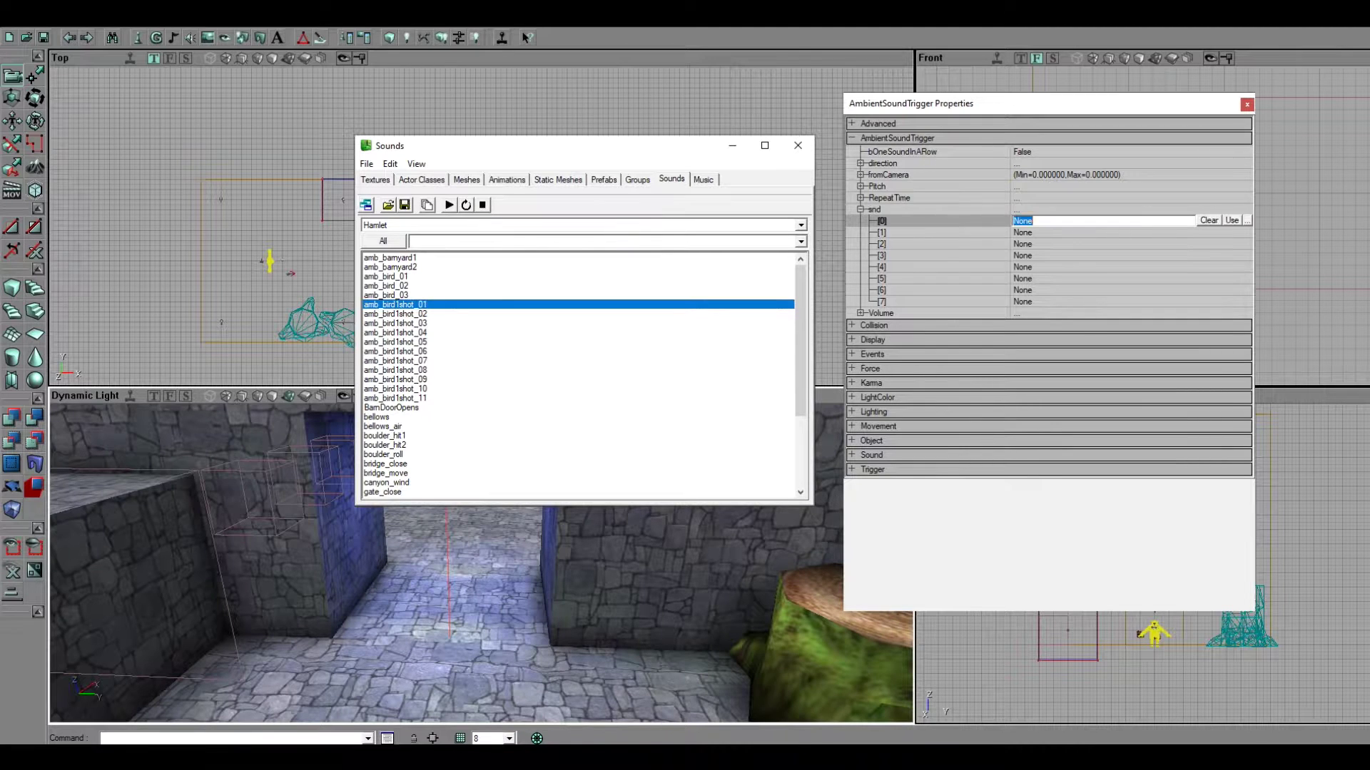
left_click(1232, 220)
Step: Assign amb_bird1shot_02 to snd slot 2, amb_bird1shot_03 to slot 1, amb_bird1shot_04 to slot 3 and amb_bird1shot_05 to slot 4
left_click(396, 314)
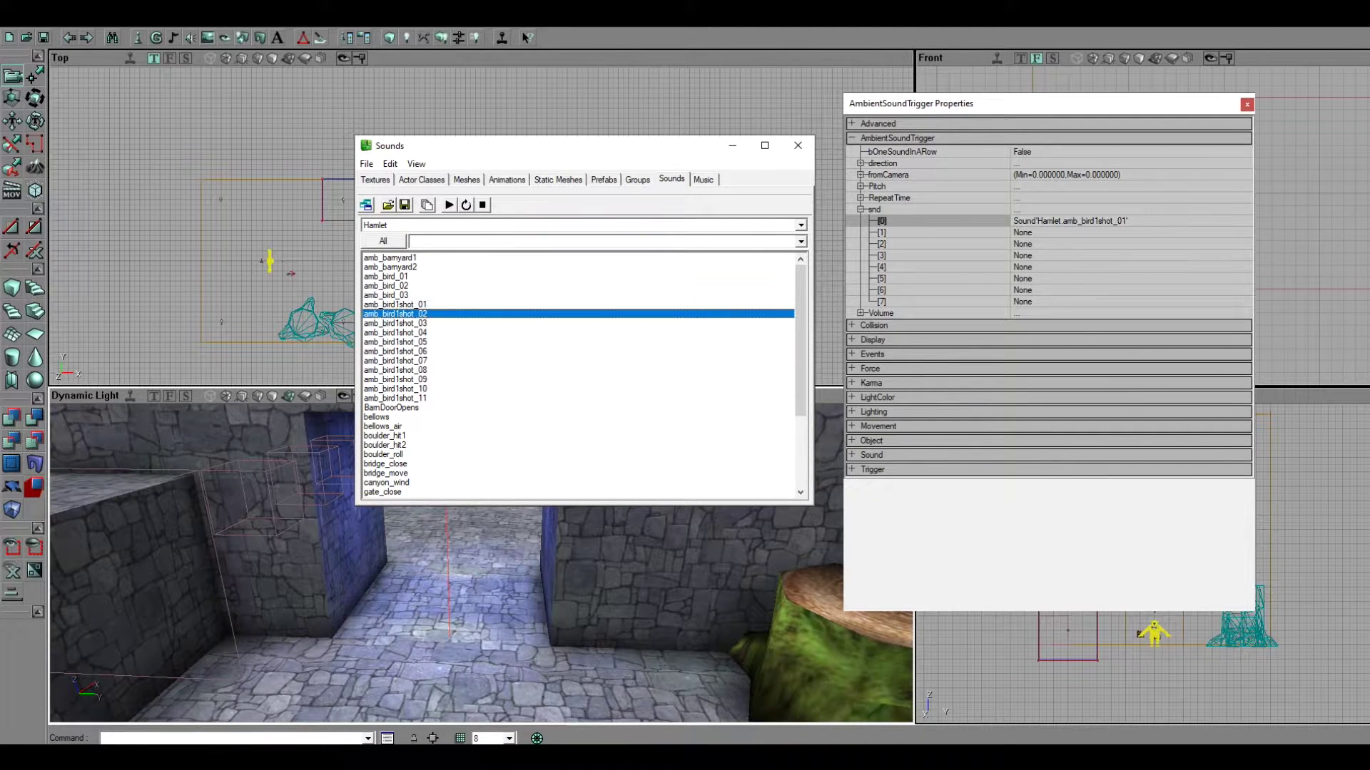
left_click(1023, 244)
left_click(1232, 244)
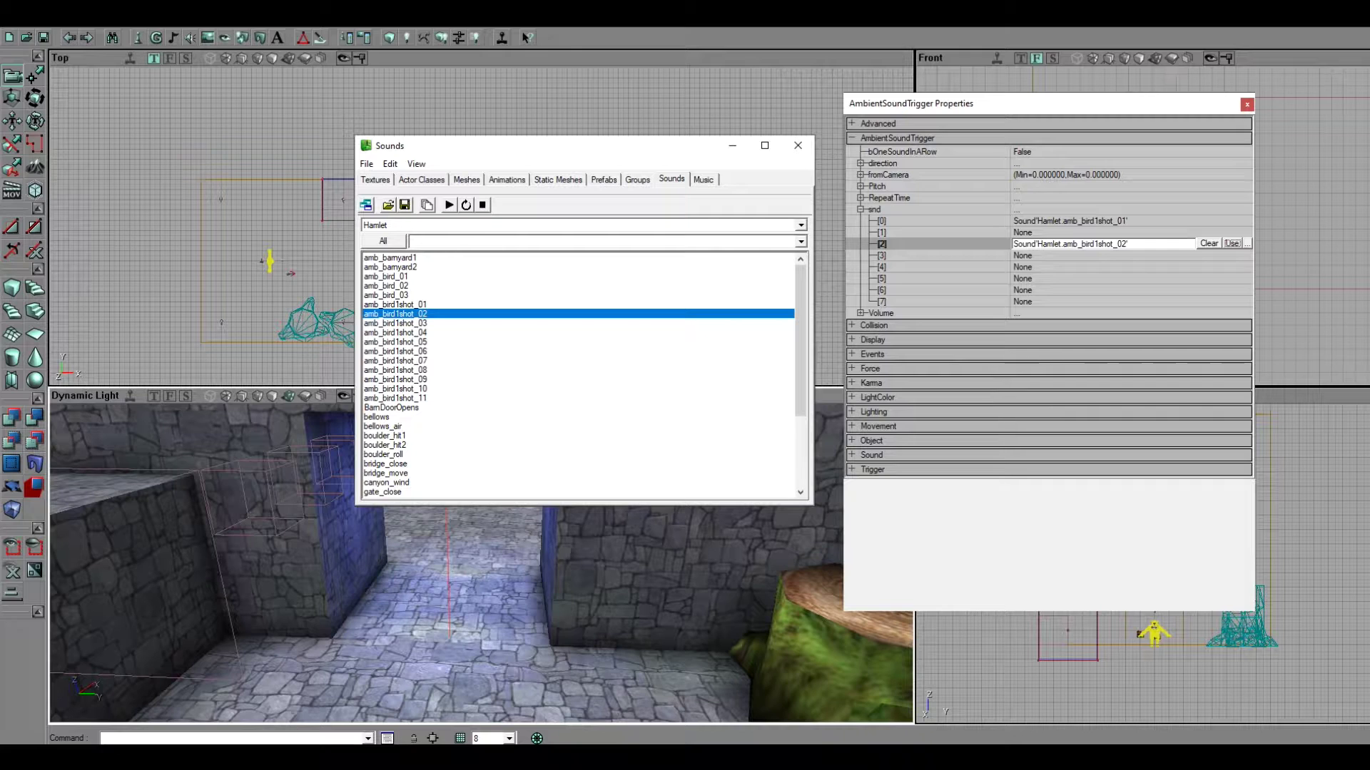
left_click(395, 324)
left_click(882, 231)
left_click(1232, 232)
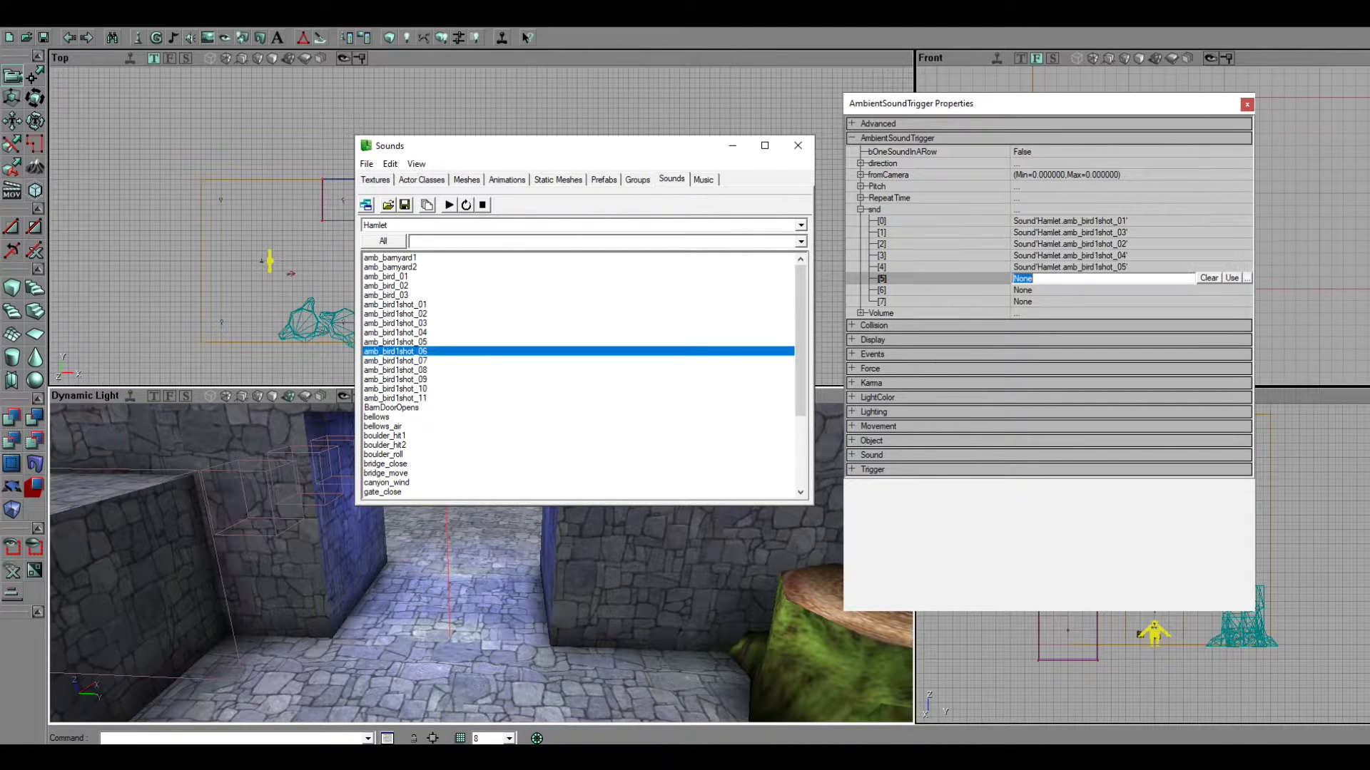
Step: Assign amb_bird1shot_06, amb_bird1shot_07 and amb_bird1shot_08 to snd slots 5, 6 and 7 of the trigger
left_click(1232, 277)
left_click(395, 360)
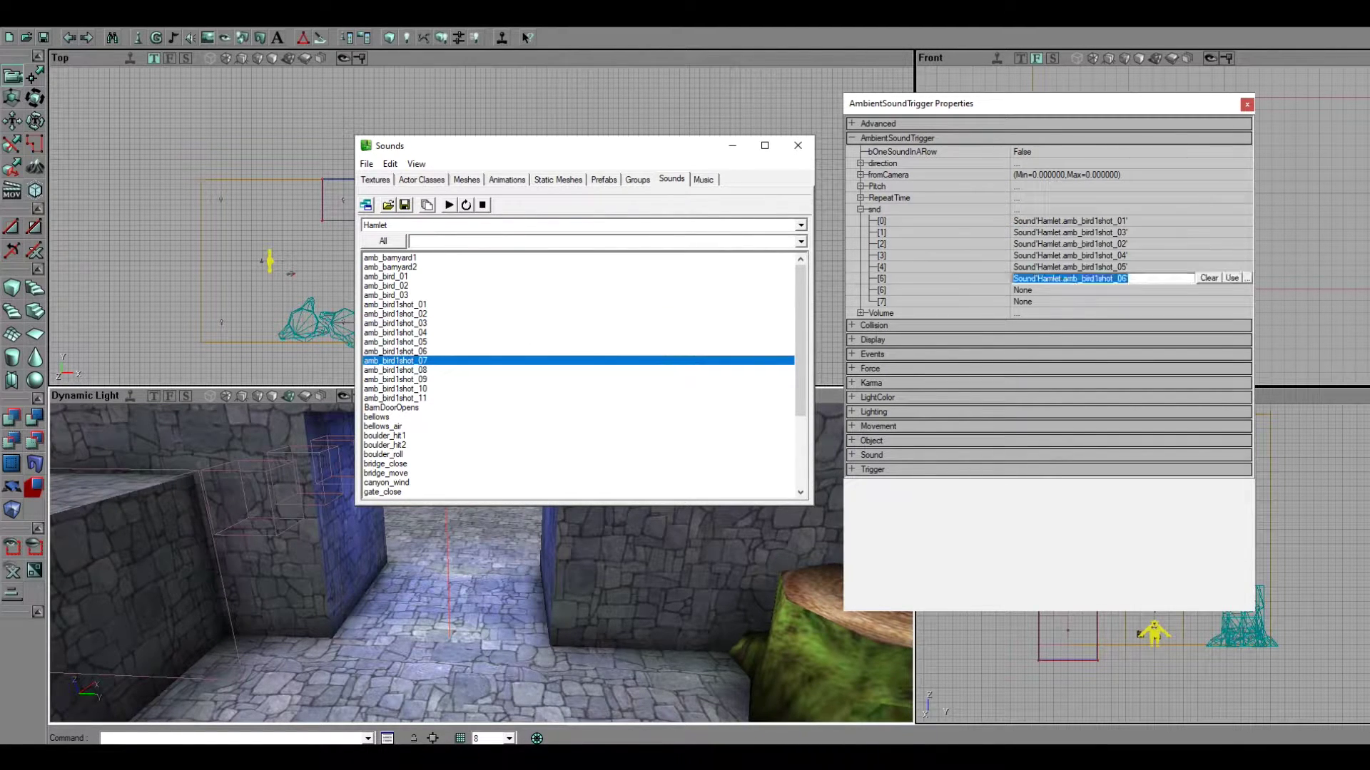
left_click(881, 289)
left_click(1232, 289)
left_click(395, 369)
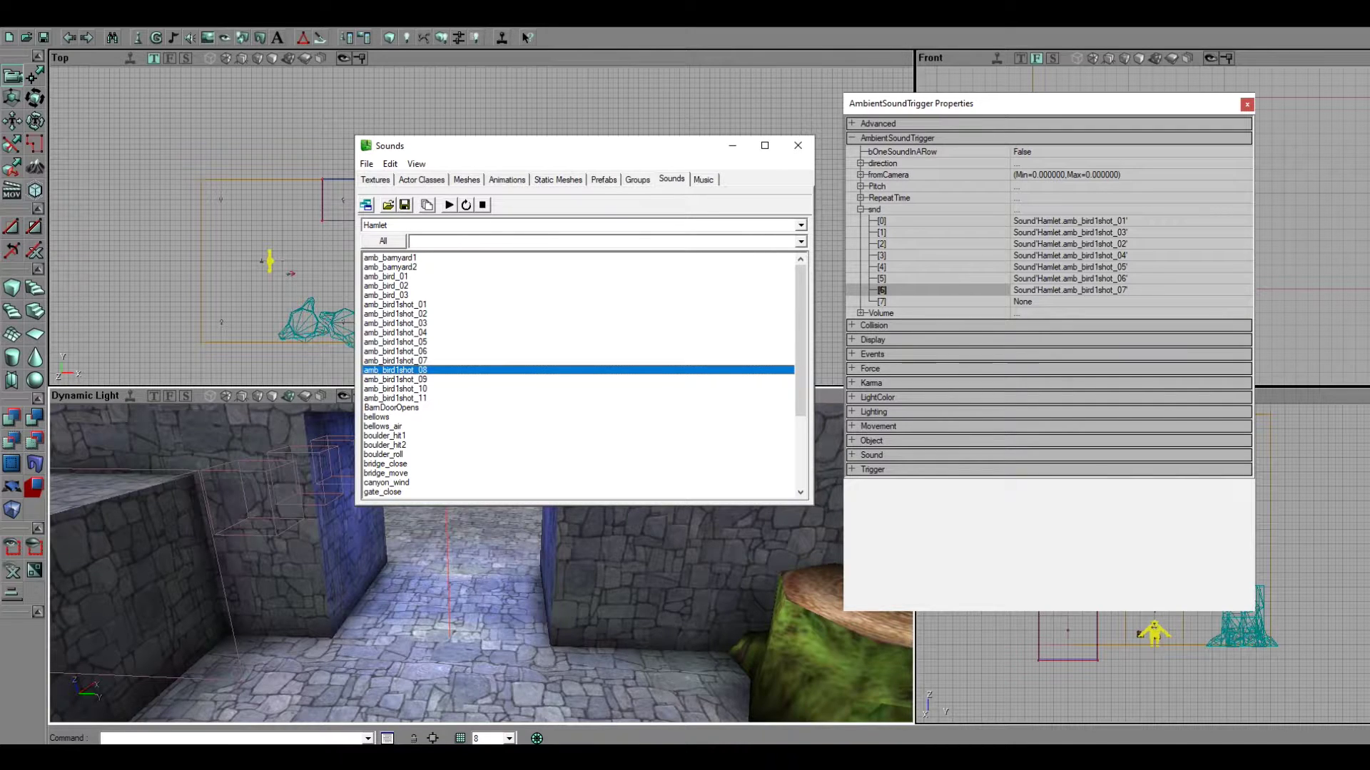
left_click(882, 301)
left_click(1232, 300)
Step: Examine the trigger's RepeatTime, Pitch, fromCamera and direction settings
left_click(888, 197)
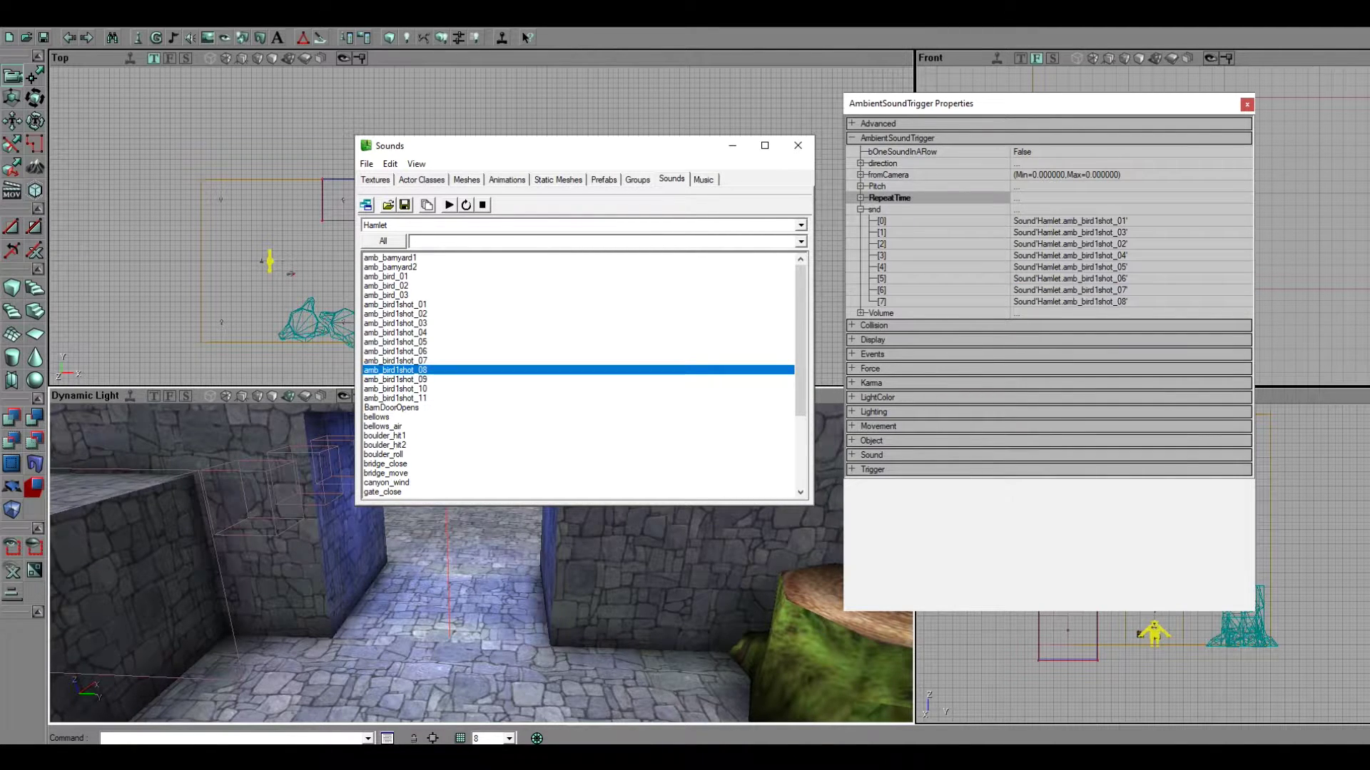
left_click(860, 209)
left_click(860, 198)
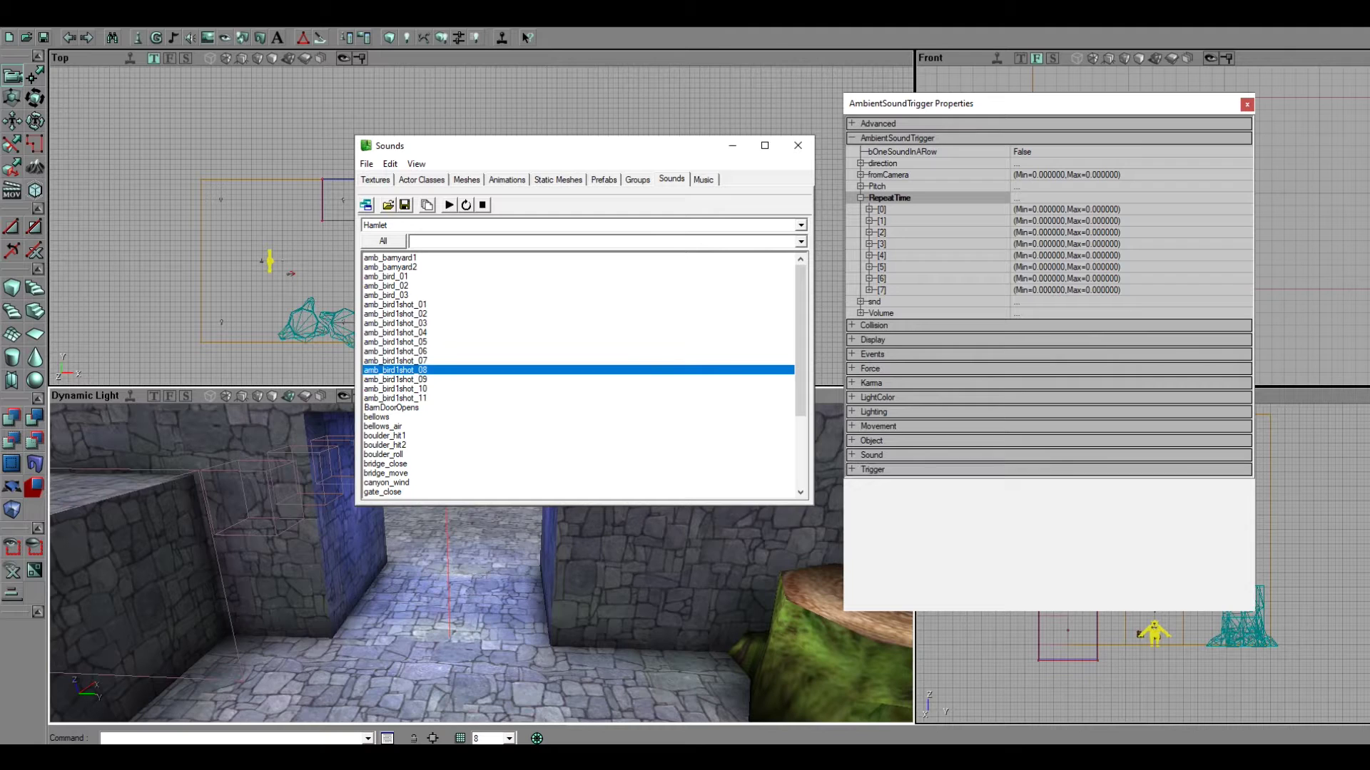
left_click(861, 198)
left_click(860, 187)
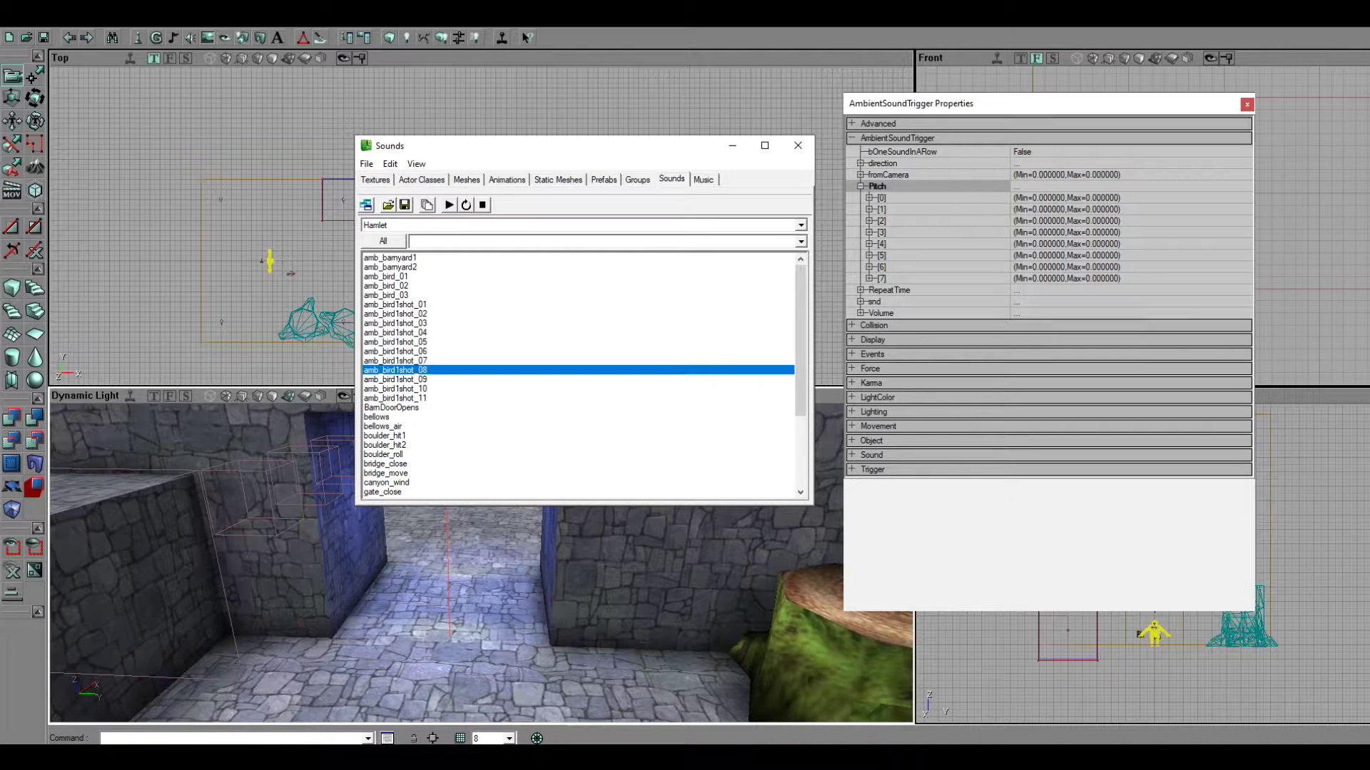
left_click(861, 186)
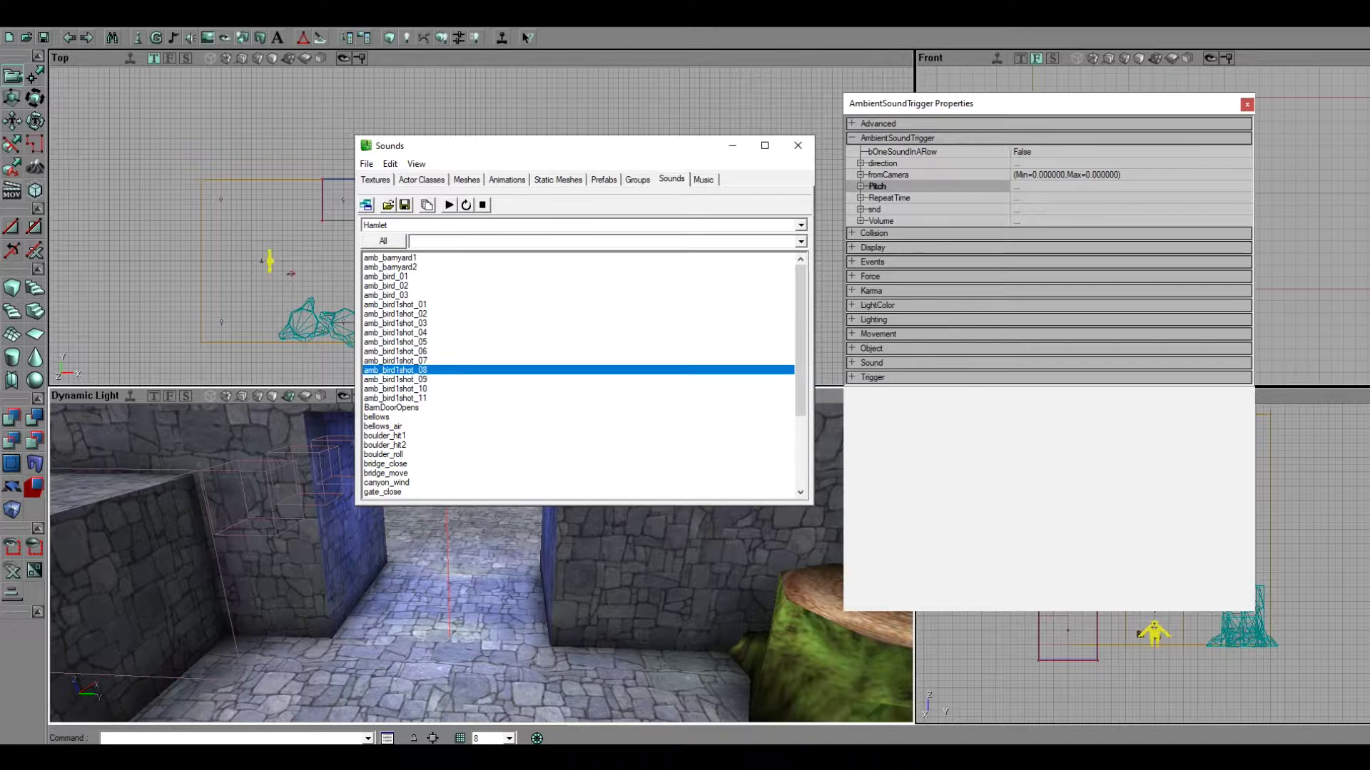
left_click(861, 175)
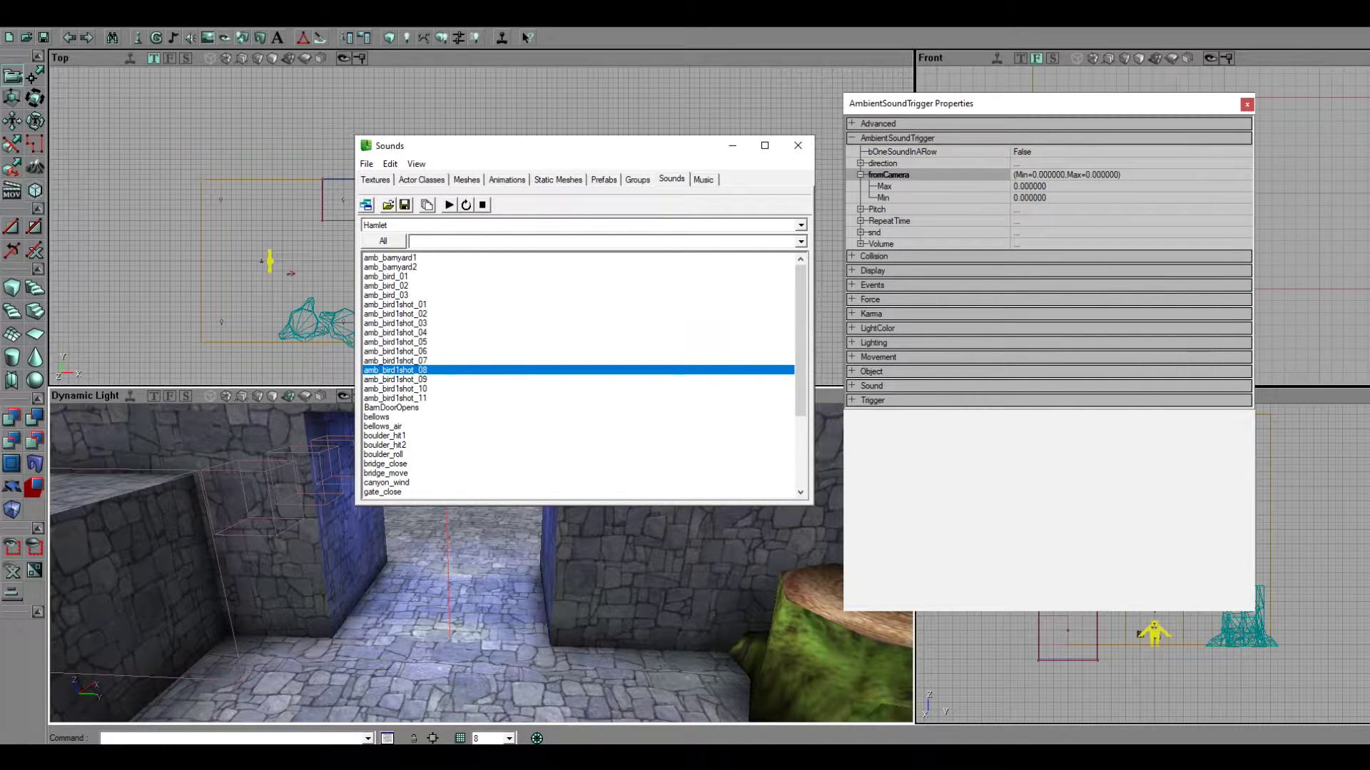
left_click(861, 175)
left_click(860, 163)
left_click(861, 163)
Step: Examine the Volume ranges of the trigger's sound slots and revisit the direction vectors
left_click(860, 222)
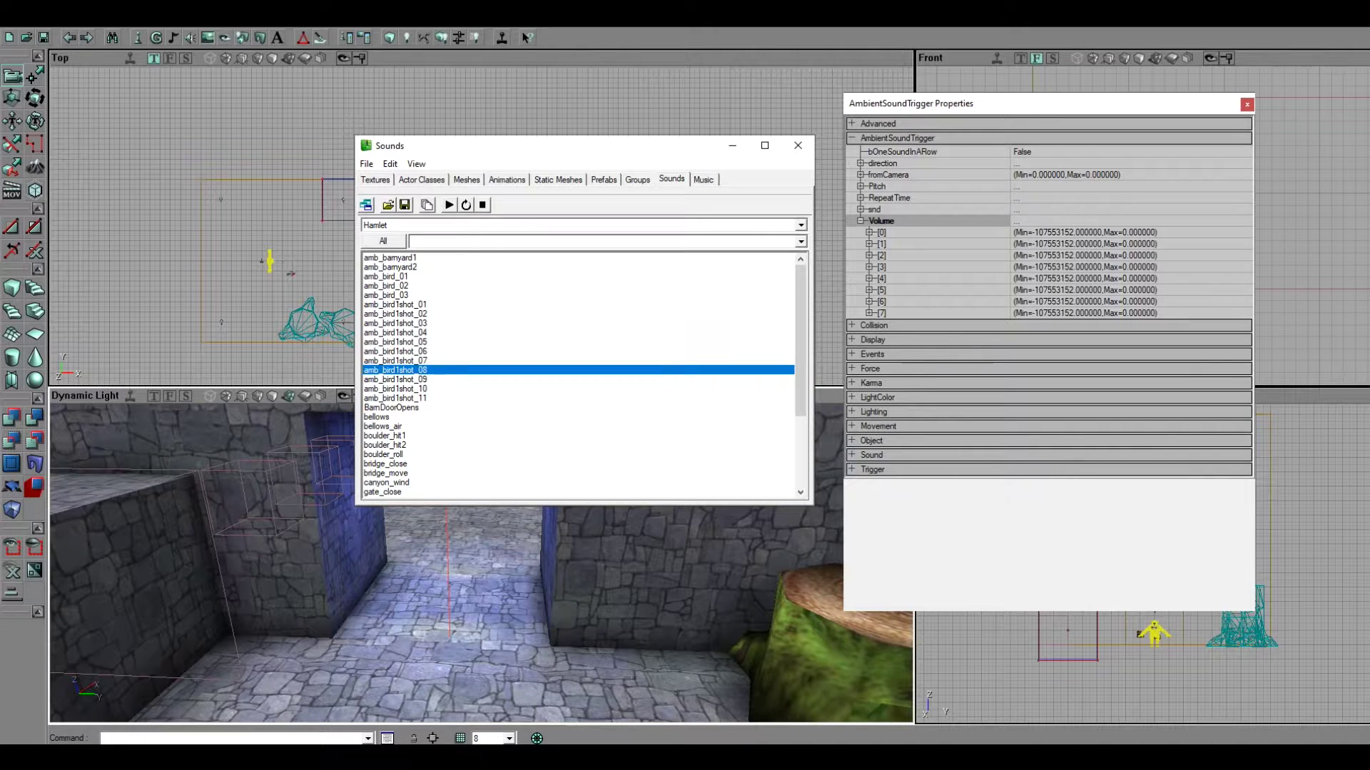
left_click(869, 232)
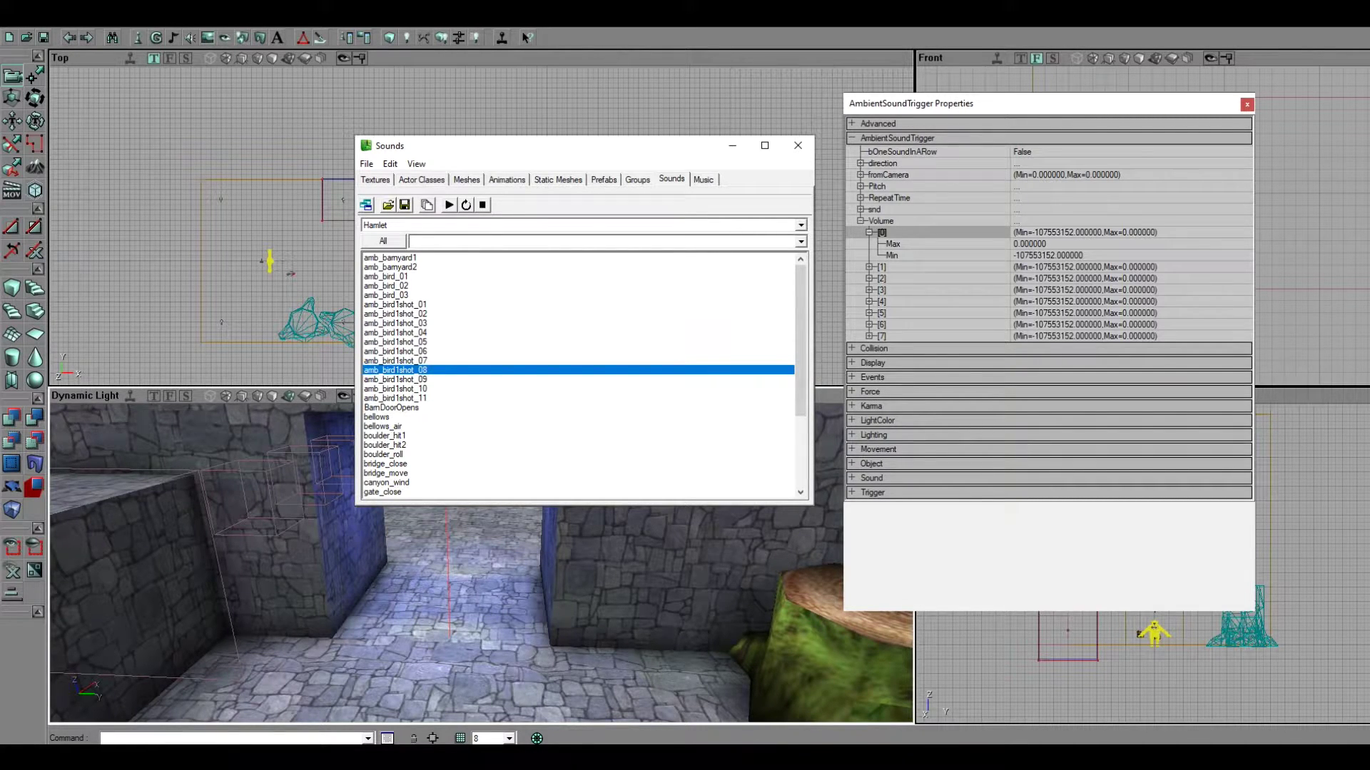
left_click(1048, 255)
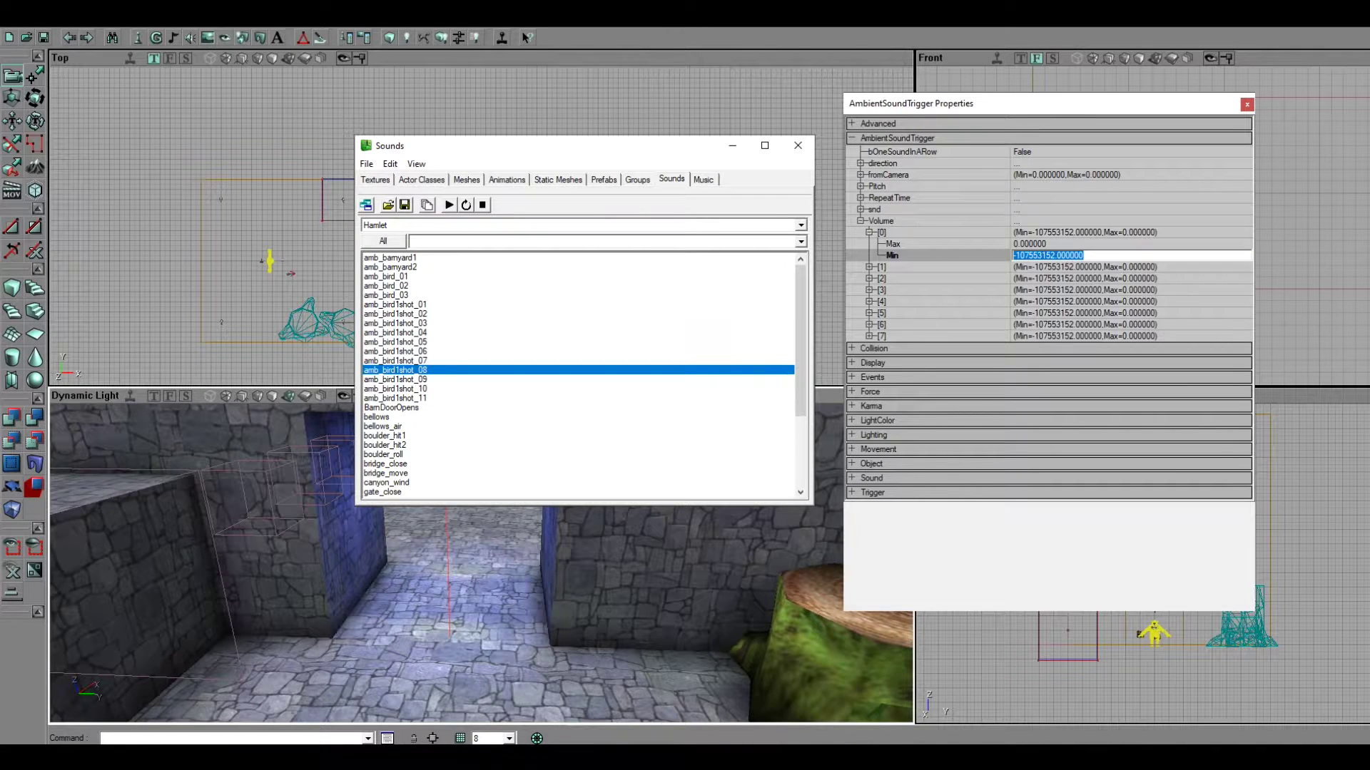
left_click(861, 221)
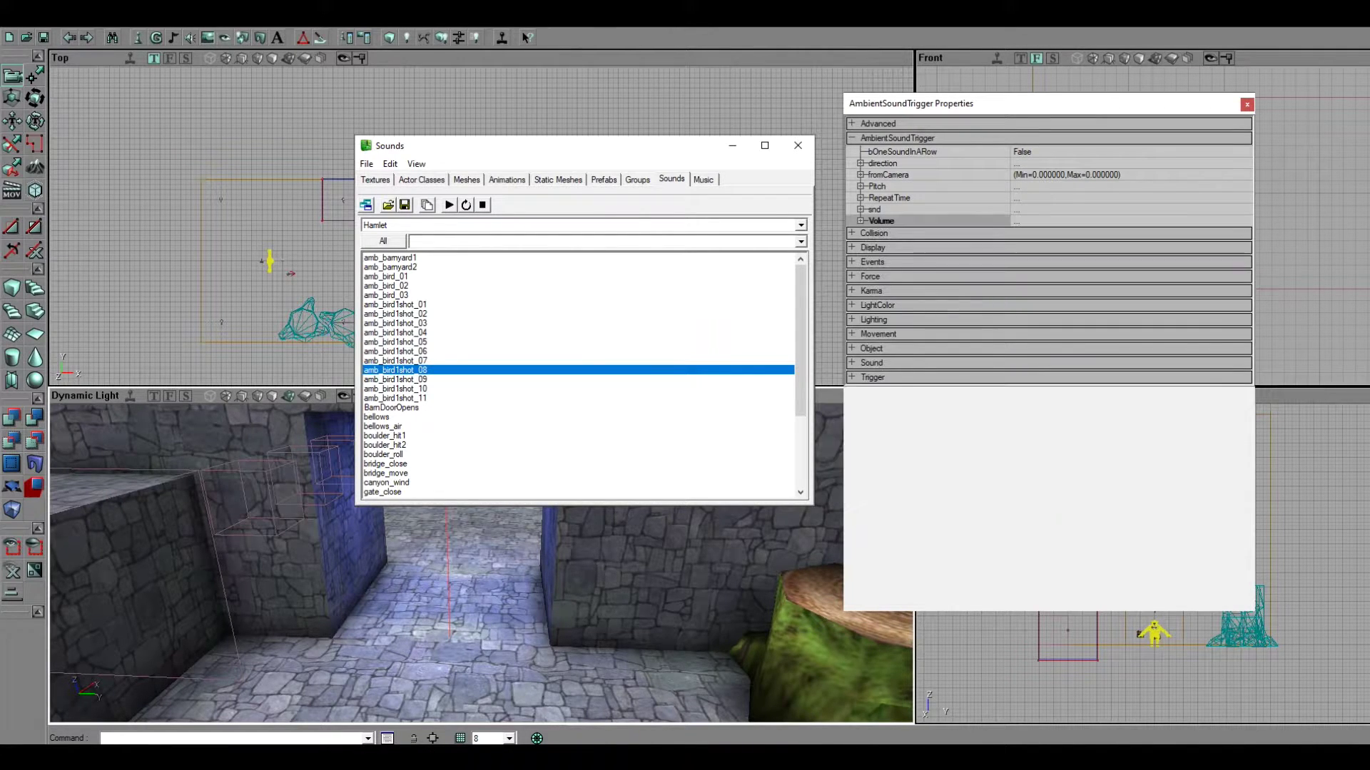
left_click(861, 163)
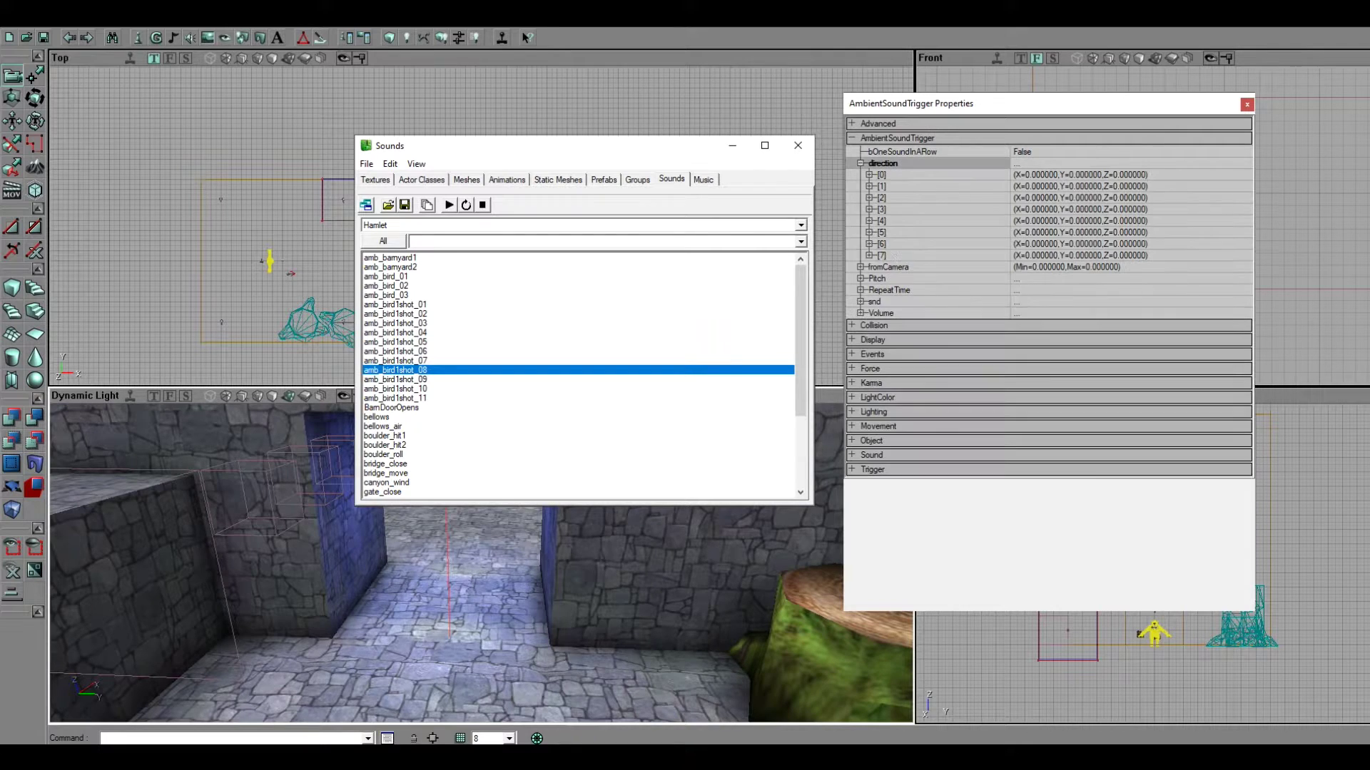
left_click(860, 163)
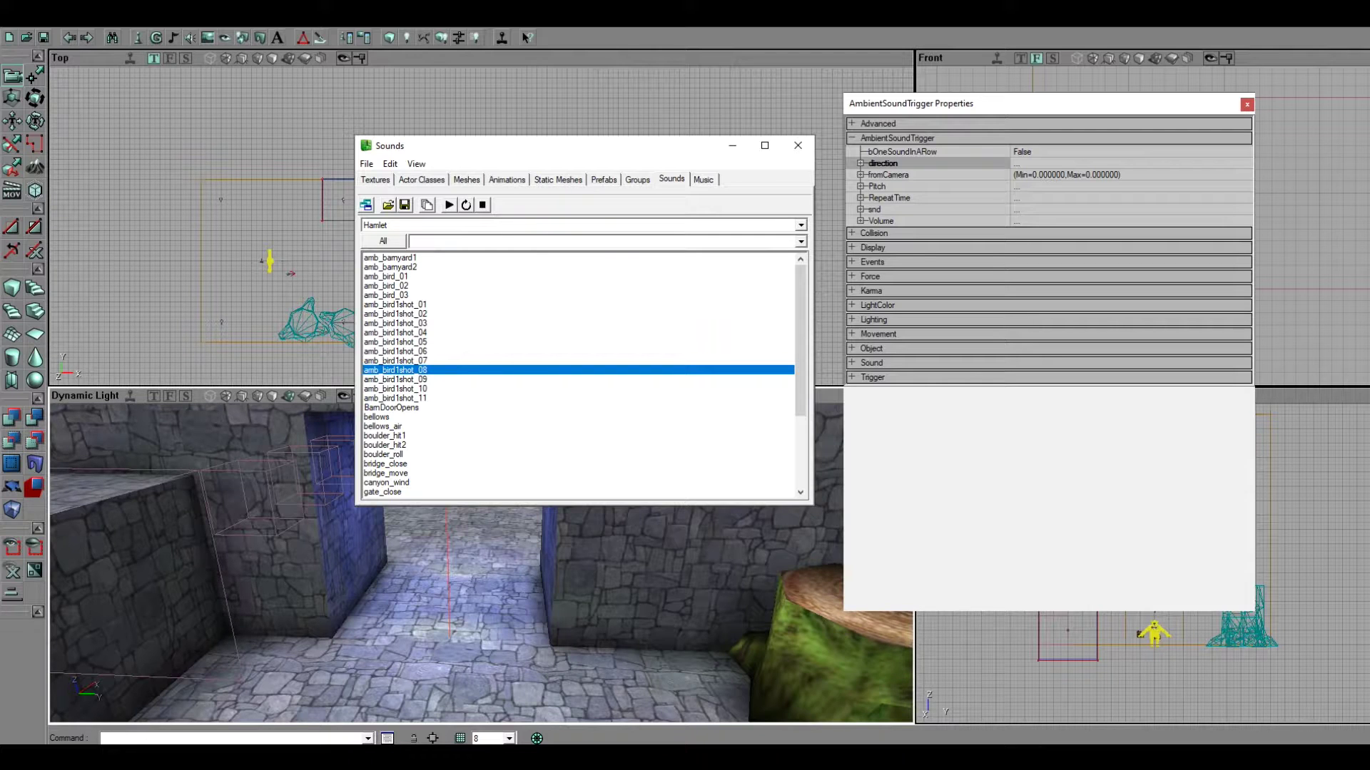
Step: Review the sounds assigned in the trigger's snd list, and close the trigger properties and the sound browser
left_click(860, 210)
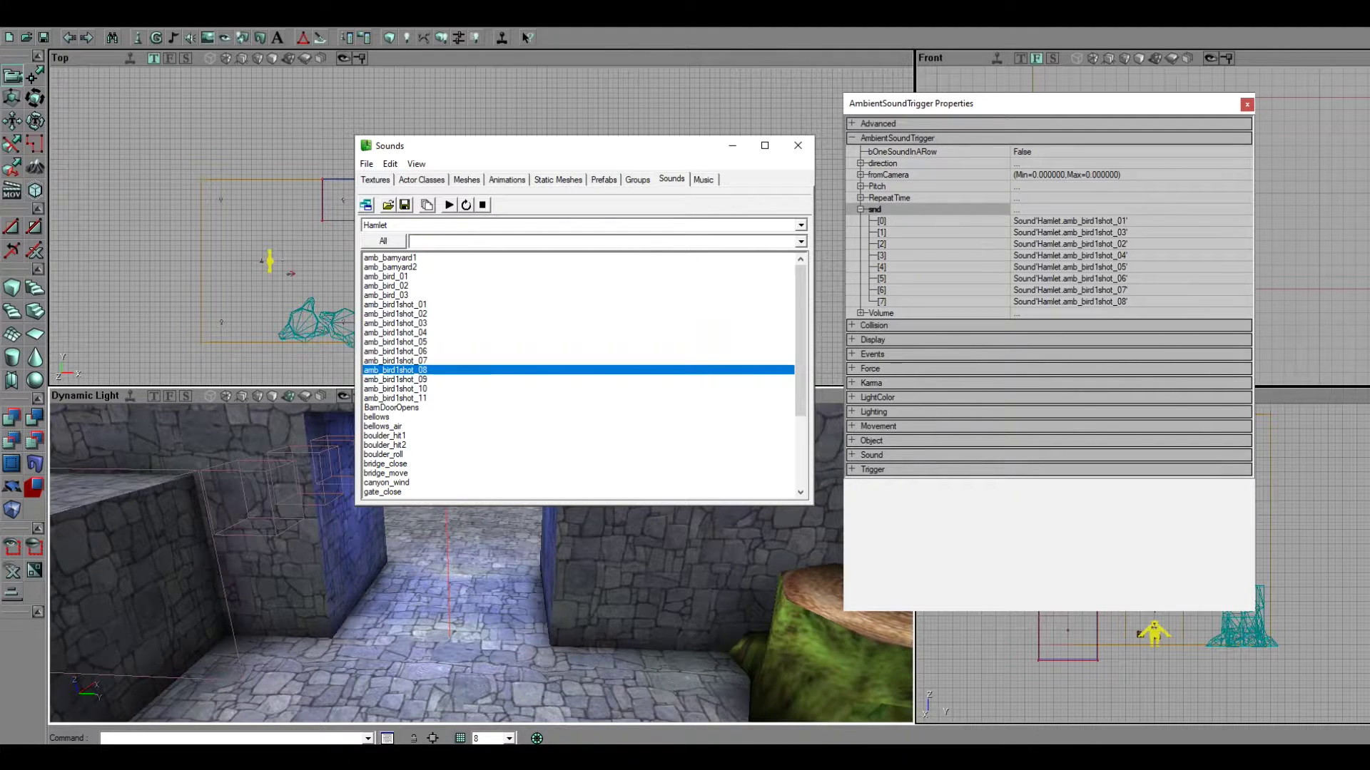
left_click(1070, 221)
left_click(1070, 244)
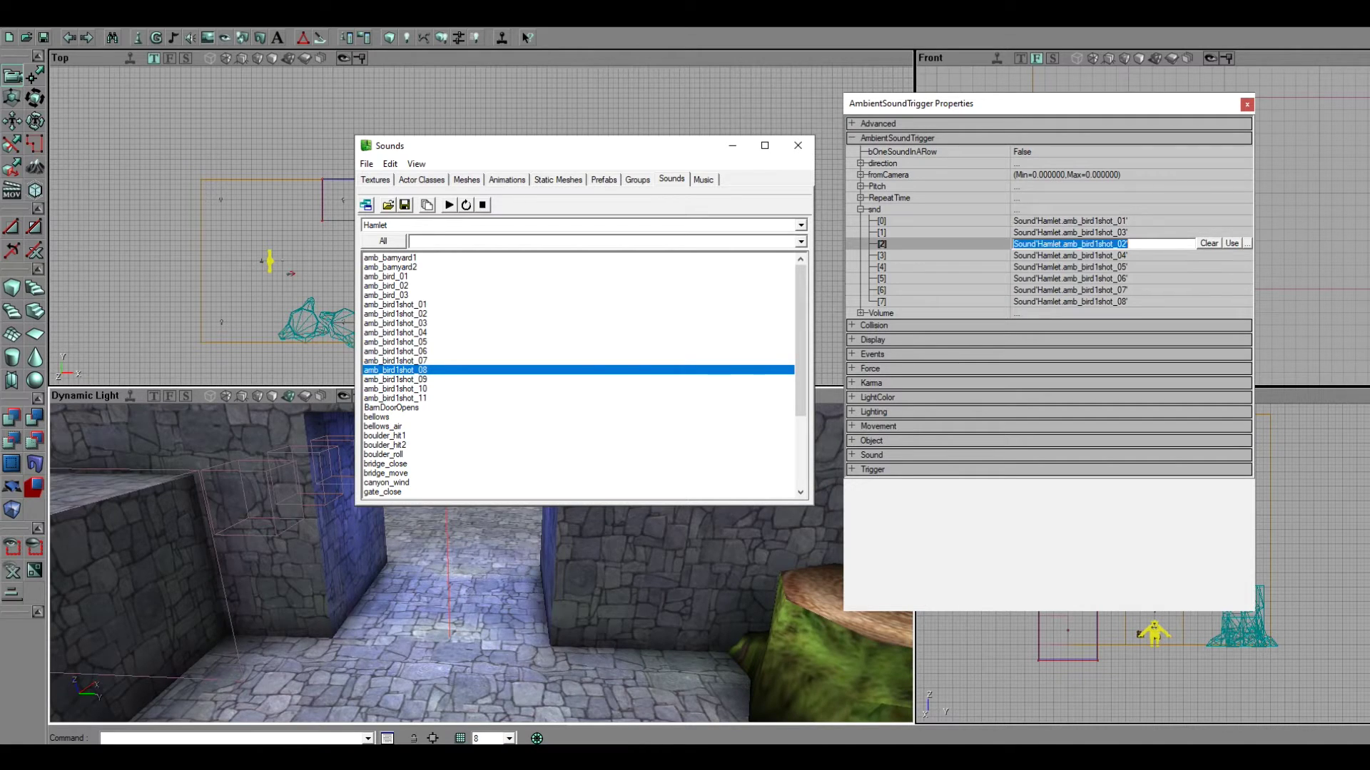
left_click(1070, 221)
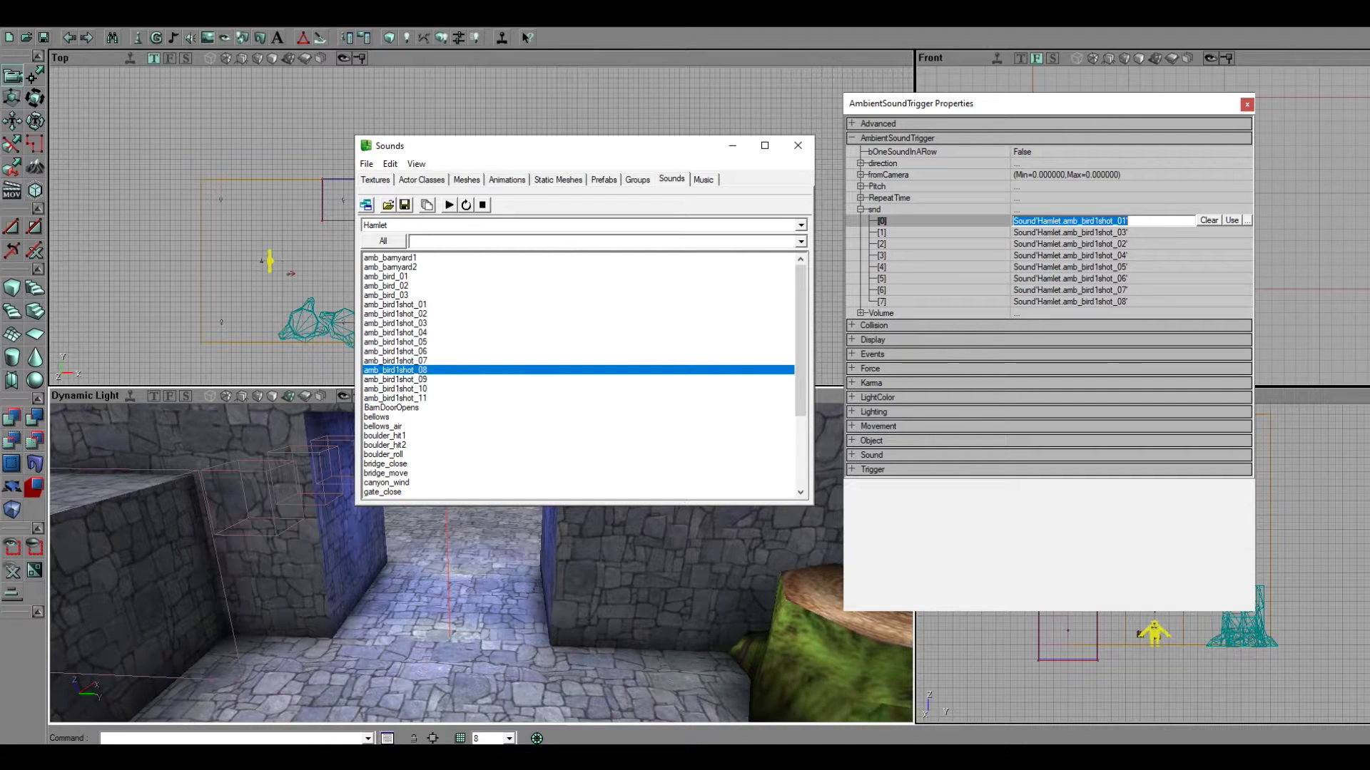
left_click(861, 210)
left_click(1246, 105)
left_click(797, 144)
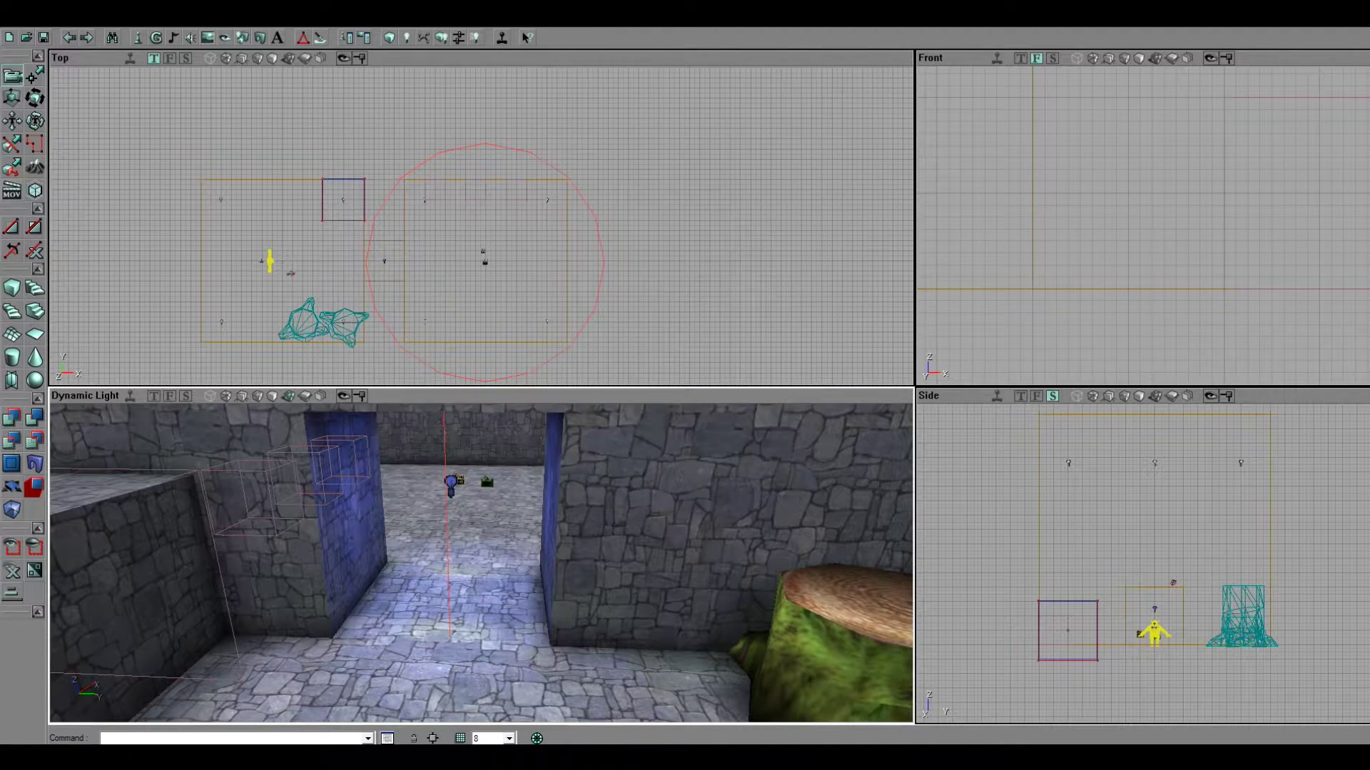
Step: Move the player character into the trigger's radius in the Top view and return it to its starting spot
right_click_drag(482, 563, 460, 534)
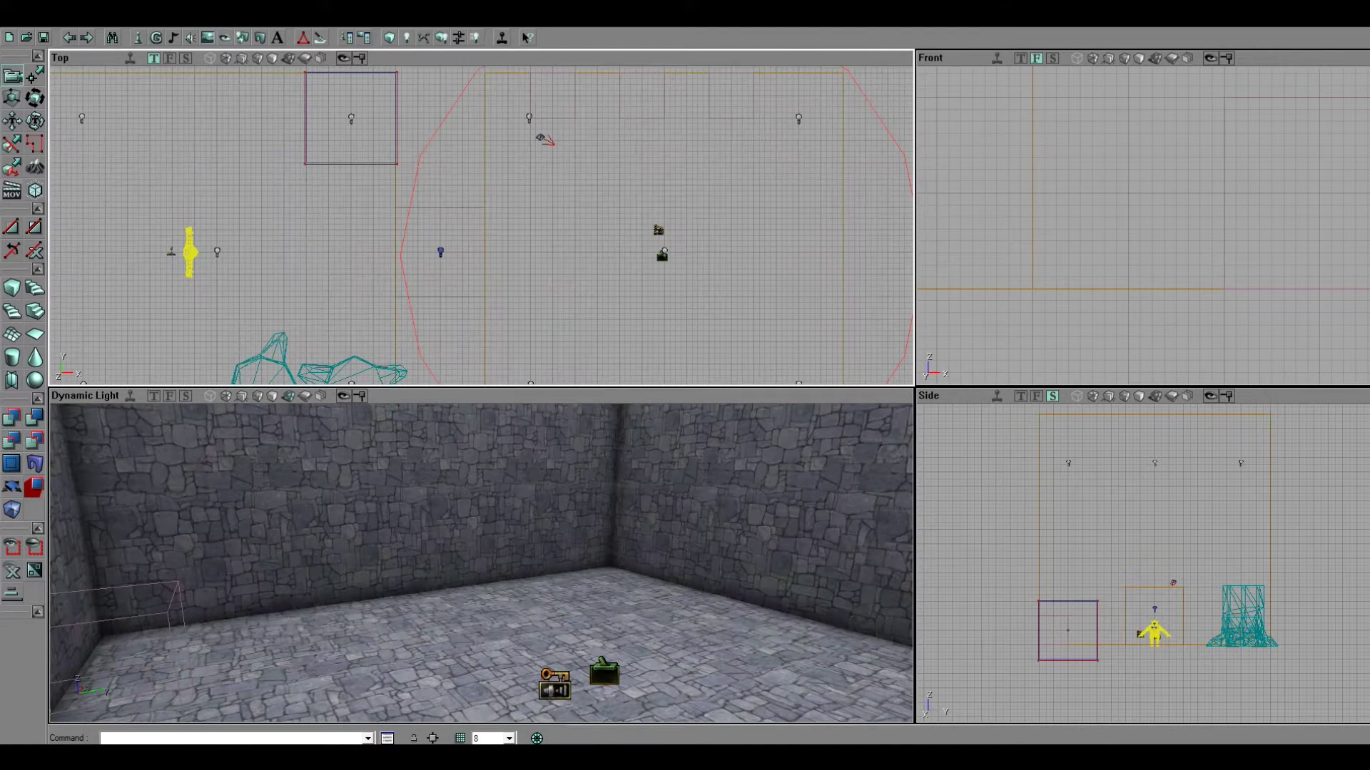
left_click(191, 251)
left_click_drag(189, 252, 553, 244, "ctrl")
left_click_drag(487, 221, 189, 253, "ctrl")
left_click_drag(481, 564, 563, 489)
left_click_drag(670, 719, 671, 719)
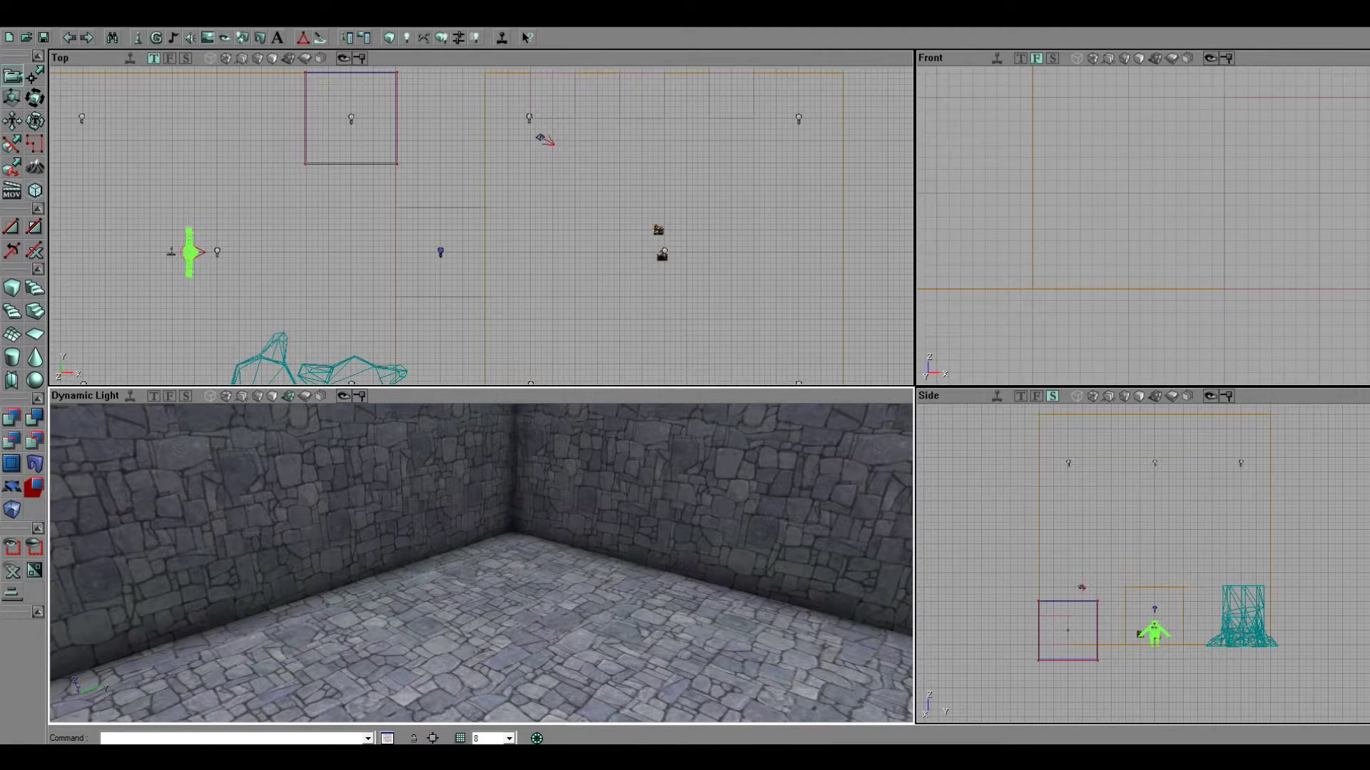
Step: Open the actor class browser and expand the tree down to the SHPickup classes
left_click(138, 38)
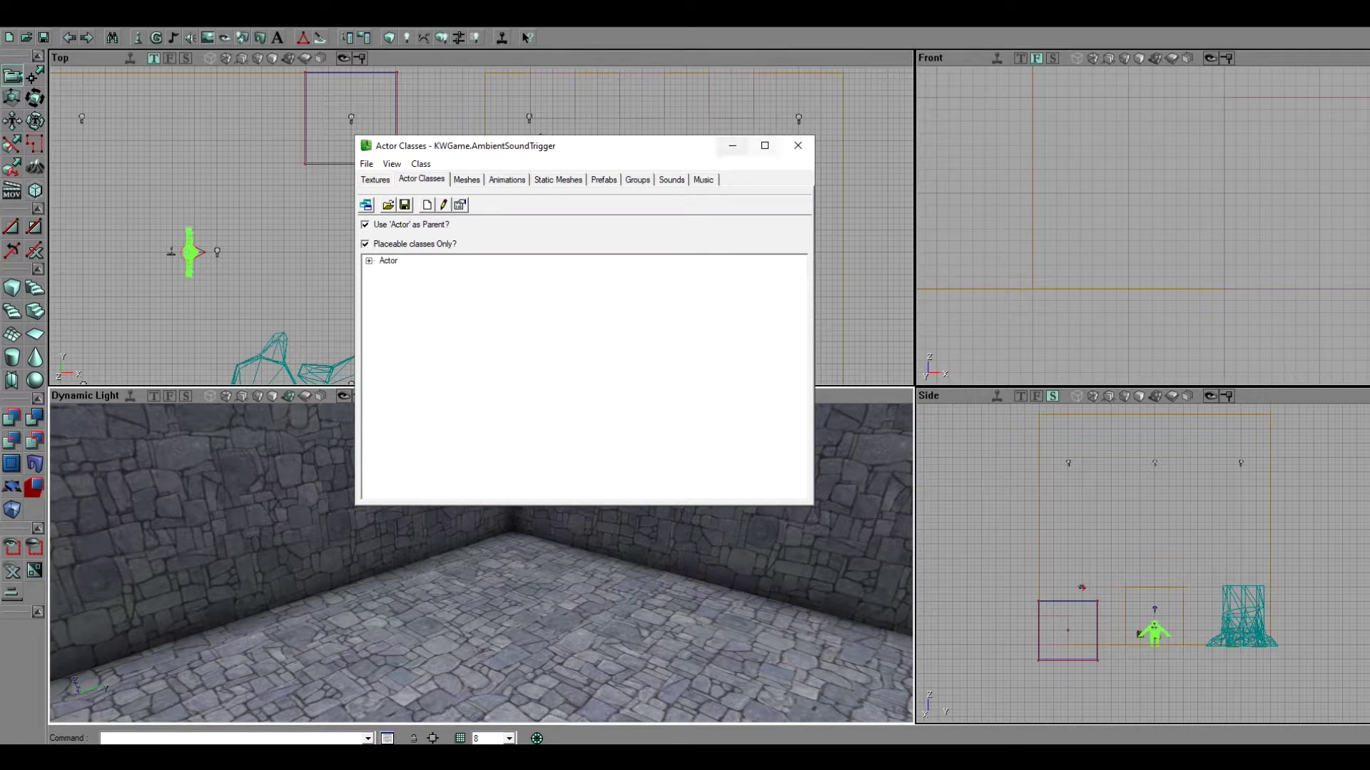
left_click(369, 261)
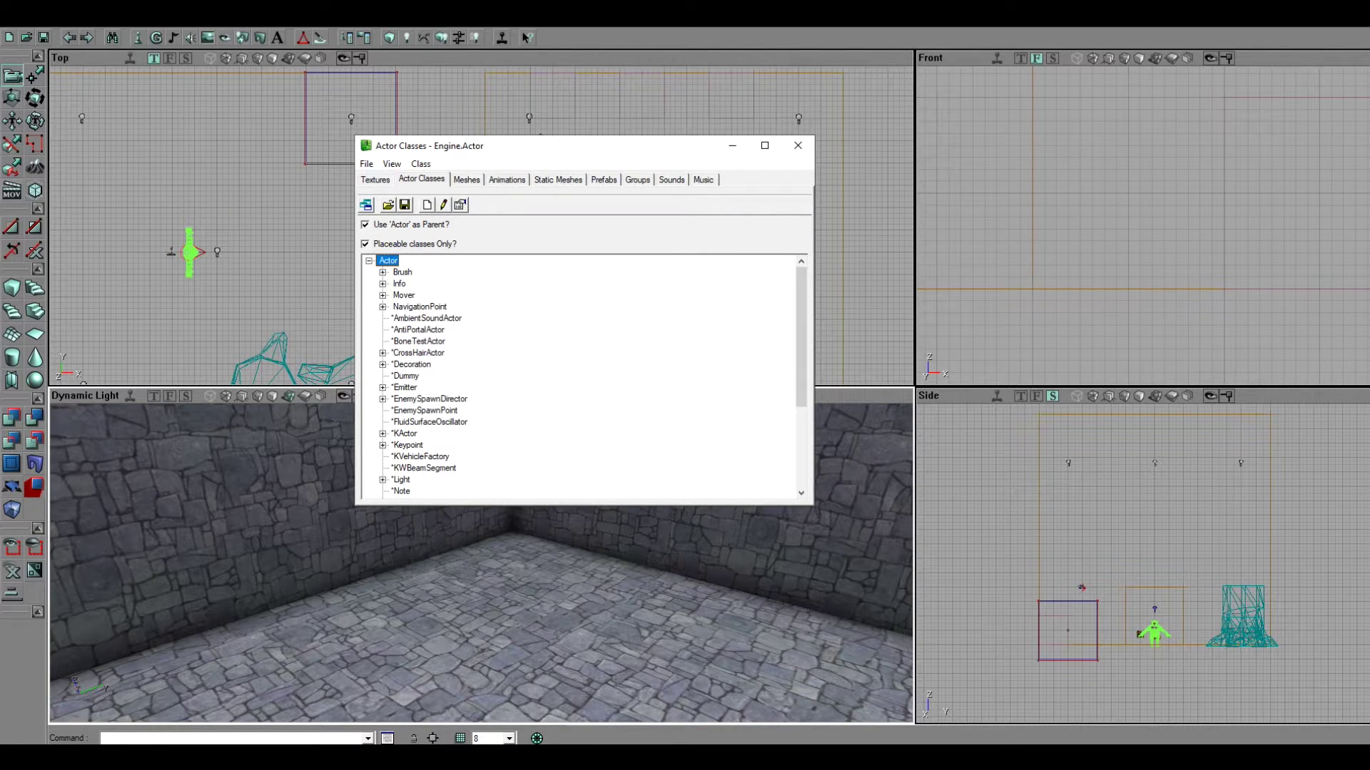
scroll(579, 376, "down", 5)
left_click(383, 376)
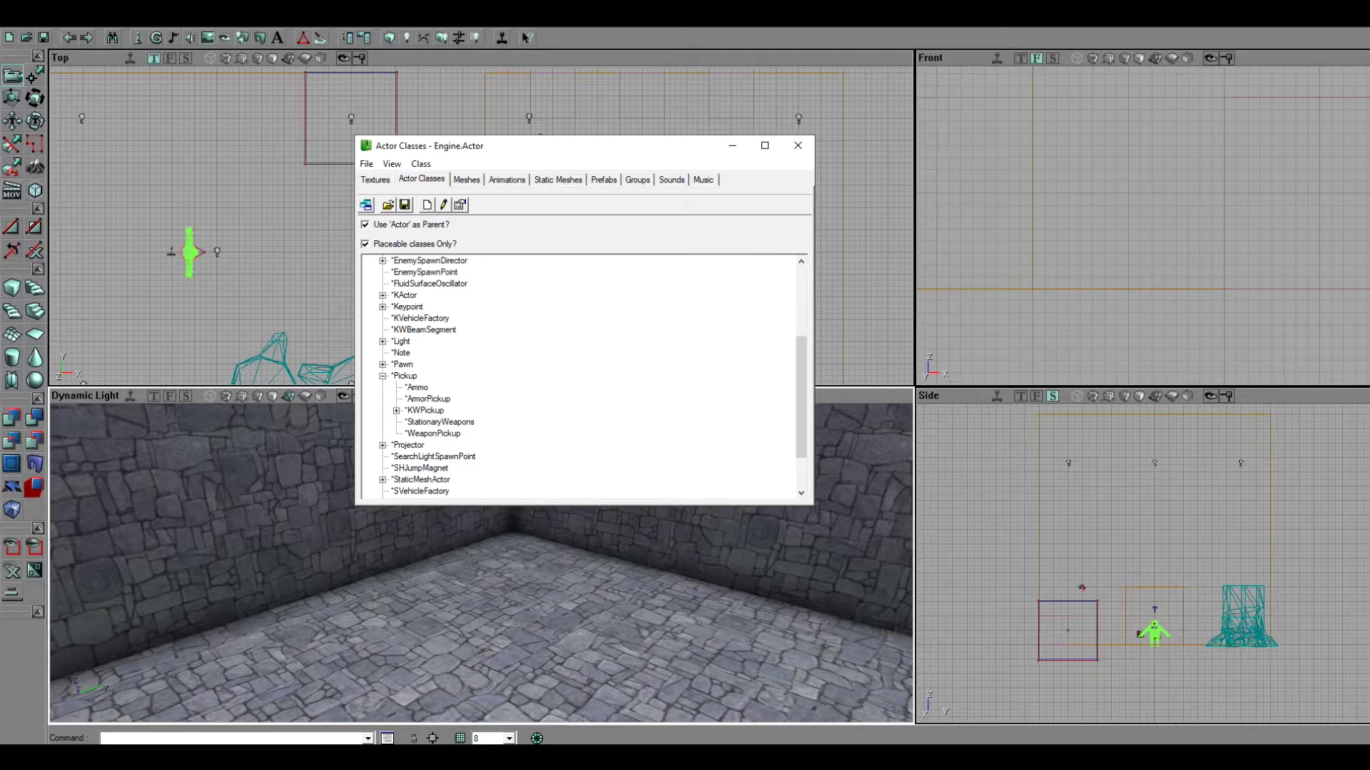
left_click(396, 410)
left_click(411, 423)
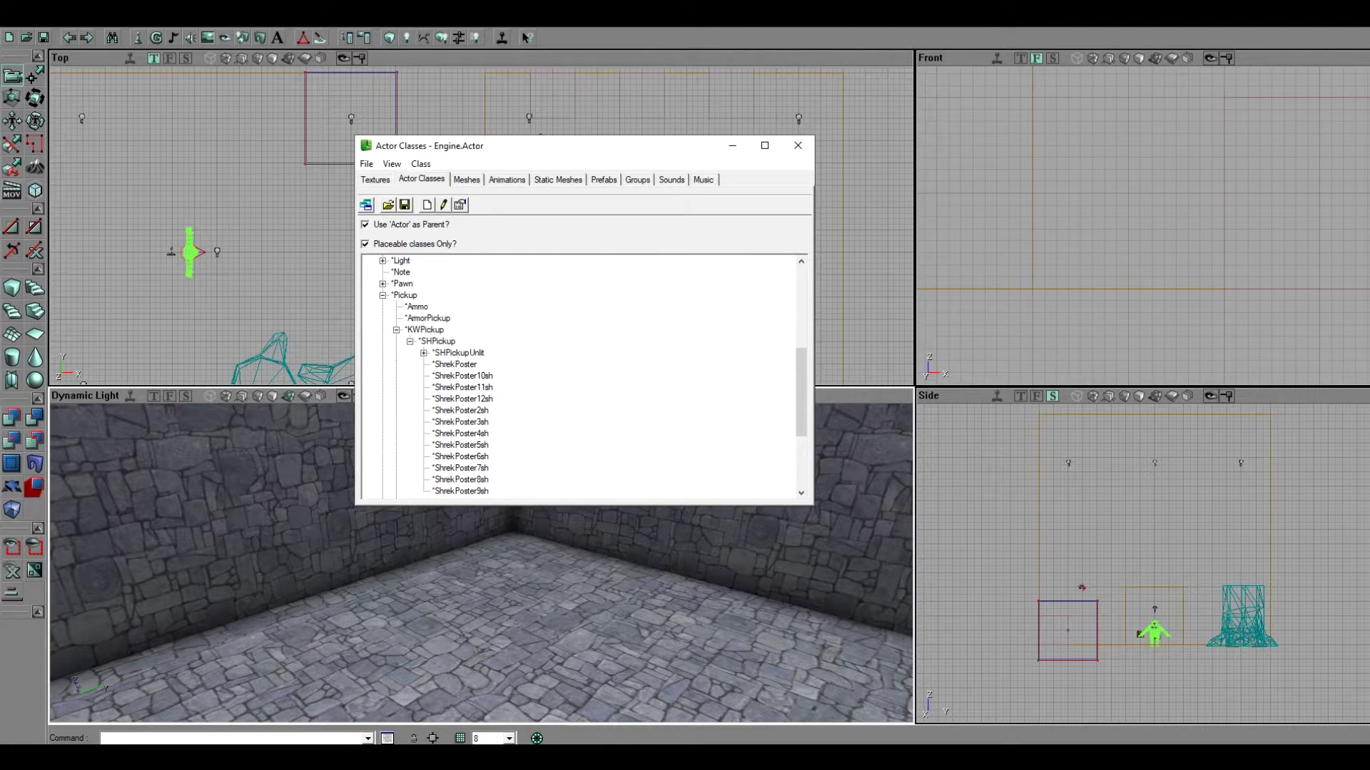
Step: Place a ShrekPoster10sh pickup on the stone floor and delete it again
scroll(581, 378, "down", 1)
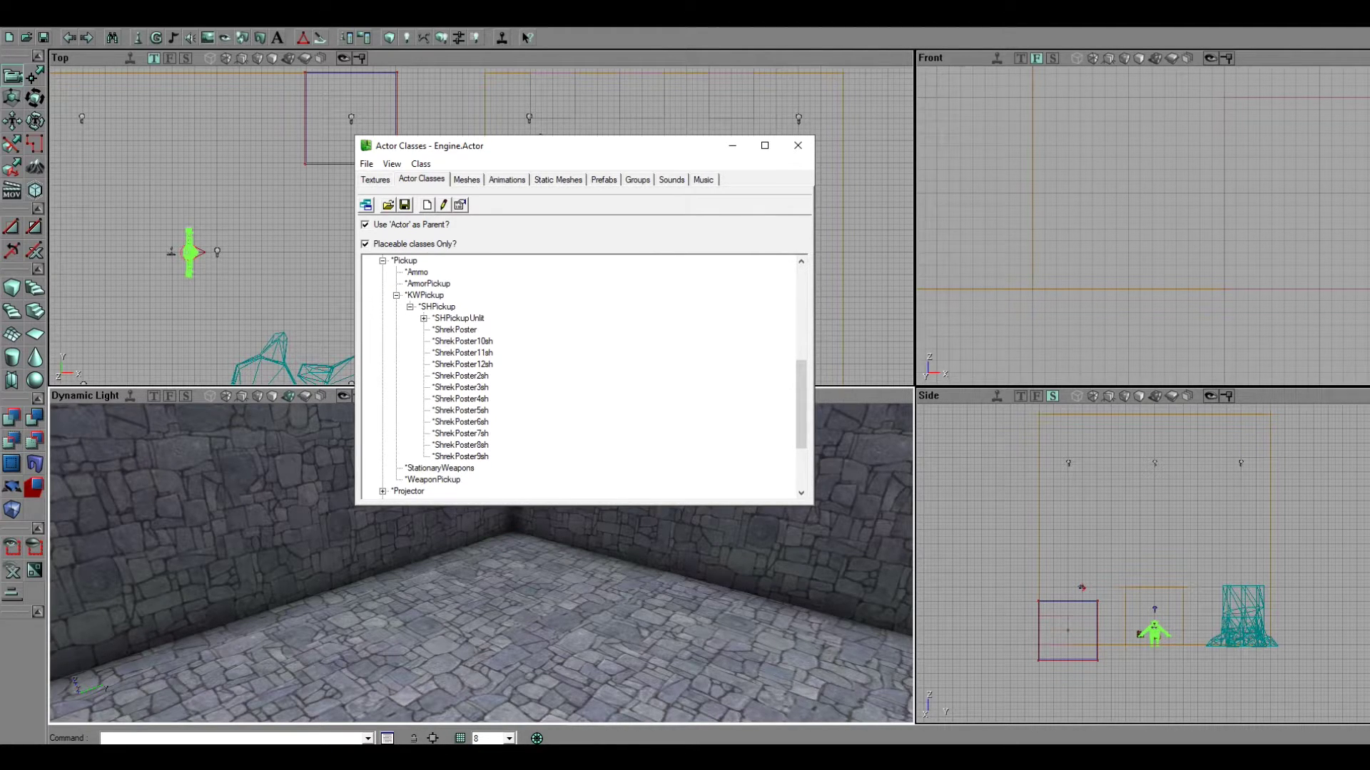
left_click(462, 341)
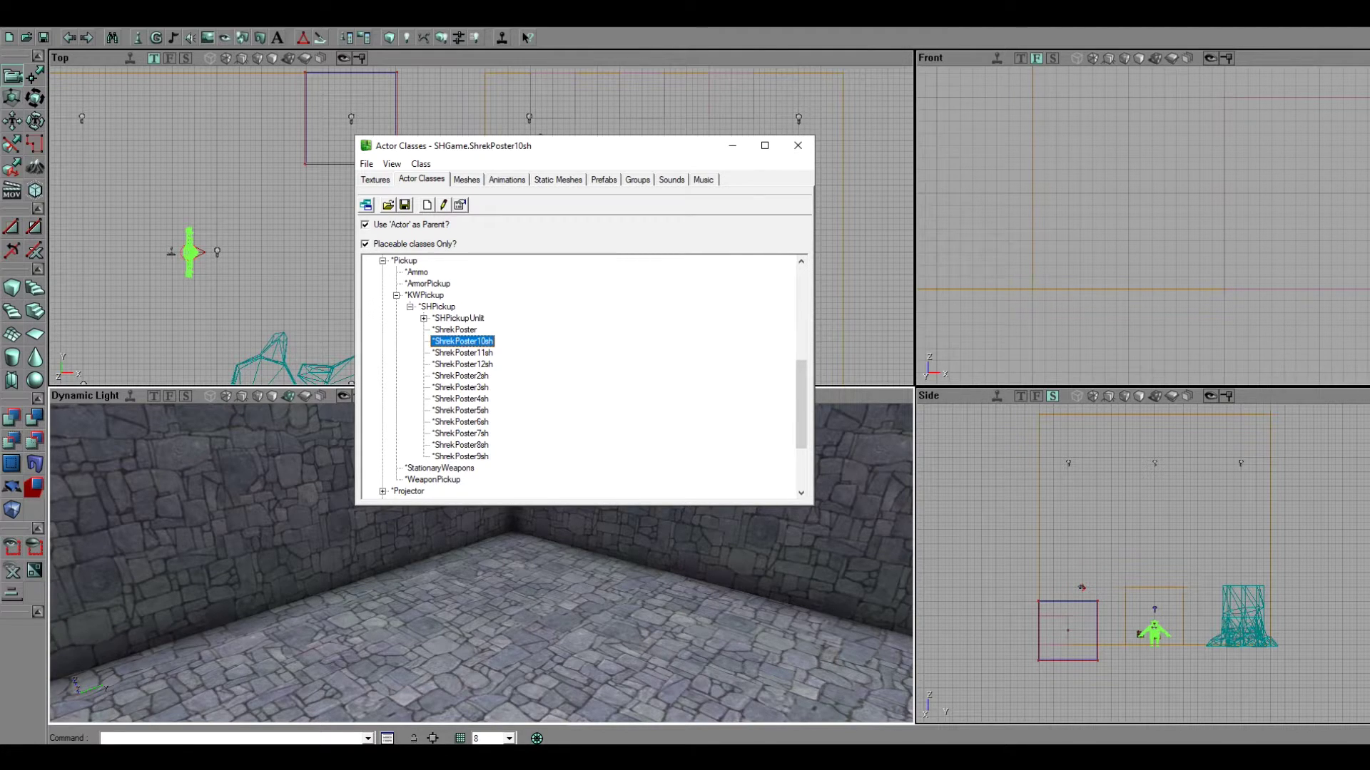
right_click(439, 597)
left_click(492, 381)
left_click_drag(492, 606, 457, 550)
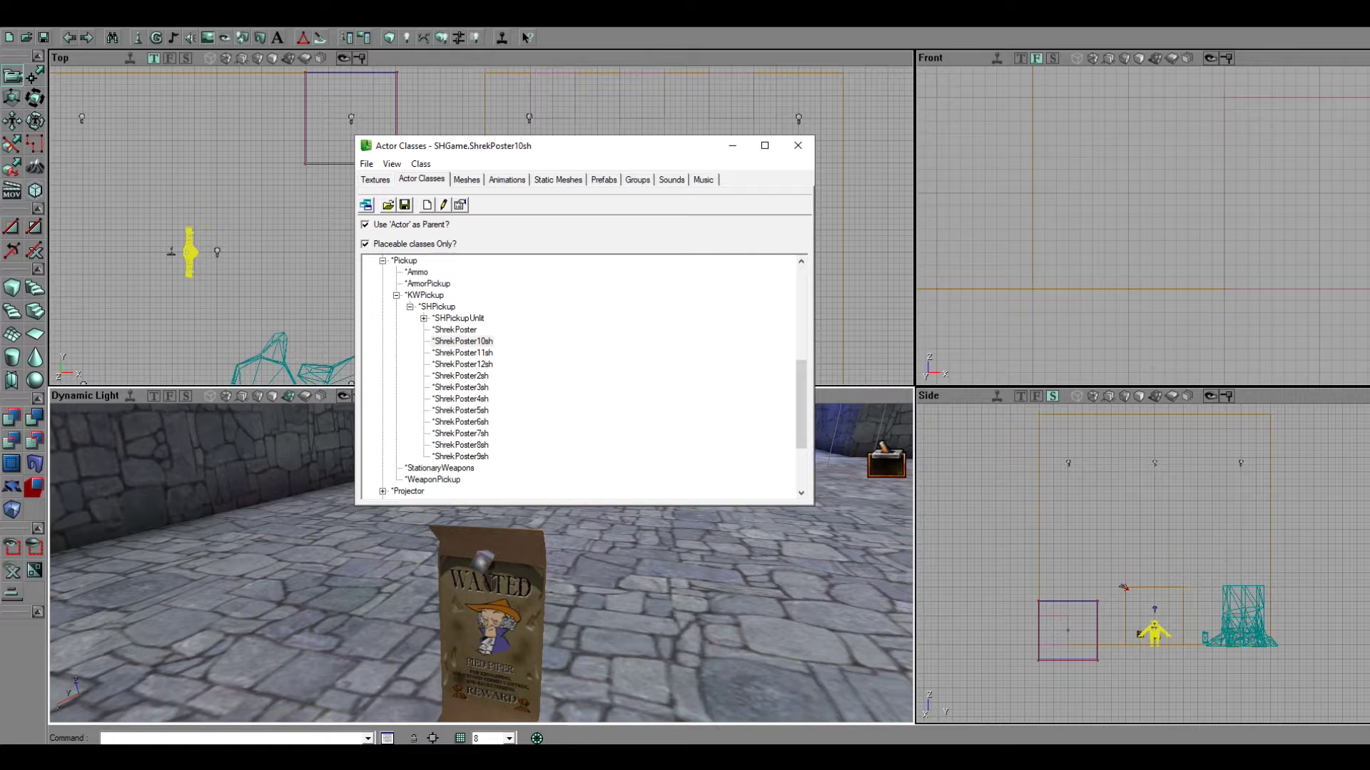
left_click(490, 621)
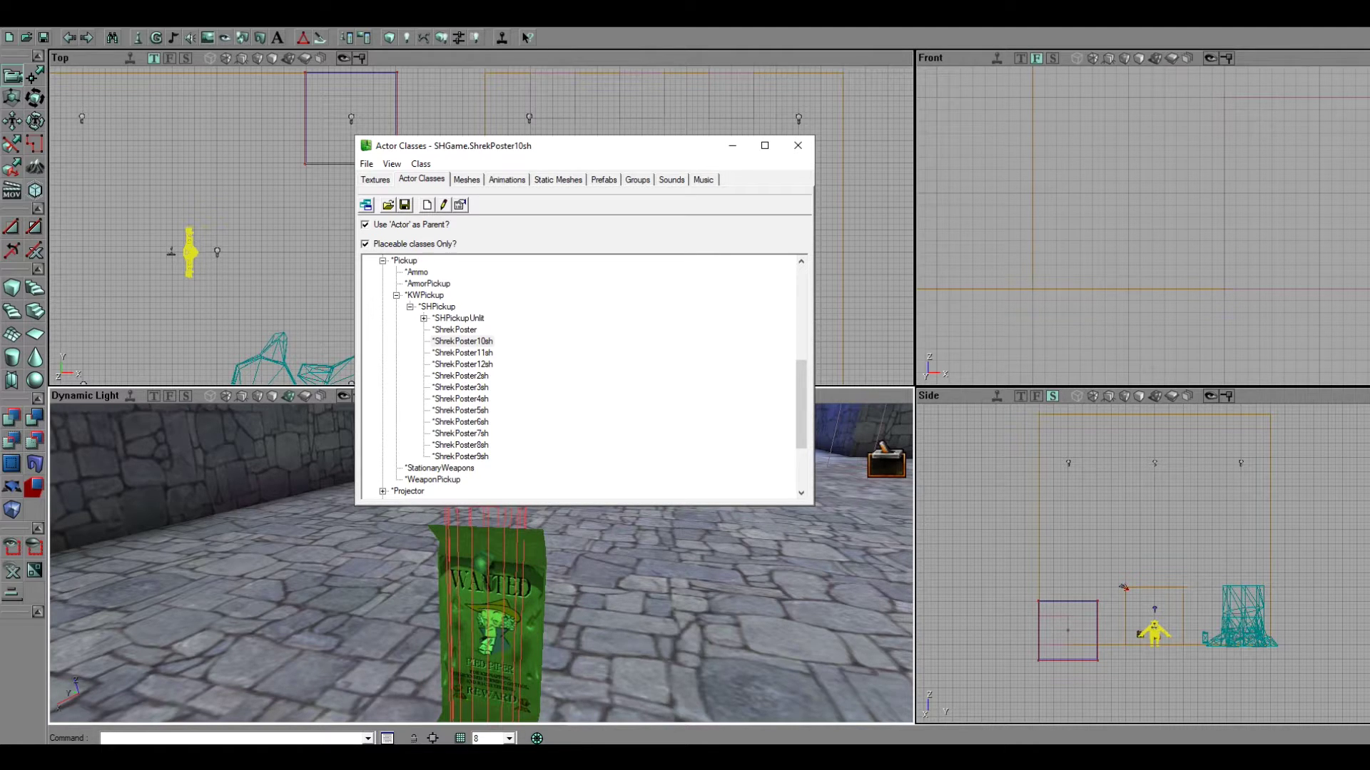
right_click(490, 558)
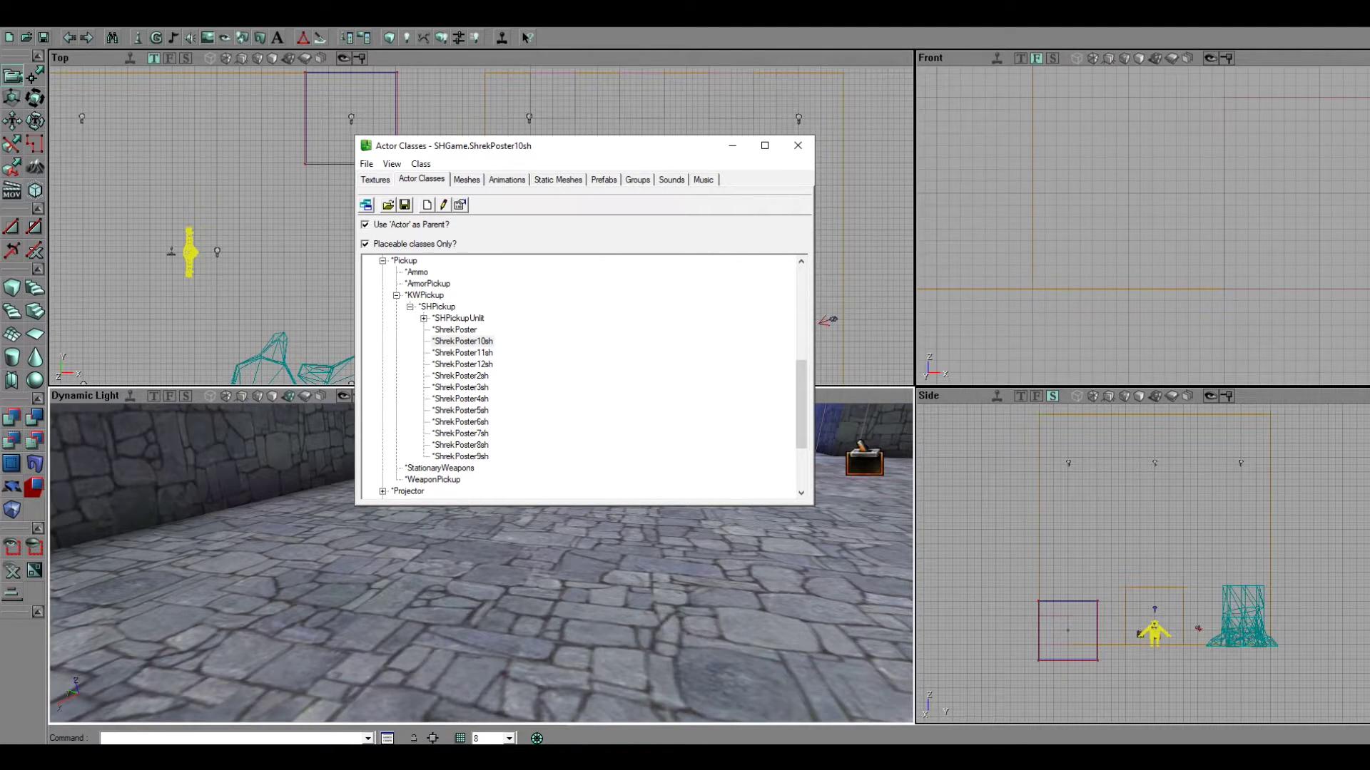
Step: Expand SHPickupUnlit and examine its pickup classes, including BoxOfEnergyBars and EnergyKeg
left_click(423, 318)
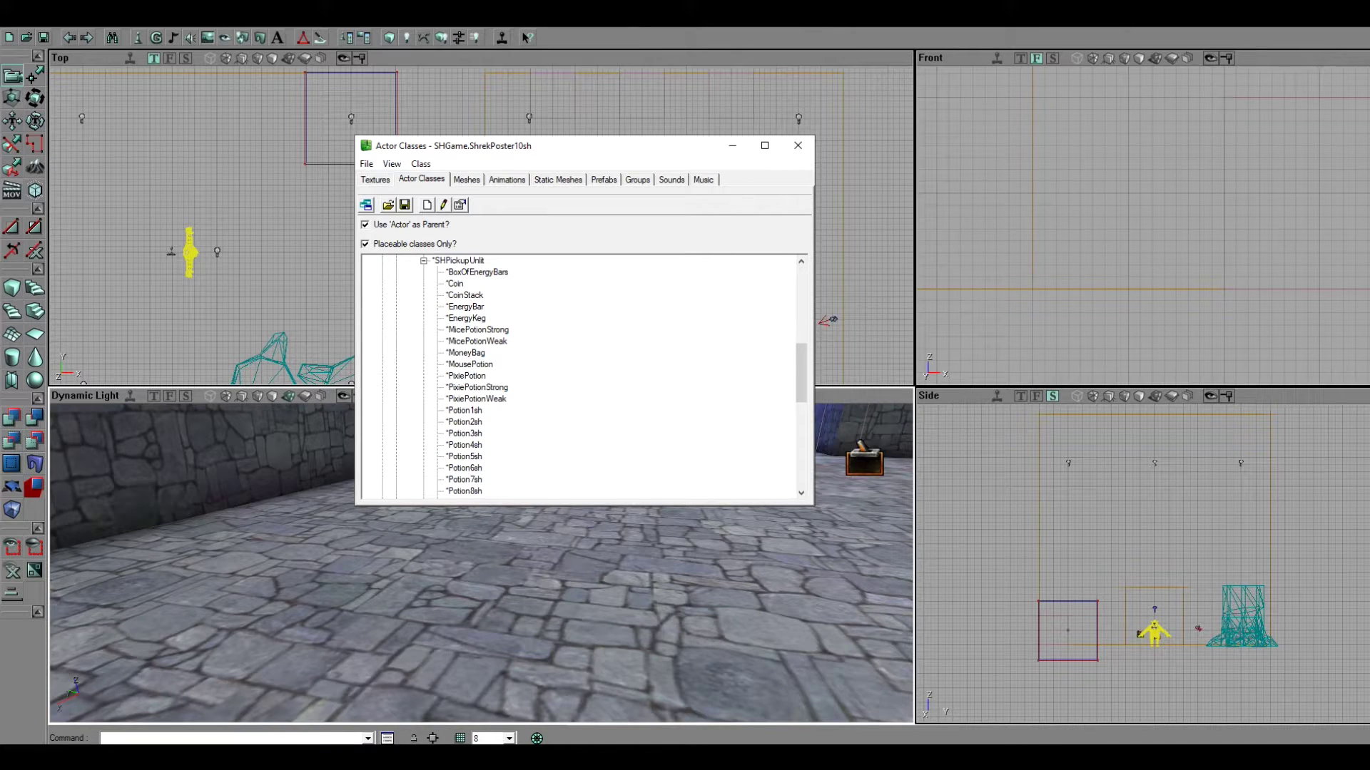
left_click(477, 273)
scroll(476, 272, "down", 2)
scroll(477, 272, "up", 1)
scroll(476, 273, "down", 2)
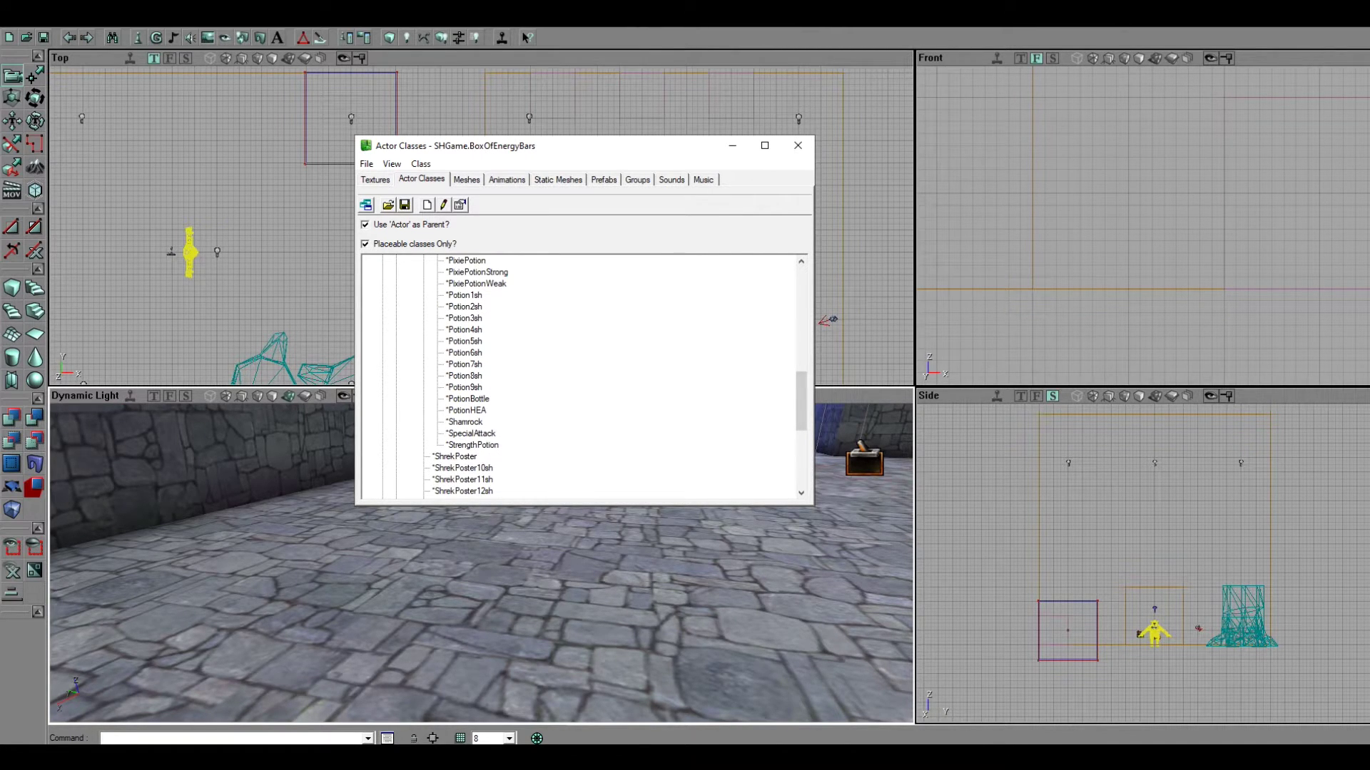
scroll(582, 376, "up", 3)
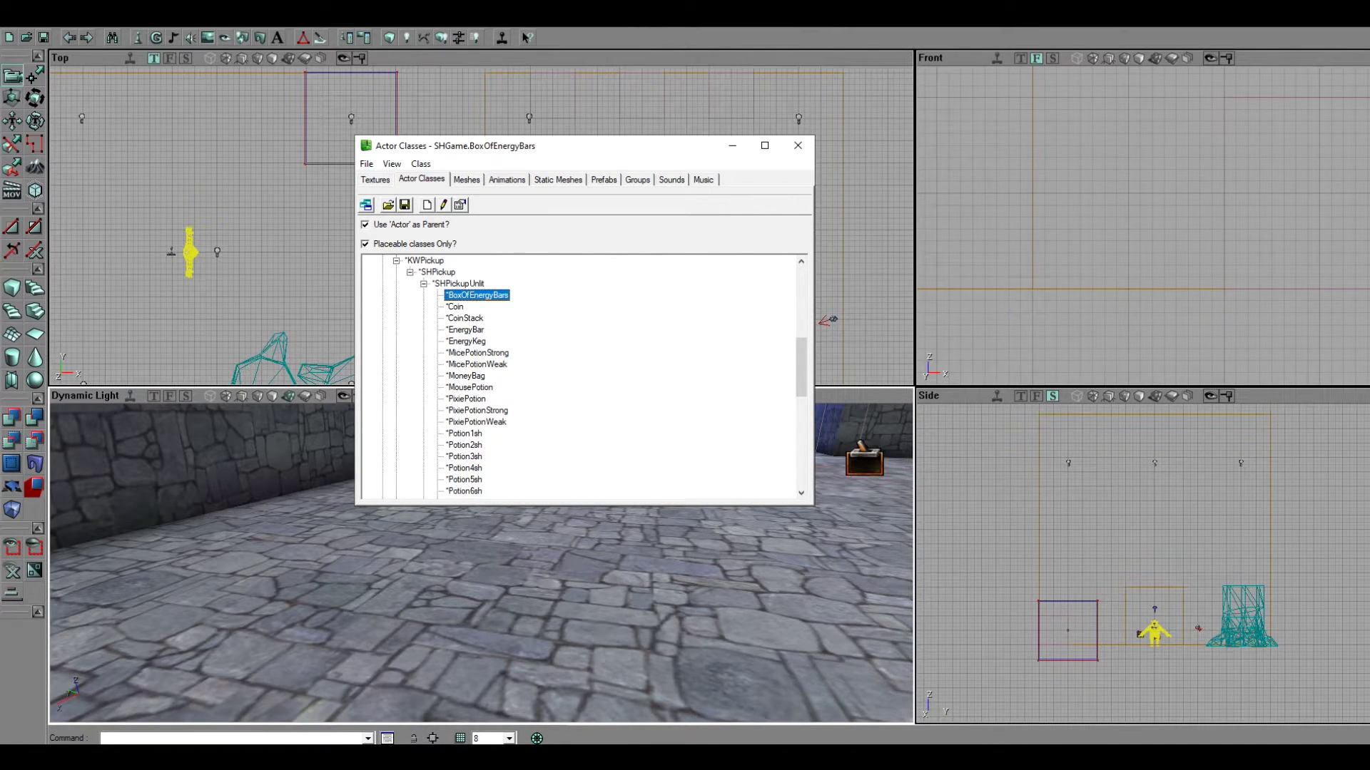
left_click(466, 342)
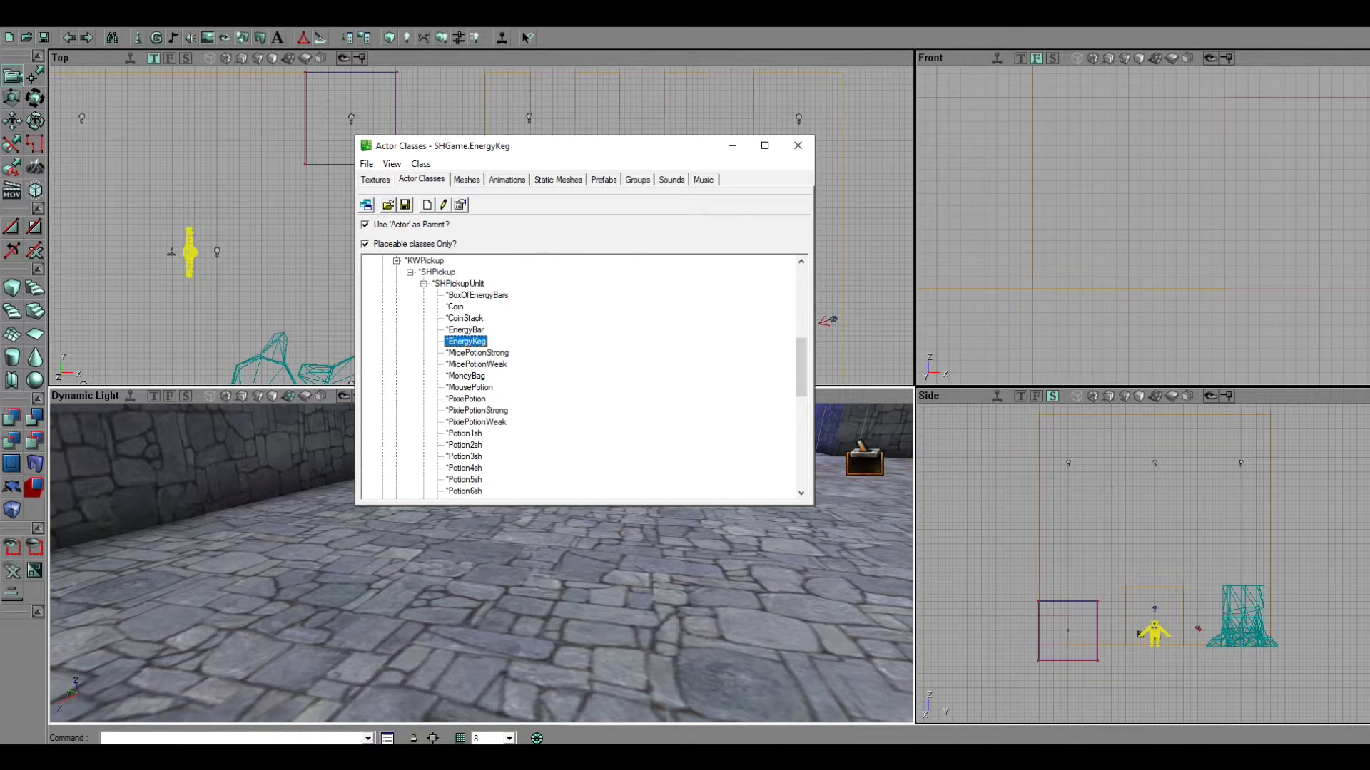
left_click(477, 295)
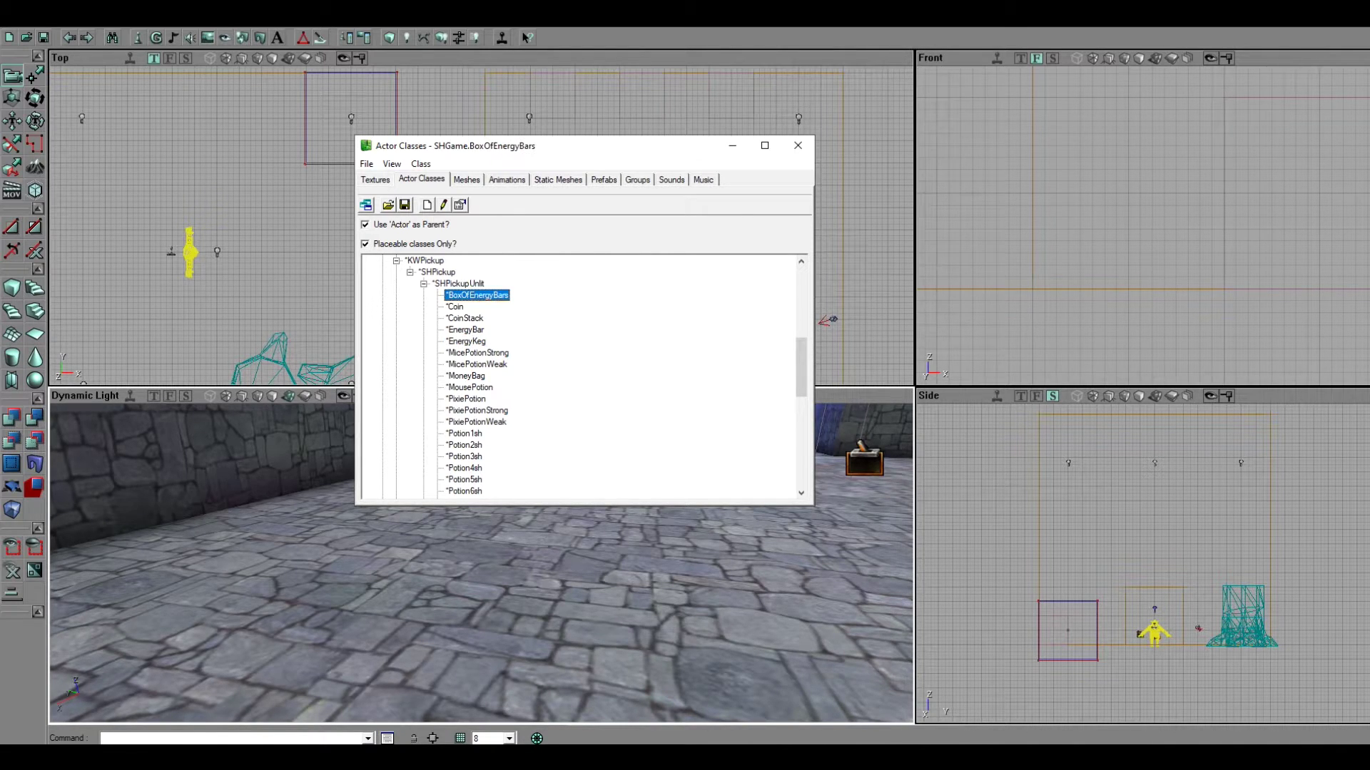
left_click(466, 341)
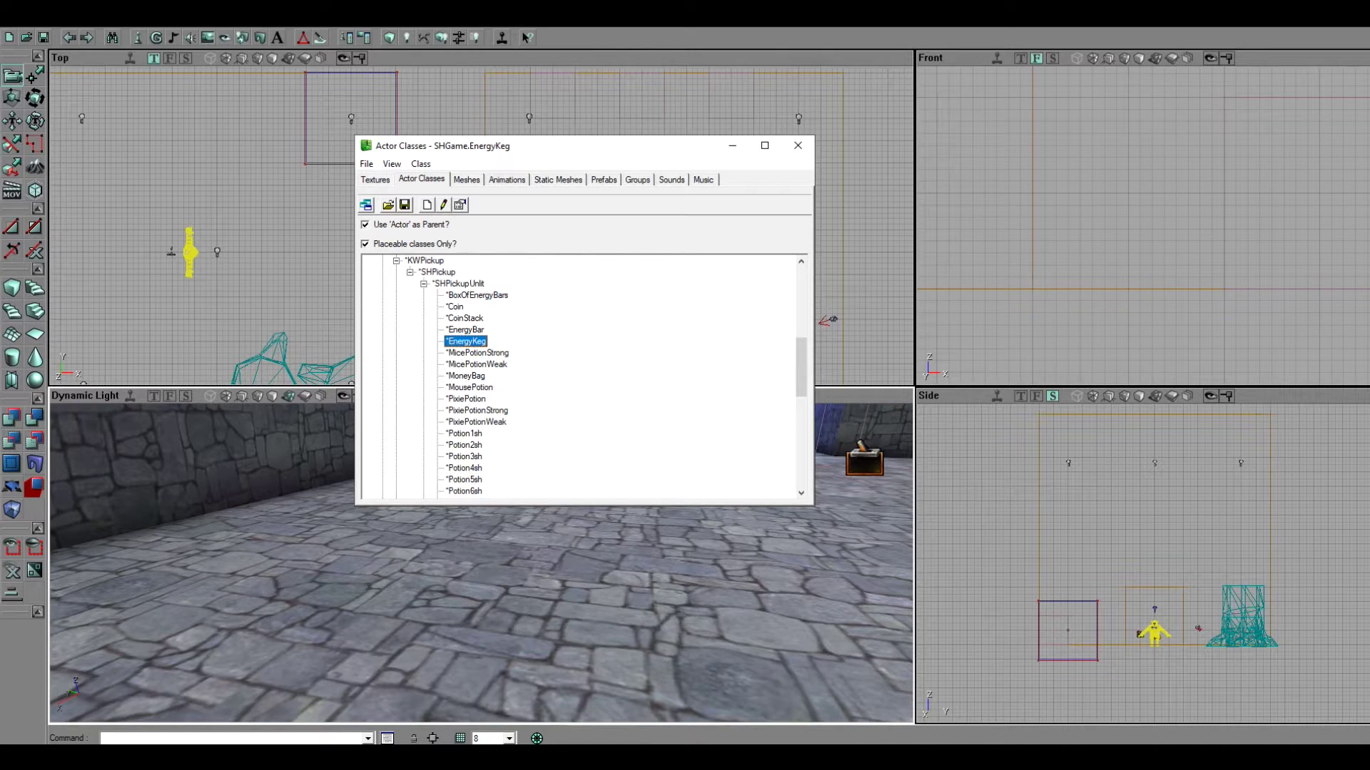
Step: Place a Coin pickup on top of the shorter tree stump
left_click(454, 307)
right_click_drag(642, 606, 342, 606)
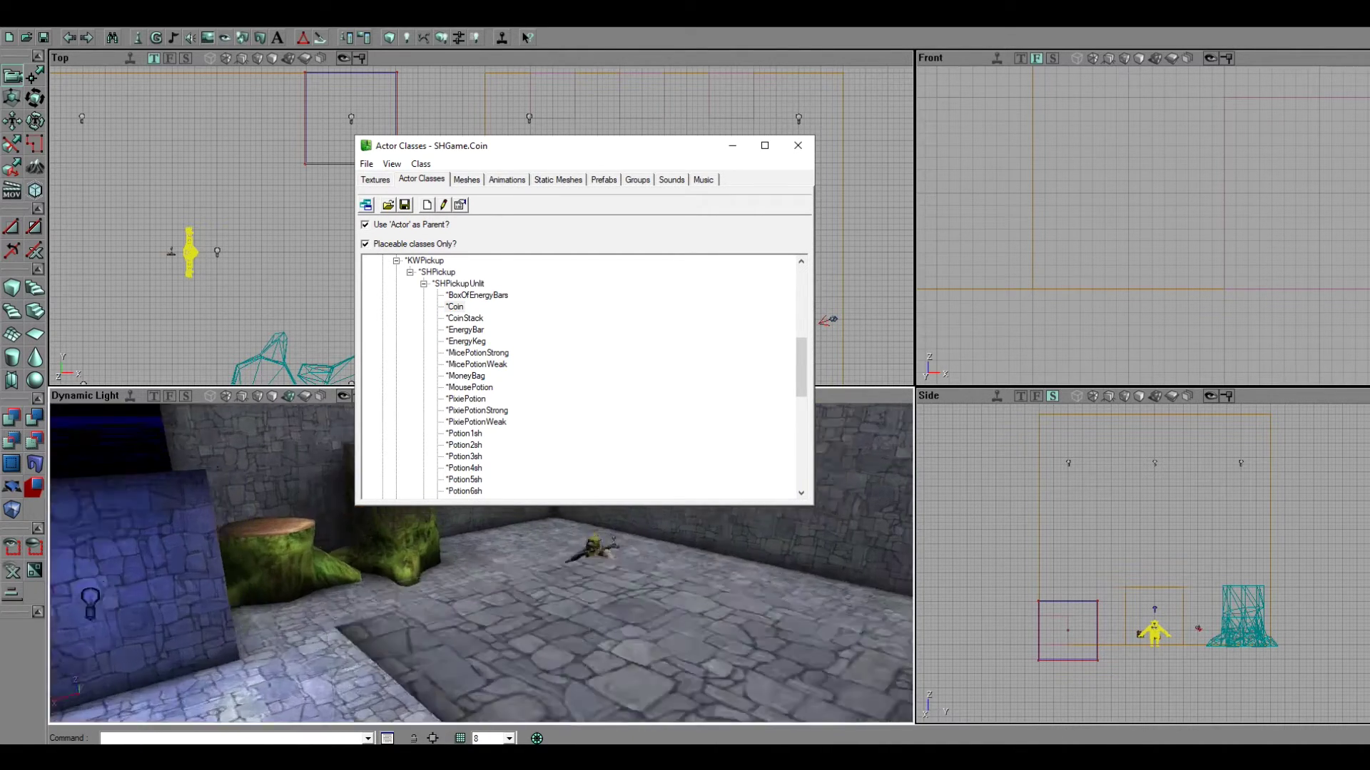
left_click_drag(485, 614, 471, 542)
right_click_drag(471, 542, 435, 646)
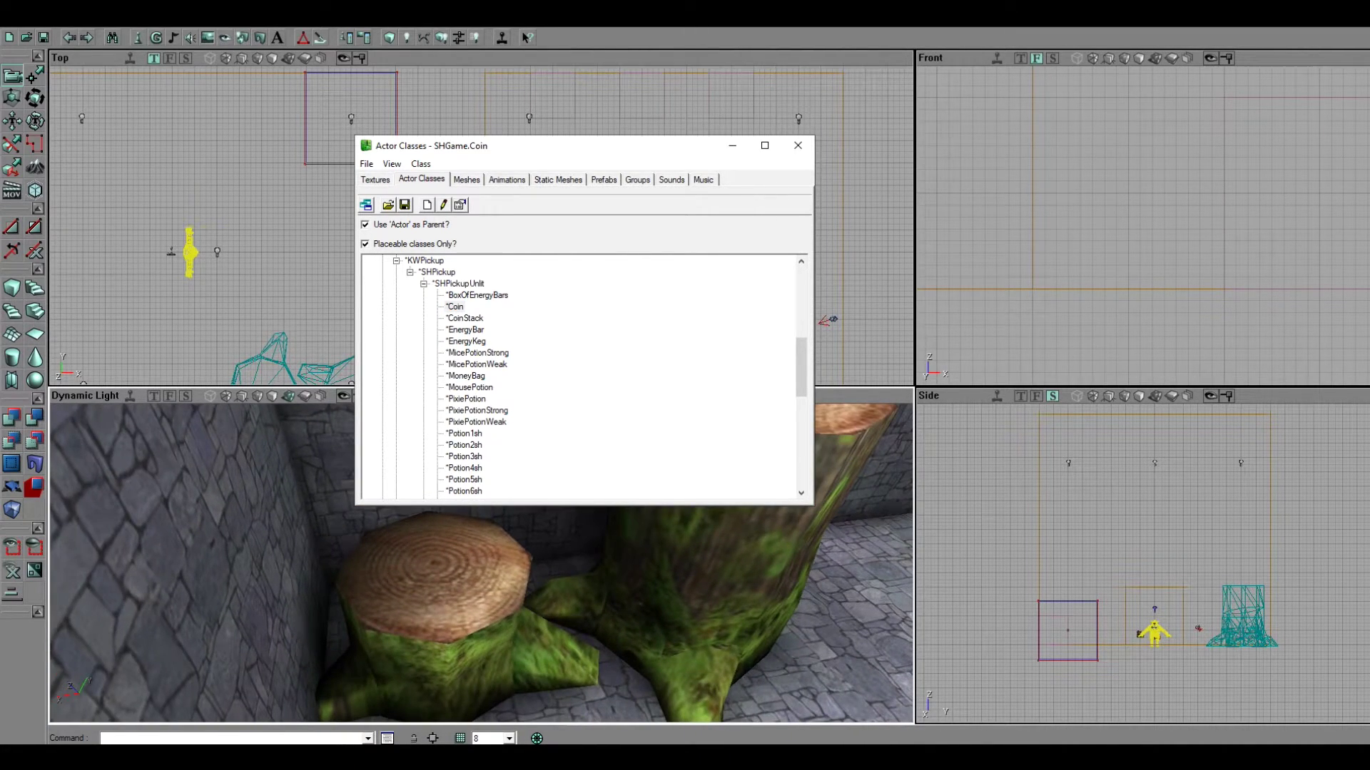
right_click(434, 564)
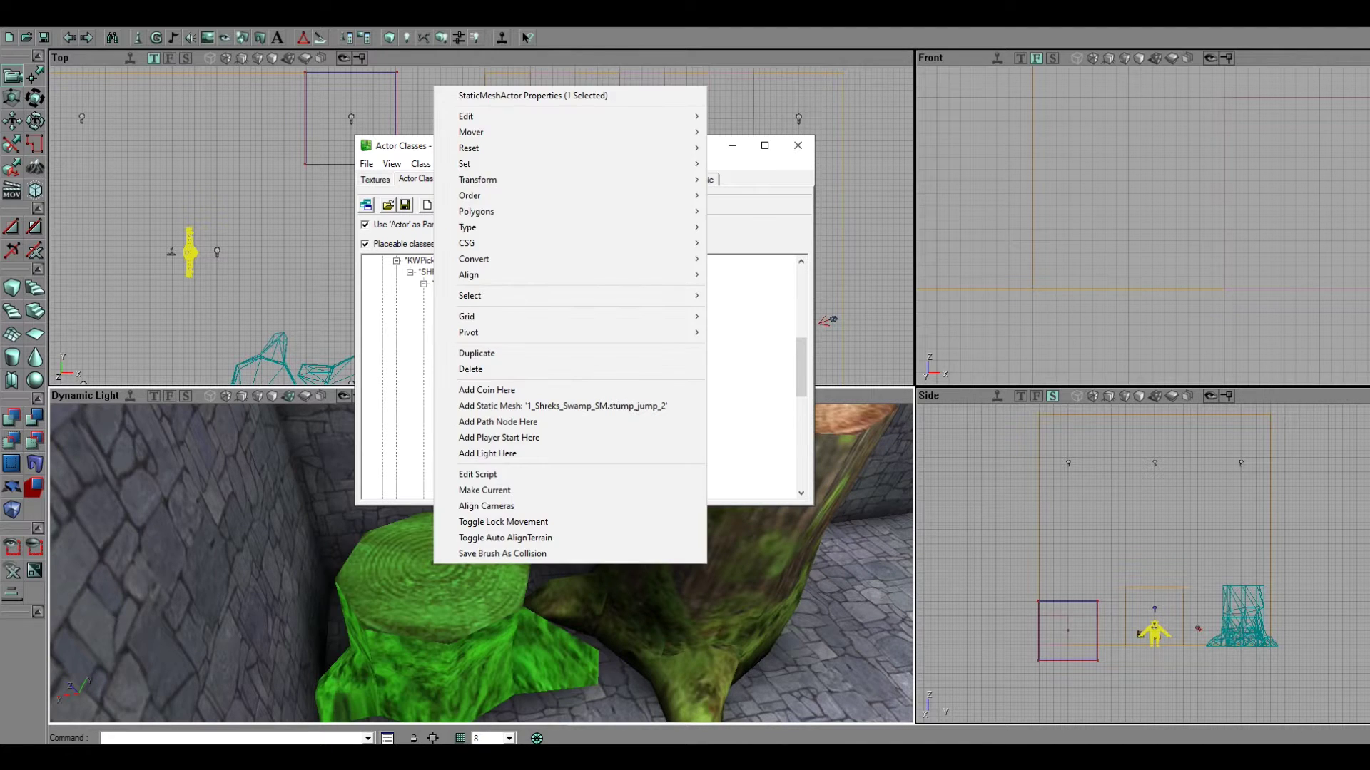
left_click(499, 389)
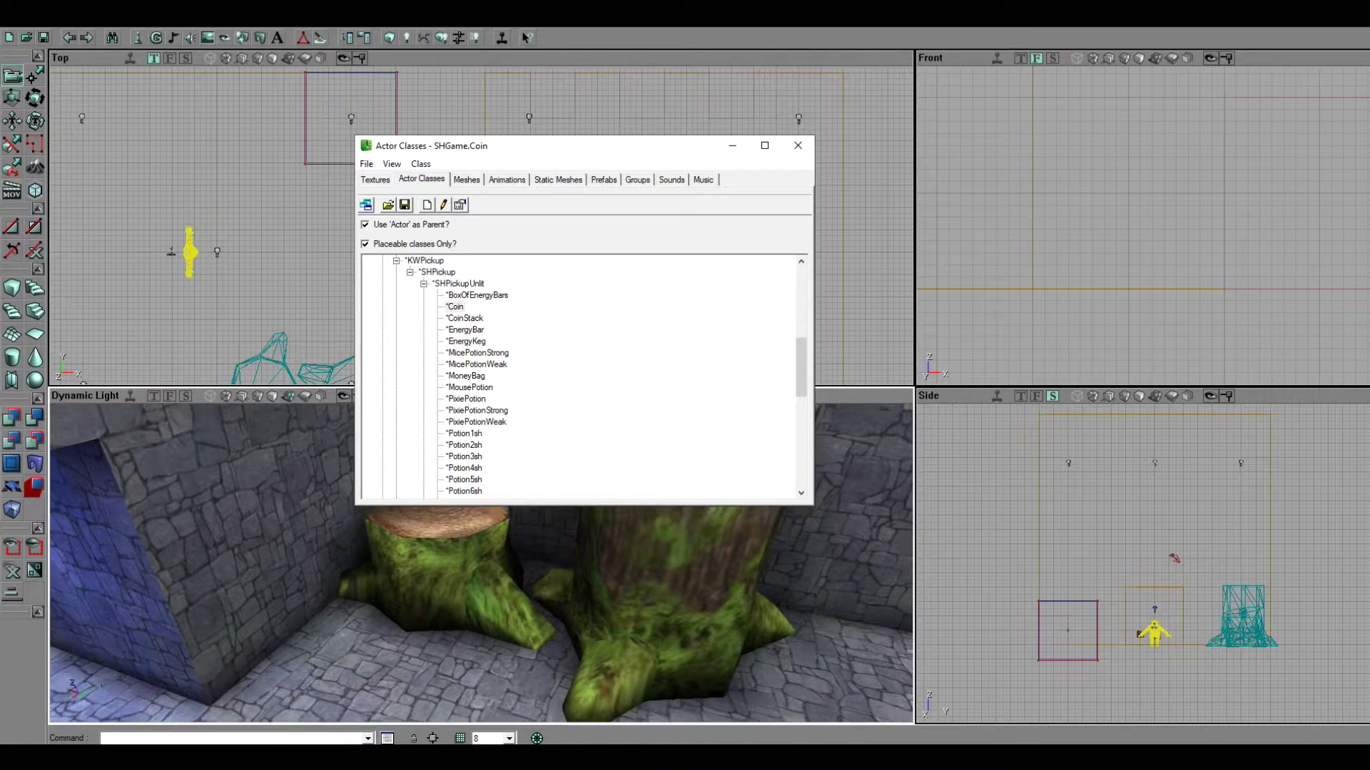
Step: Move the class browser off the 3D view and scatter five Coin pickups over the floor in front of the two stumps
left_click_drag(532, 159, 1048, 102)
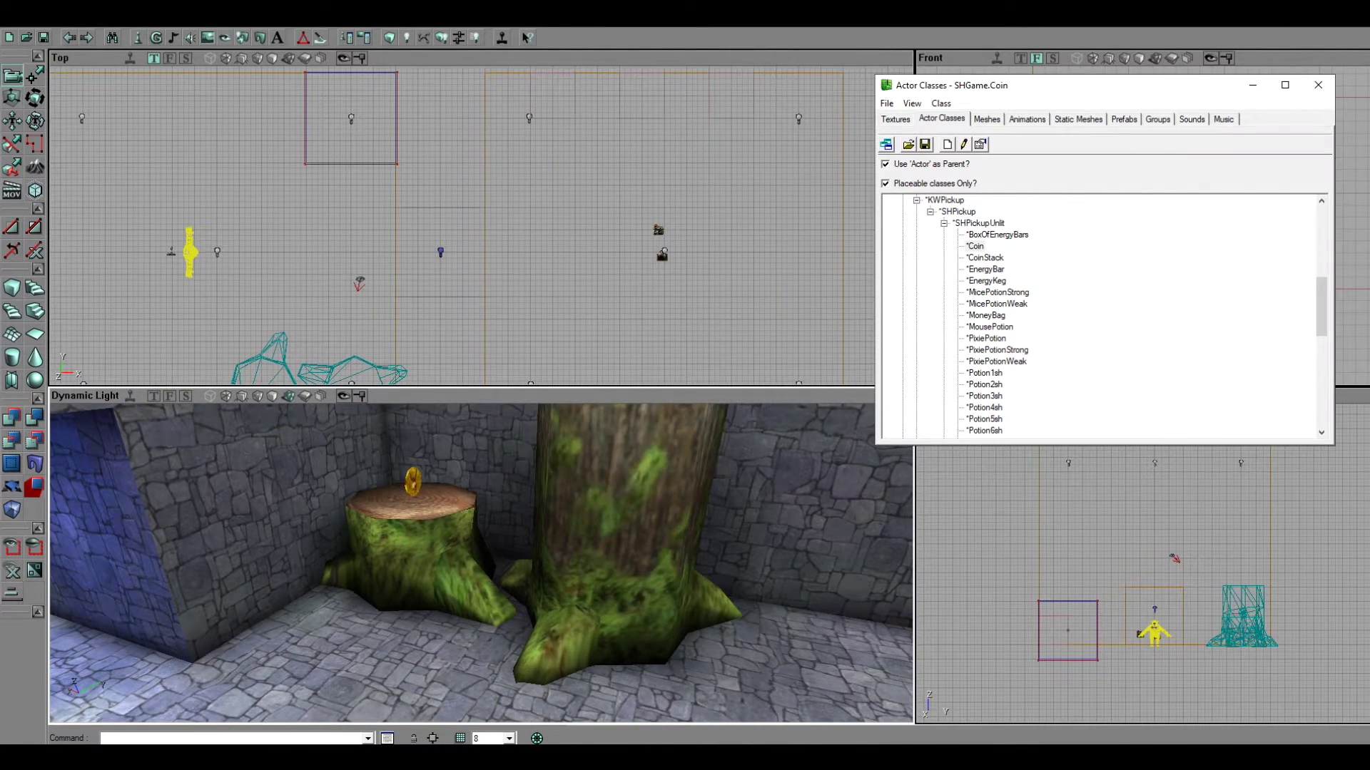
right_click(470, 535)
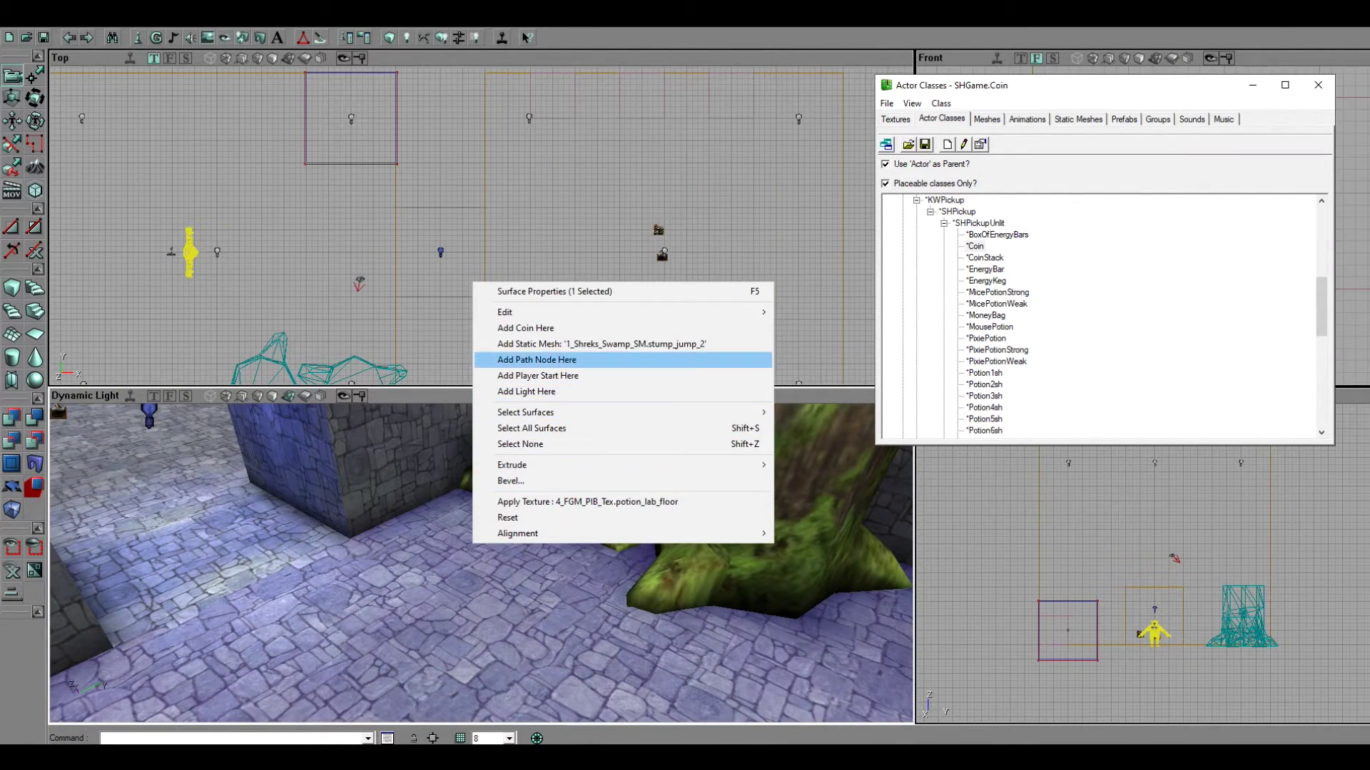
left_click(513, 329)
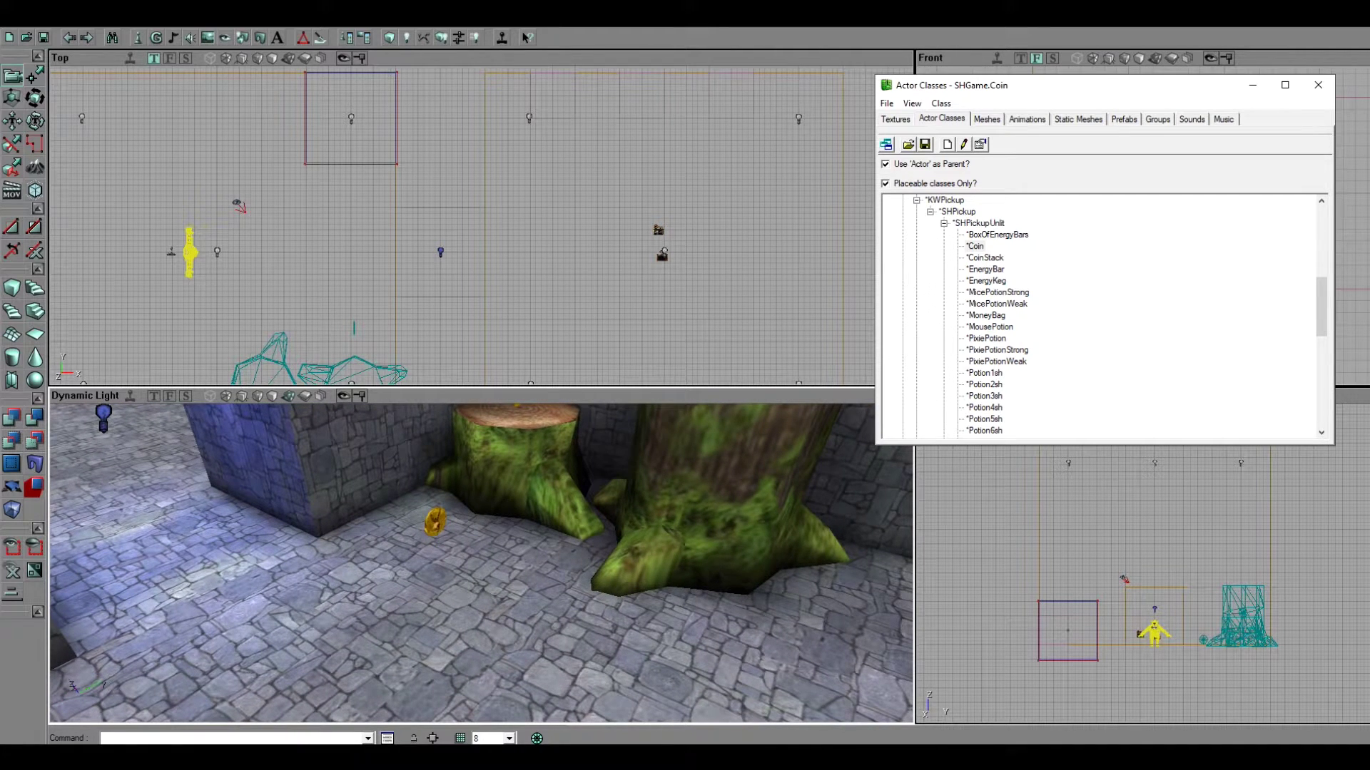
right_click(637, 553)
left_click(704, 379)
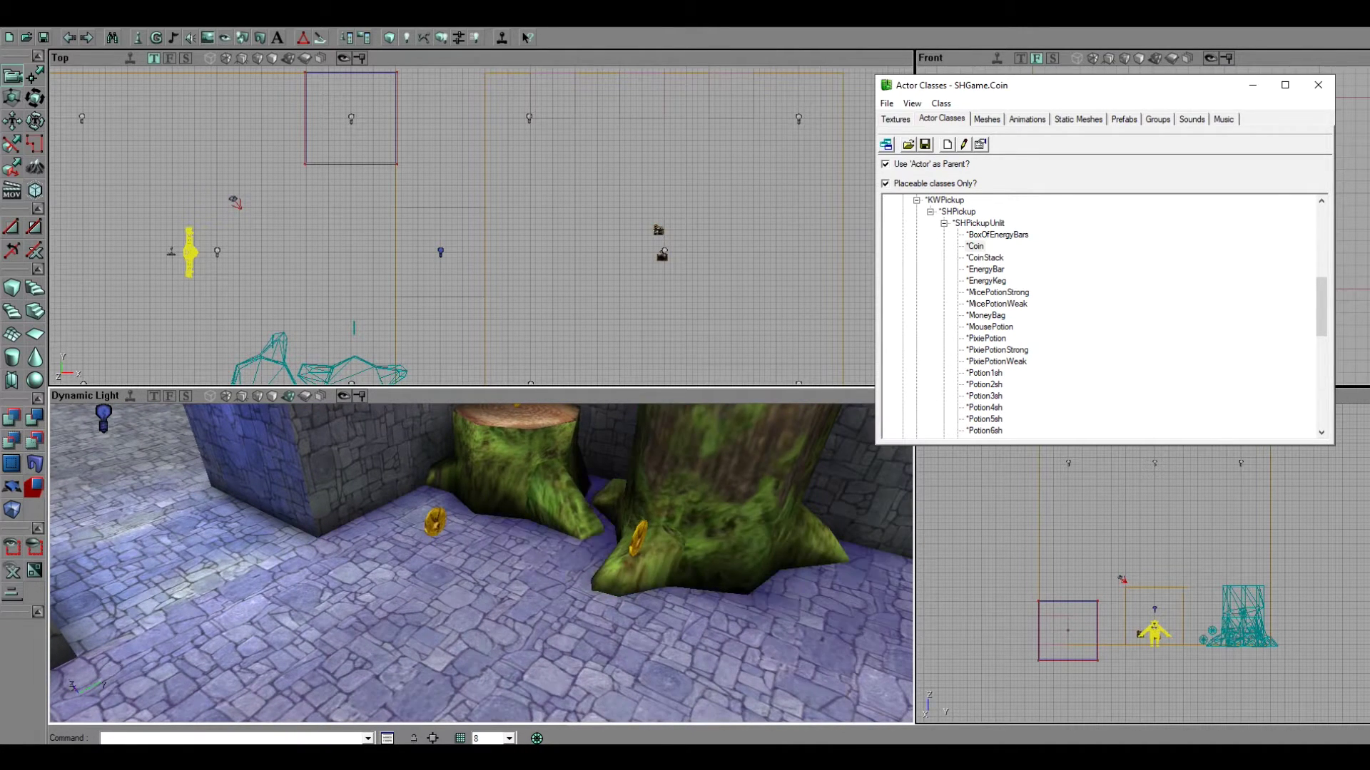
right_click(497, 605)
left_click(561, 387)
right_click_drag(557, 471, 521, 485)
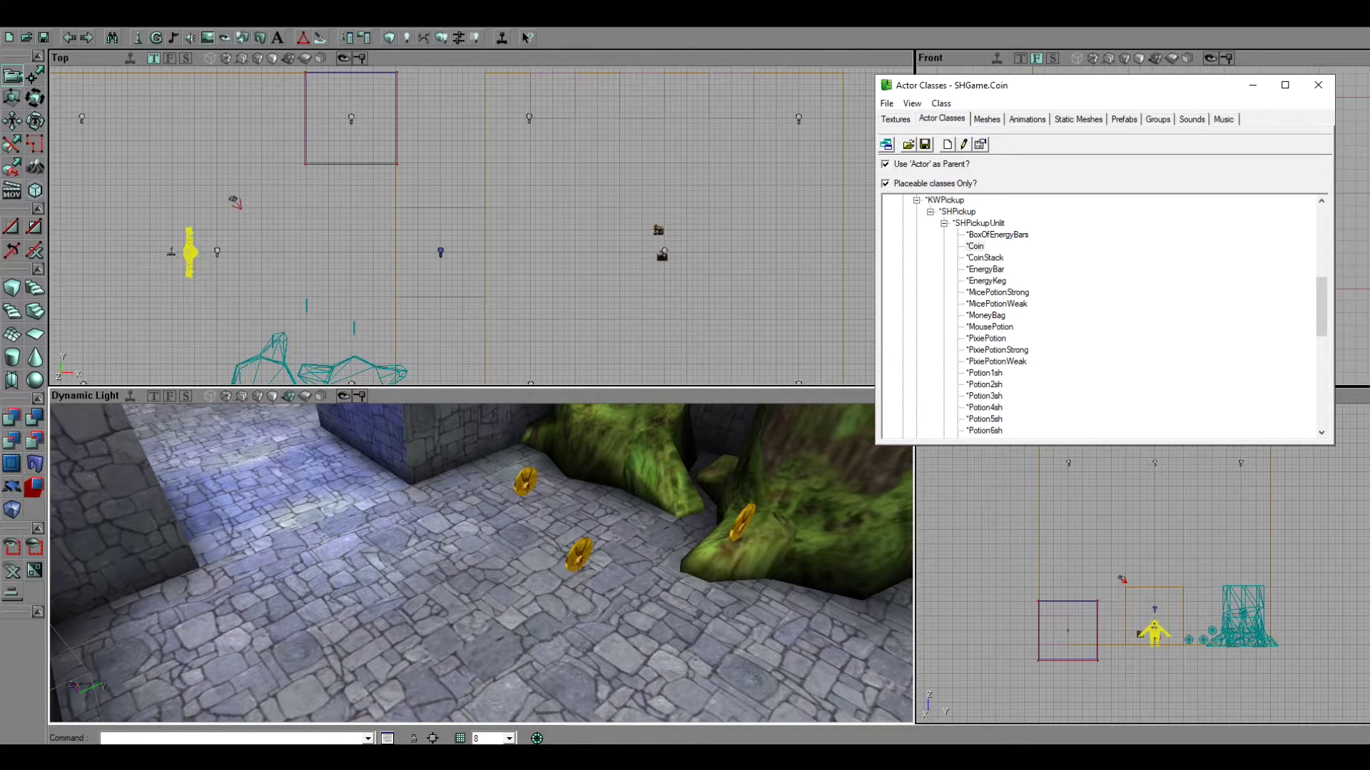
right_click(451, 494)
left_click(525, 279)
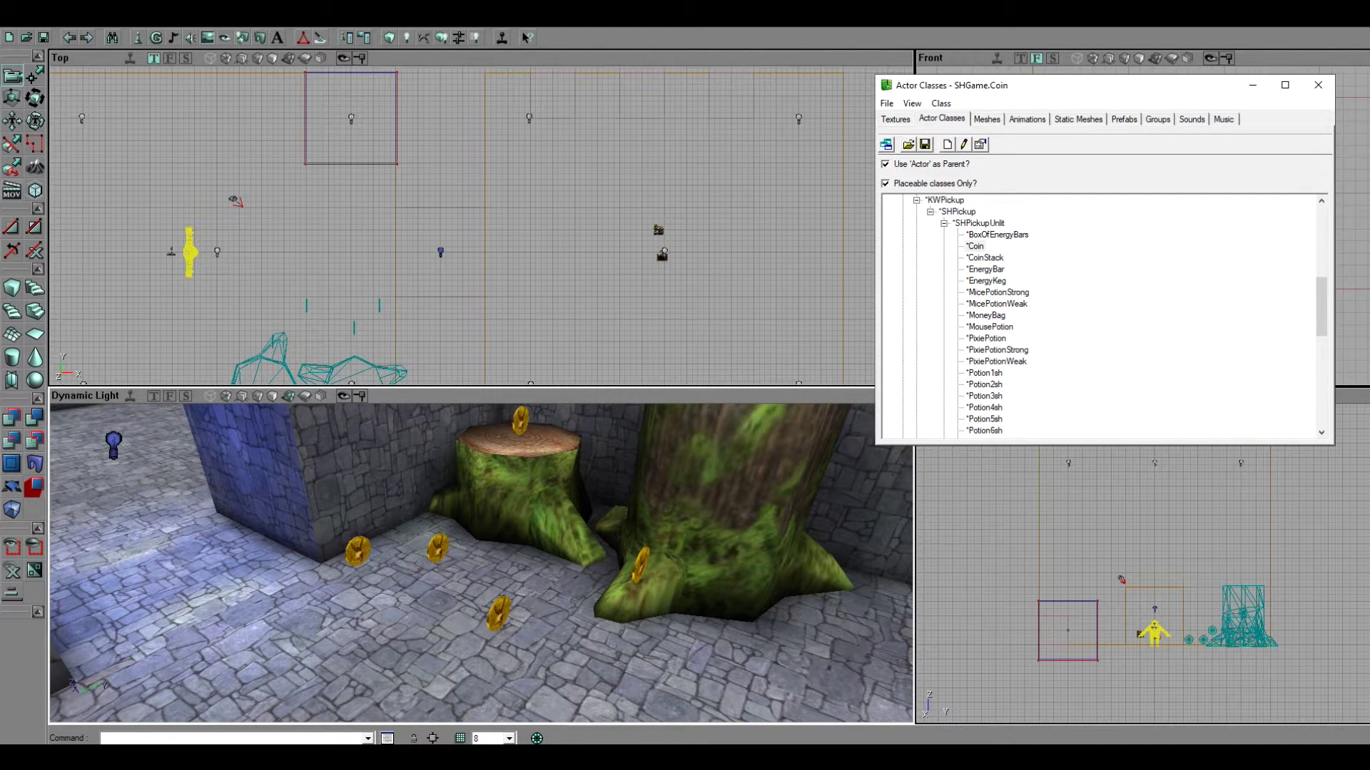
right_click(549, 589)
left_click(593, 374)
Step: Place a CoinStack pickup on top of the taller tree stump
right_click_drag(542, 542, 608, 437)
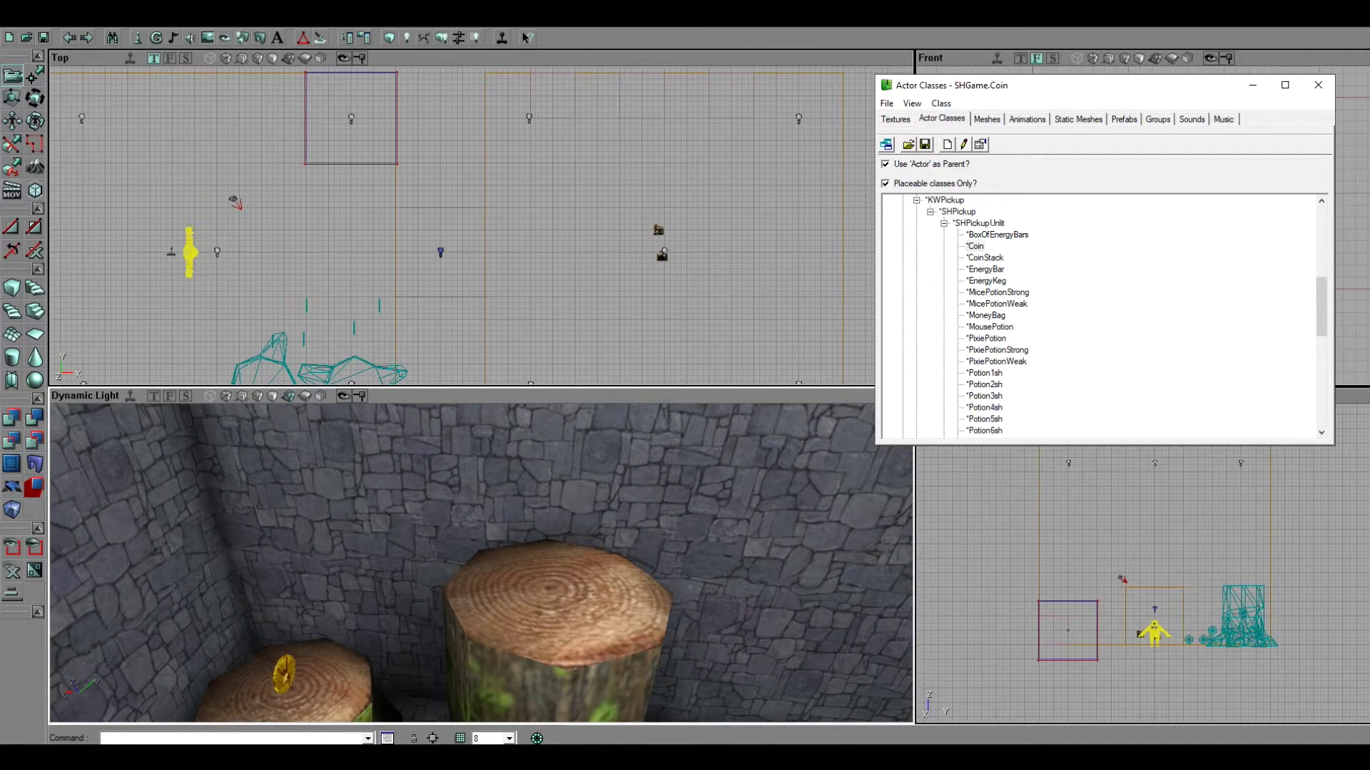
left_click(985, 258)
right_click_drag(606, 499, 600, 549)
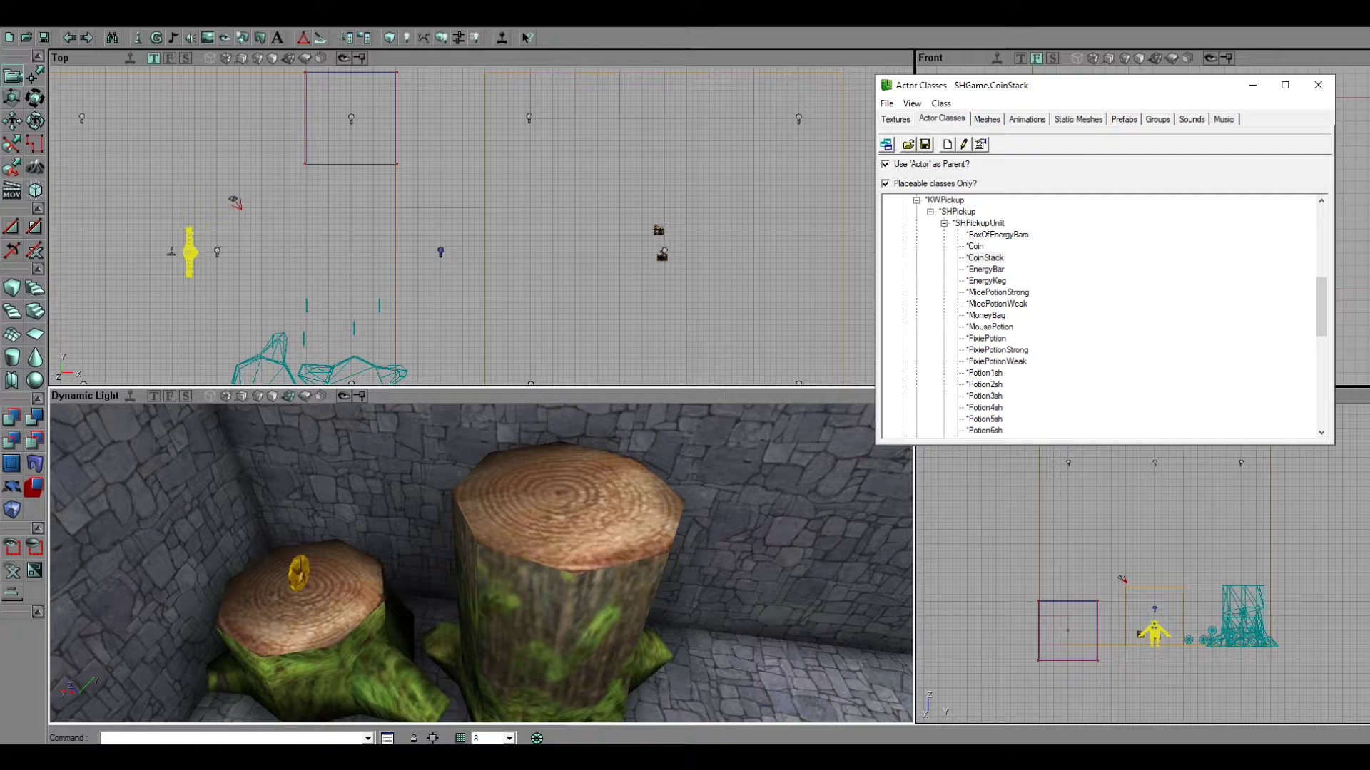
right_click(561, 492)
left_click(628, 318)
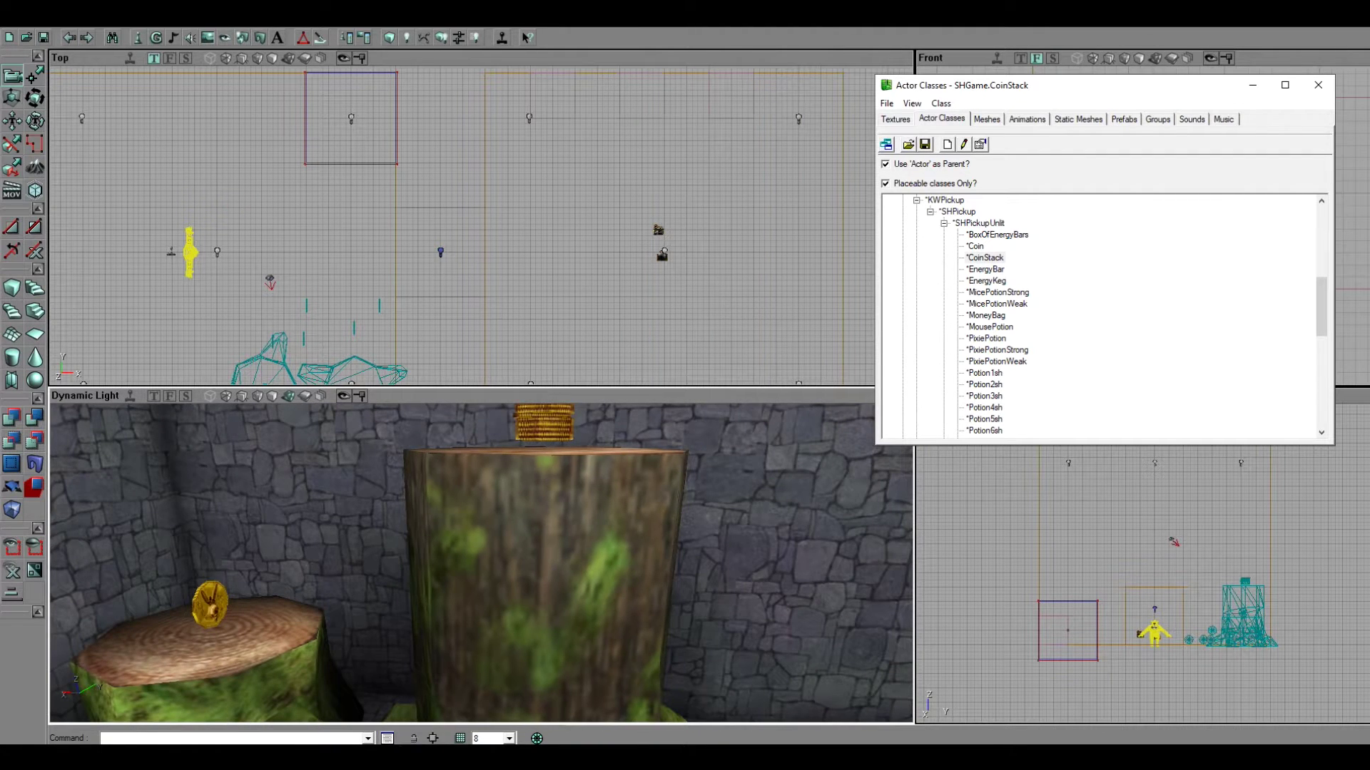
Step: Place an EnergyBar pickup on the floor among the coins in front of the stumps
right_click_drag(560, 492, 468, 552)
left_click_drag(467, 553, 425, 564)
left_click(986, 269)
right_click(410, 613)
left_click(472, 397)
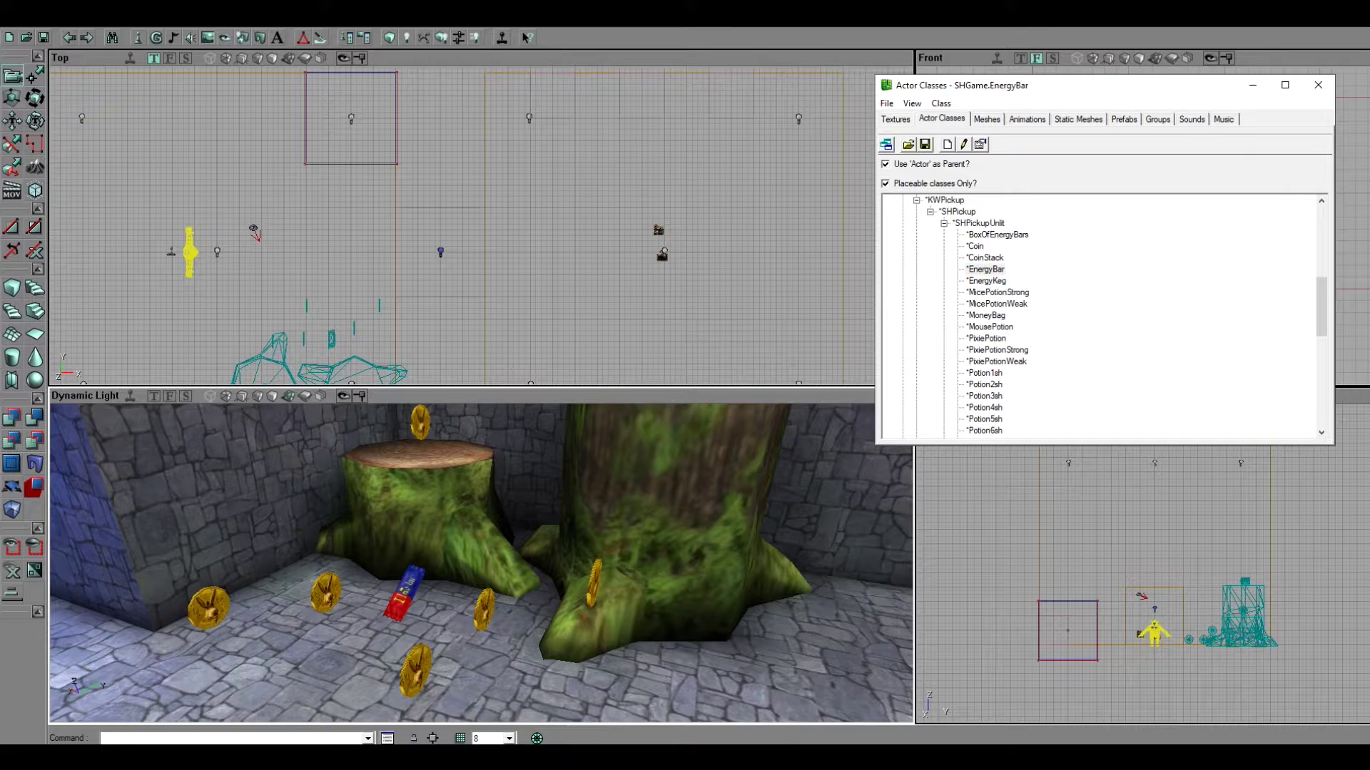
Step: Review the potion pickup classes, from MicePotionStrong and MicePotionWeak through the PixiePotion variants to StrengthPotion
mouse_move(457, 563)
left_mouse_down()
mouse_move(466, 606)
mouse_move(465, 589)
left_mouse_up()
left_click(998, 293)
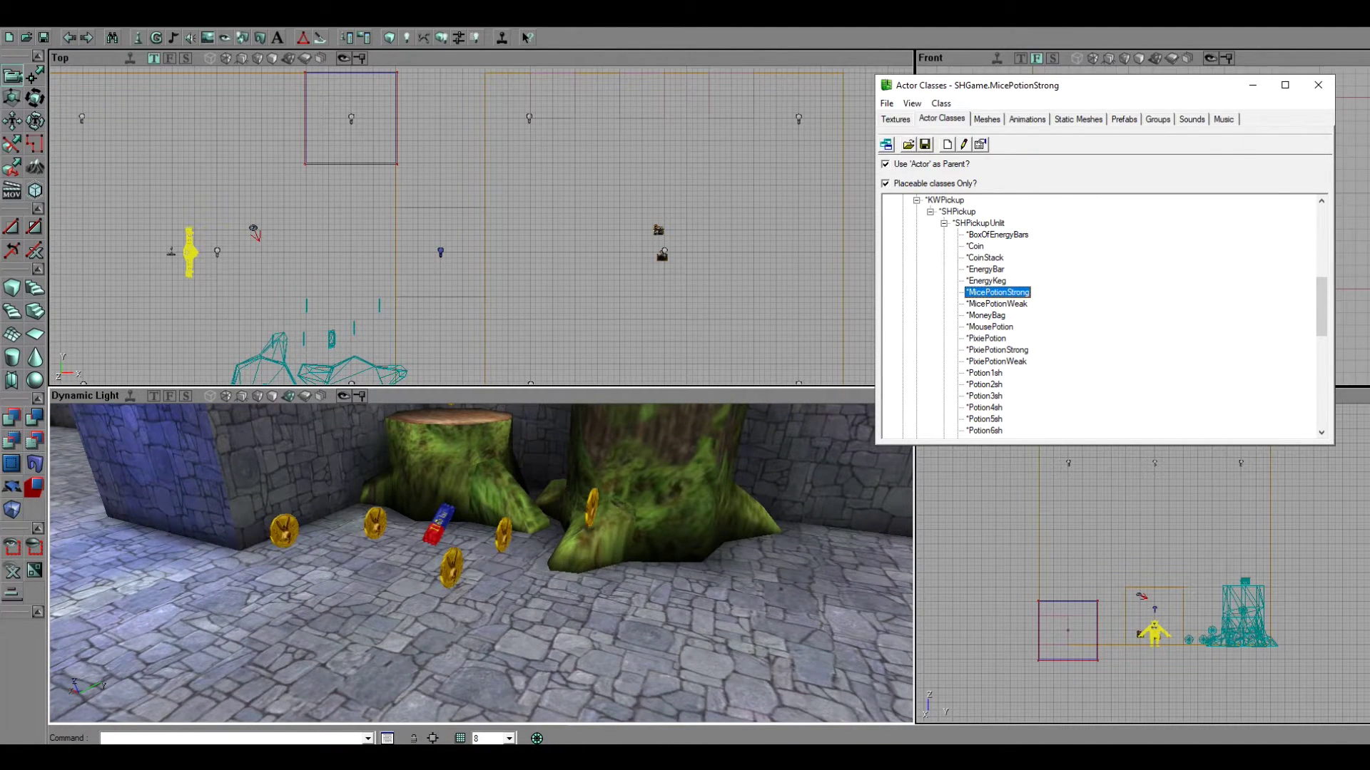
left_click(997, 304)
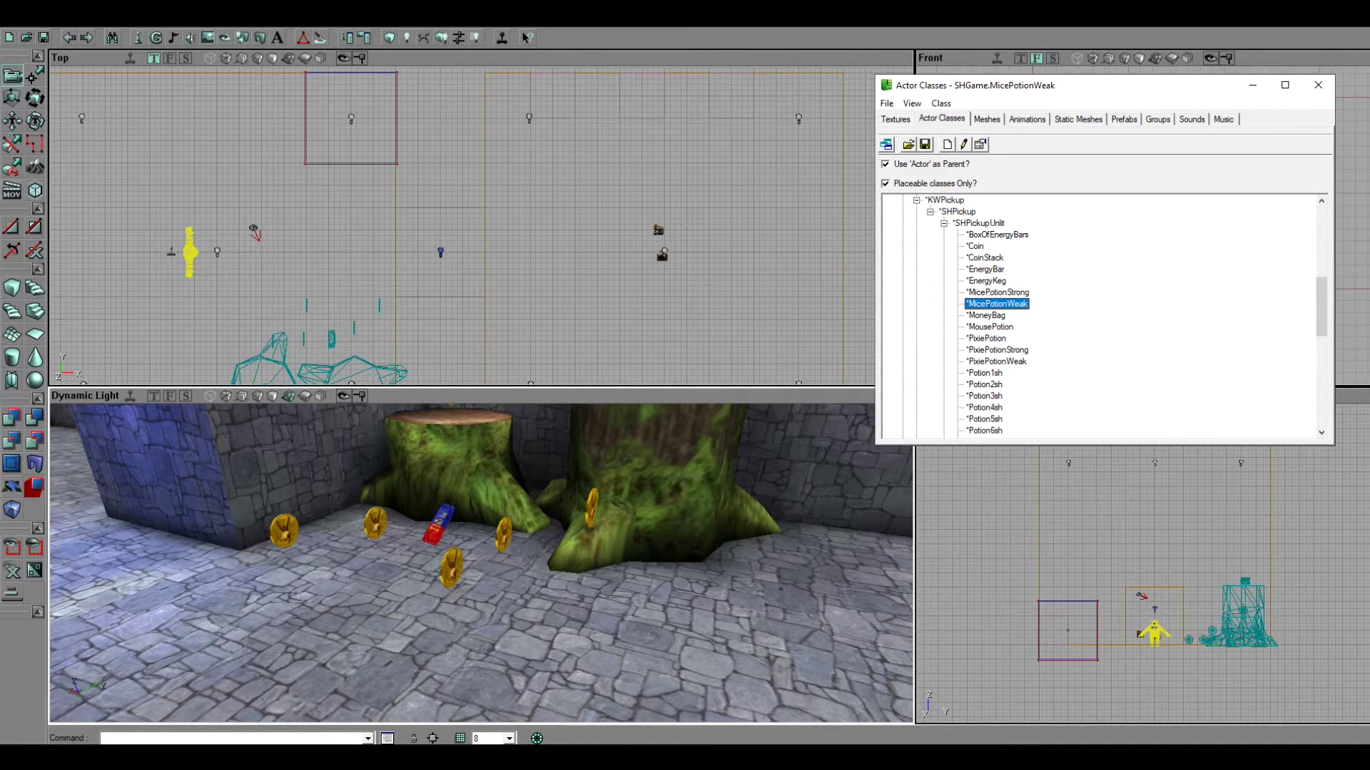
left_click(998, 292)
left_click(997, 304)
left_click(997, 350)
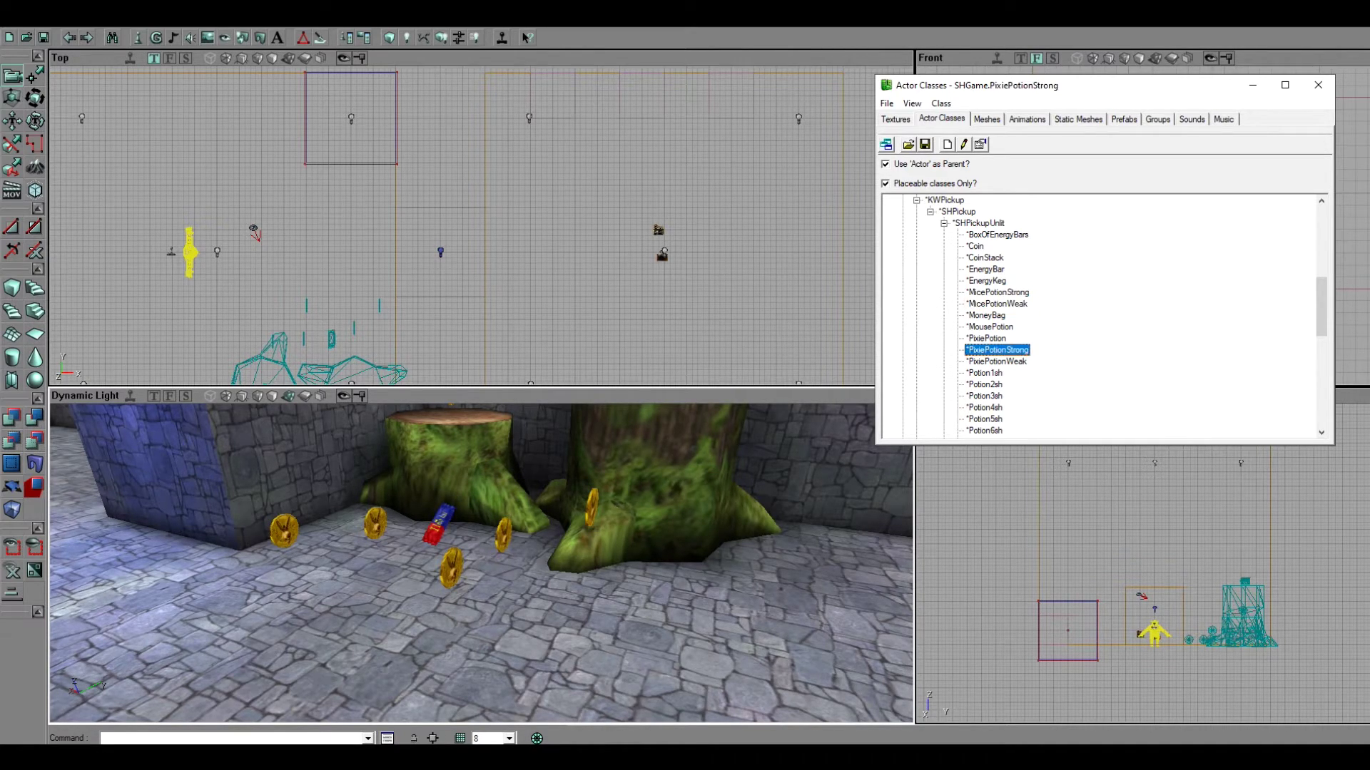
left_click(997, 361)
scroll(997, 361, "down", 5)
left_click(993, 361)
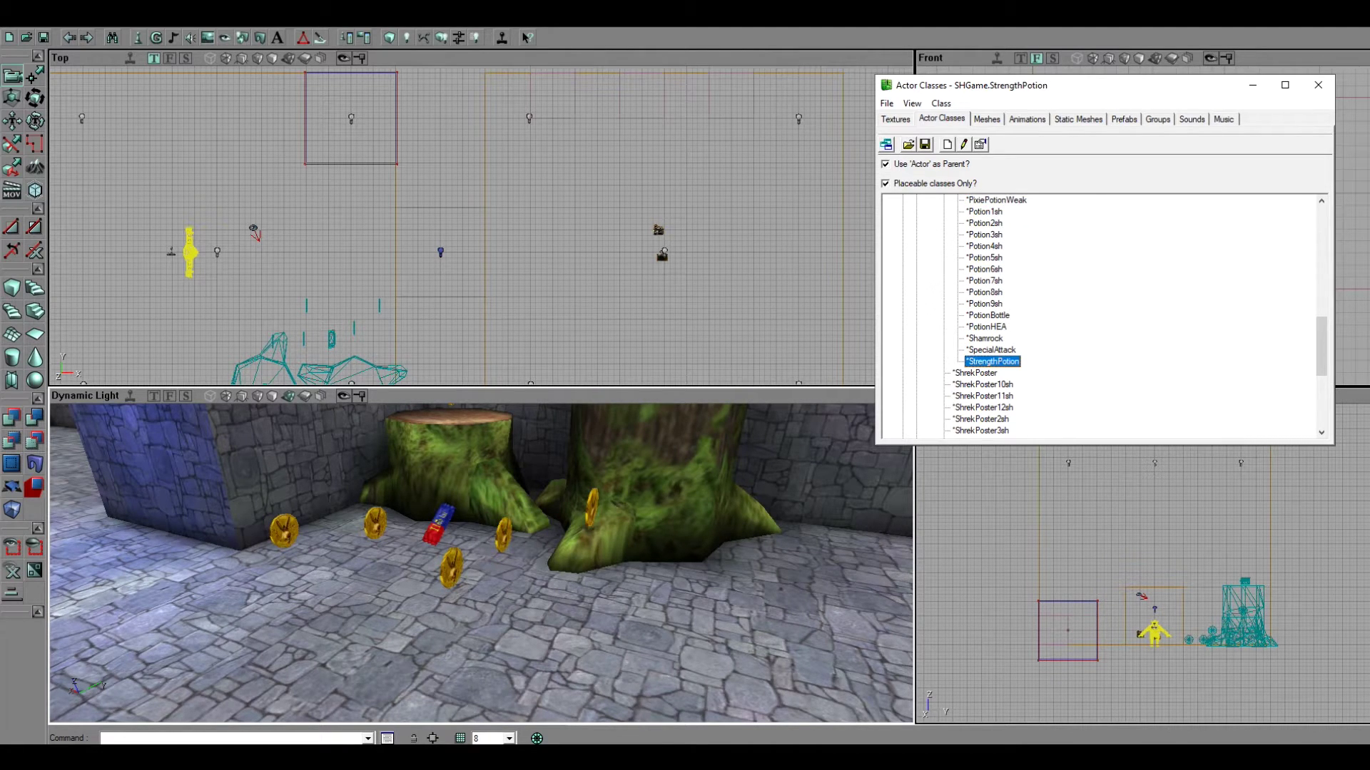
Step: Place a Shamrock pickup on the floor beside the coins in front of the stumps
left_click(985, 338)
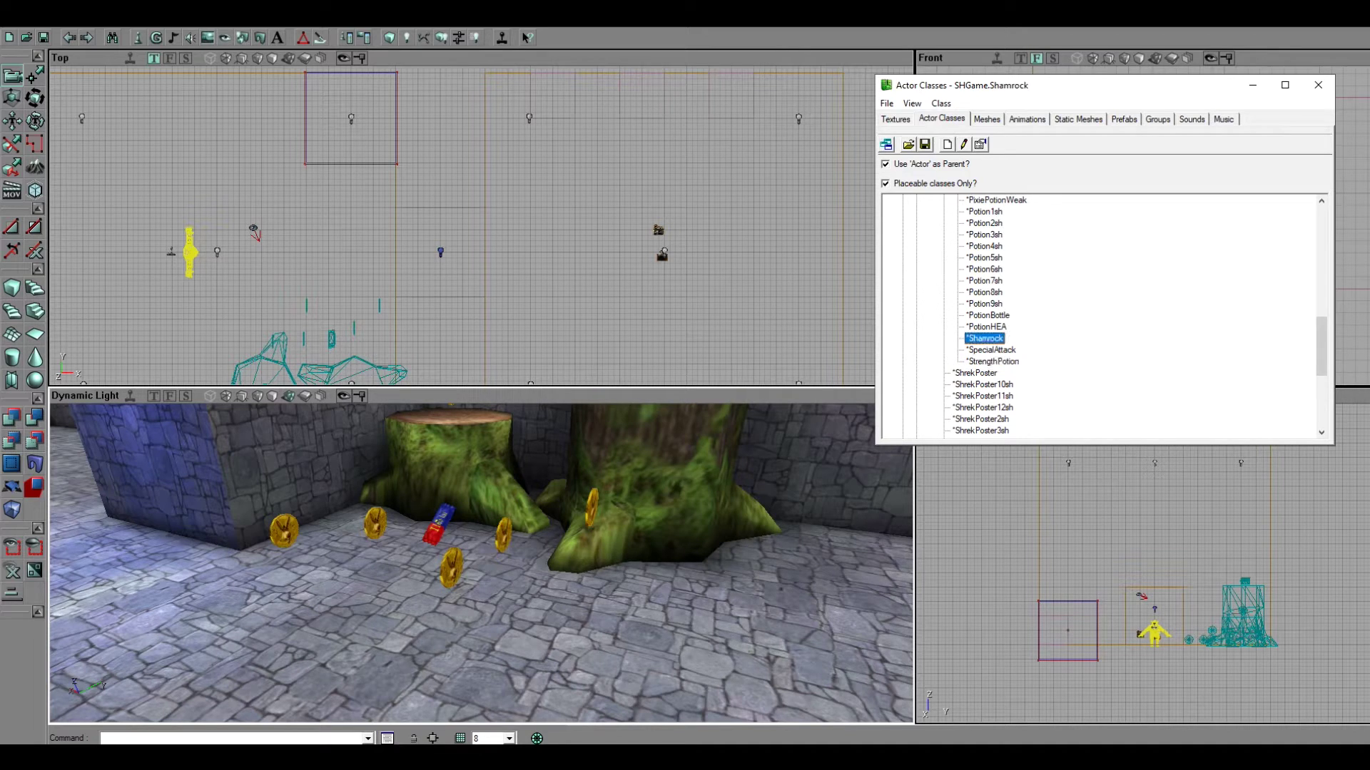
right_click_drag(436, 531, 388, 548)
right_click(389, 548)
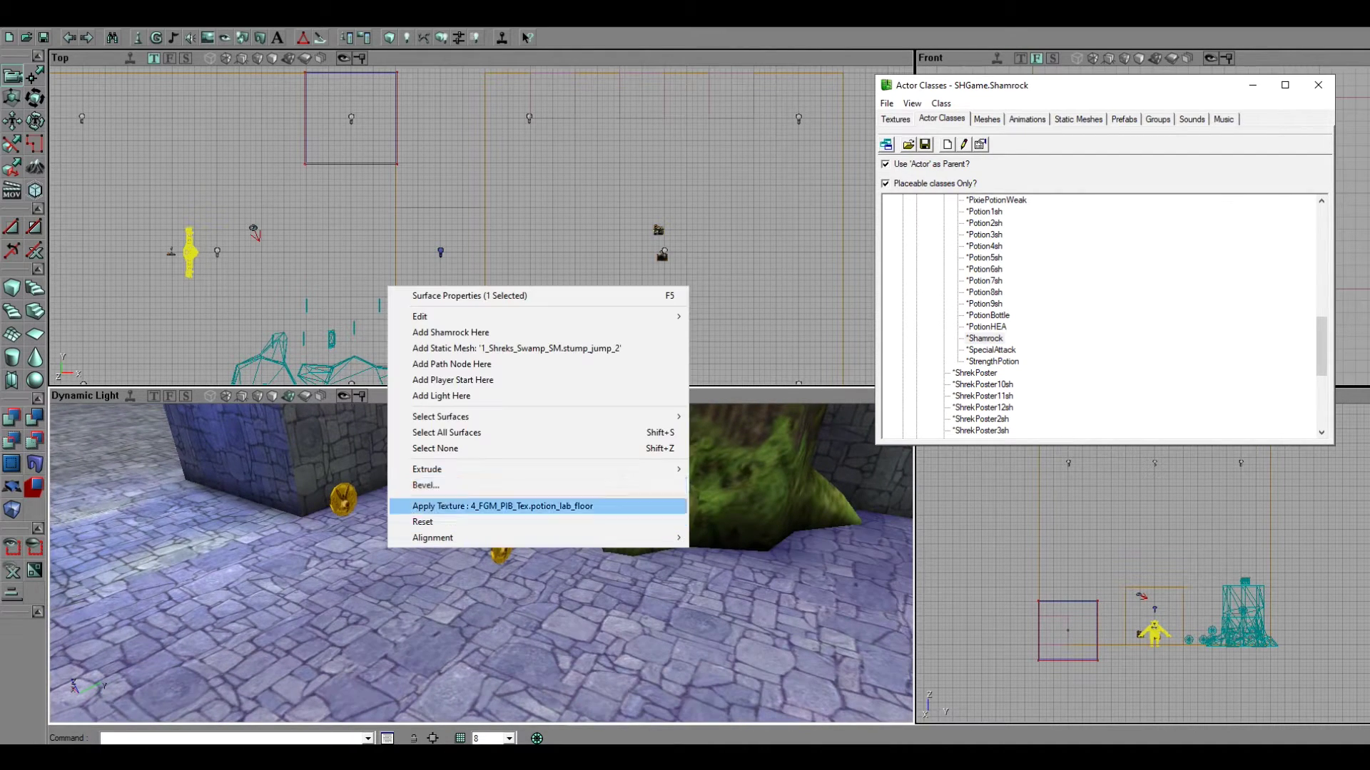
left_click(450, 333)
Step: Look over the MousePotion, PixiePotion and MicePotion pickup classes, including their Strong and Weak variants
scroll(986, 344, "up", 5)
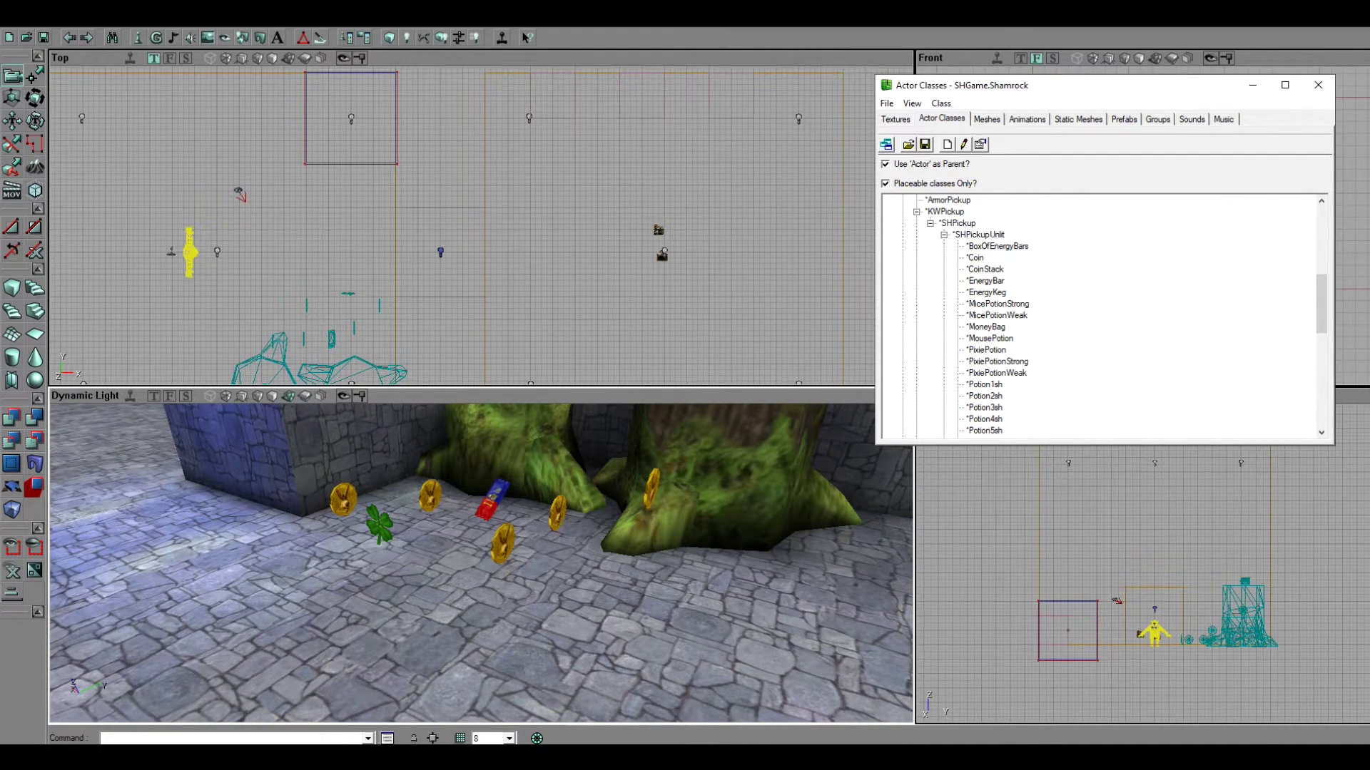
left_click(986, 351)
left_click(989, 339)
left_click(986, 350)
left_click(996, 361)
left_click(996, 373)
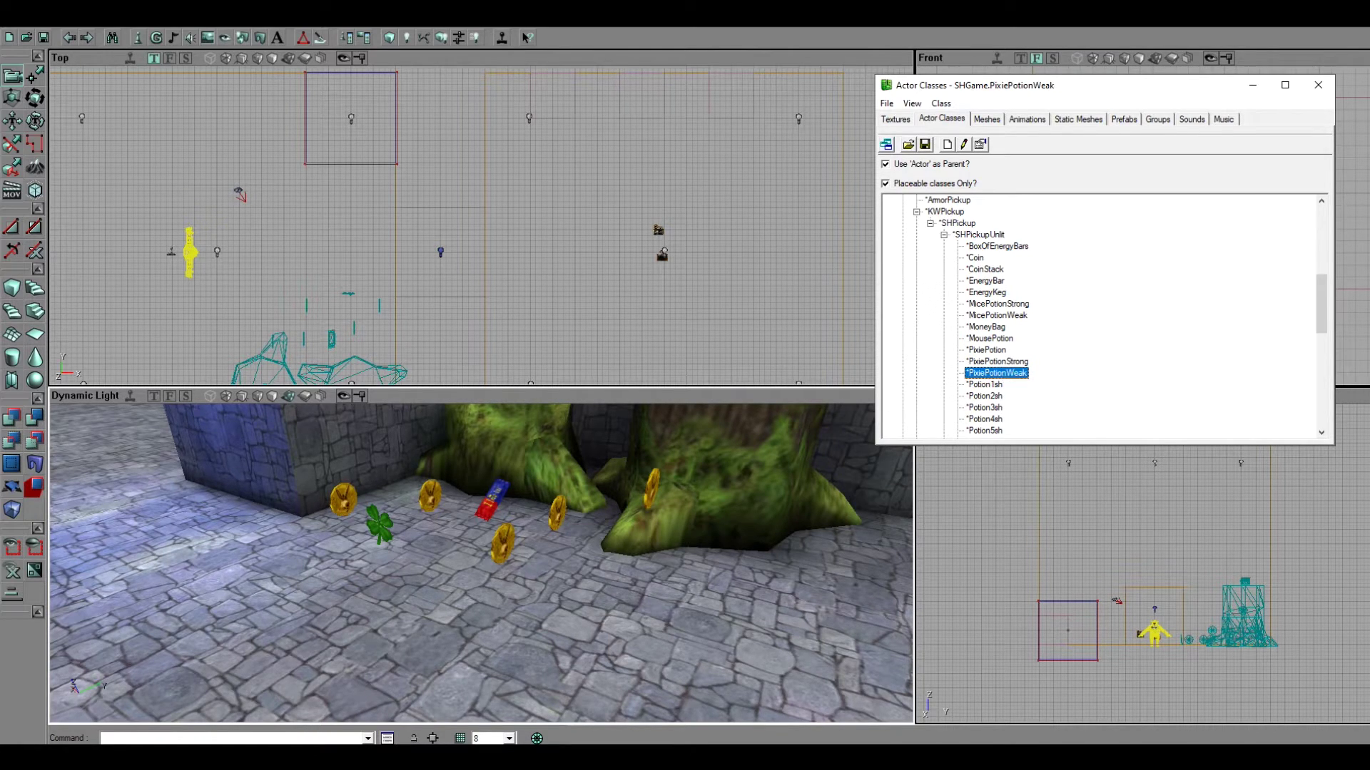
left_click(997, 315)
left_click(997, 304)
Step: Place a MoneyBag pickup high on the stone wall behind the taller stump
left_click(986, 326)
right_click_drag(785, 486, 835, 431)
right_click(578, 523)
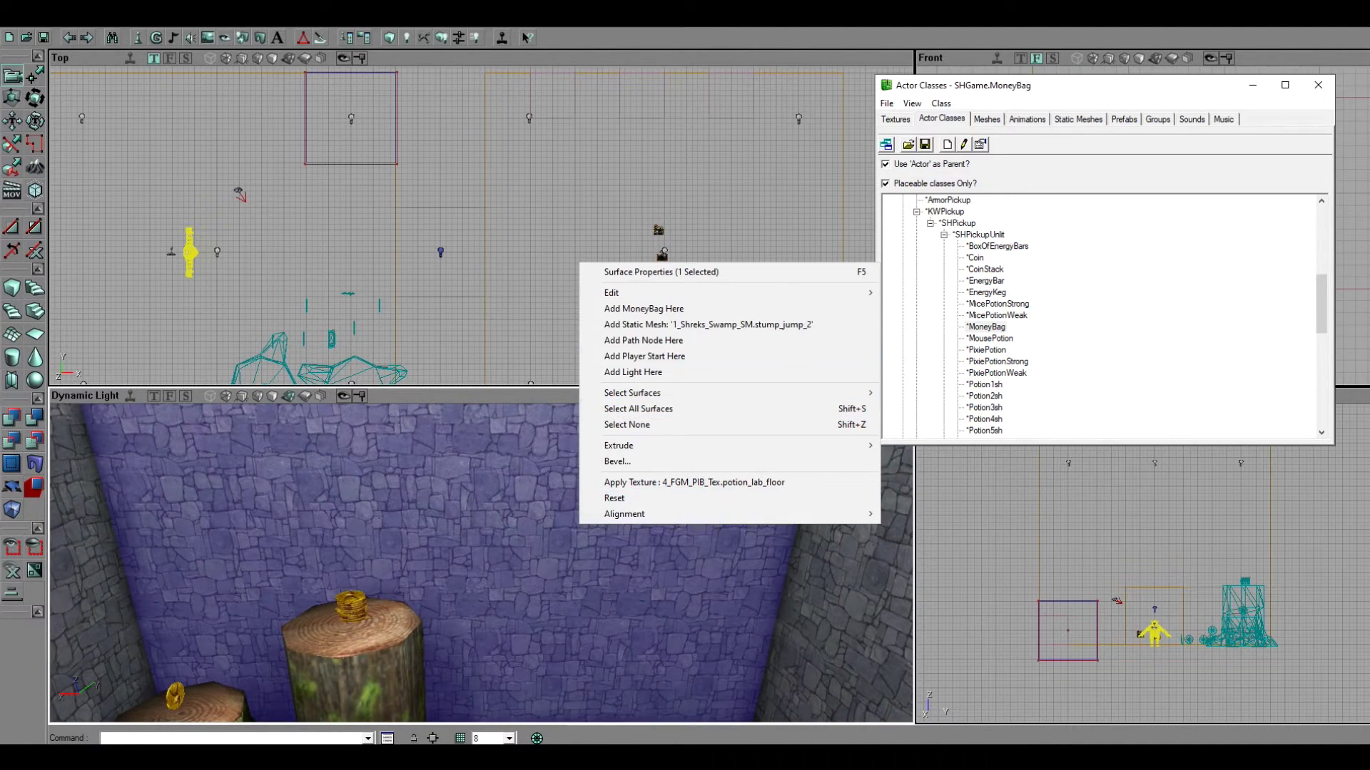
left_click(642, 305)
left_click_drag(606, 528, 728, 560)
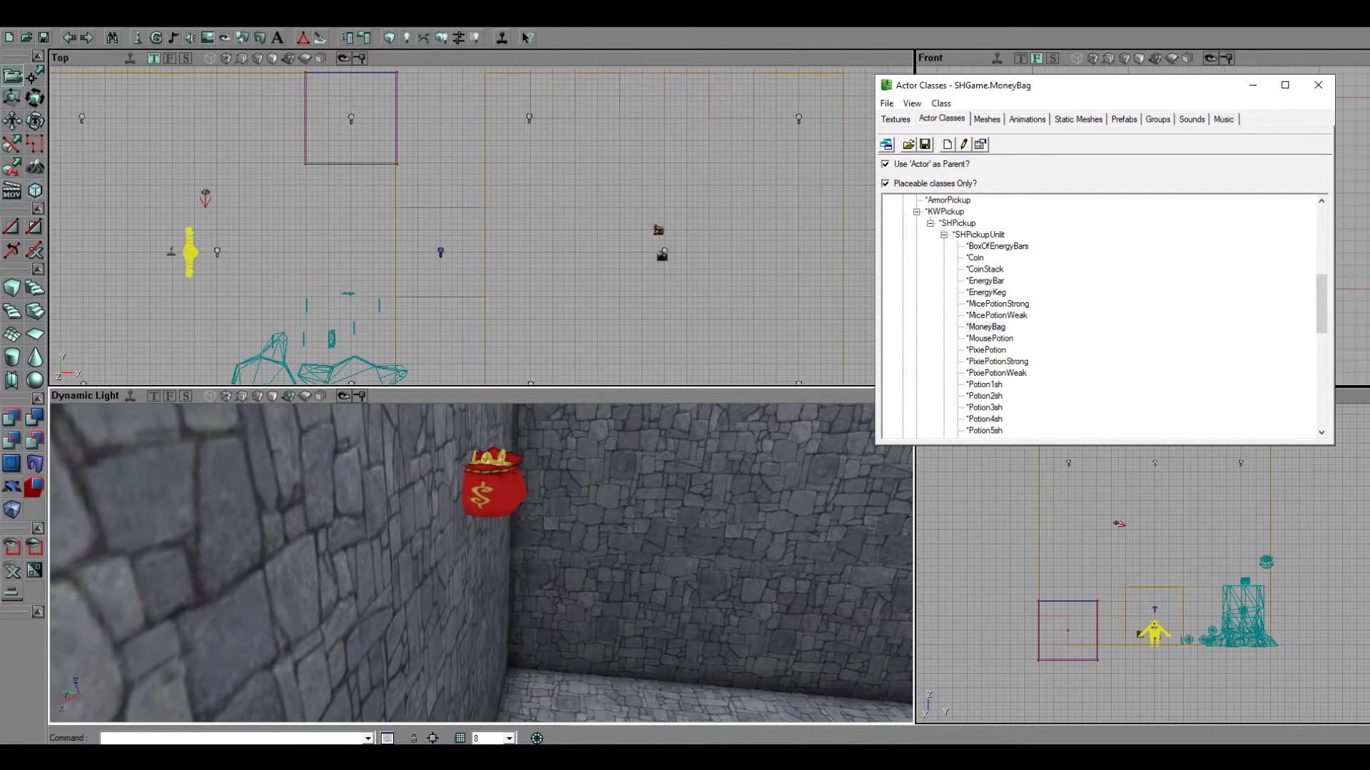
Step: Inspect the KWPickup properties of the MoneyBag on the wall
left_click(494, 487)
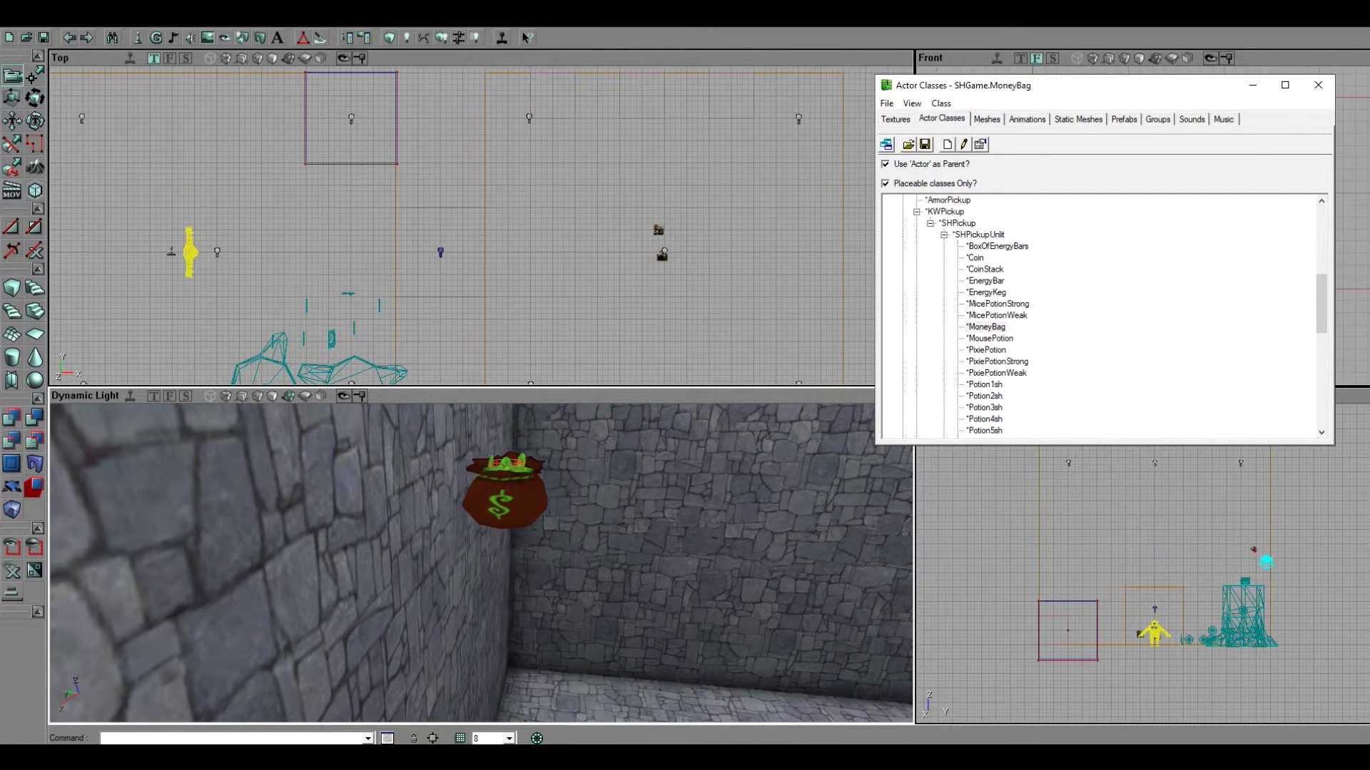
double_click(496, 493)
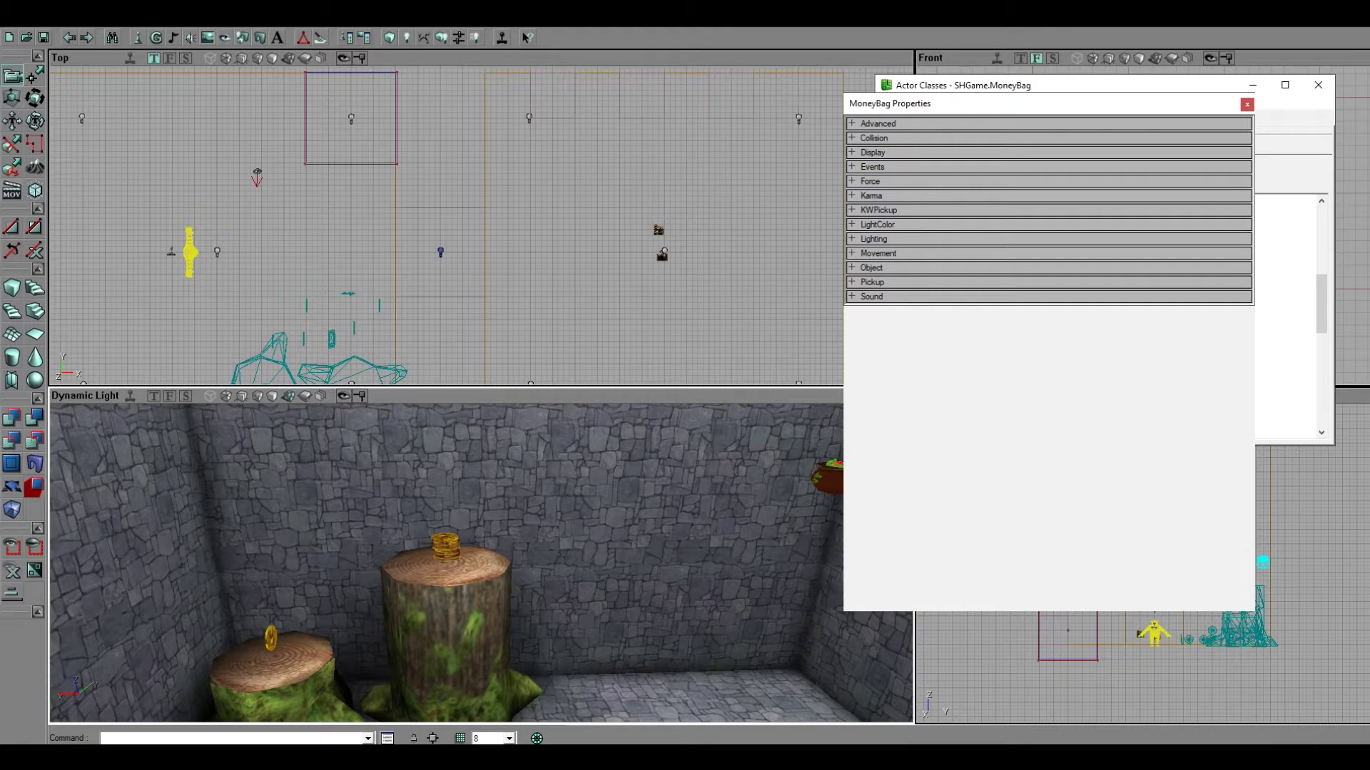
left_click(878, 210)
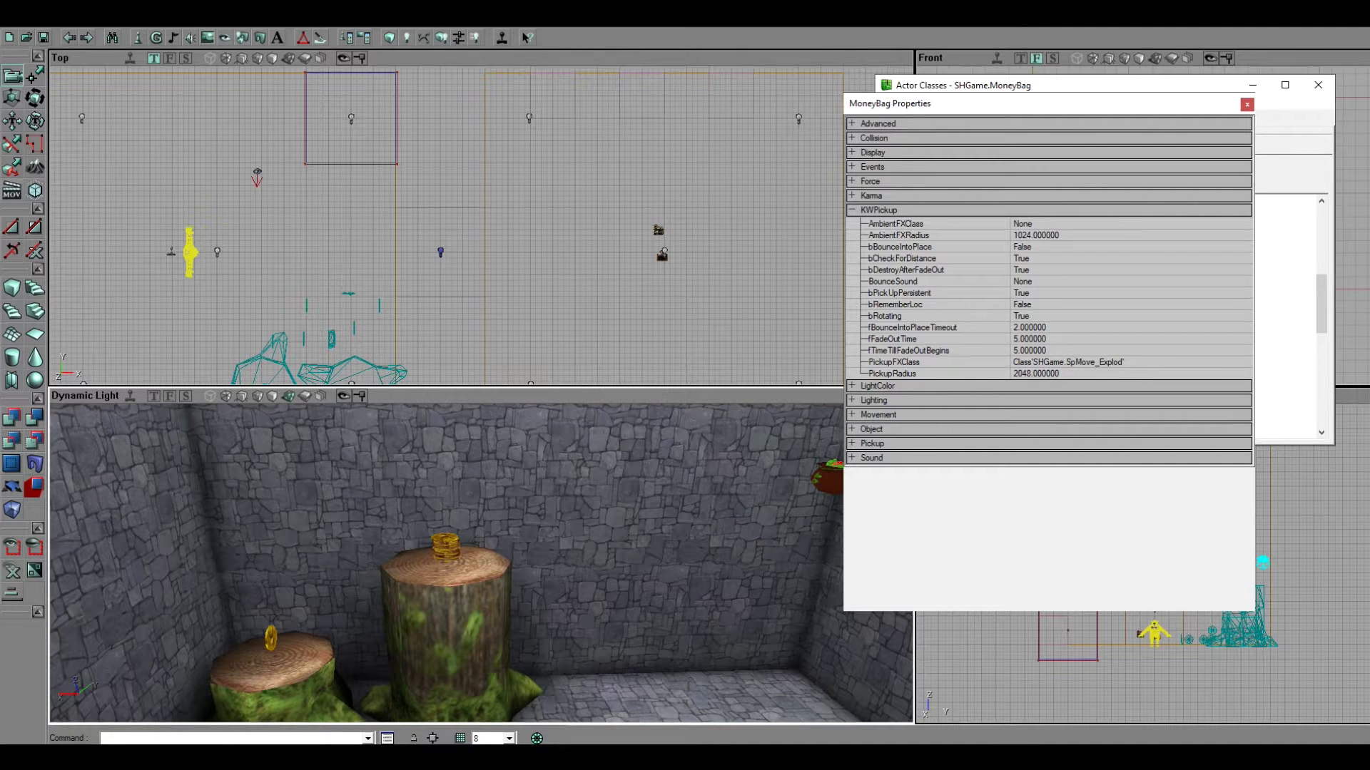
Step: Inspect the KWPickup and Pickup properties of the CoinStack on the taller stump, and close its properties
left_click_drag(481, 563, 417, 528)
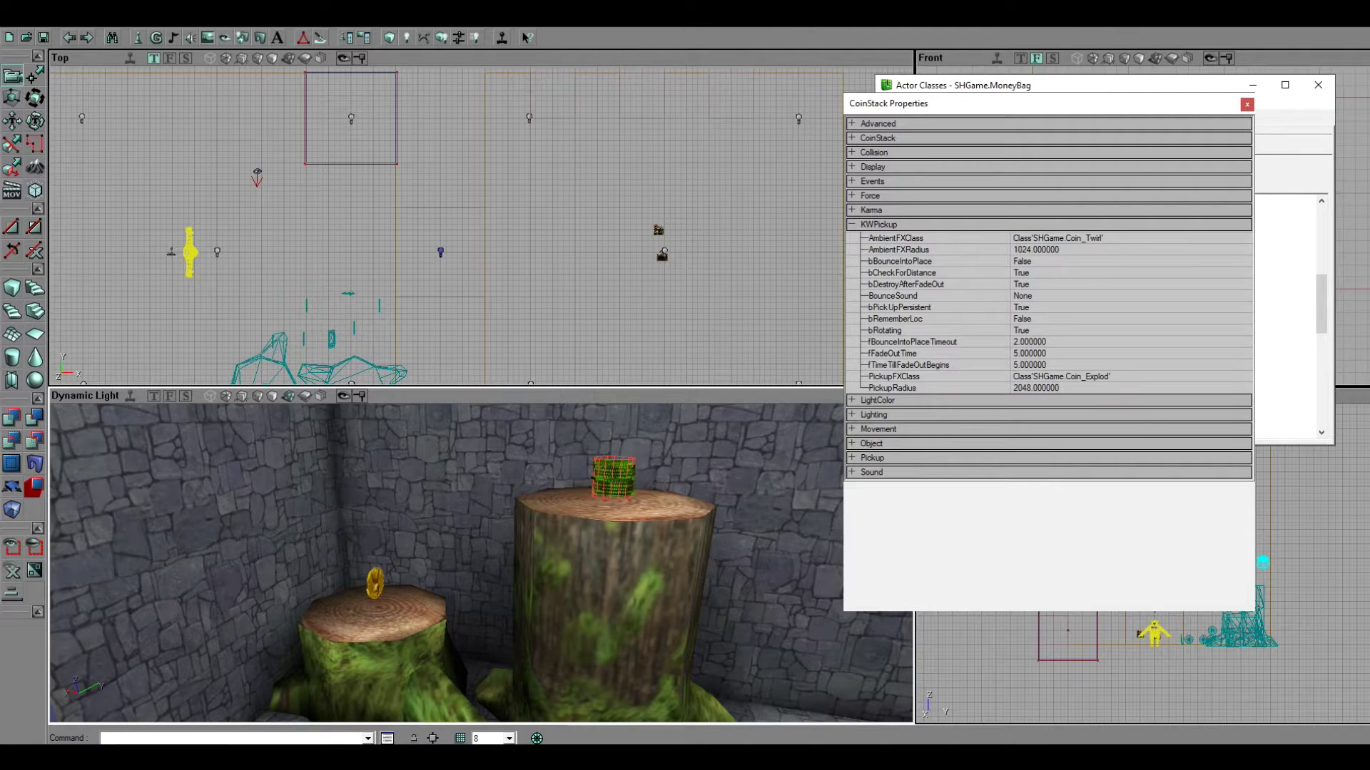
left_click_drag(481, 564, 485, 499)
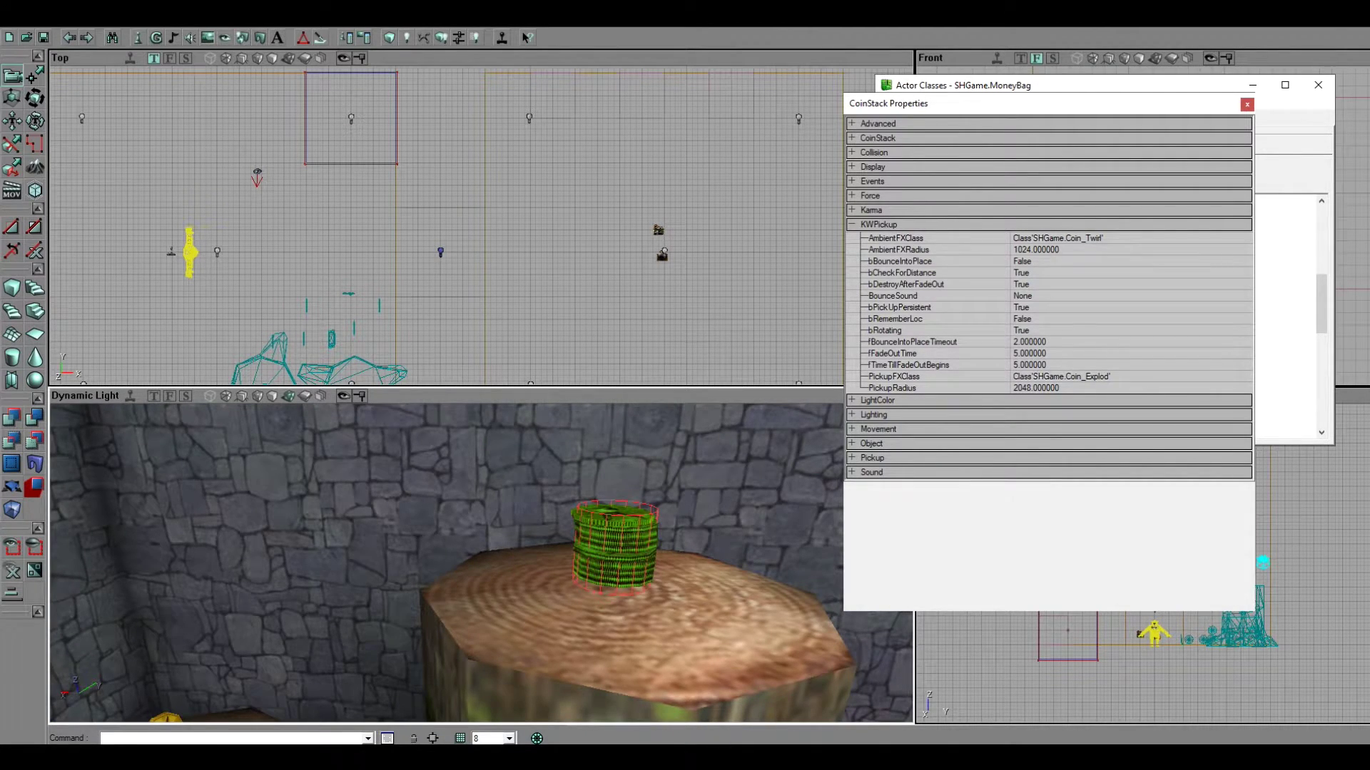
left_click_drag(482, 564, 487, 600)
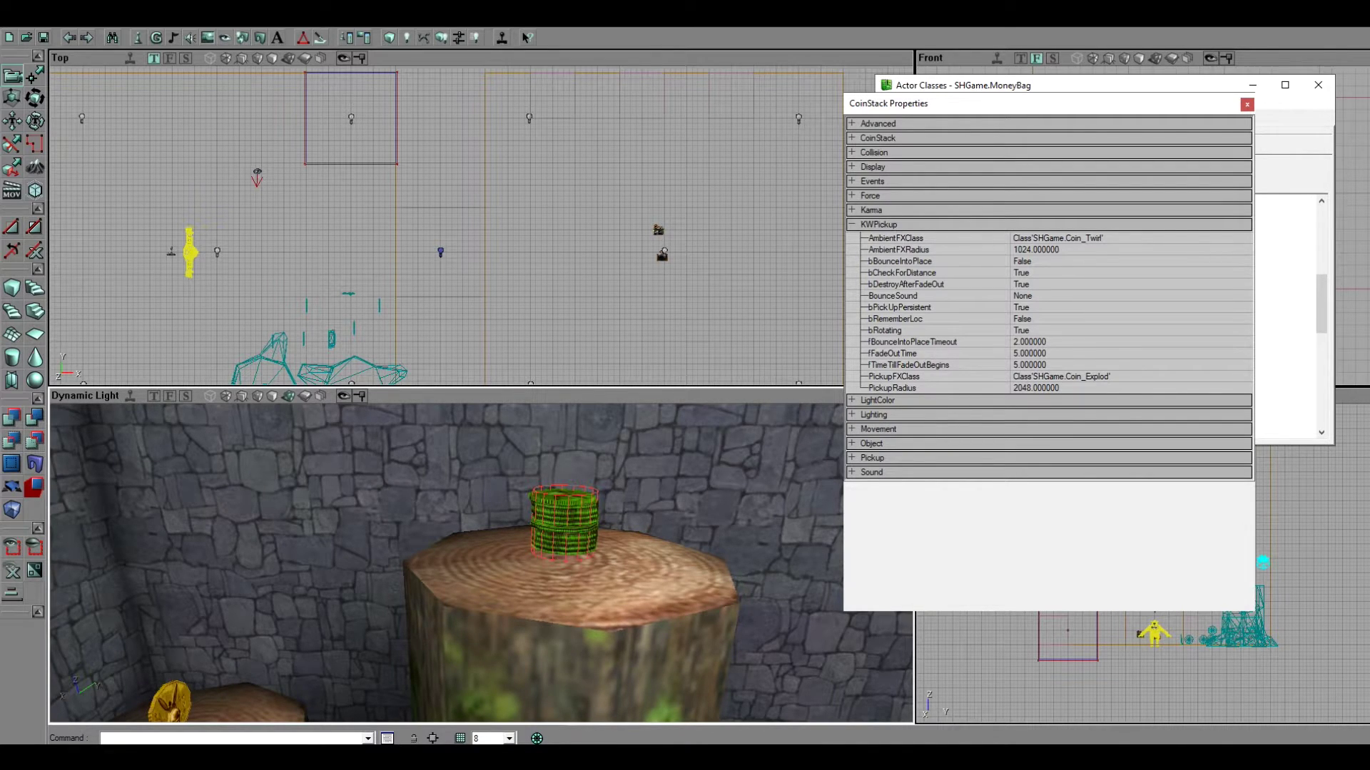
left_click_drag(487, 601, 483, 582)
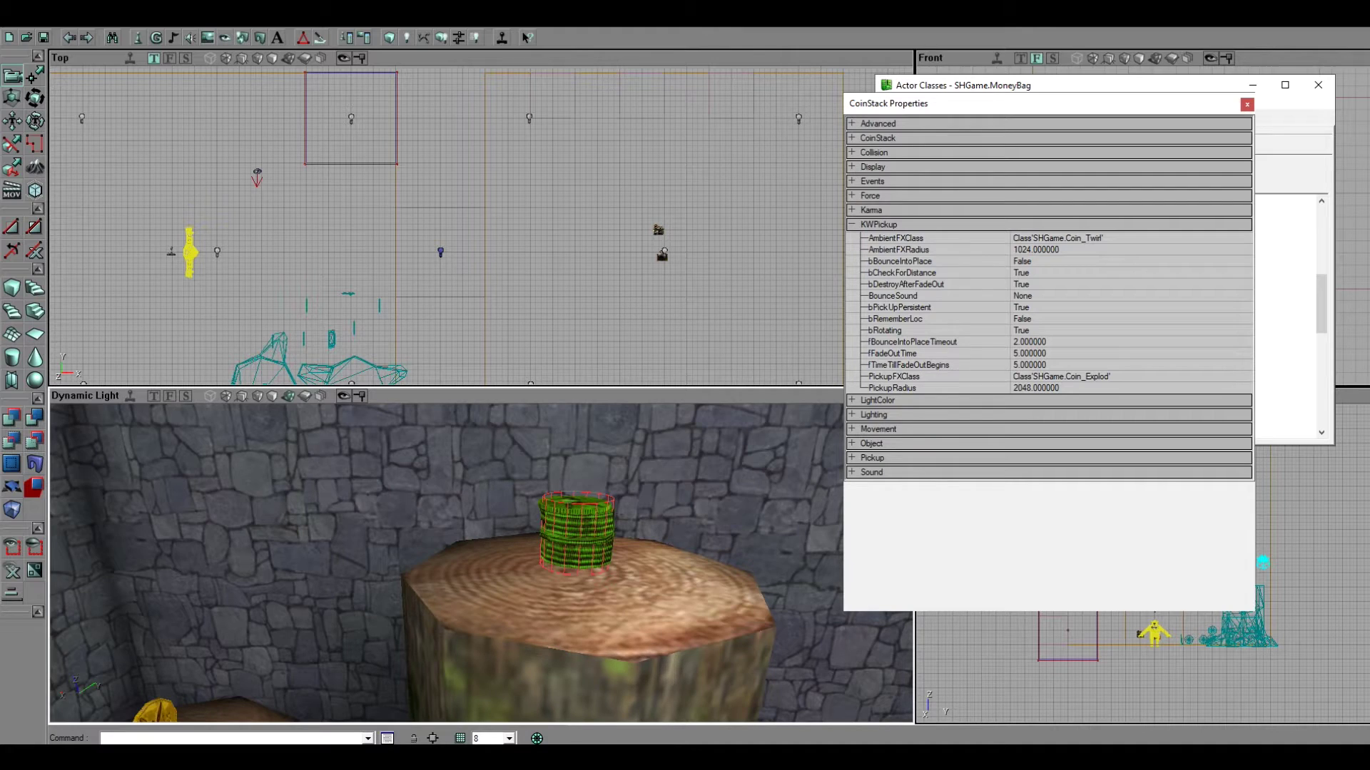
left_click(872, 458)
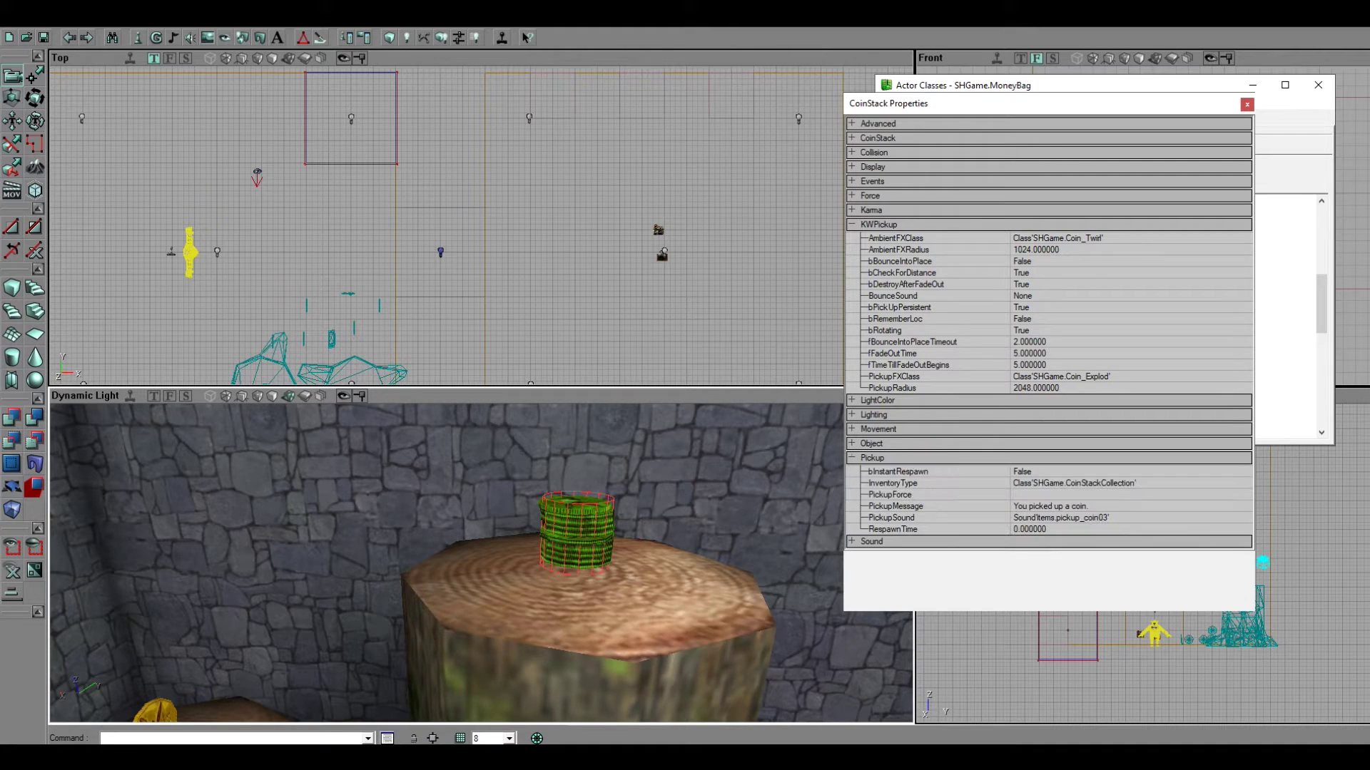
left_click(871, 458)
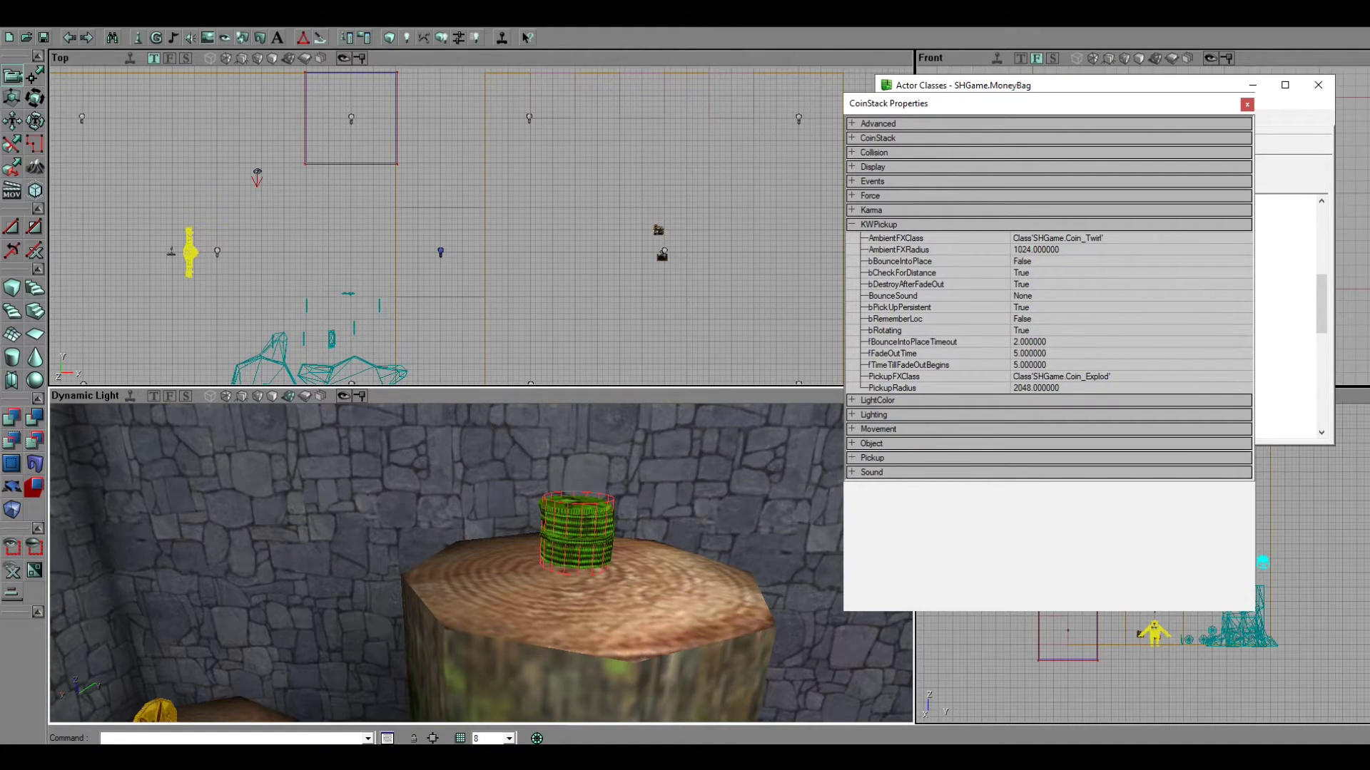
left_click(851, 458)
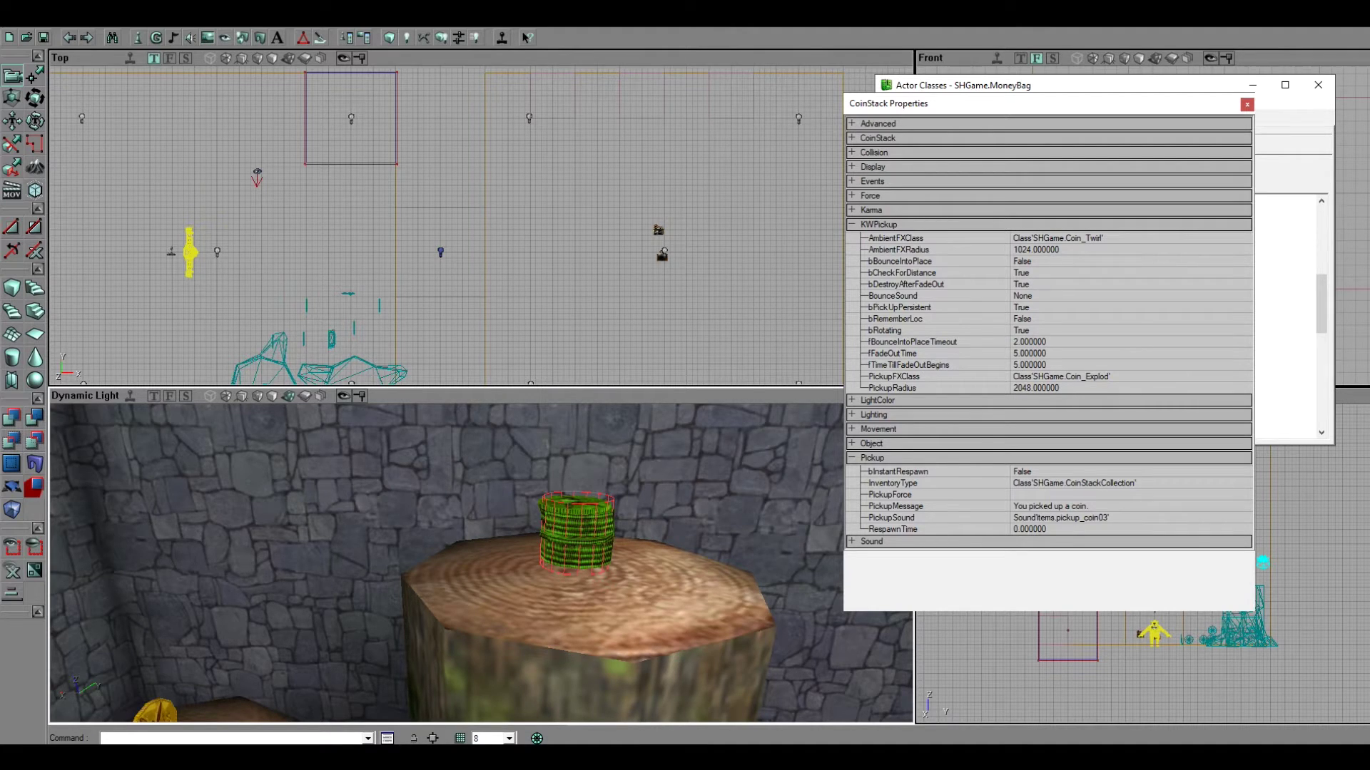
left_click(1247, 105)
Step: Look through the Pawn class branch, covering ShPropsStatic, the shpawn classes under KWPawn and the ShProps list
left_click_drag(481, 564, 511, 564)
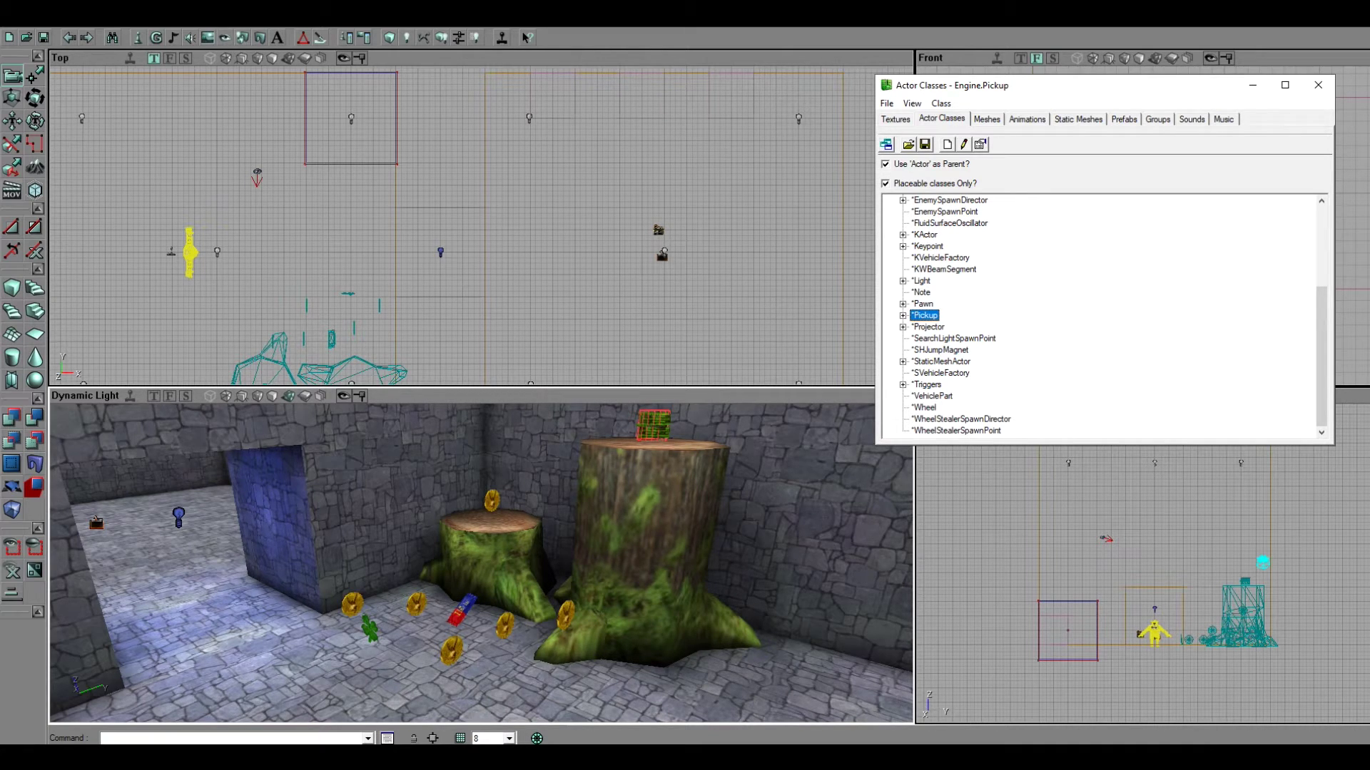
left_click(903, 304)
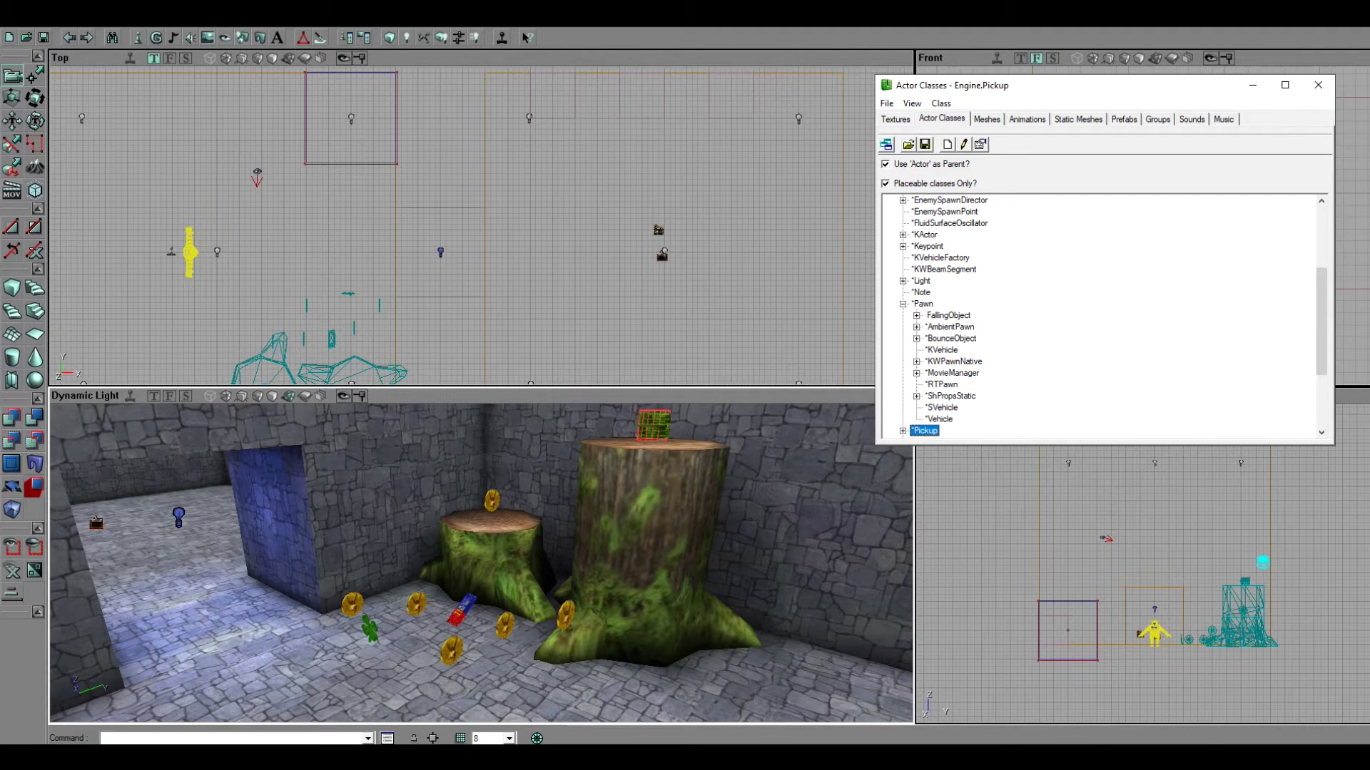
left_click(917, 396)
scroll(1098, 316, "up", 1)
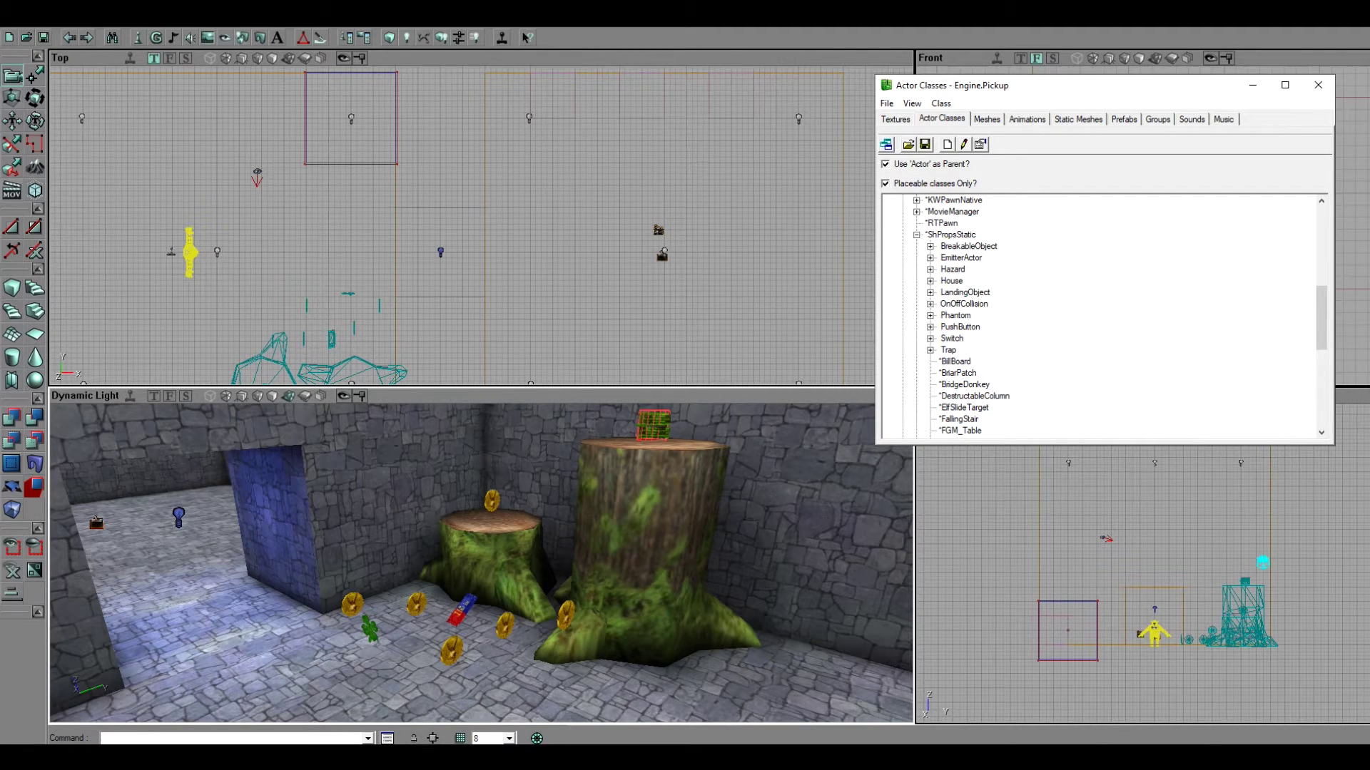
left_click(917, 235)
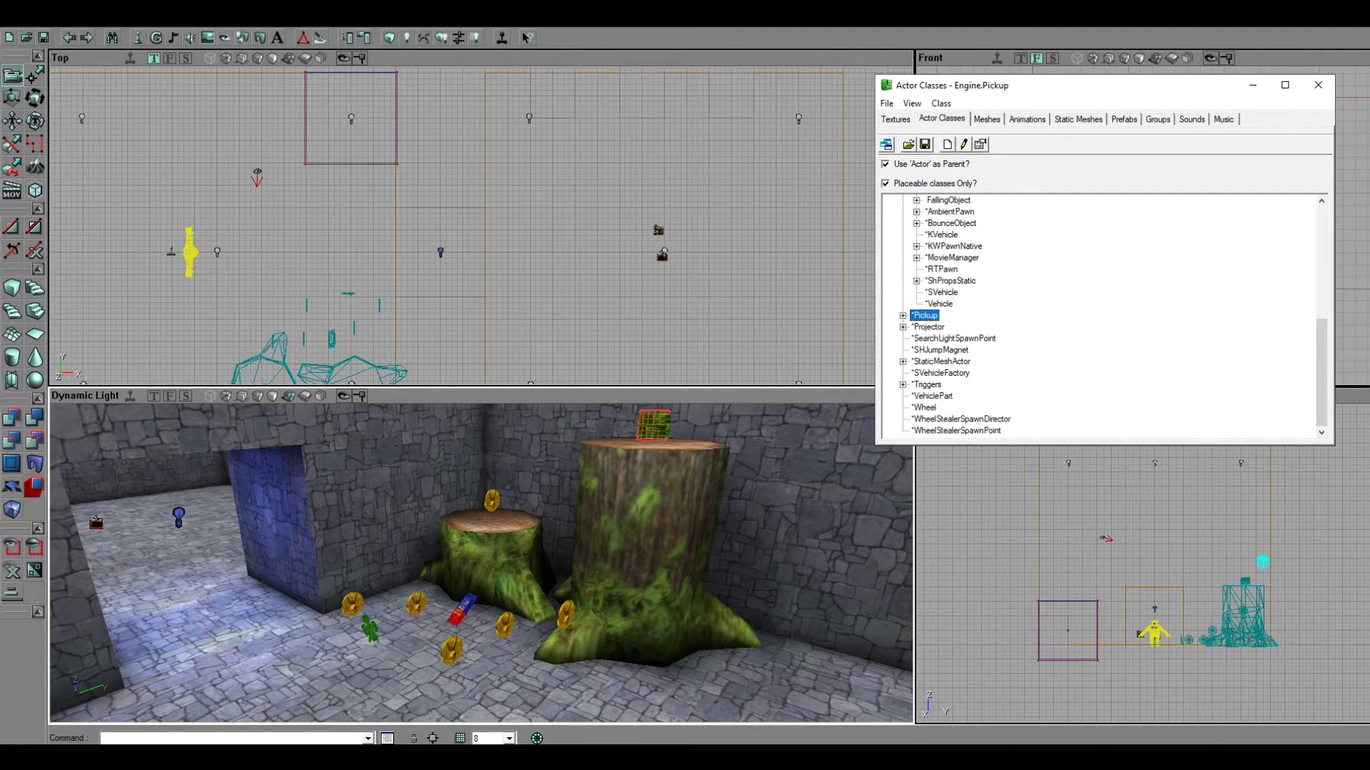
scroll(1102, 314, "up", 2)
left_click(917, 315)
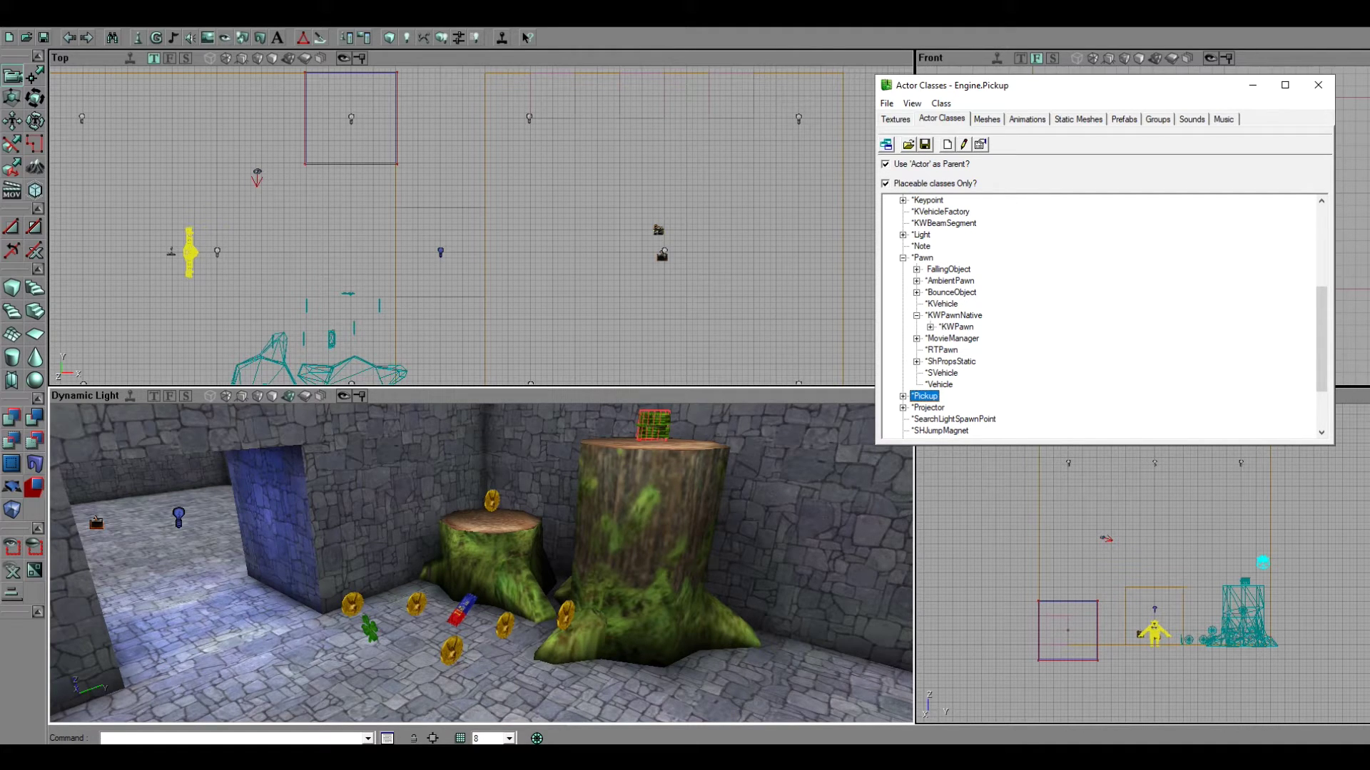
left_click(930, 326)
left_click(944, 419)
scroll(943, 419, "down", 2)
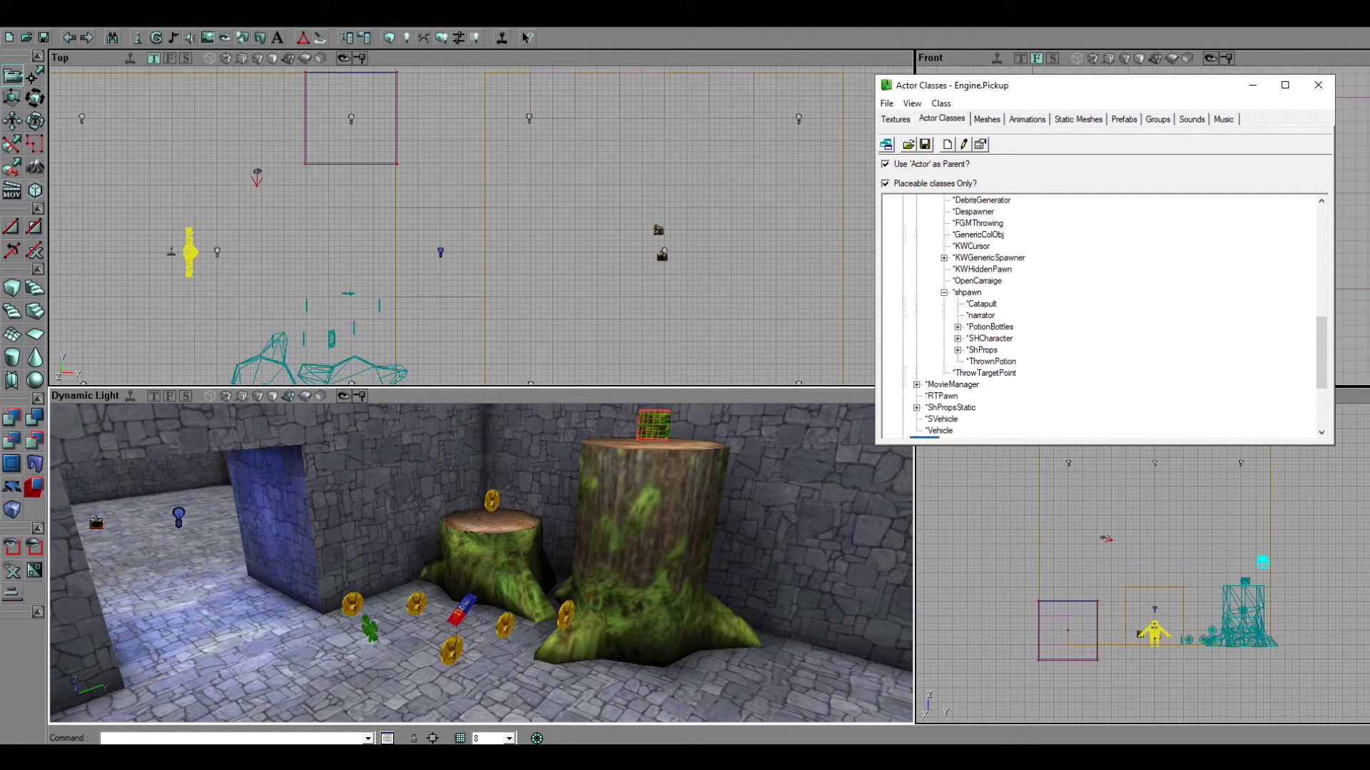
left_click(957, 350)
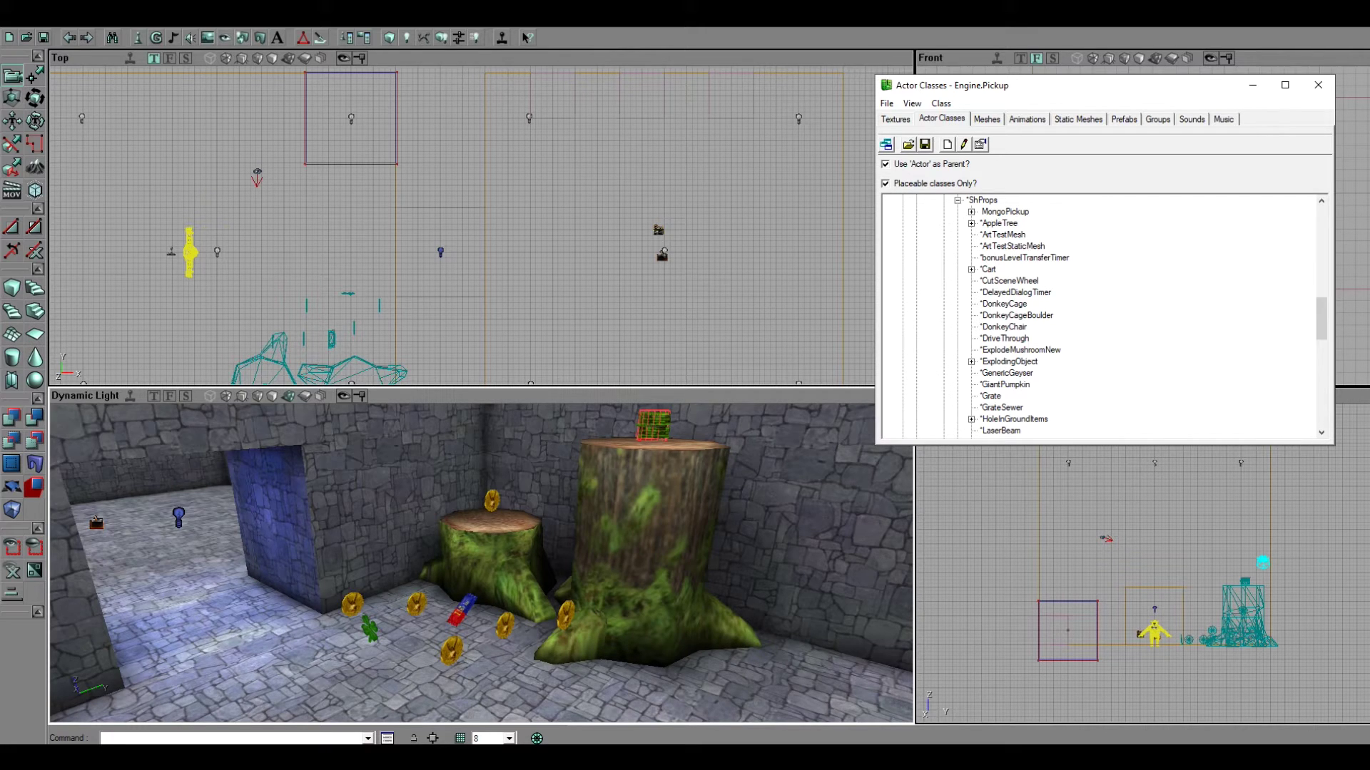
Step: Examine the character classes under SHCharacter, including the enemy types under ShEnemy
scroll(1102, 314, "up", 2)
left_click(957, 269)
left_click(957, 258)
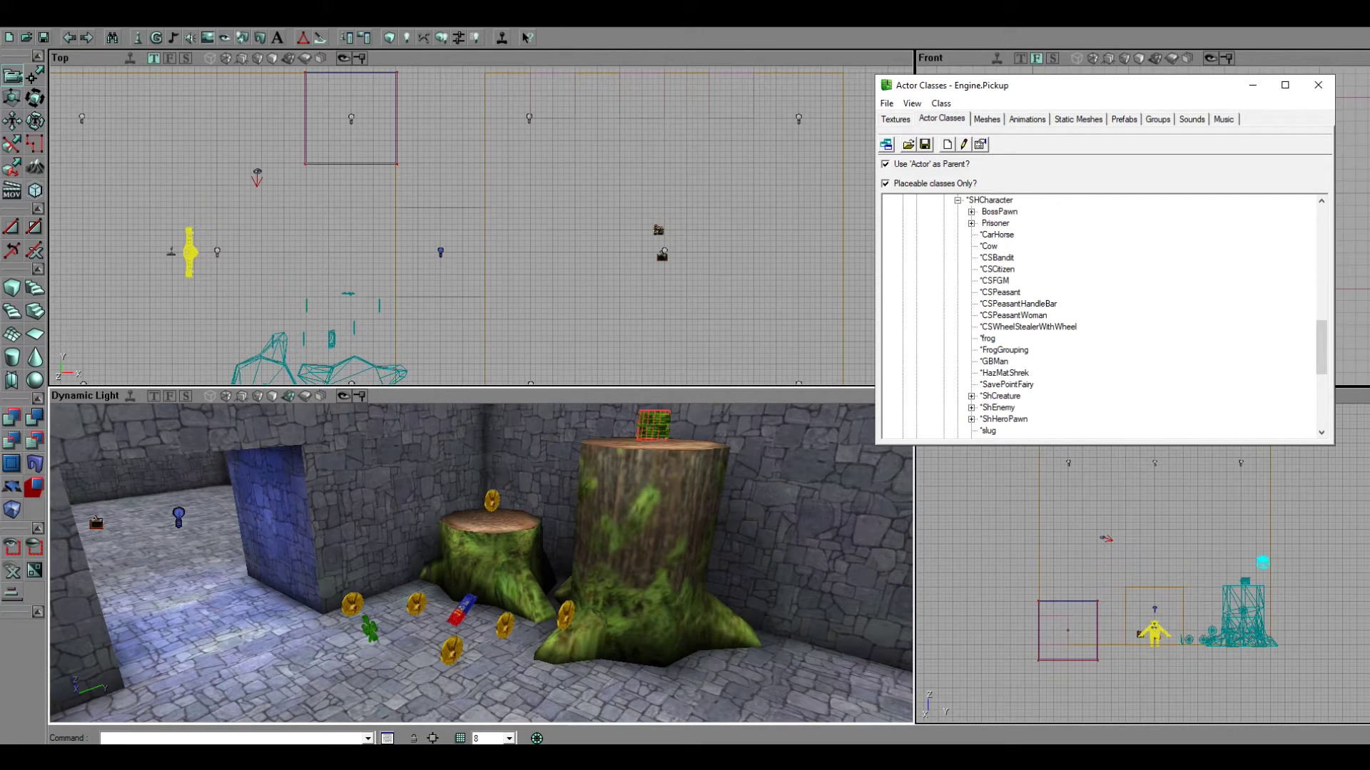
scroll(1103, 314, "down", 2)
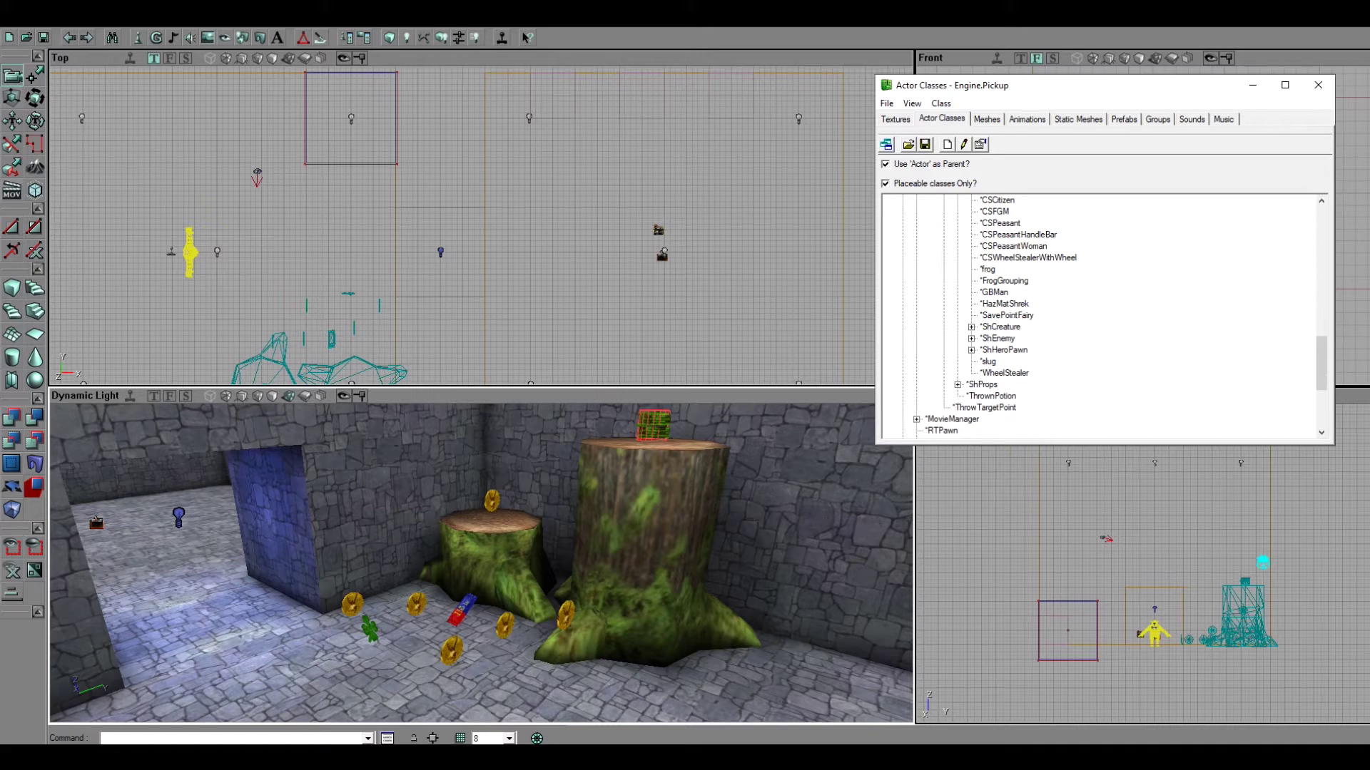
scroll(1103, 314, "up", 2)
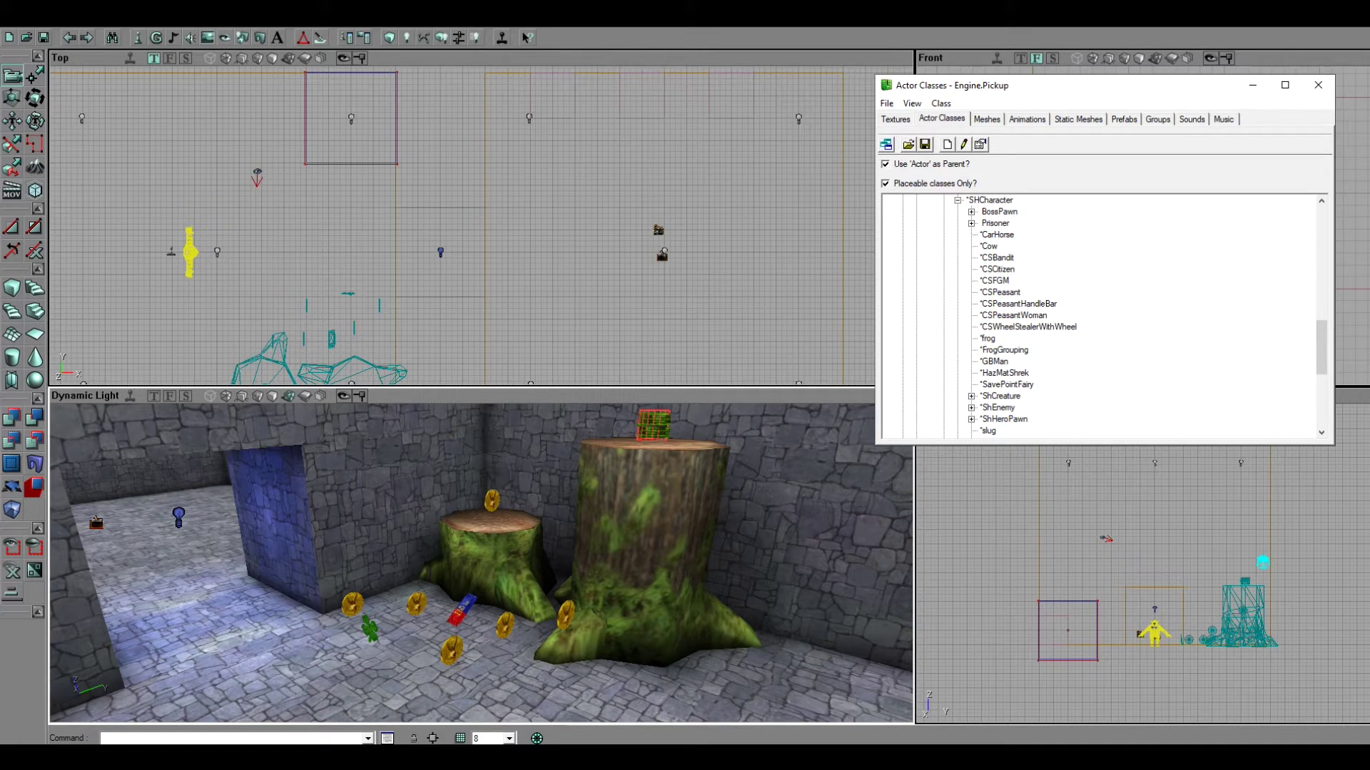
scroll(1102, 314, "down", 1)
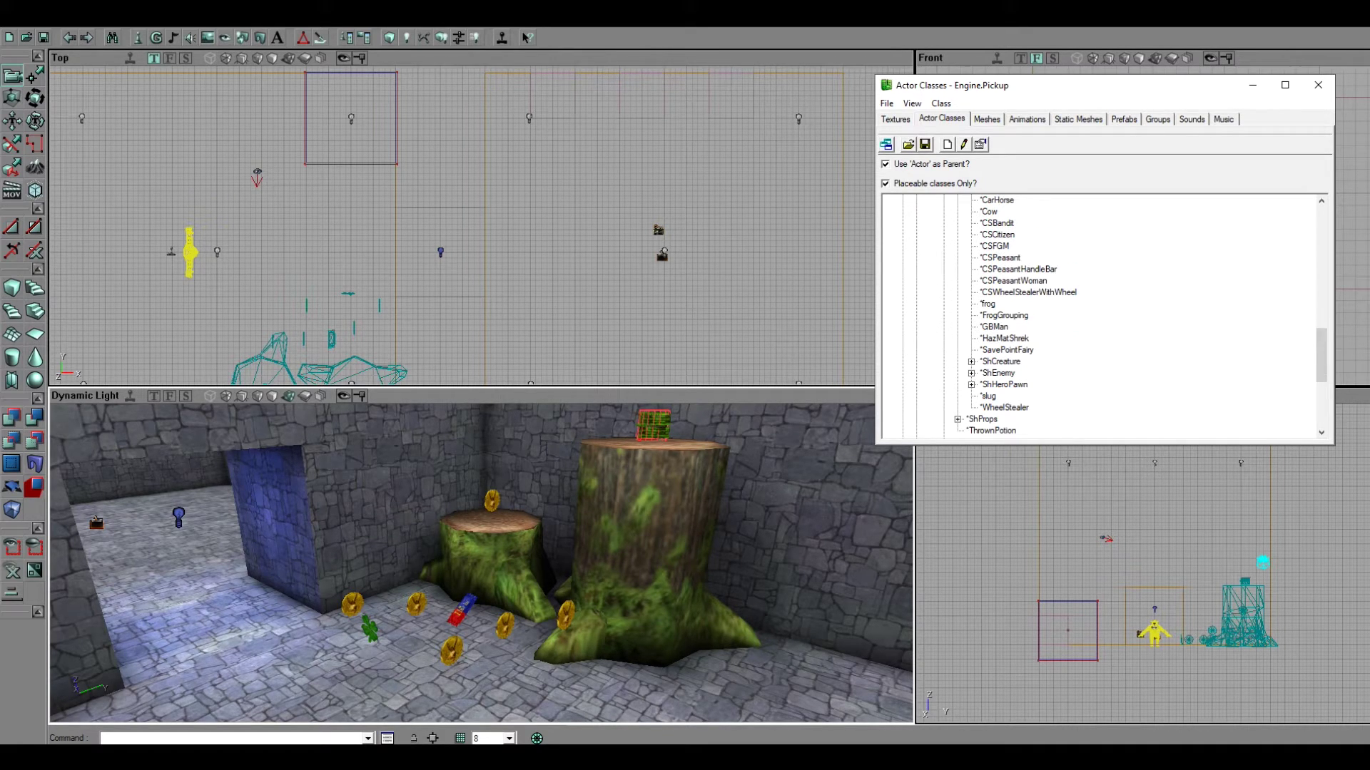
left_click(971, 373)
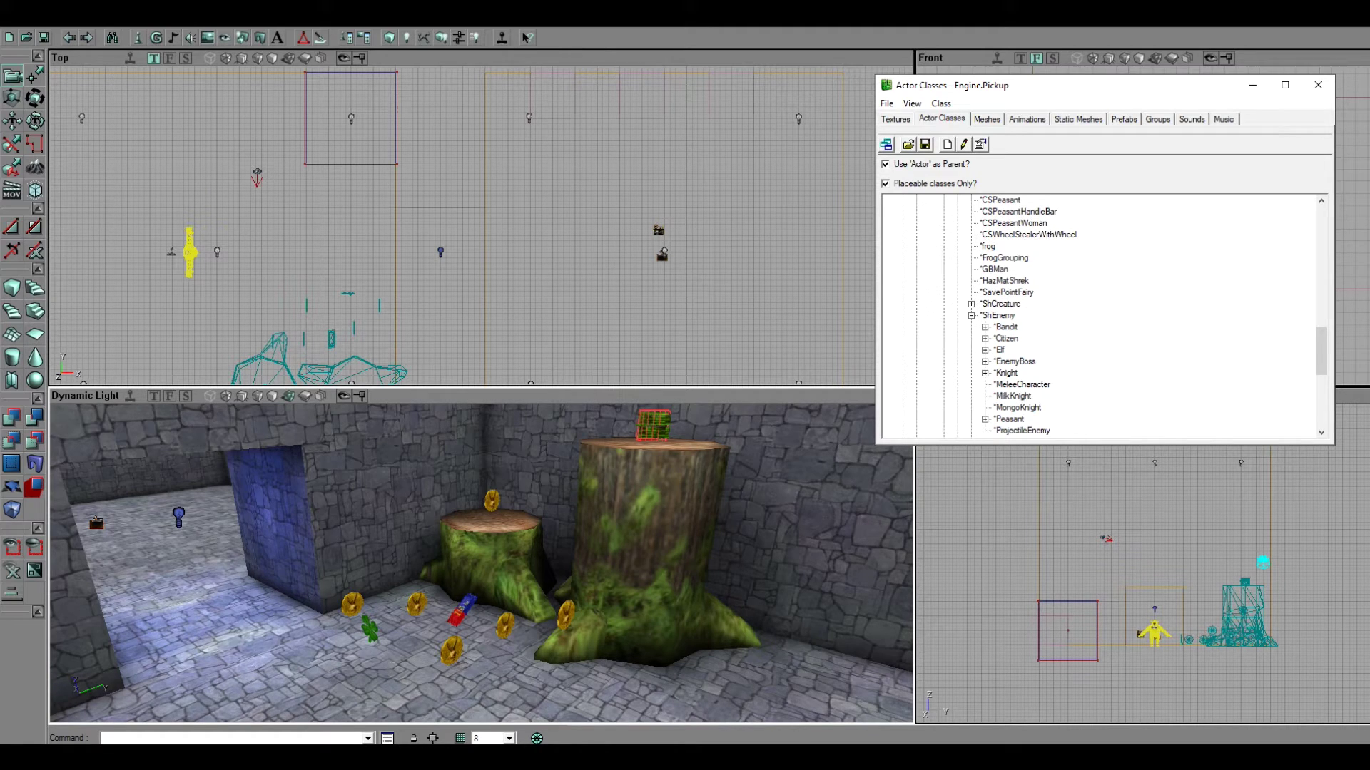
left_click(971, 315)
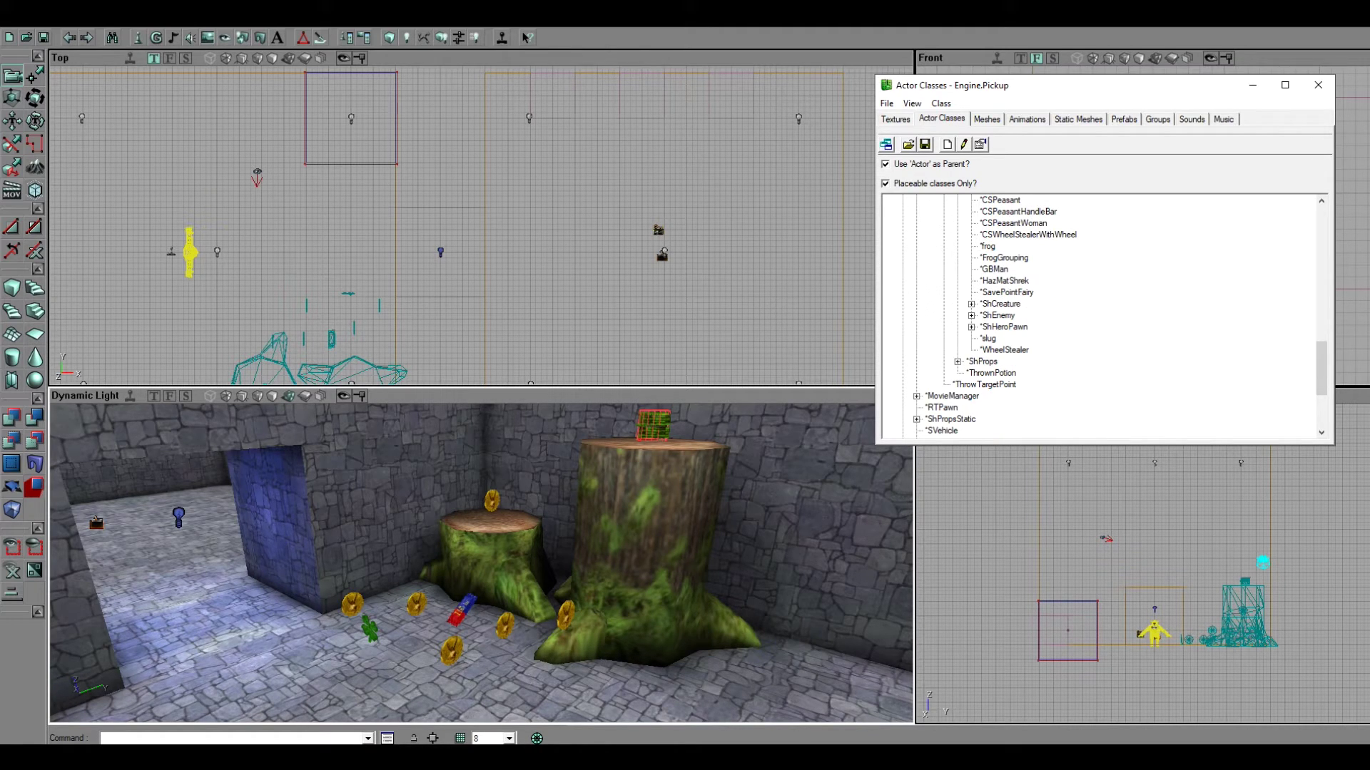
Step: Minimize the class browser and place a Spider from the ShCreature classes on the floor in the adjoining room's far corner
left_click(971, 303)
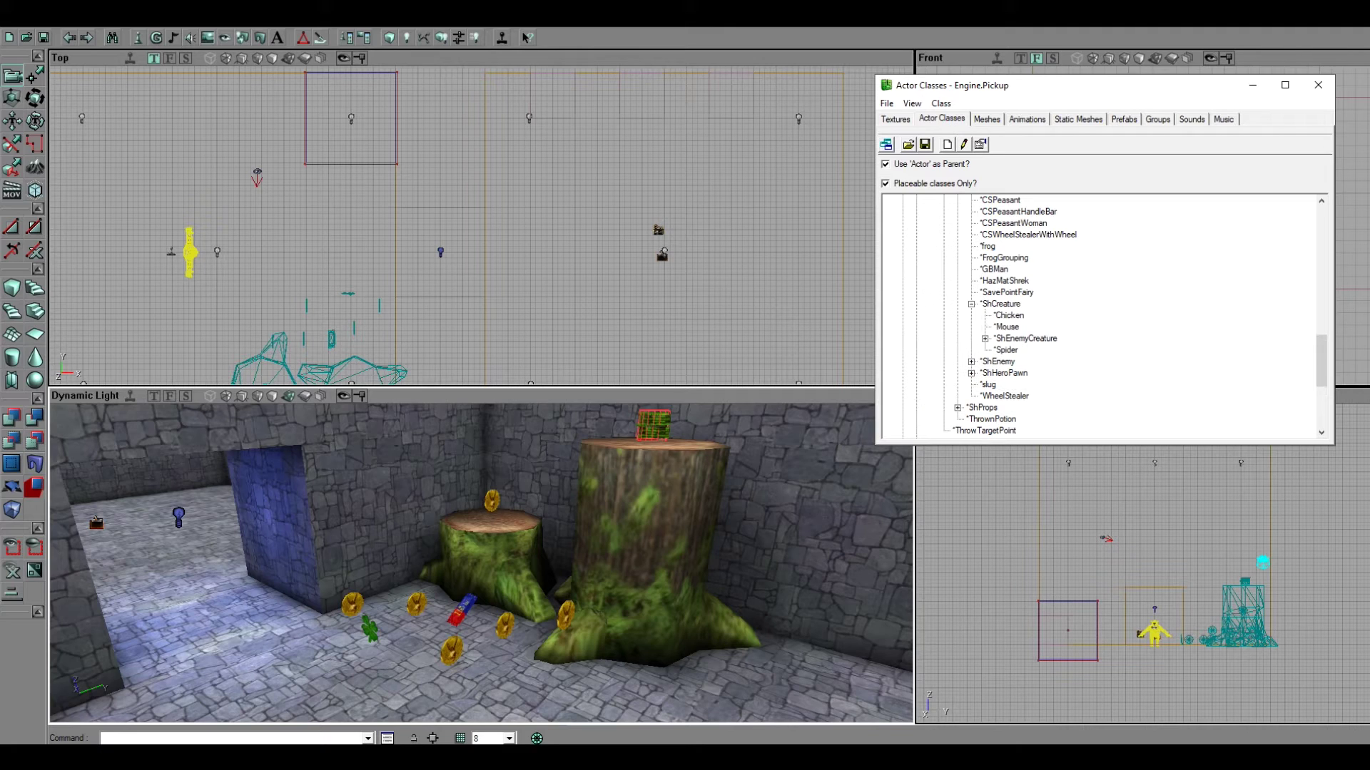
left_click(1005, 350)
left_click(1252, 85)
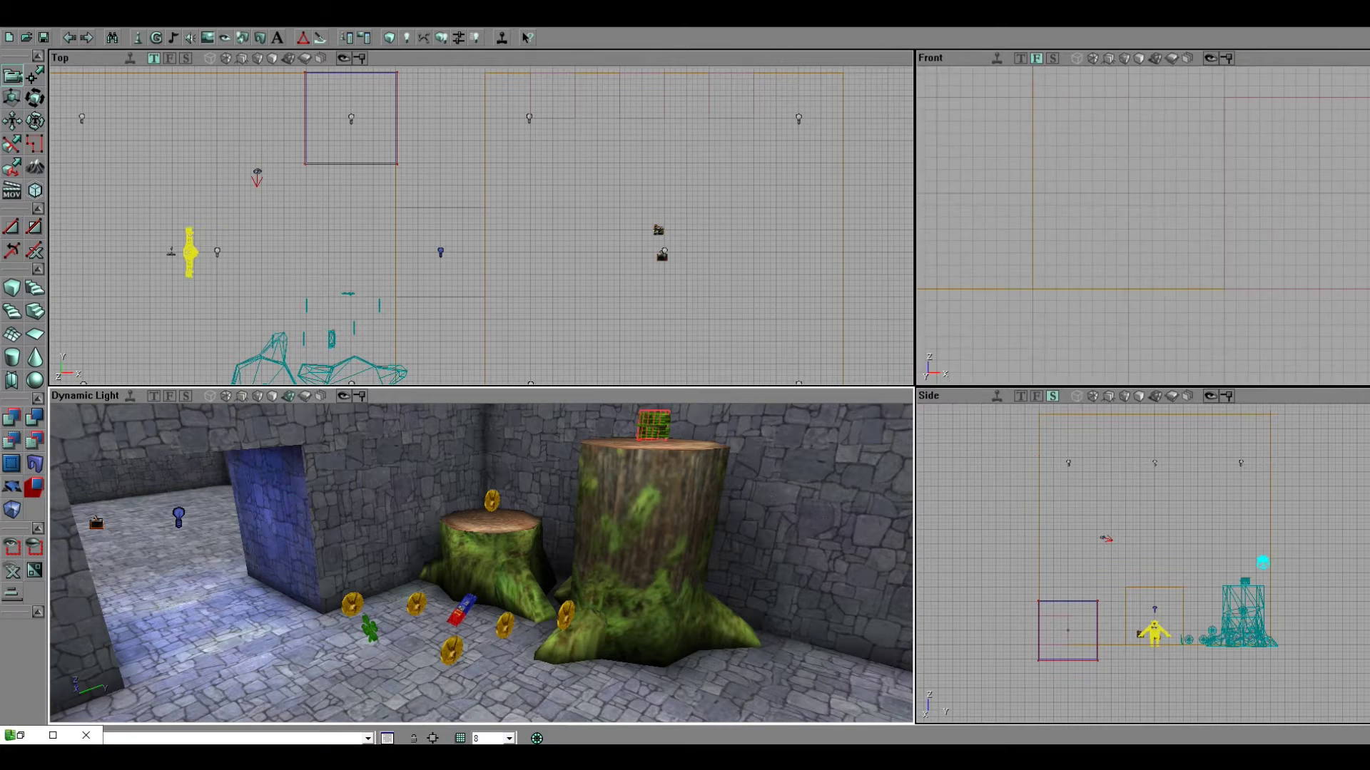
right_click_drag(542, 563, 193, 621)
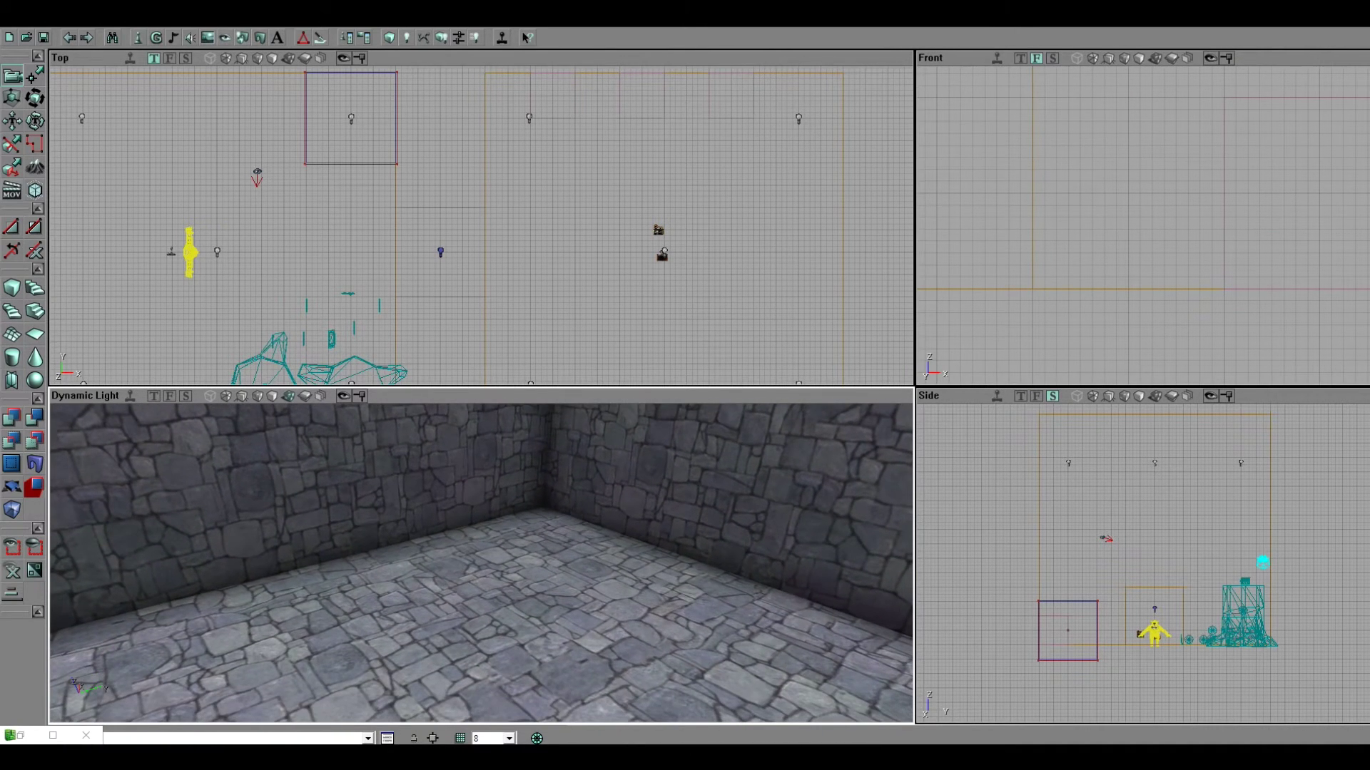
right_click(554, 565)
left_click(621, 334)
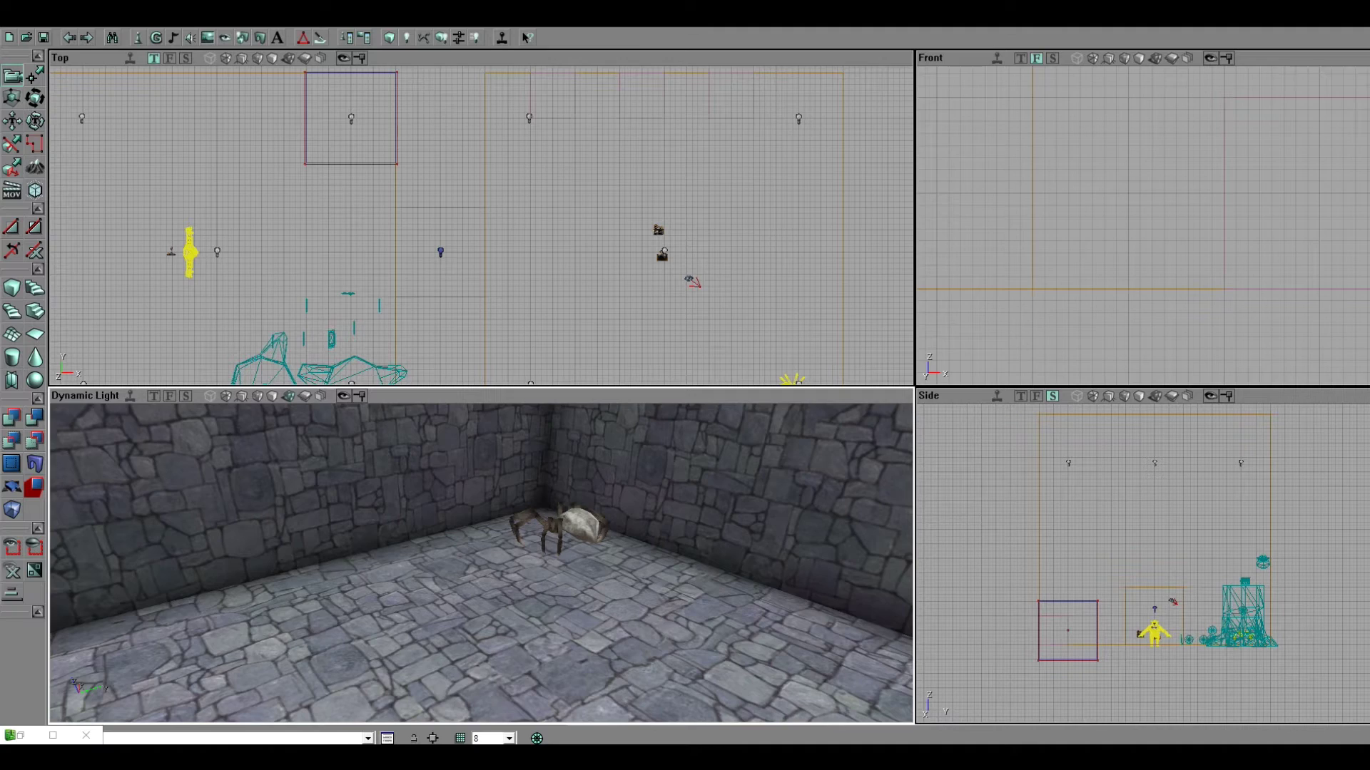
left_click_drag(481, 564, 546, 671)
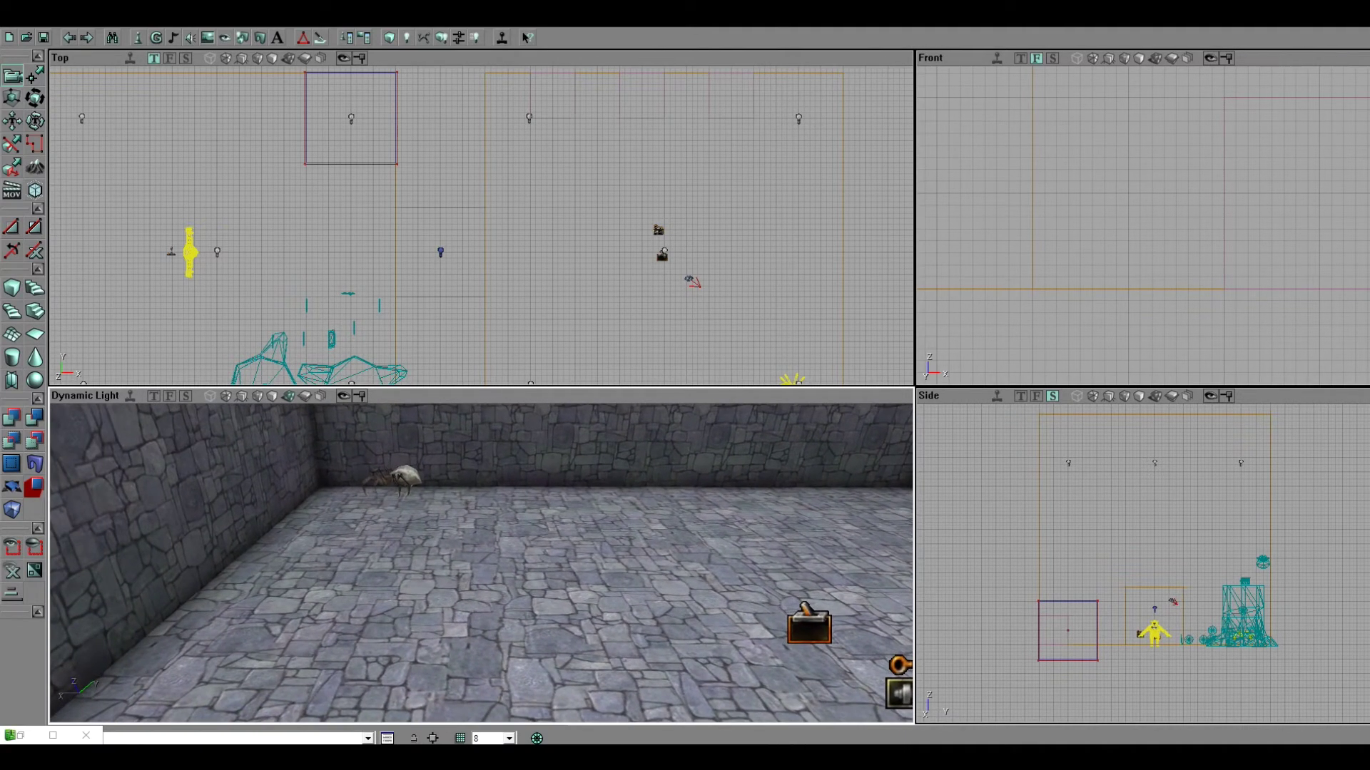
left_click_drag(482, 563, 408, 663)
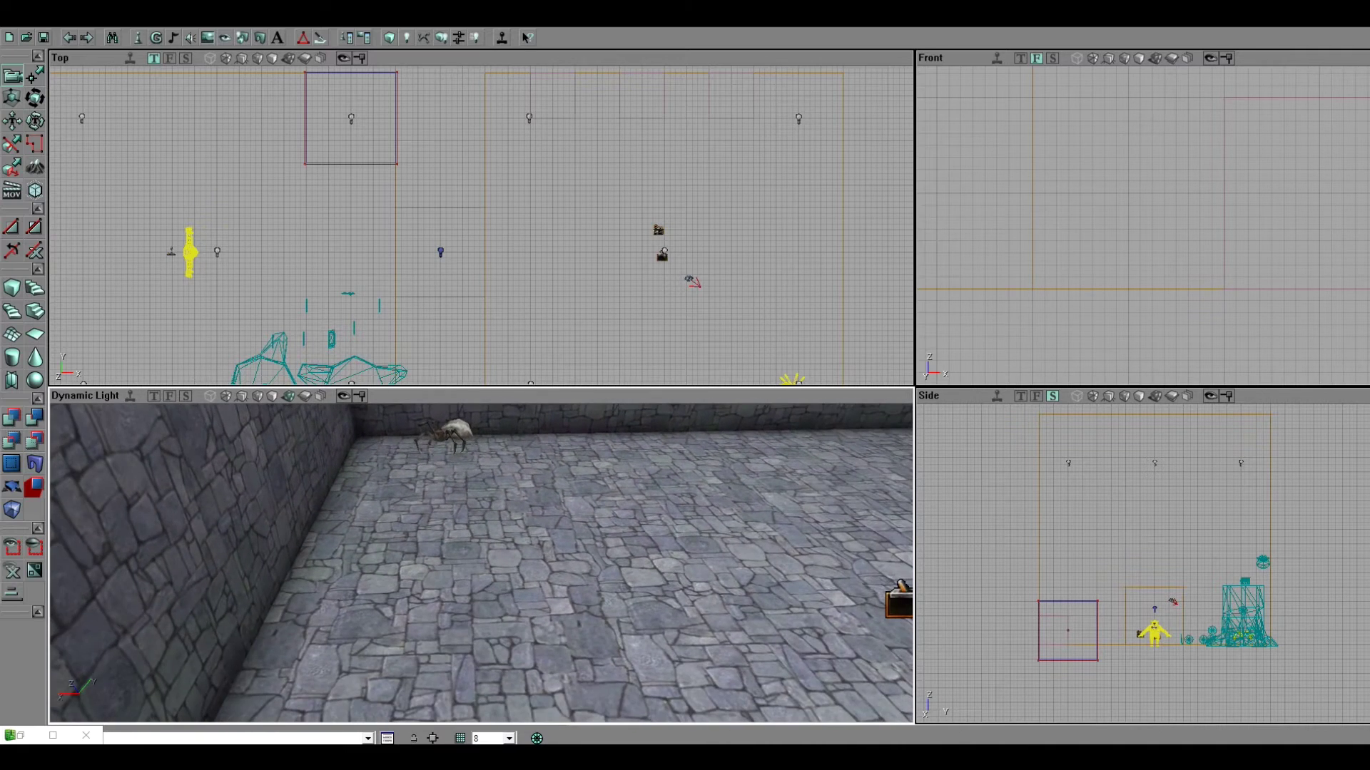
Step: Place a path node on the adjoining room's floor and duplicate it so one sits on each side of the blue doorway
right_click(440, 617)
left_click(499, 451)
left_click_drag(642, 243, 524, 228)
left_click_drag(525, 228, 245, 206, "ctrl")
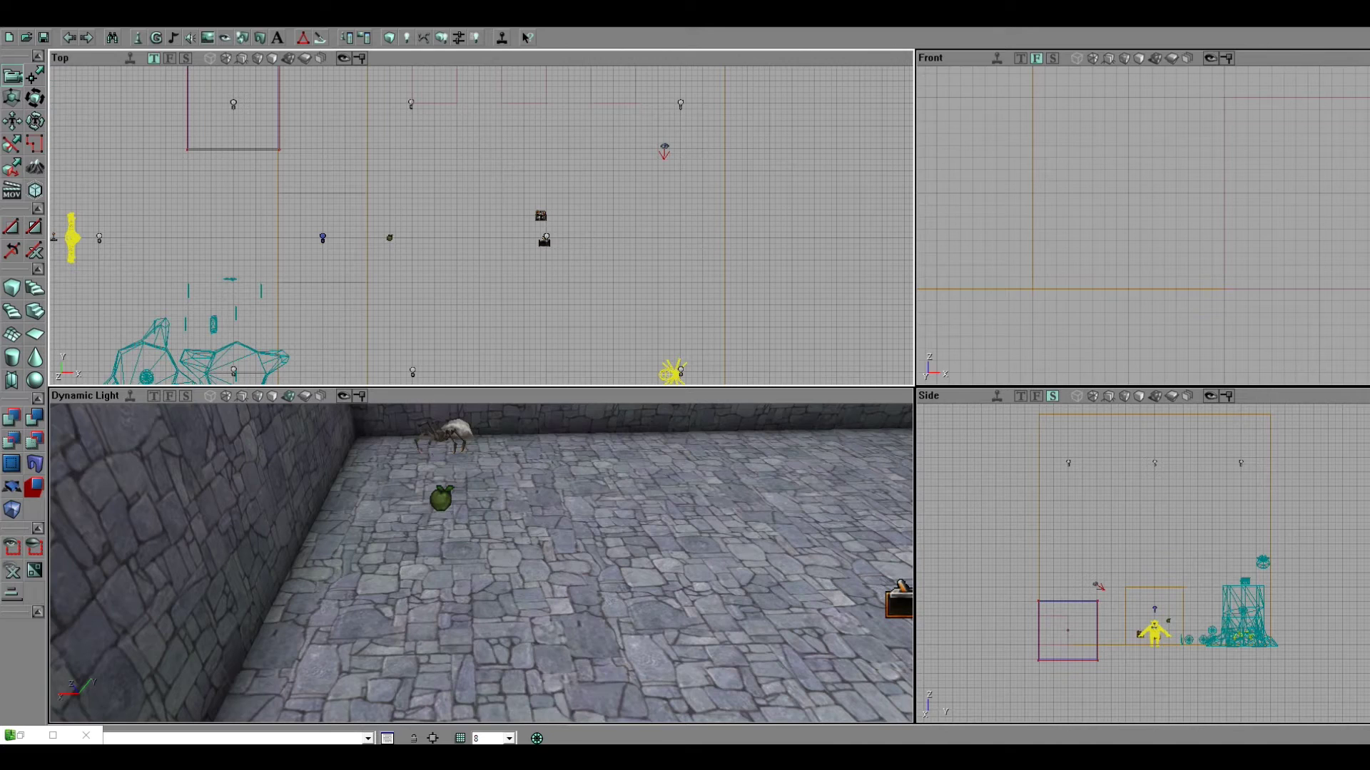
left_click_drag(390, 238, 399, 248)
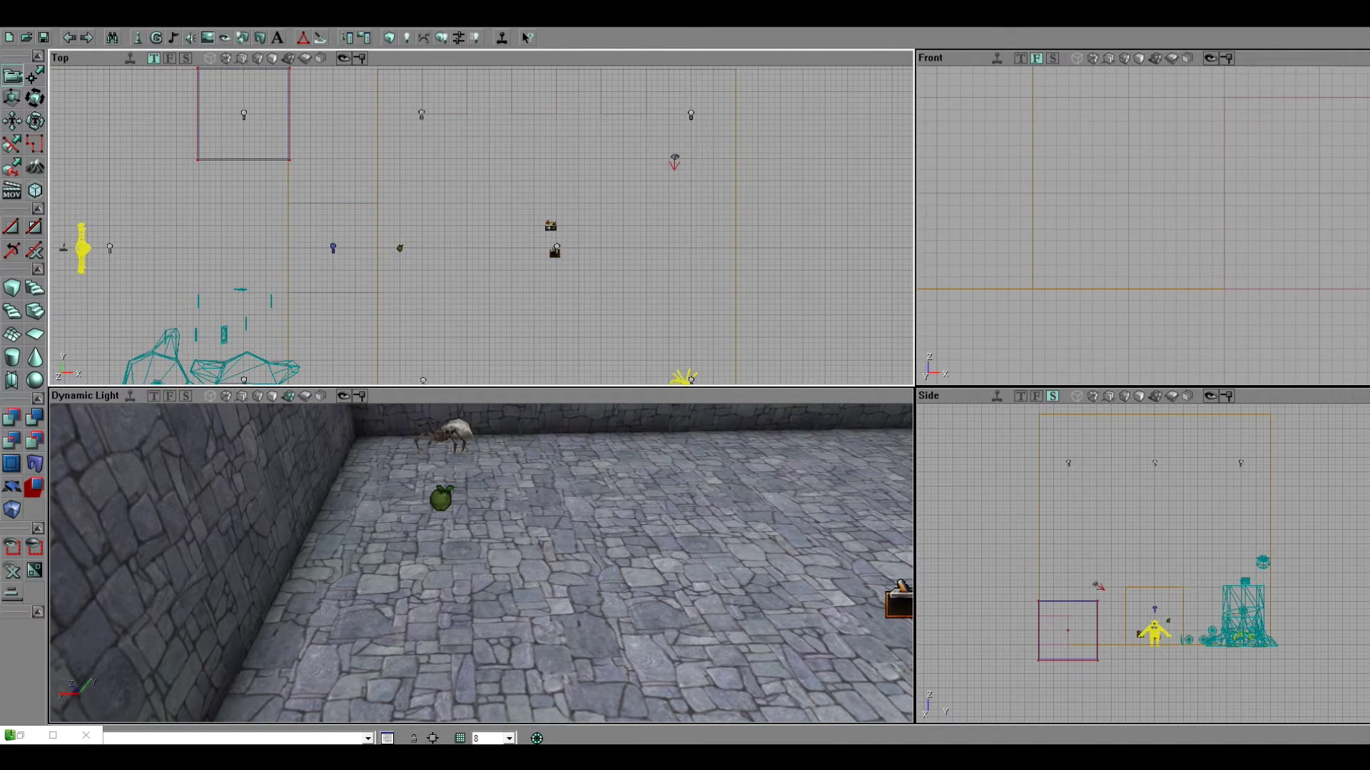
left_click_drag(399, 248, 439, 236)
key("ctrl+w")
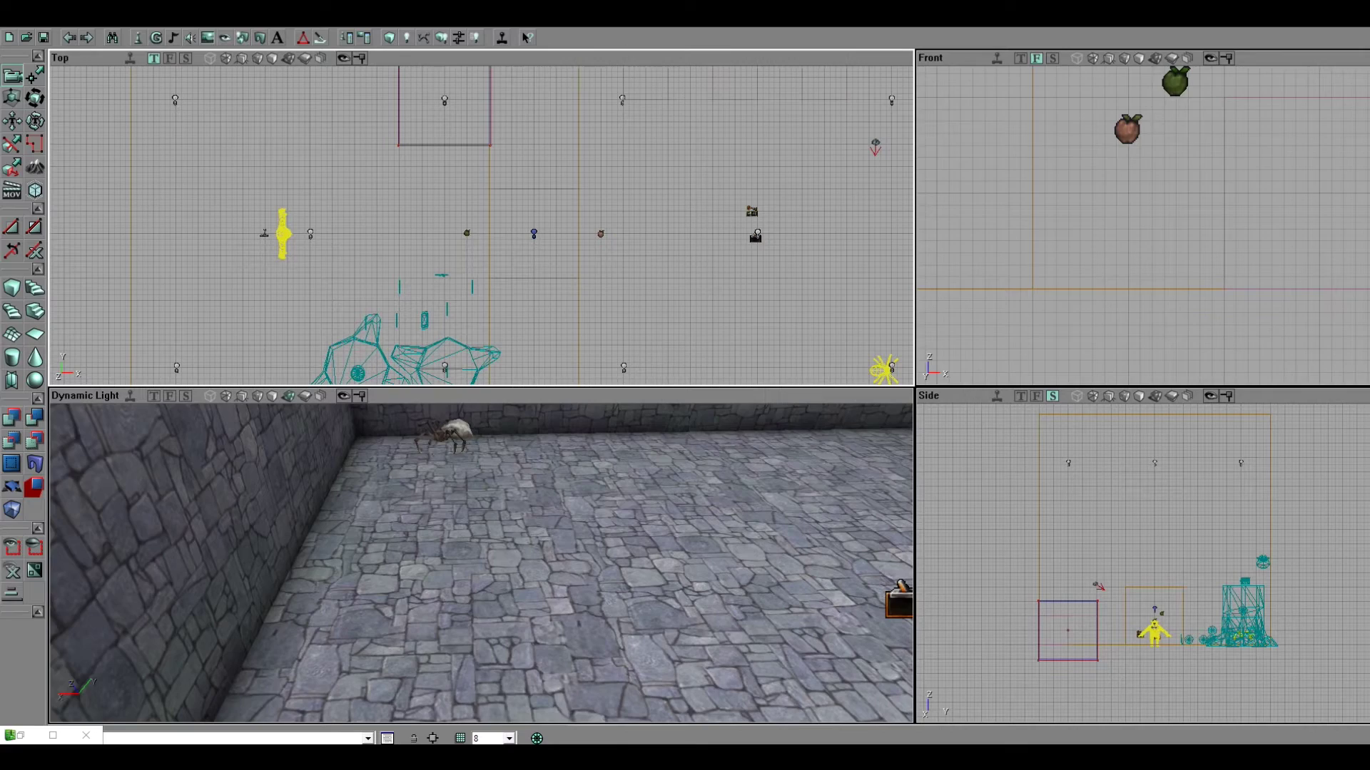
Step: Add more path nodes across both rooms, checking their placement around the doorway and the spider's corner
right_click_drag(481, 563, 678, 500)
left_click_drag(481, 564, 539, 401)
right_click_drag(538, 485, 551, 500)
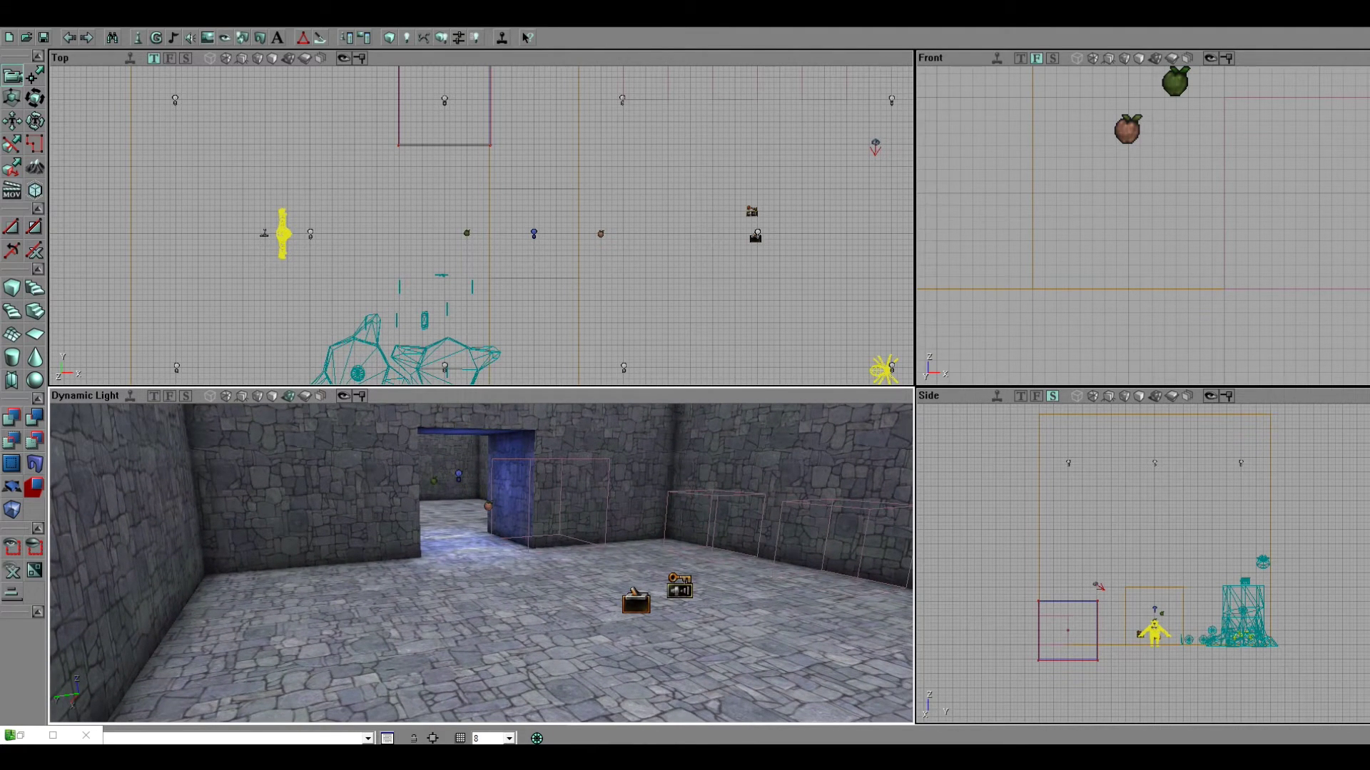
left_click_drag(481, 563, 477, 453)
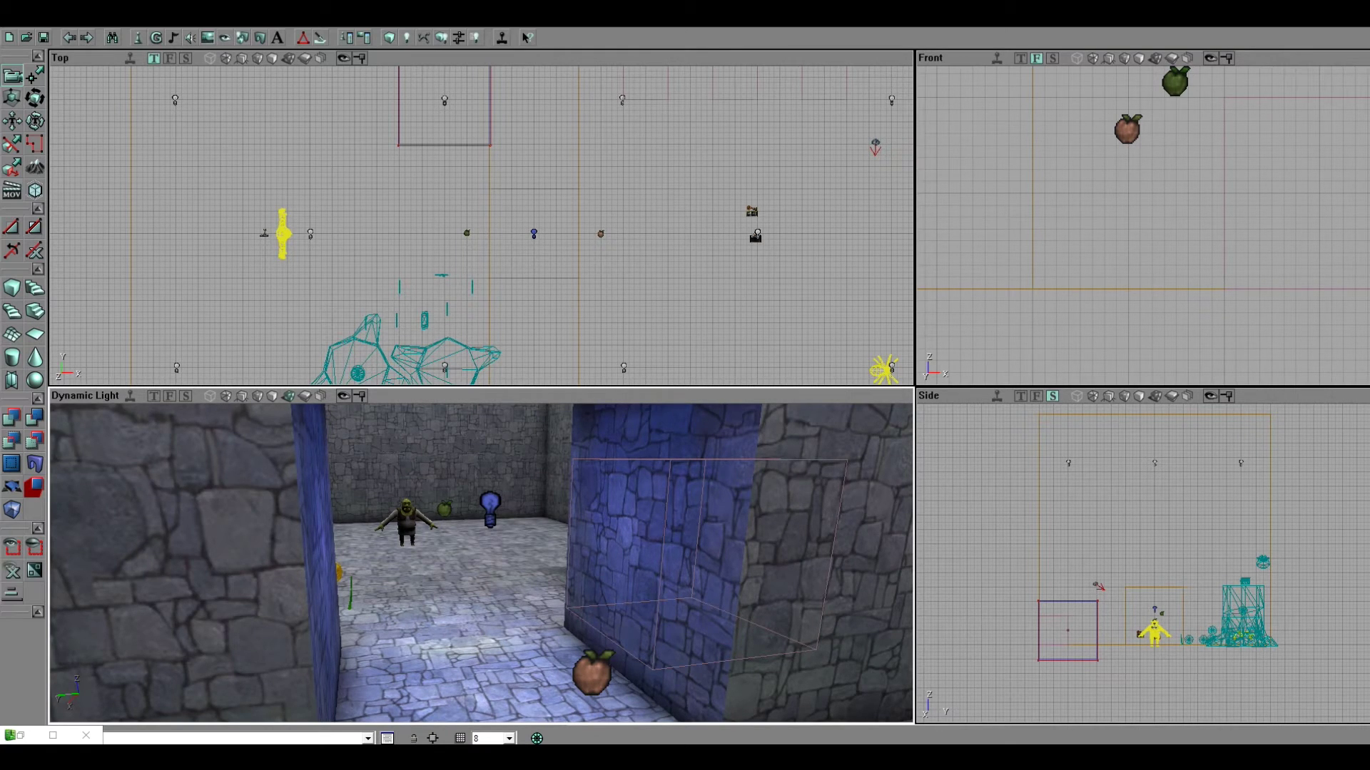
left_click_drag(482, 226, 374, 182)
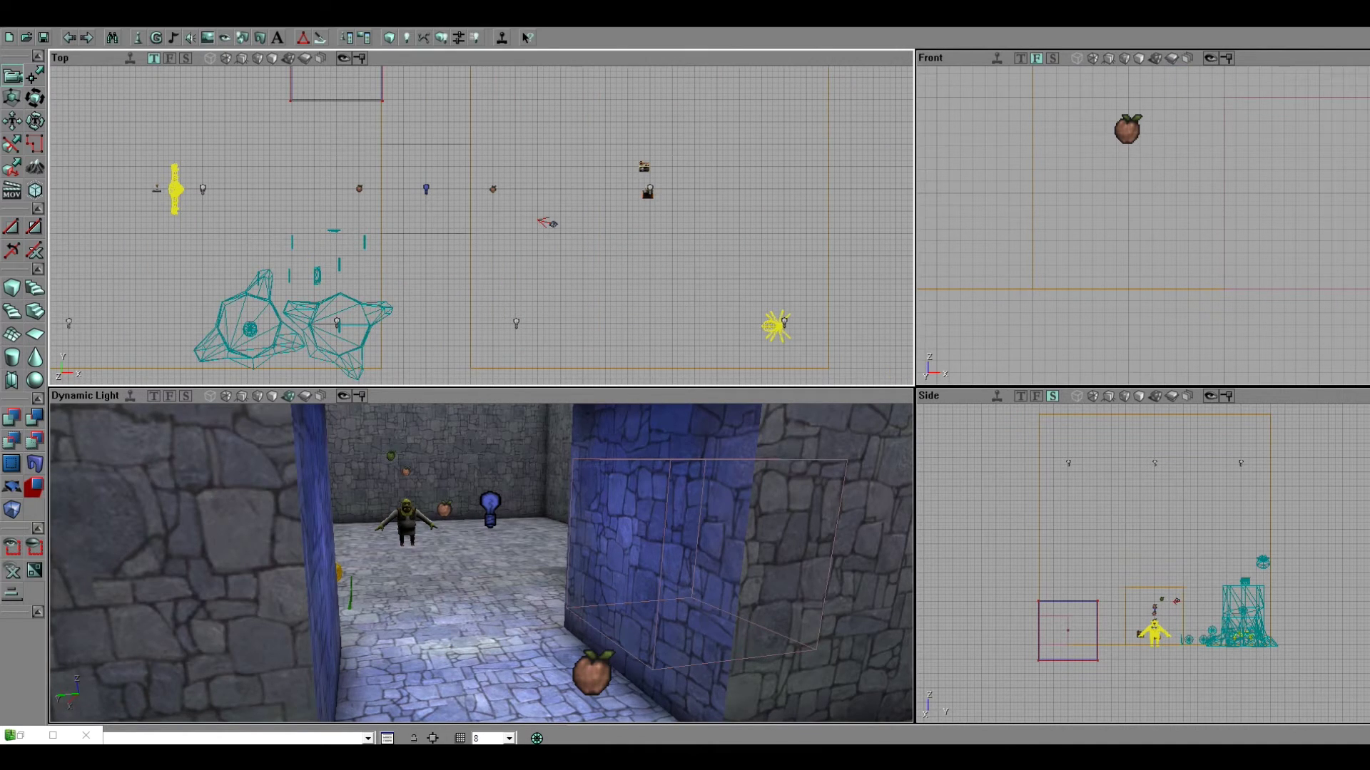
left_click(776, 326)
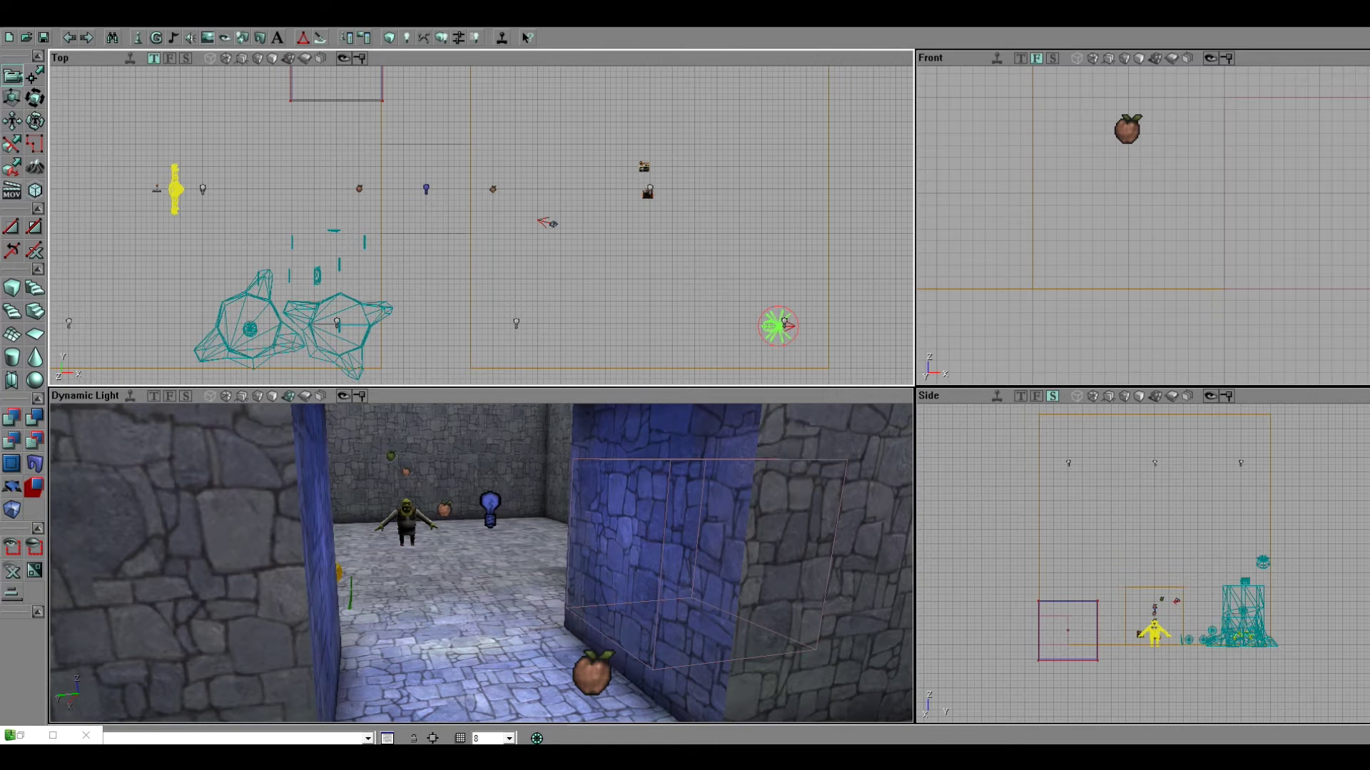
left_click_drag(482, 564, 731, 500)
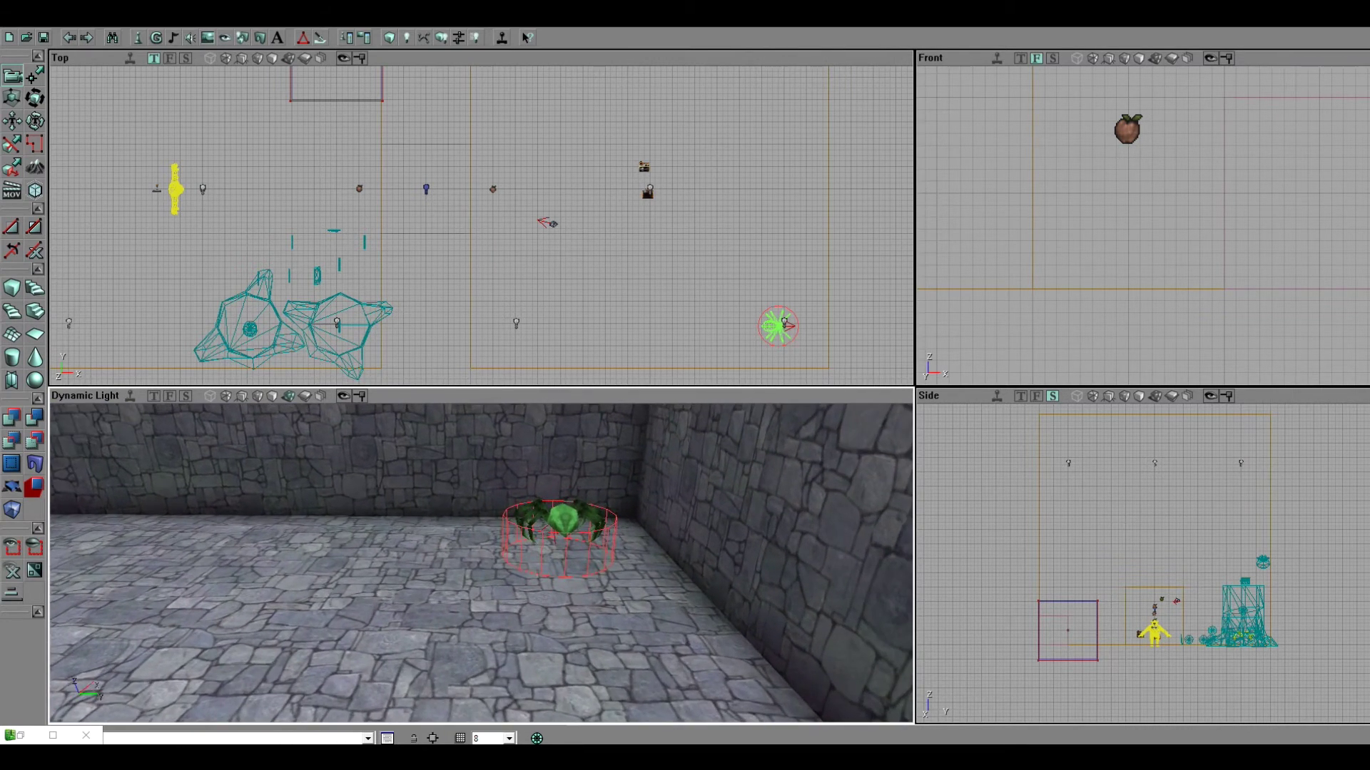
right_click_drag(731, 499, 503, 470)
Step: Rebuild the whole level with Build All, review the map check entries, and dismiss the report
left_click(119, 20)
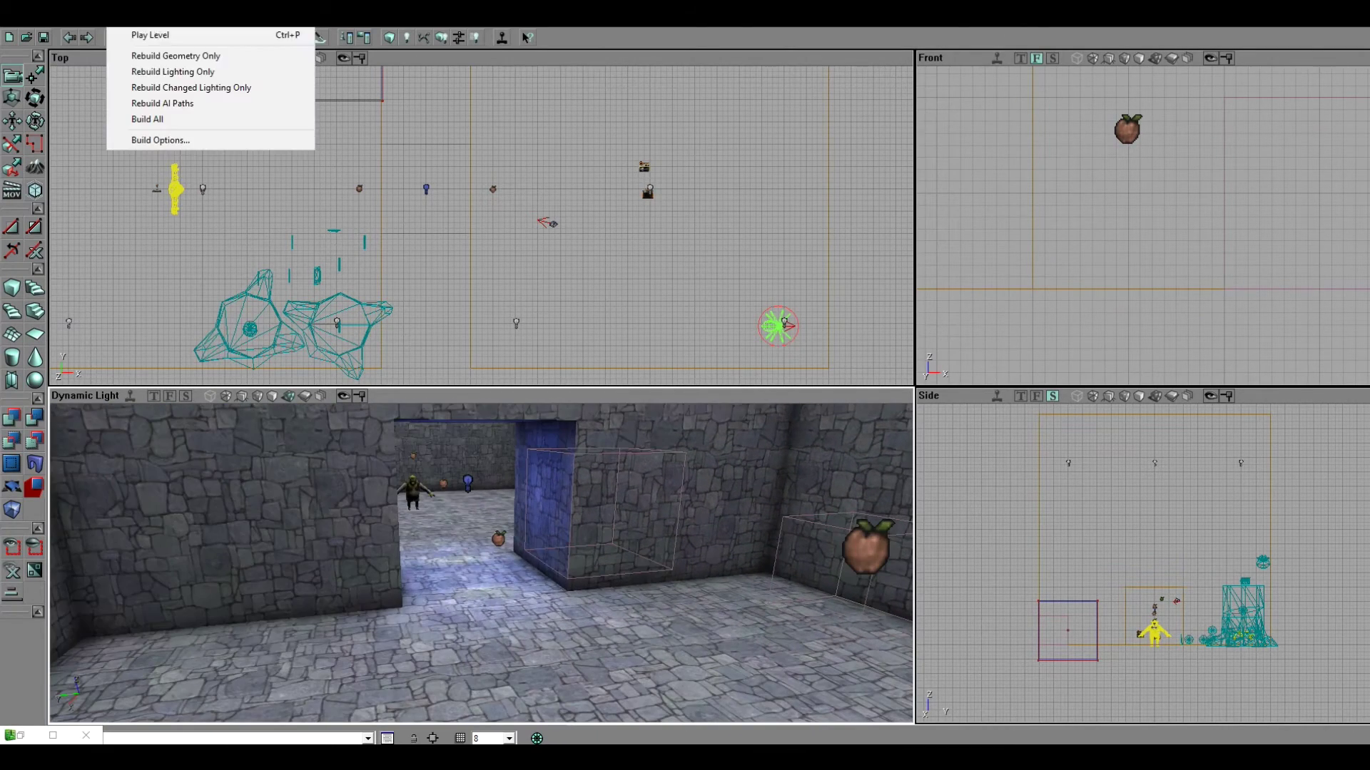
left_click(148, 119)
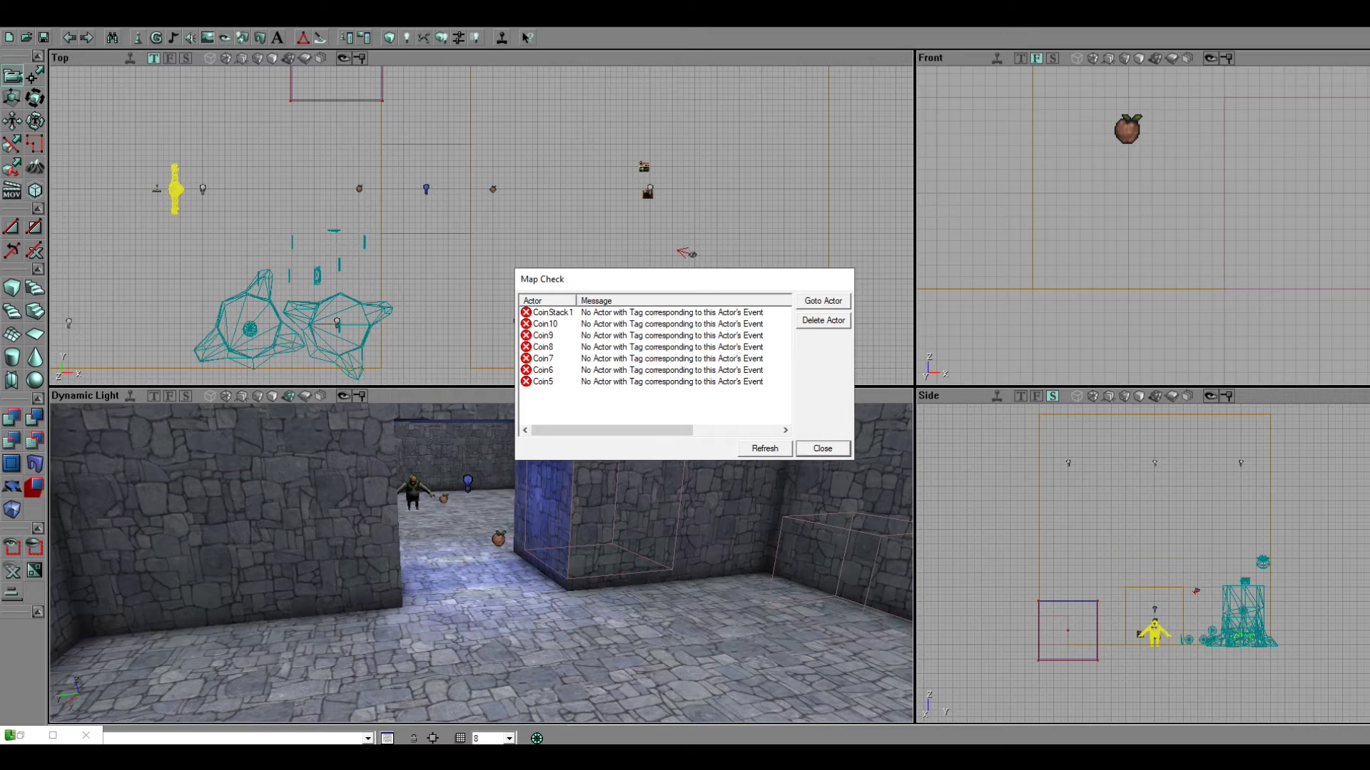
left_click(545, 324)
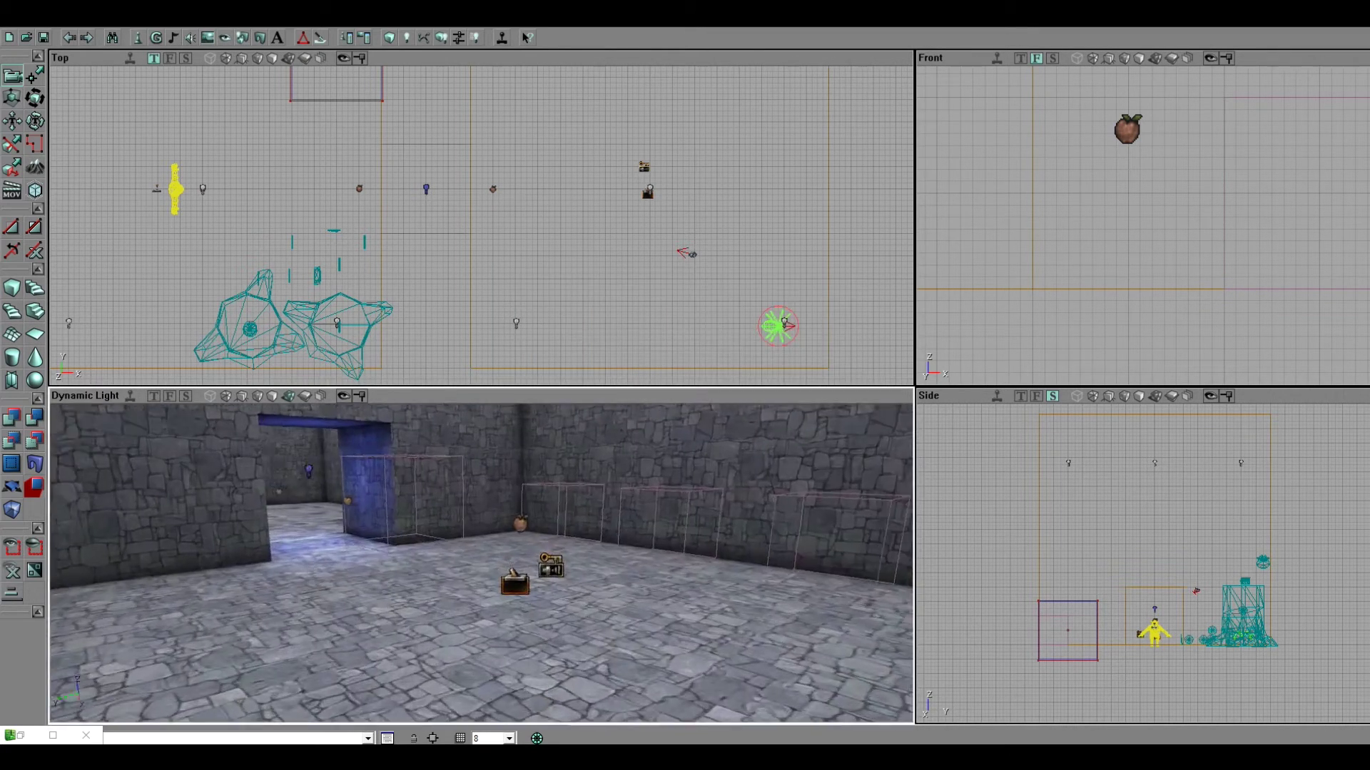
Step: Turn on Show Paths for the Dynamic Light view and examine the connections between the path nodes
left_click_drag(482, 571, 481, 513)
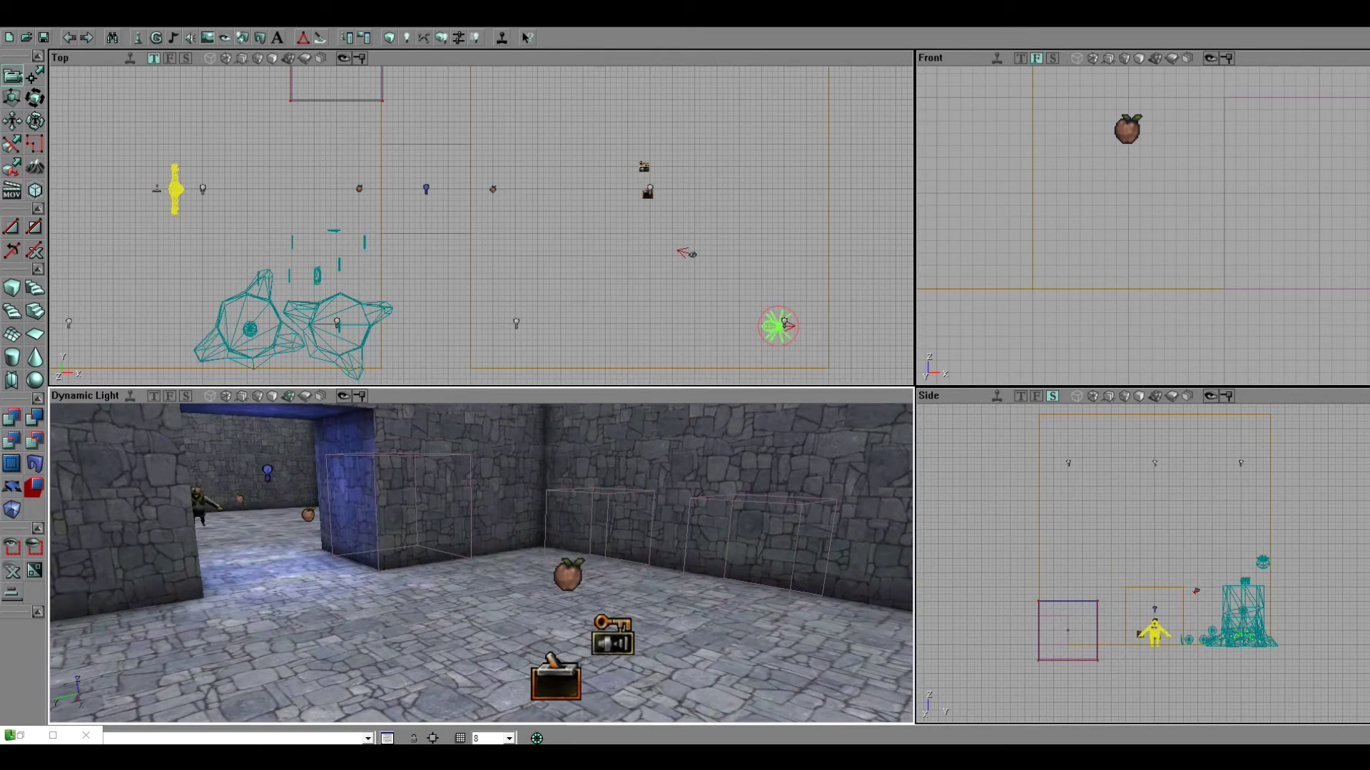
right_click(399, 397)
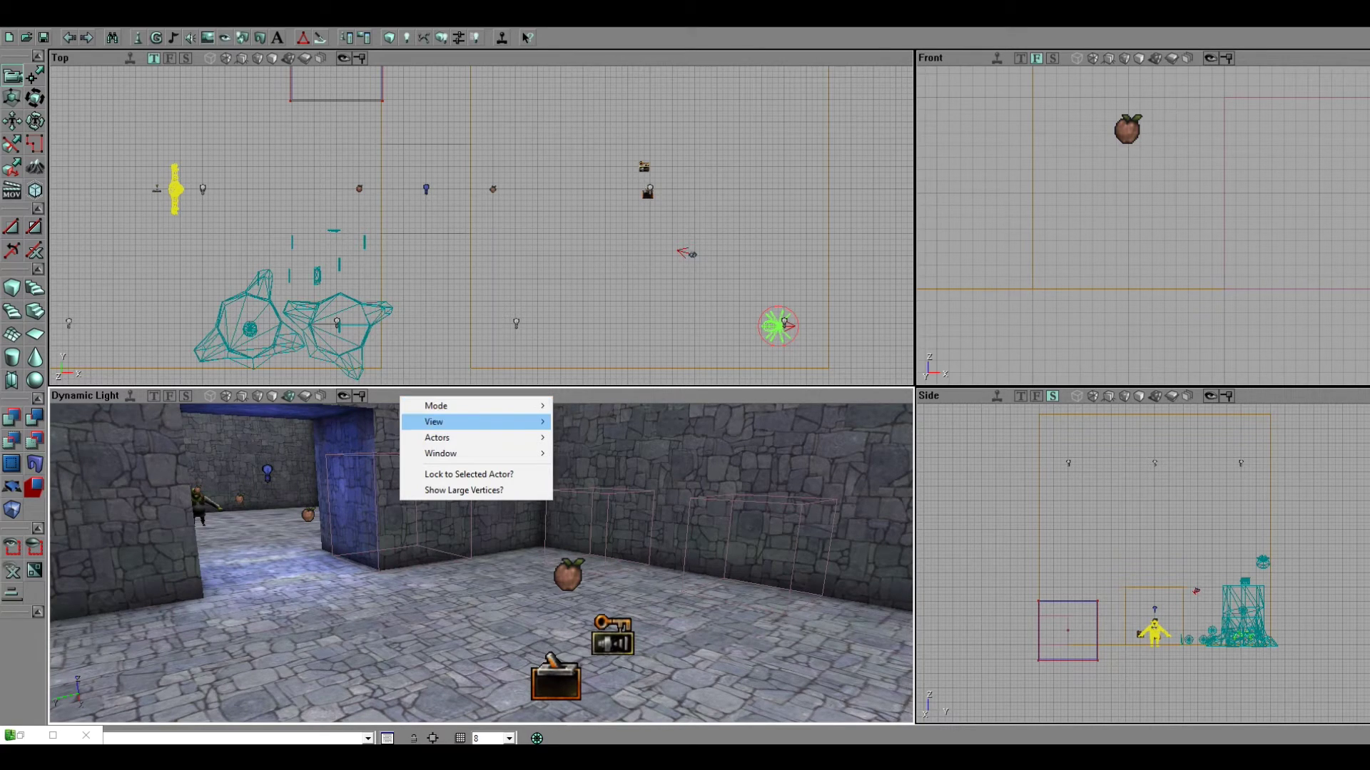
mouse_move(442, 422)
key("Down")
key("Down")
key("Down")
key("Down")
key("Down")
key("Down")
key("Down")
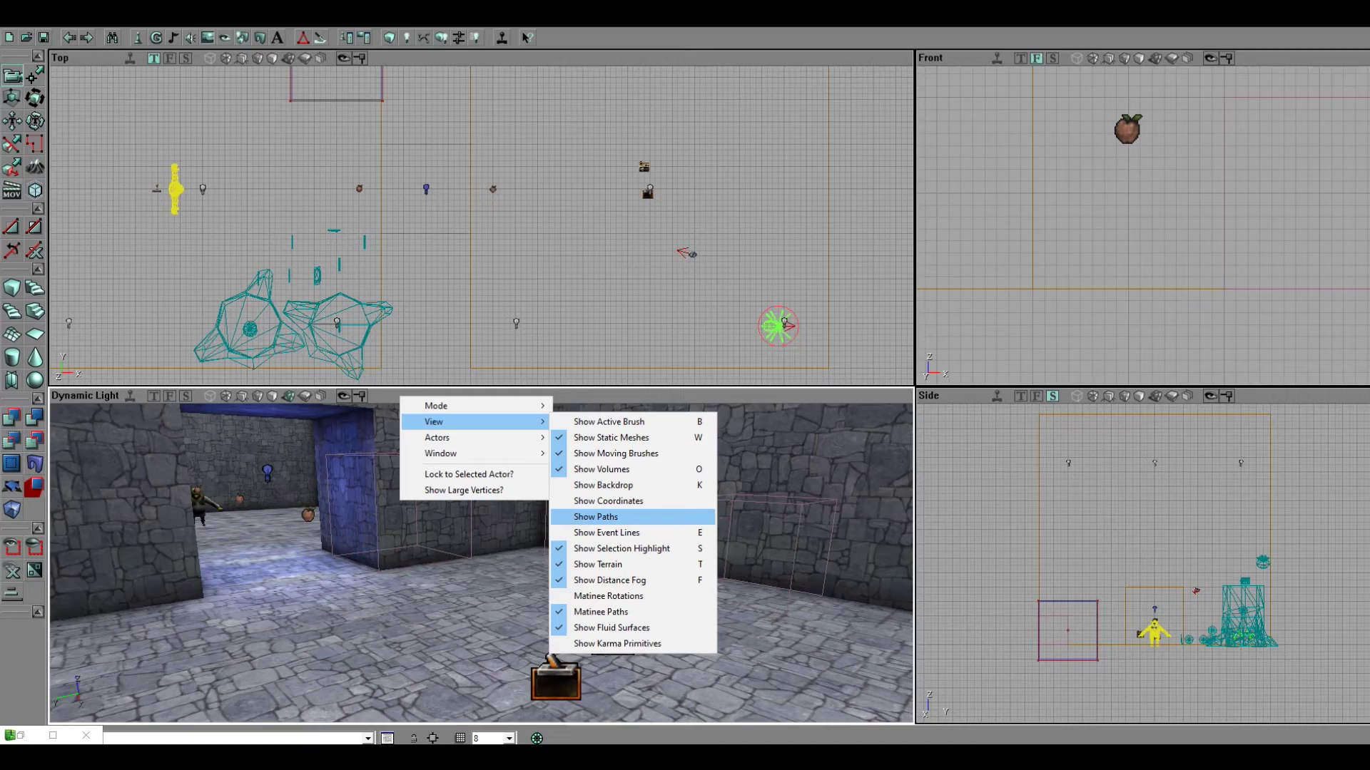
key("Return")
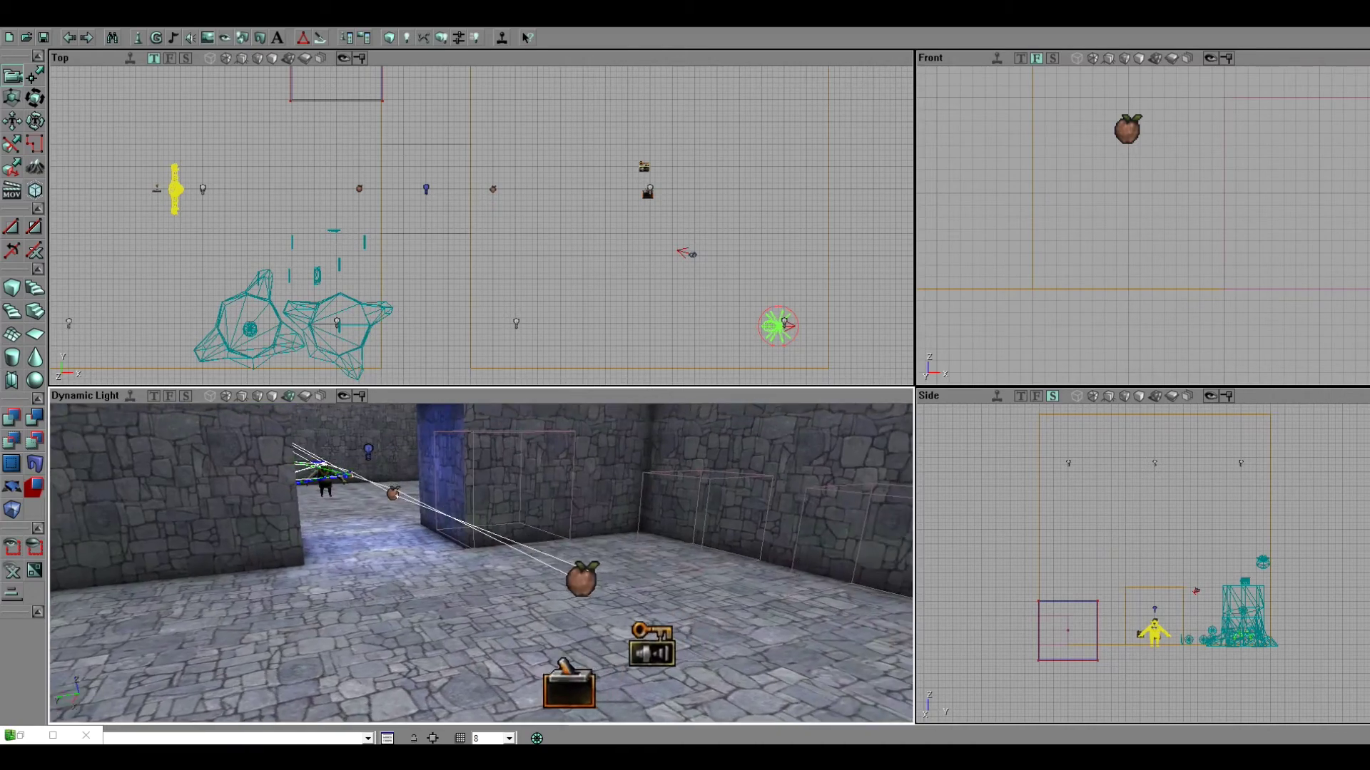
left_click_drag(482, 564, 520, 528)
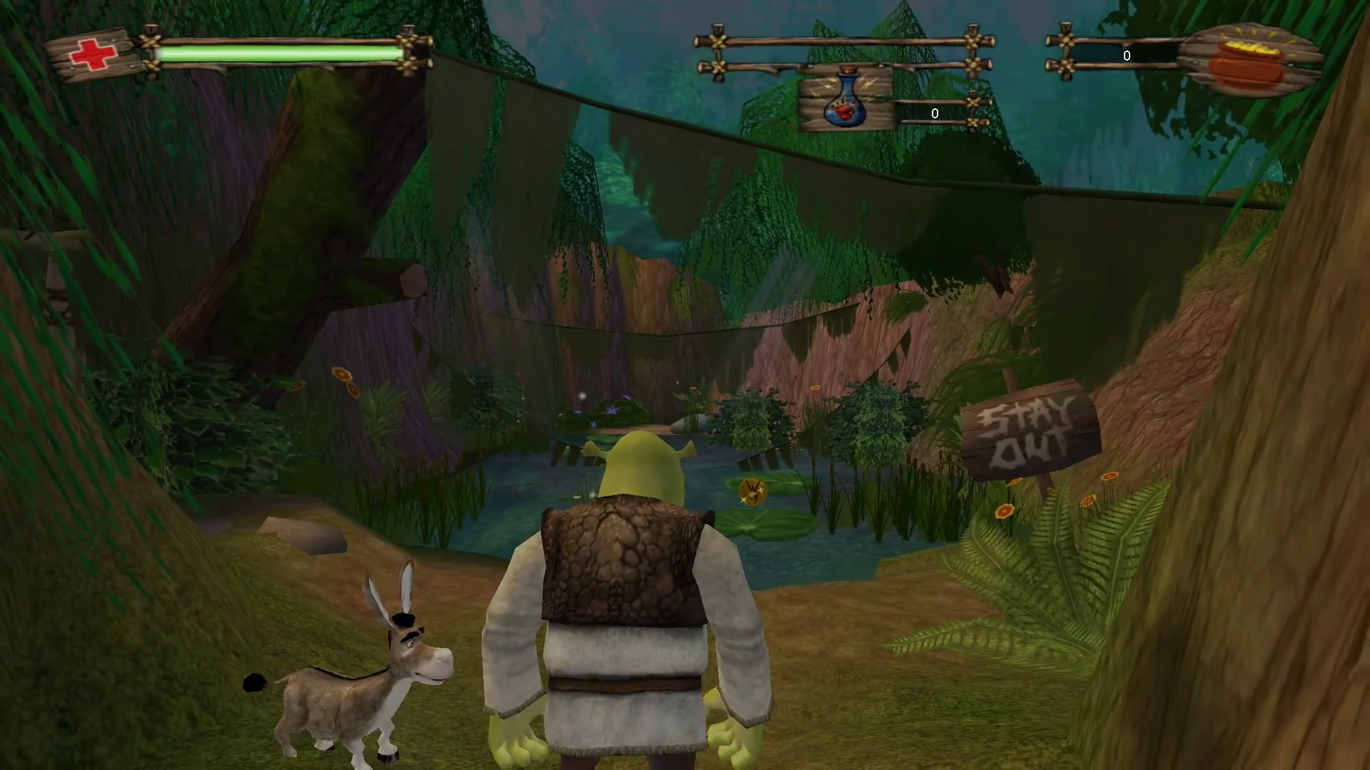
Step: Switch to the running Shrek game and load the level with the console command "open ytbox"
key("grave")
type("open yt")
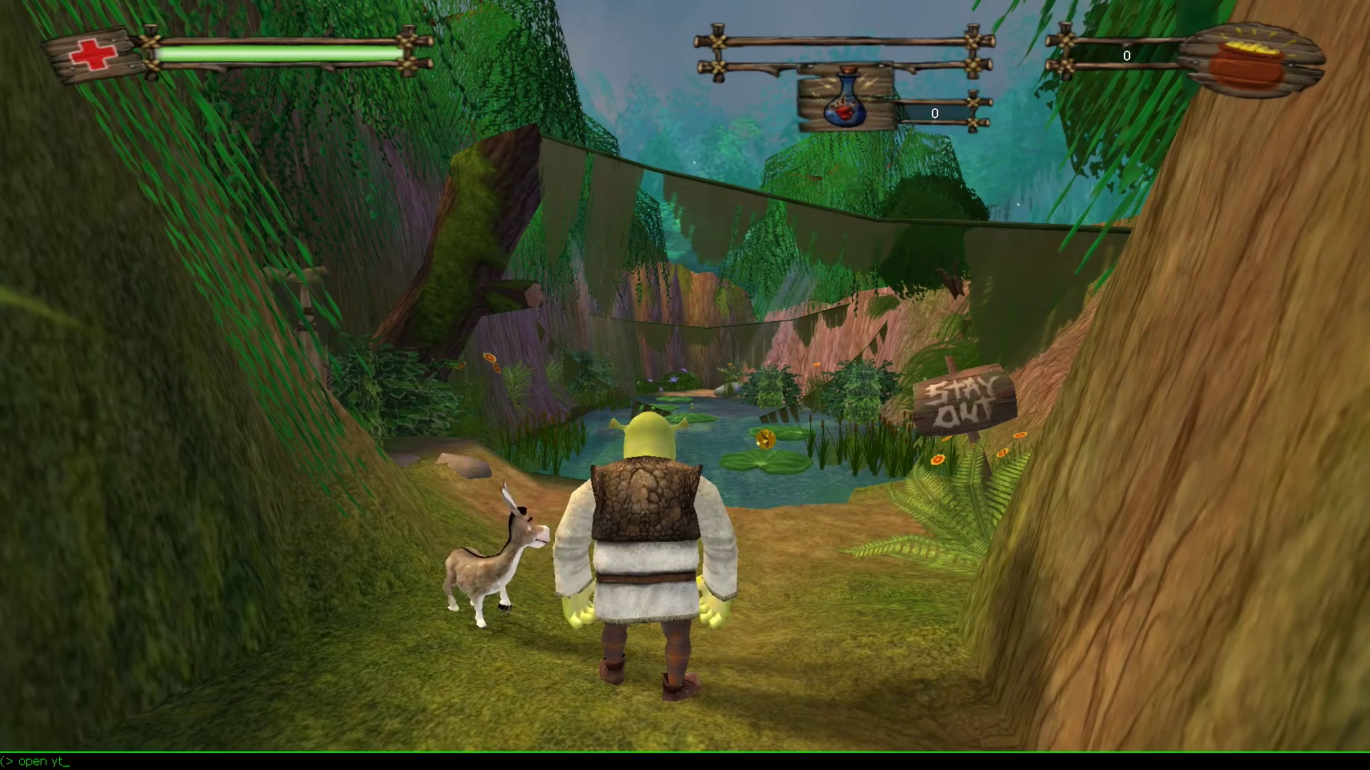
type("box")
key("Return")
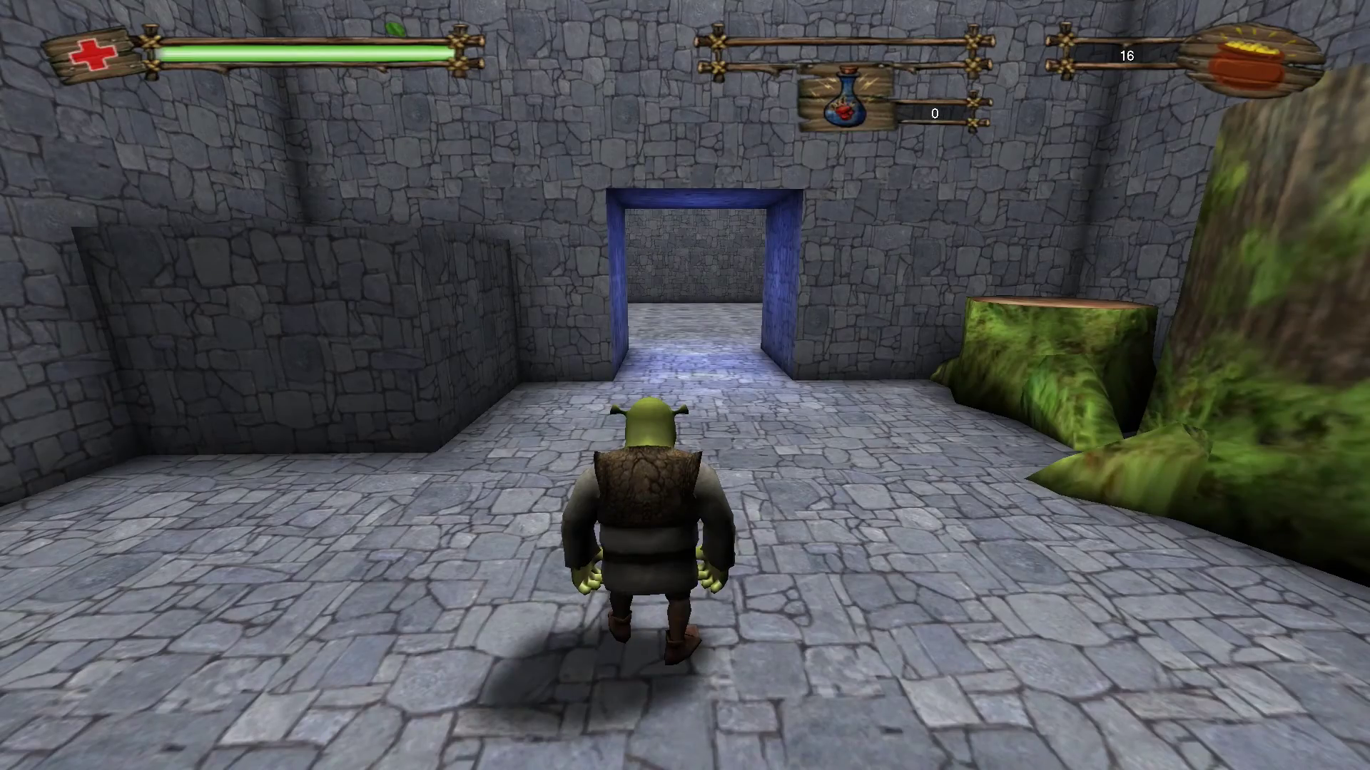
Step: Walk Shrek through the blue doorway into the adjoining room and approach the spider in the far corner
key("w")
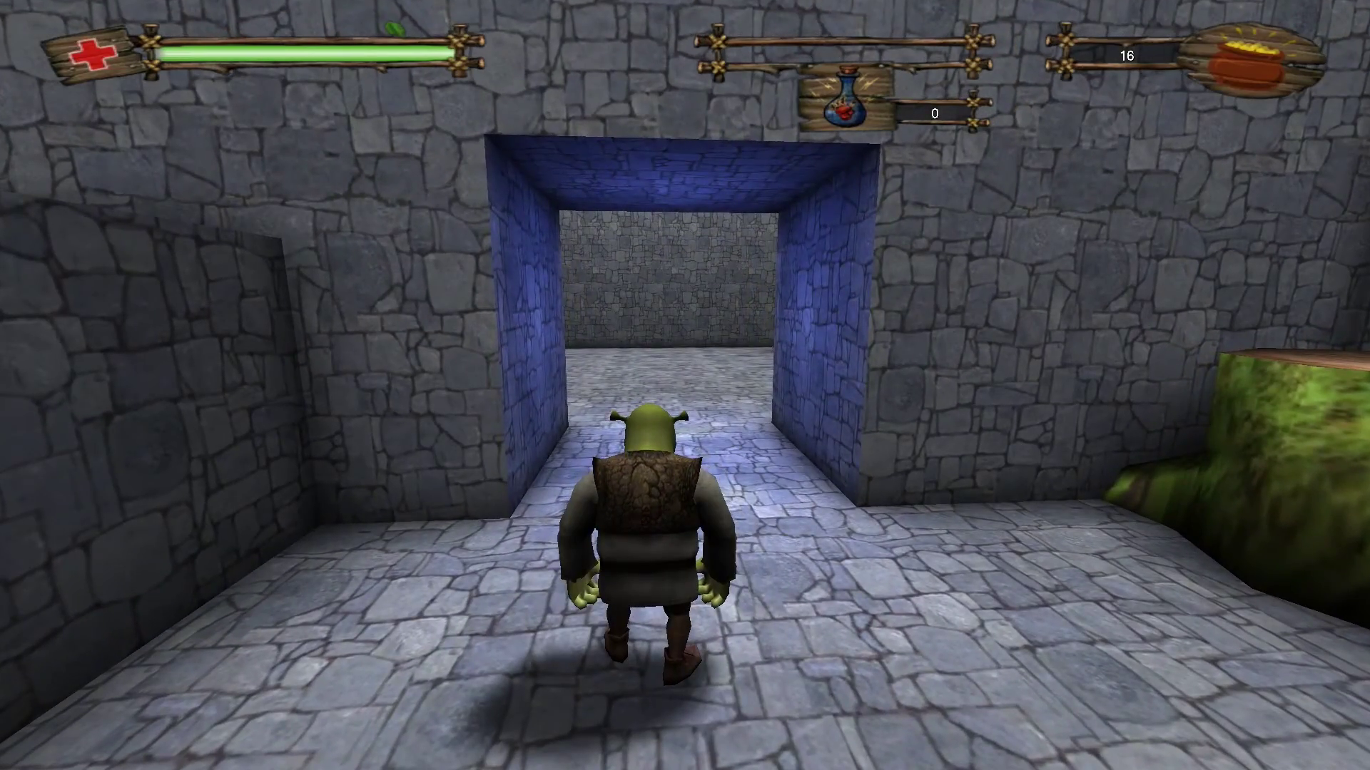
key("w")
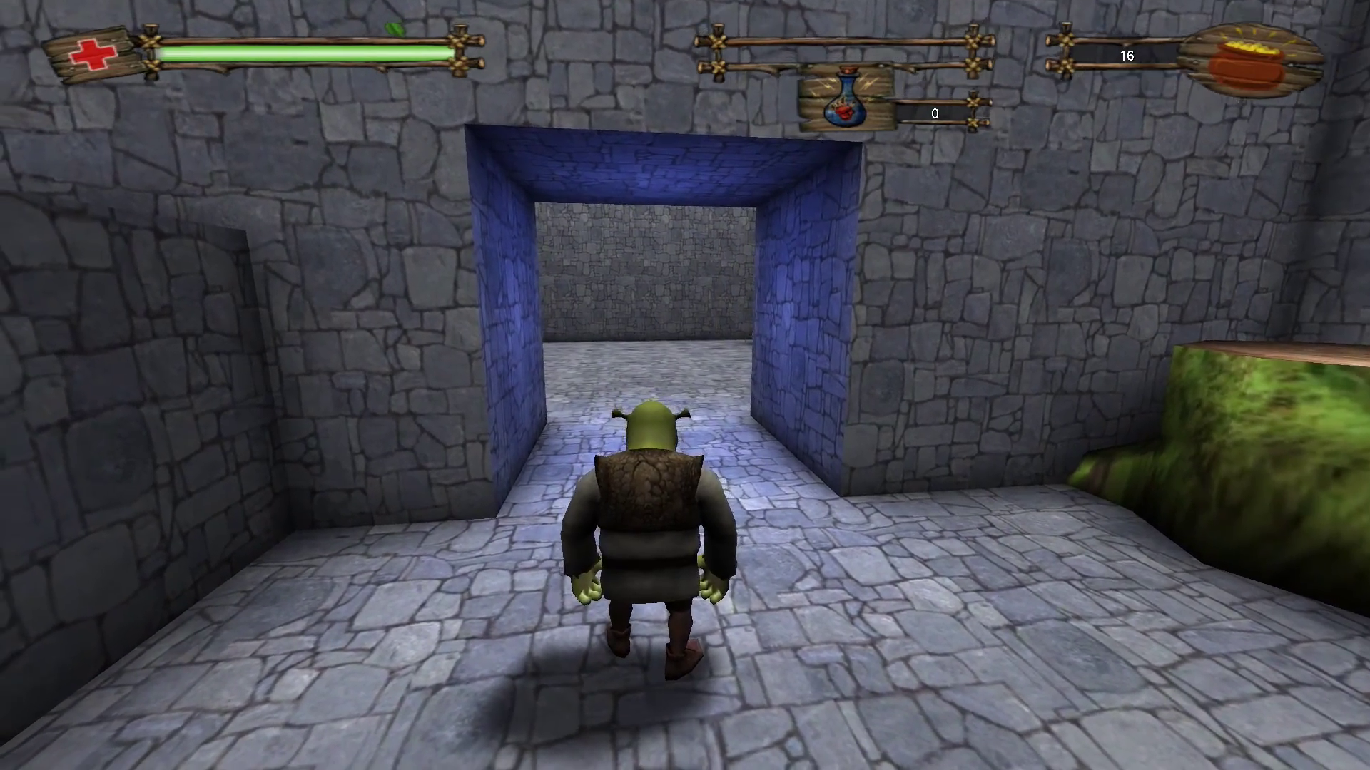
key("w")
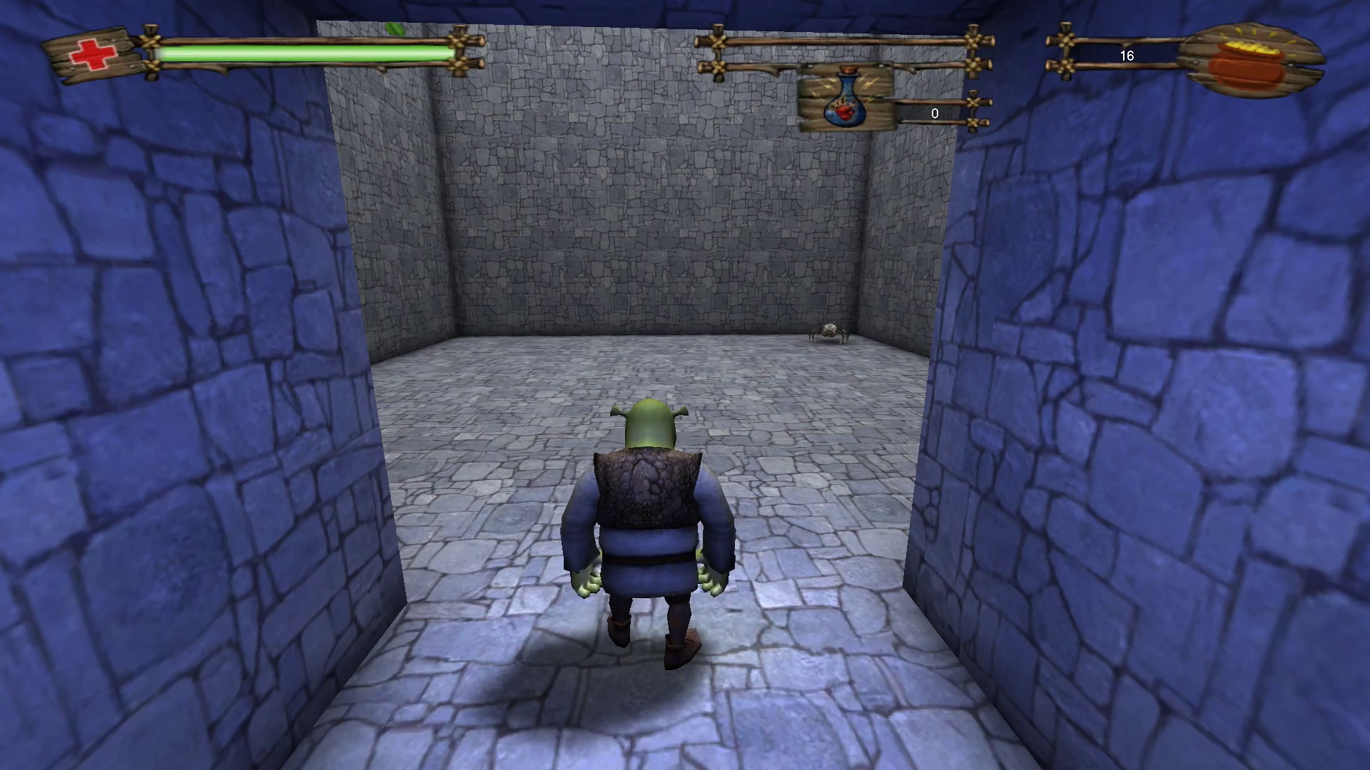
key("w")
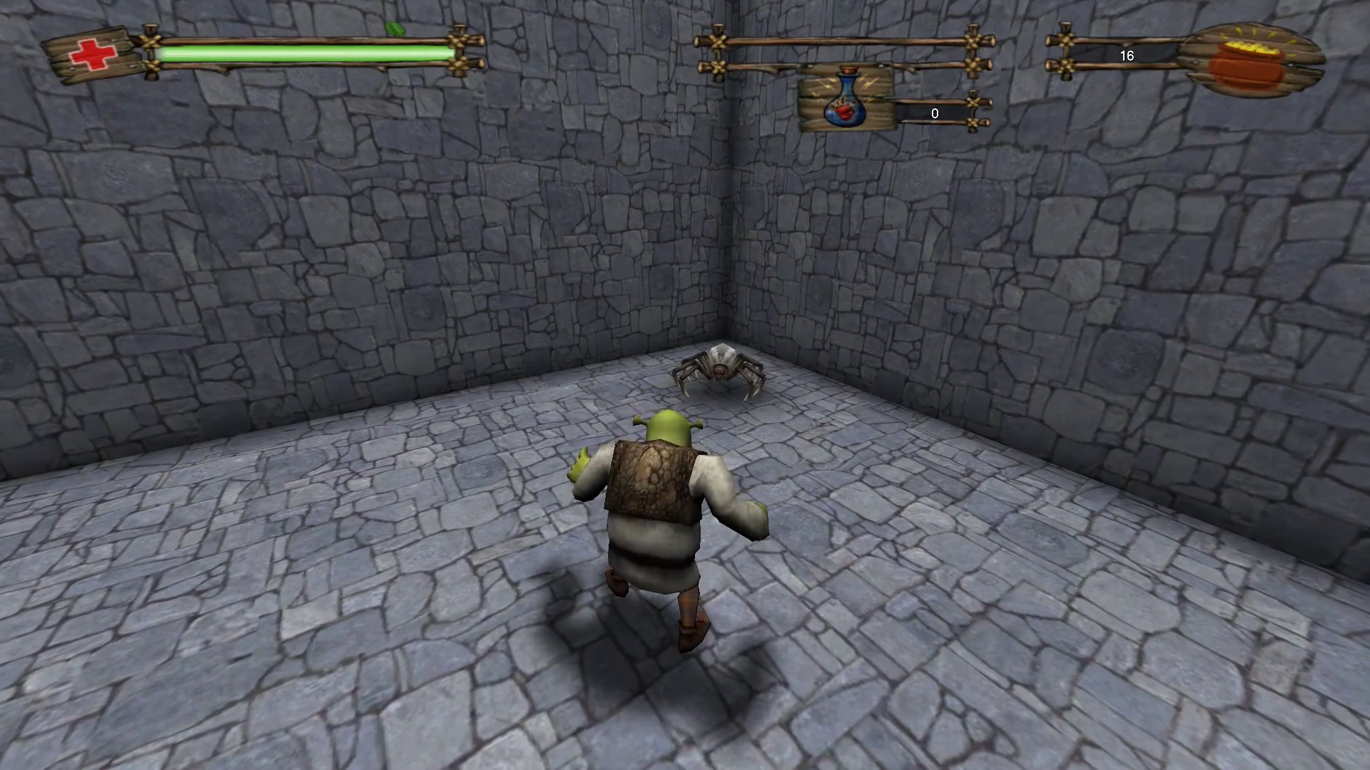
key("d")
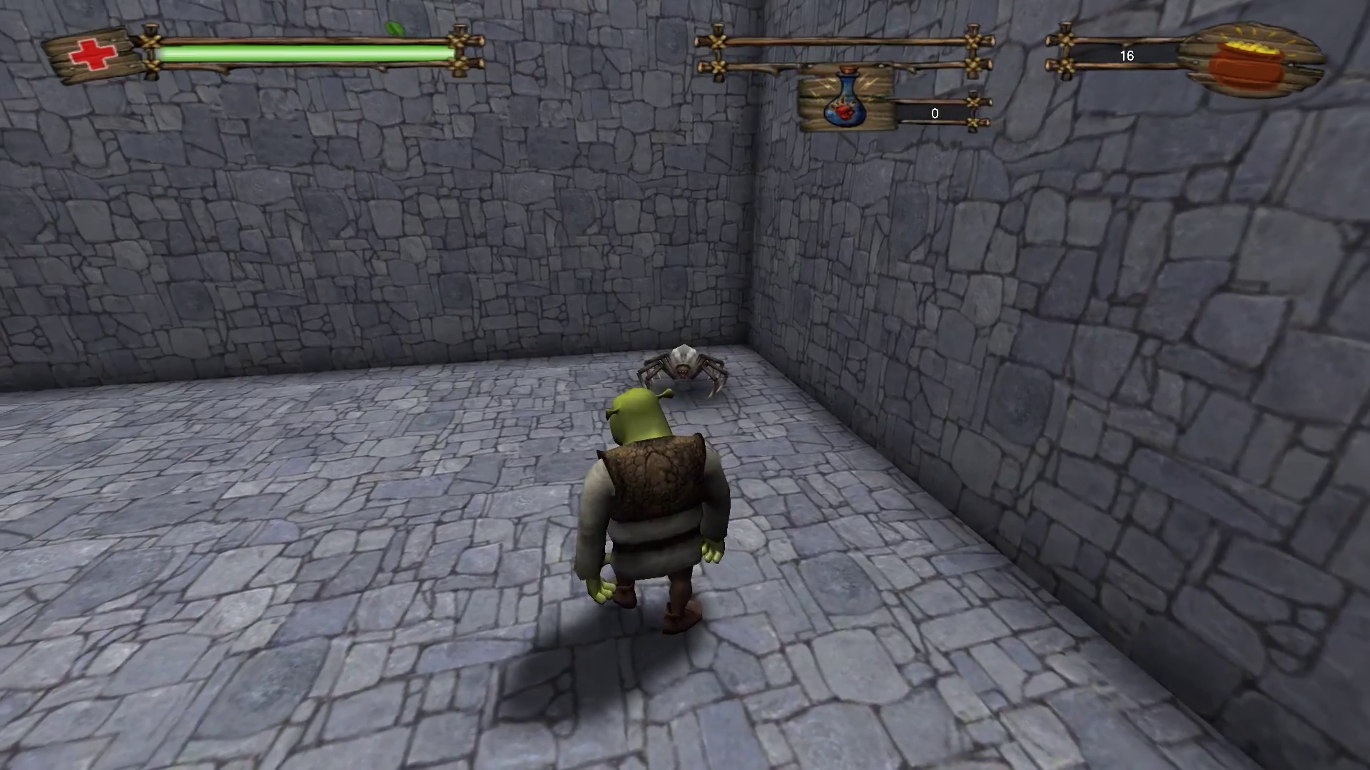
Step: Move Shrek around the spider and away across the room to test how the creature reacts
key("Left")
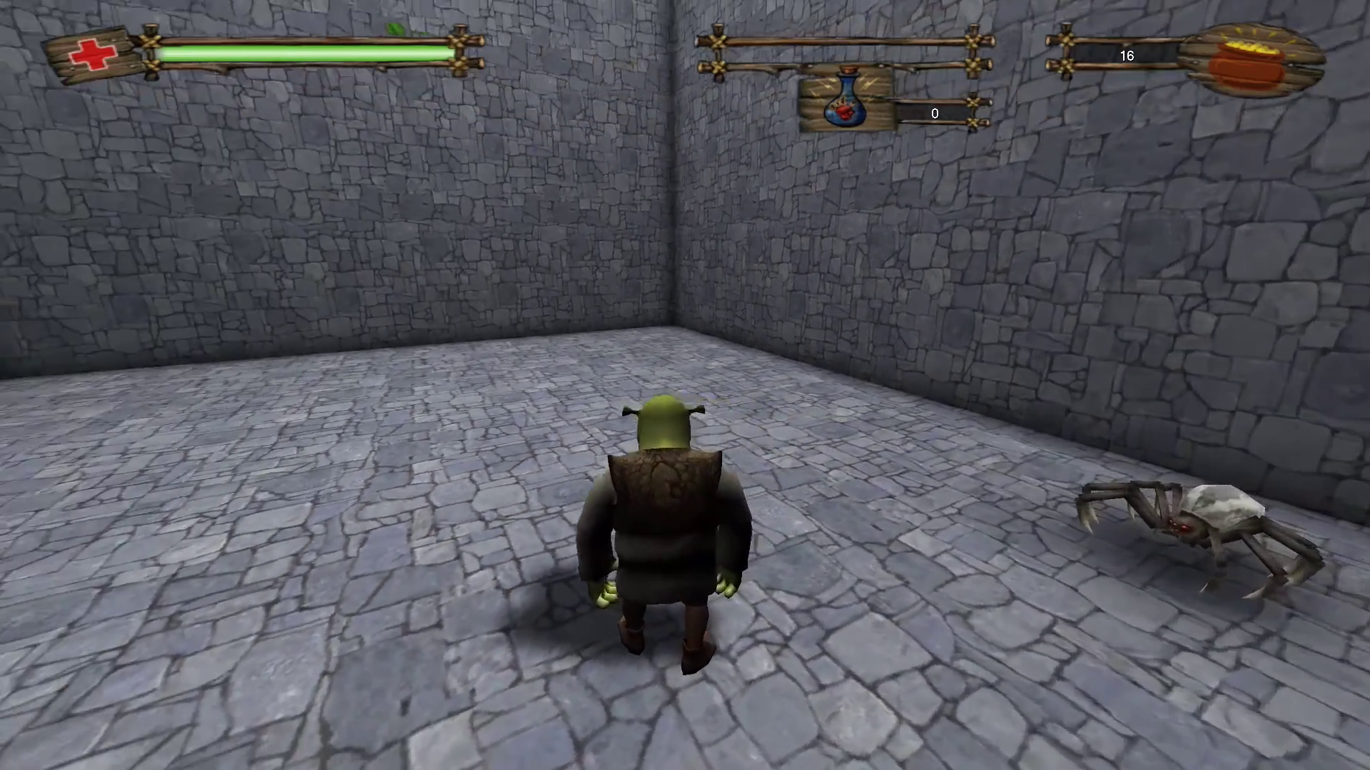
key("Left")
key("Right")
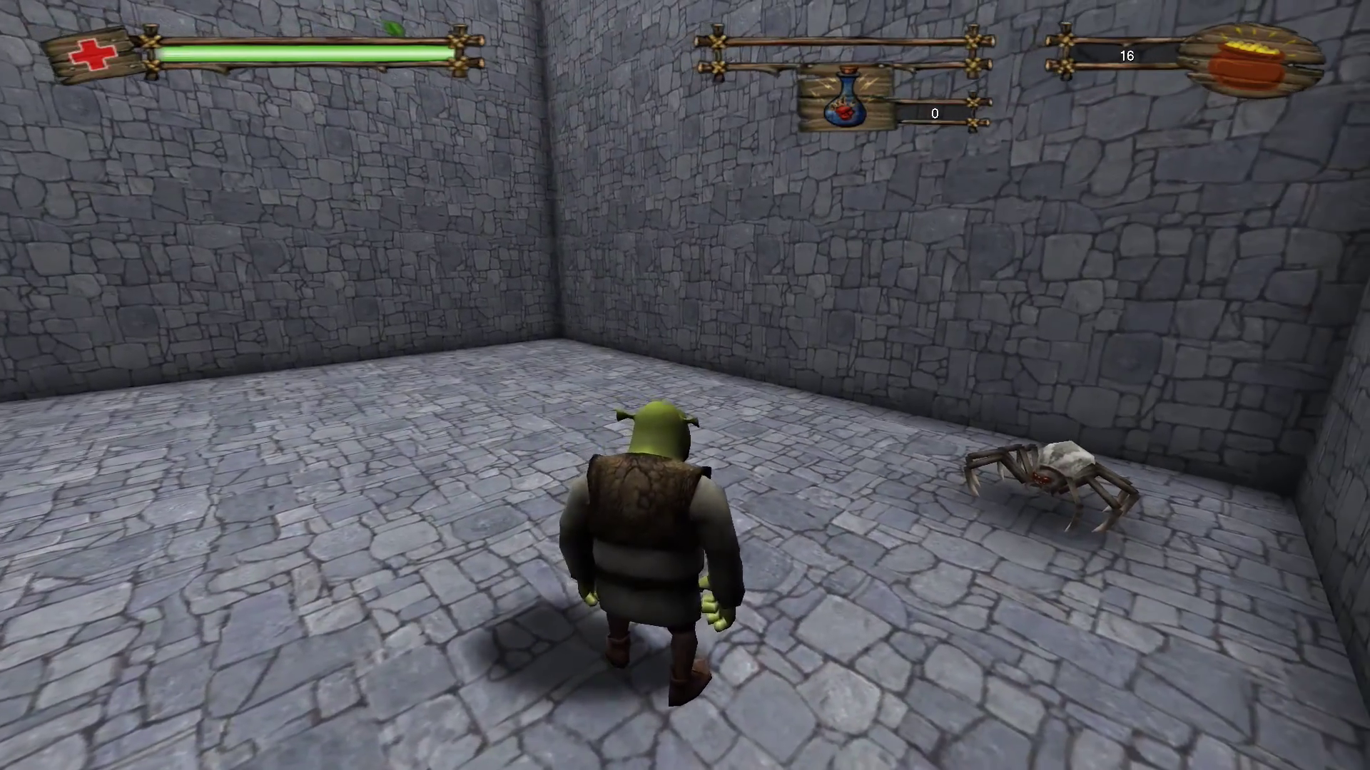
key("Up")
key("Left")
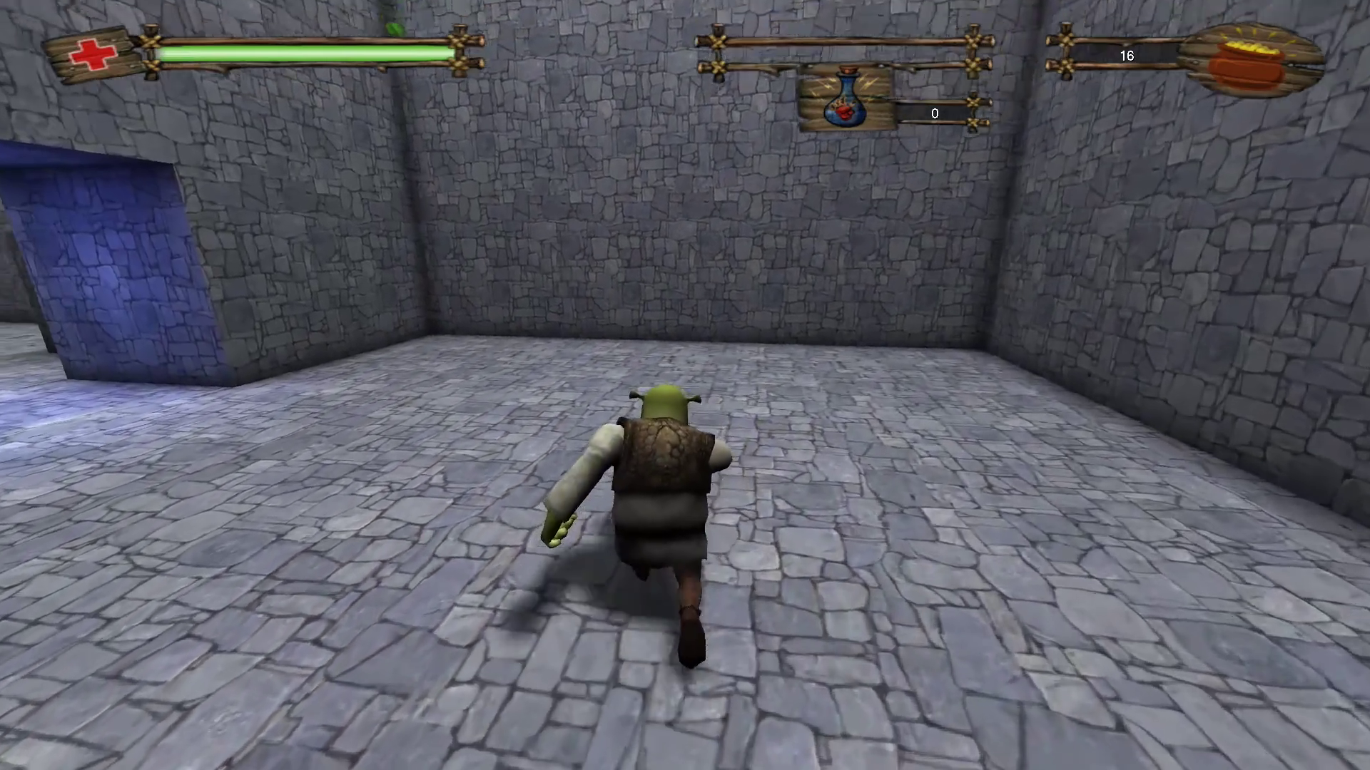
key("Left")
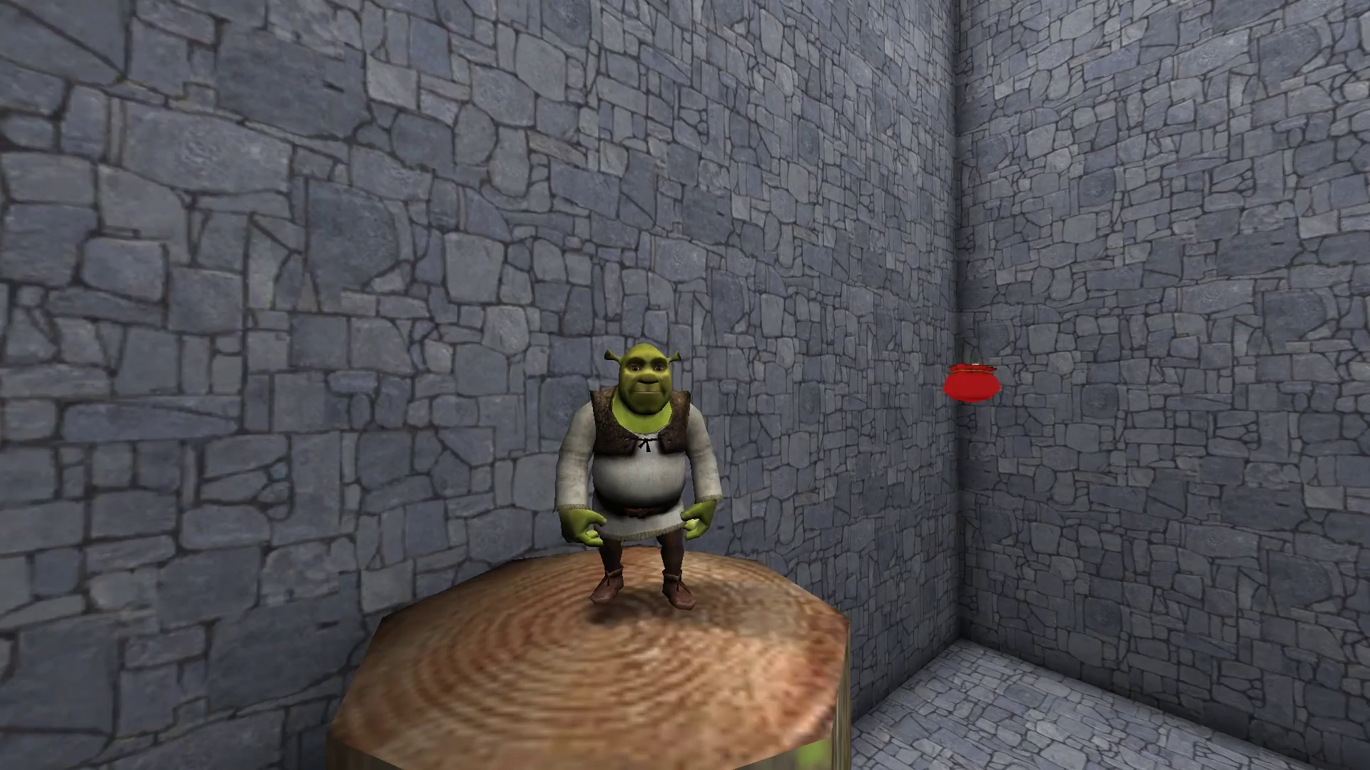